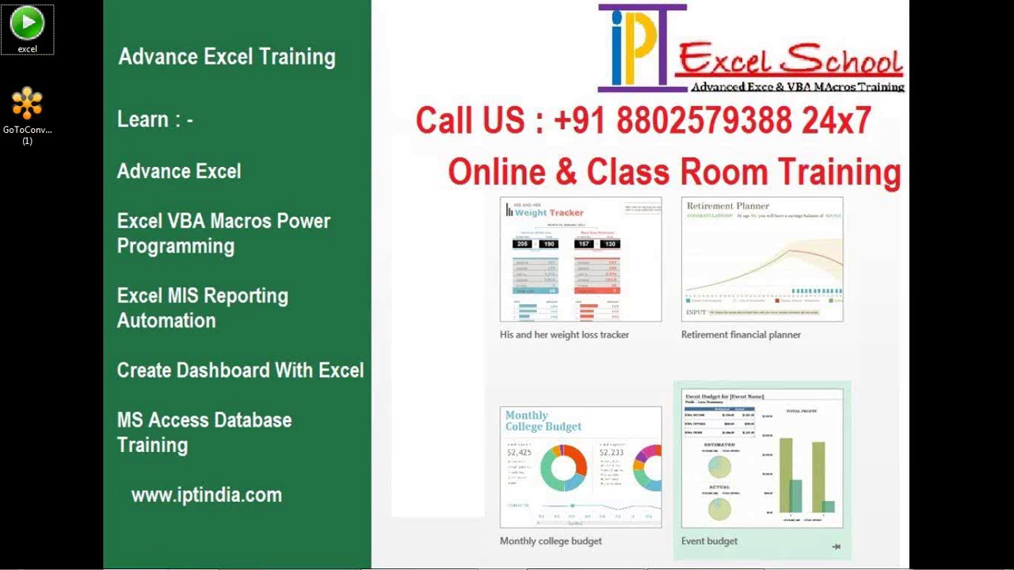
Step: Bring the Excel workbook with the Date, Name and Sales table to the front of the desktop
mouse_move(285, 563)
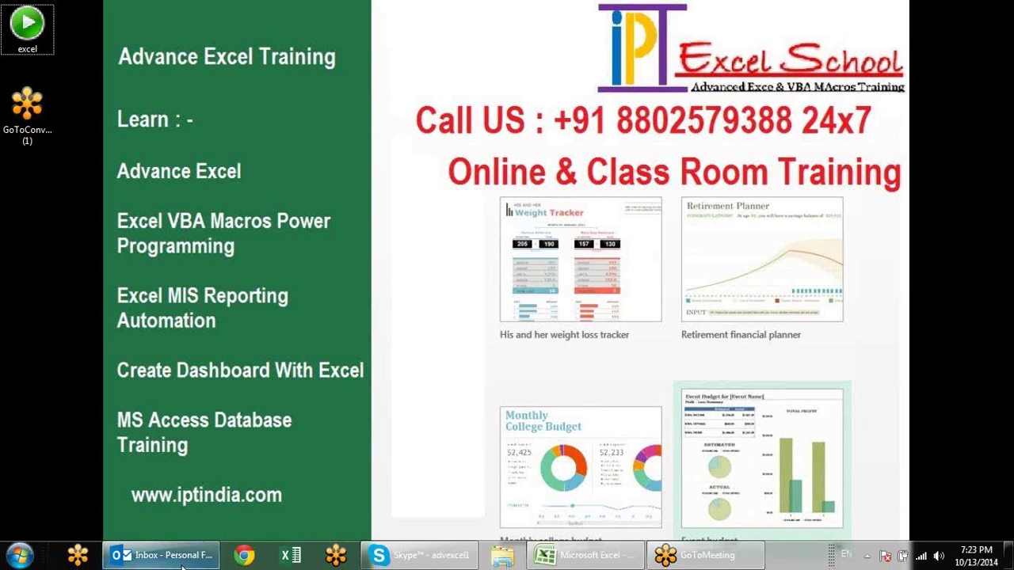
left_click(554, 559)
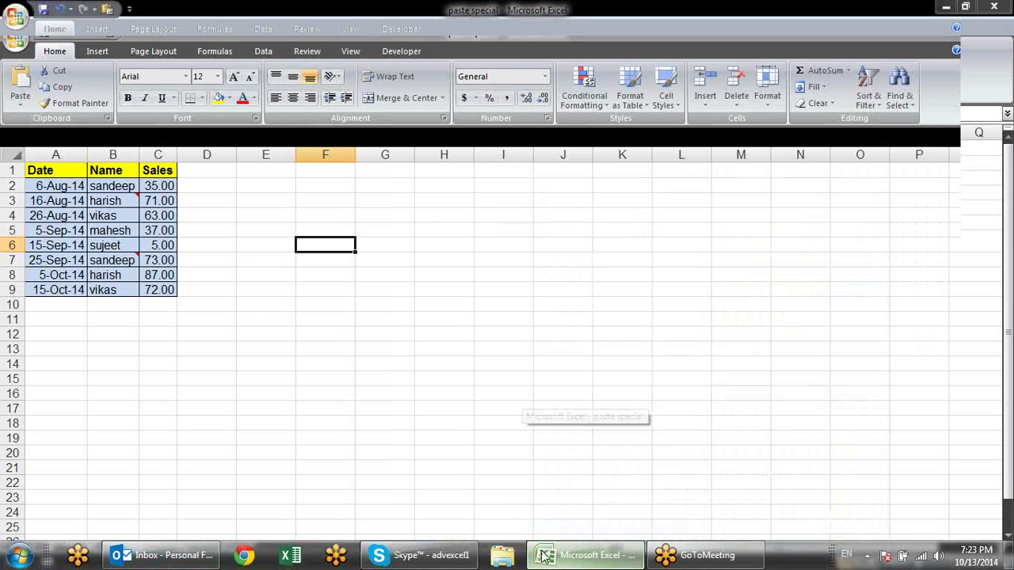
left_click(382, 249)
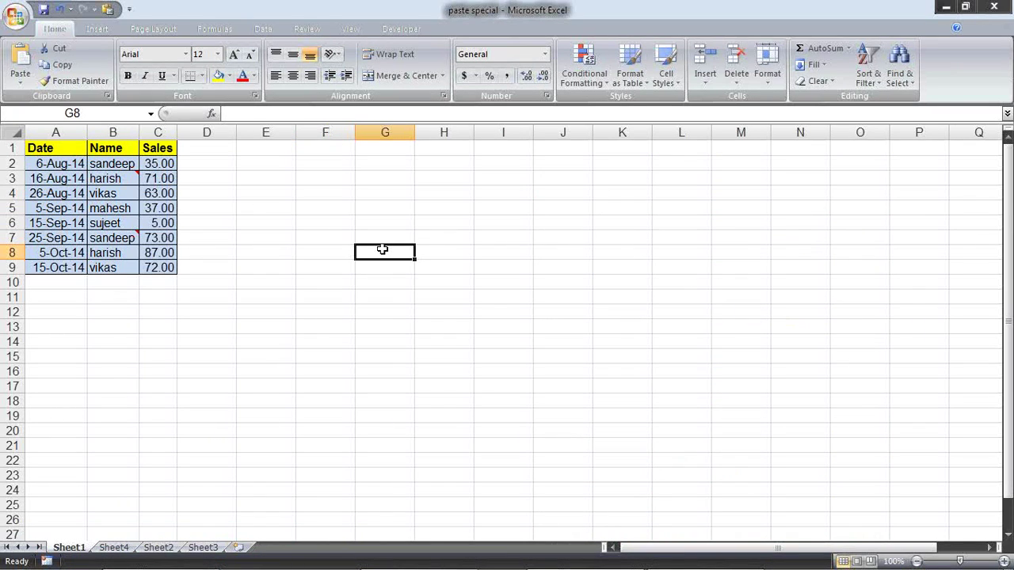
left_click(283, 197)
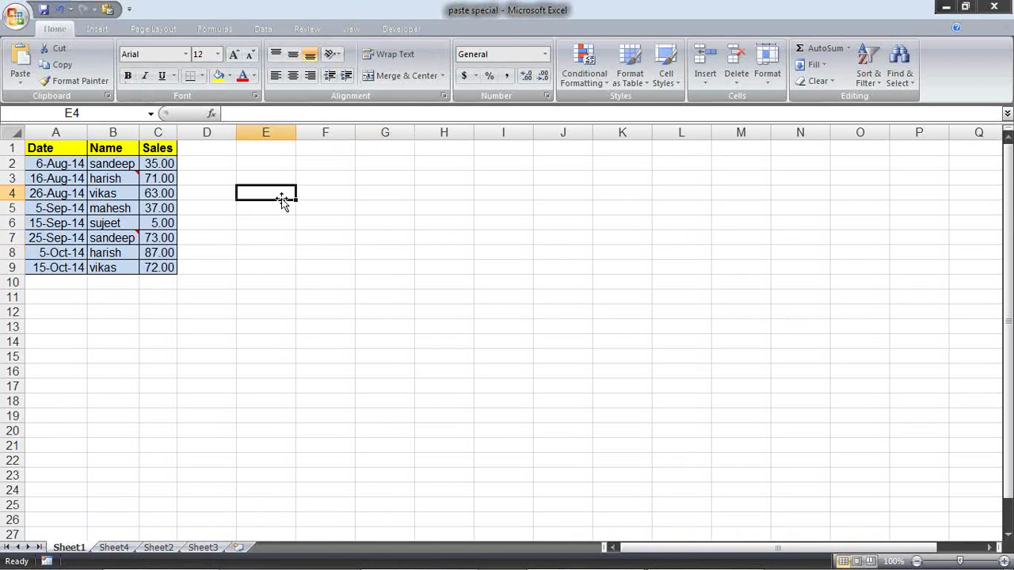
left_click(248, 249)
left_click(228, 163)
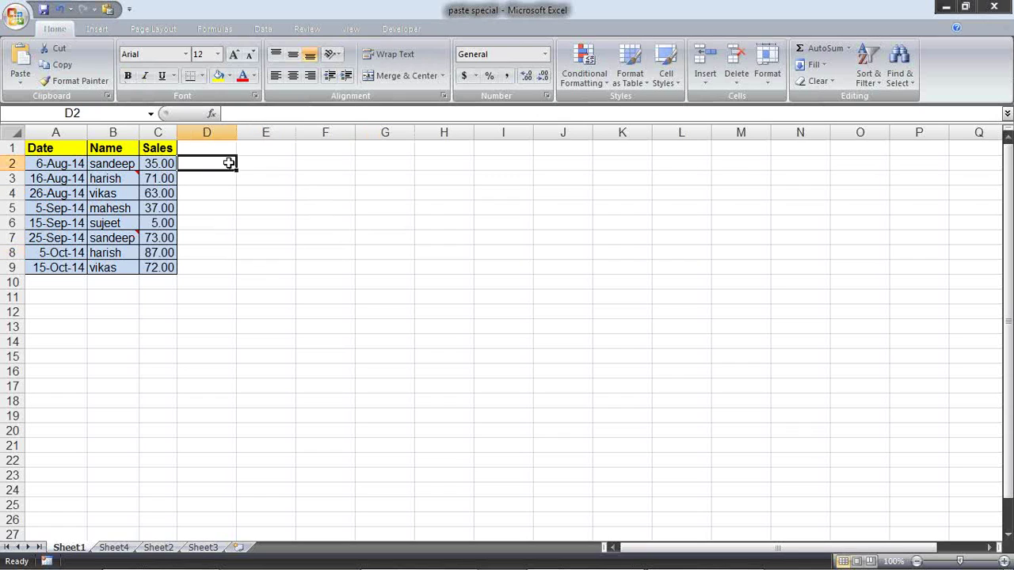
left_click(165, 164)
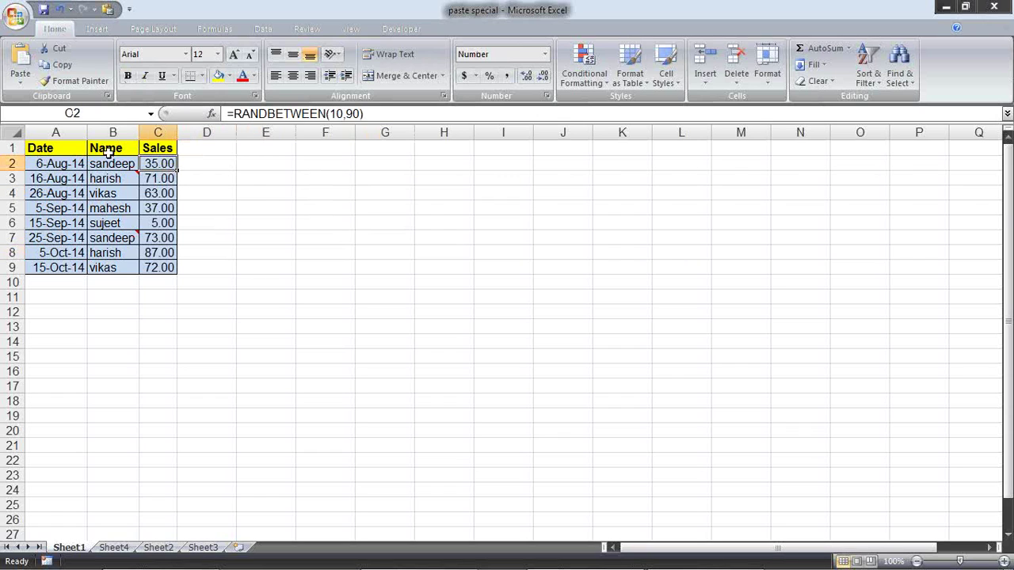
left_click_drag(35, 152, 163, 268)
key("ctrl+c")
left_click(299, 152)
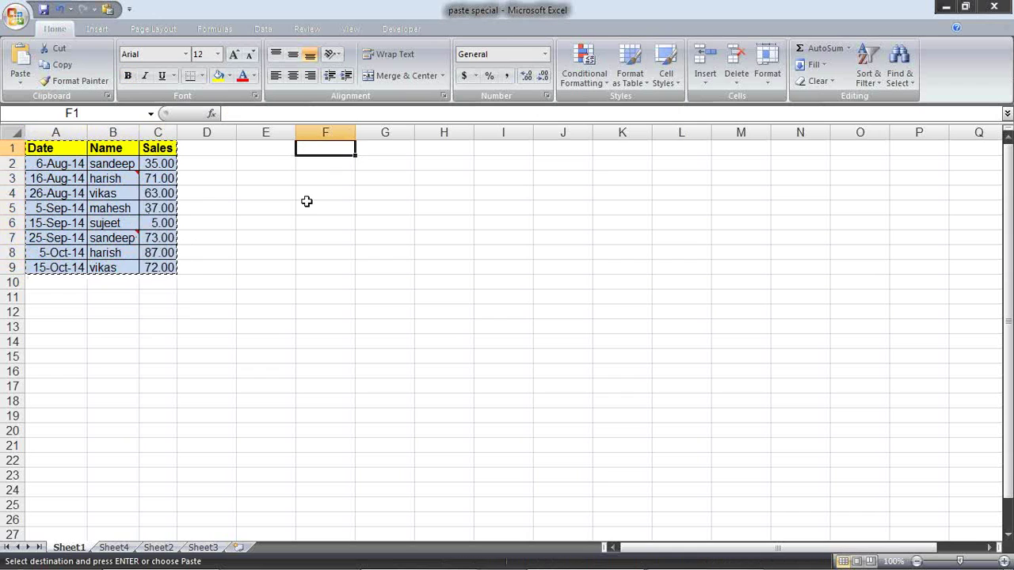
key("ctrl+v")
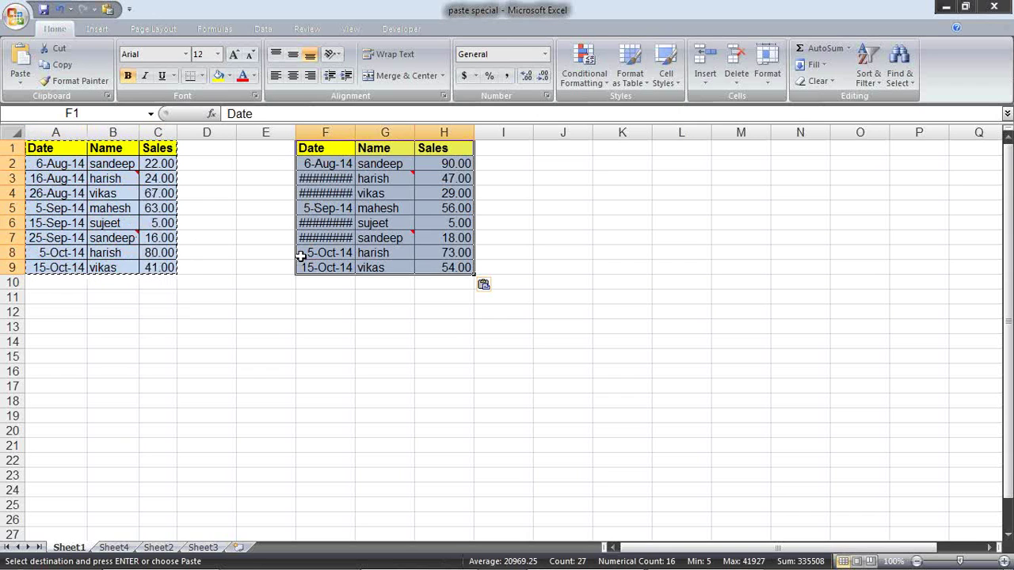
key("Escape")
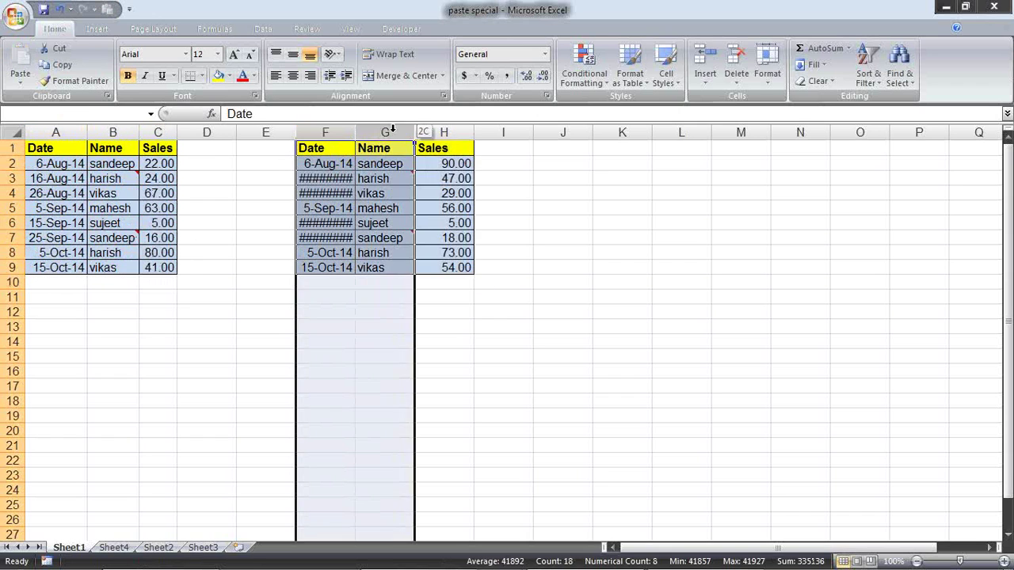
left_click_drag(325, 129, 463, 129)
key("alt+e")
key("d")
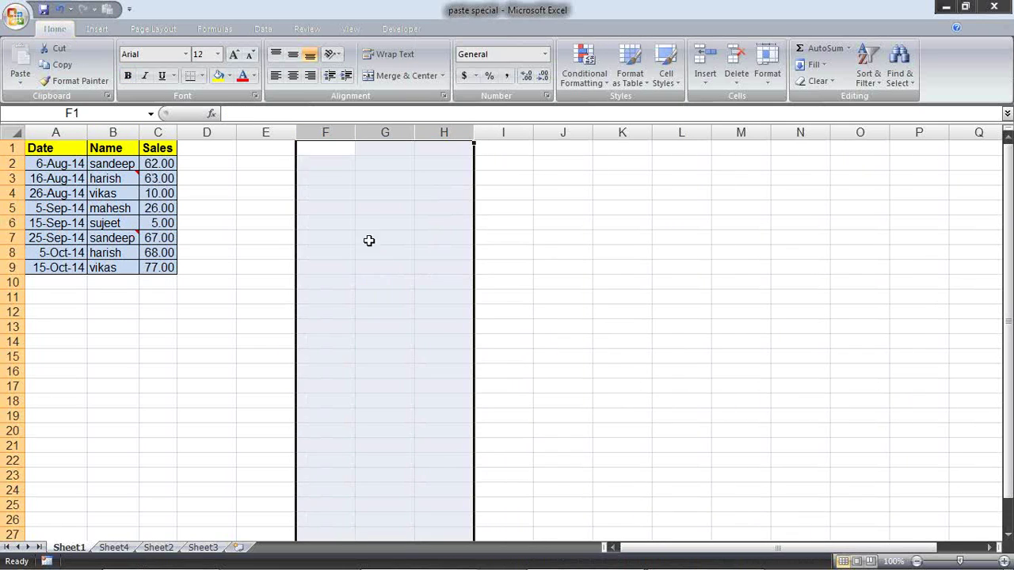
left_click(321, 222)
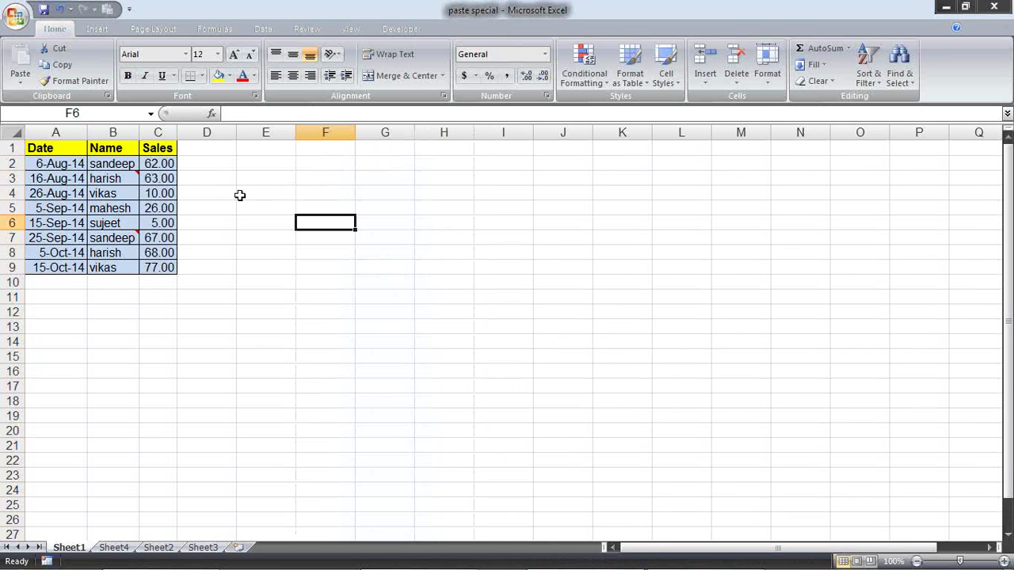
Step: Select and copy the table A1:C9, then cancel the pending copy
mouse_move(65, 149)
left_mouse_down()
mouse_move(154, 224)
mouse_move(155, 267)
left_mouse_up()
key("ctrl+c")
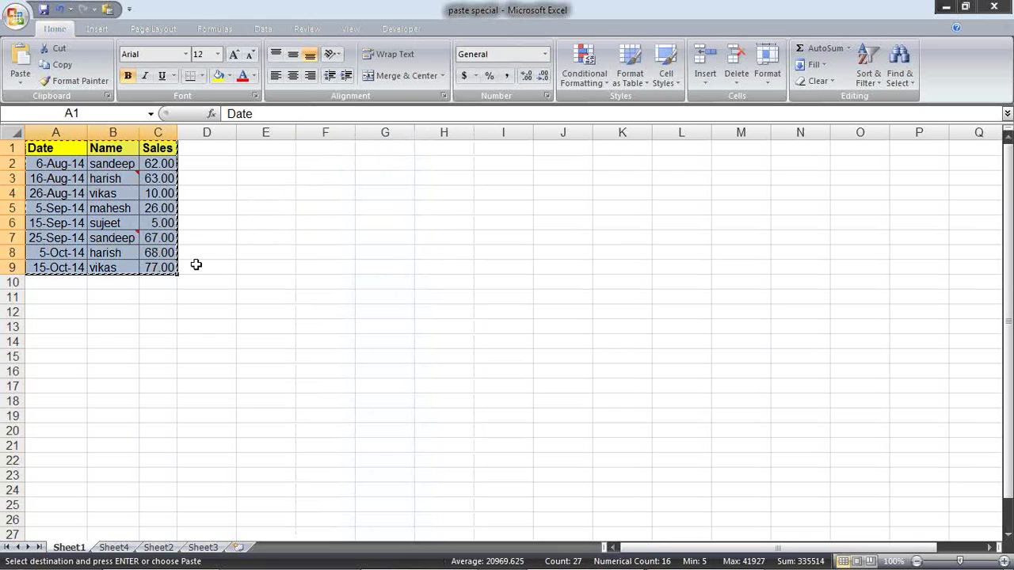
key("Escape")
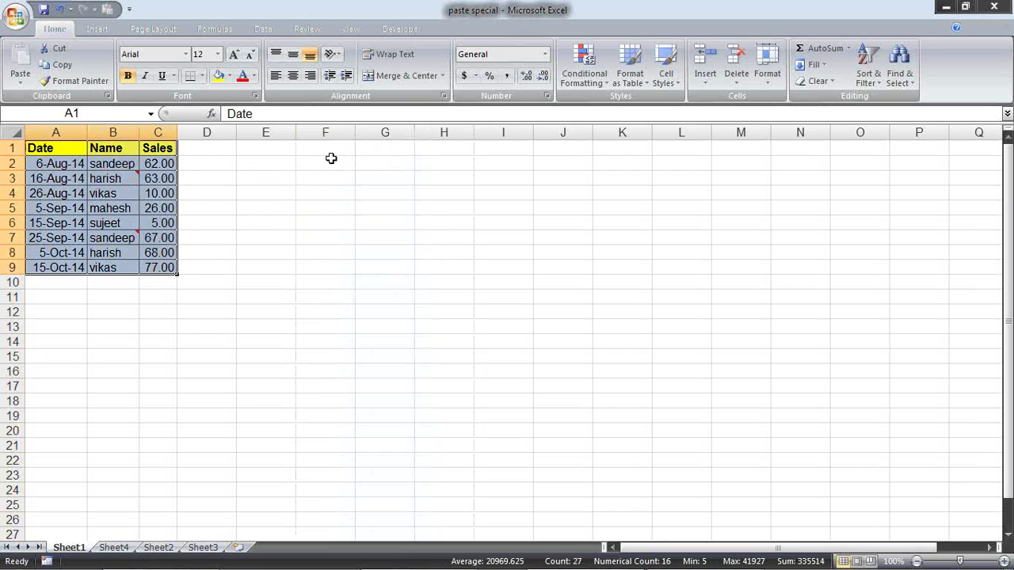
Step: Inspect the =RANDBETWEEN(10,90) Sales formulas in C2, C3 and C4 without changing them
left_click(331, 159)
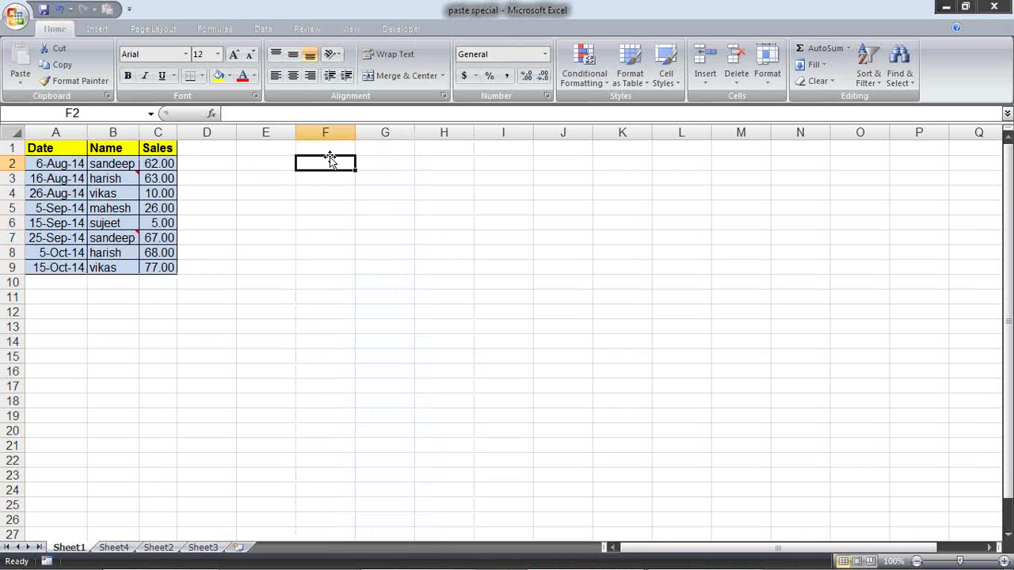
left_click(160, 178)
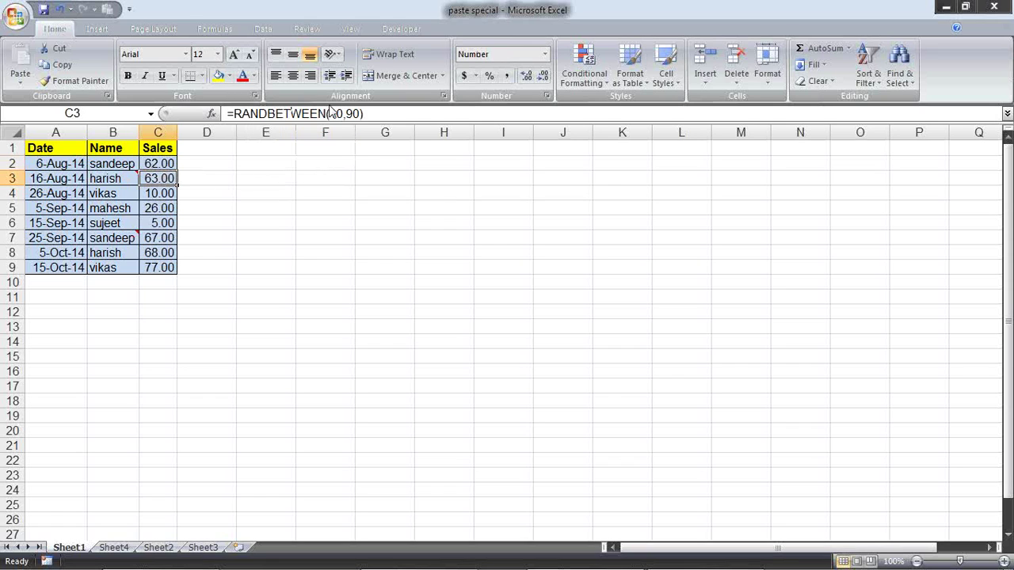
double_click(159, 163)
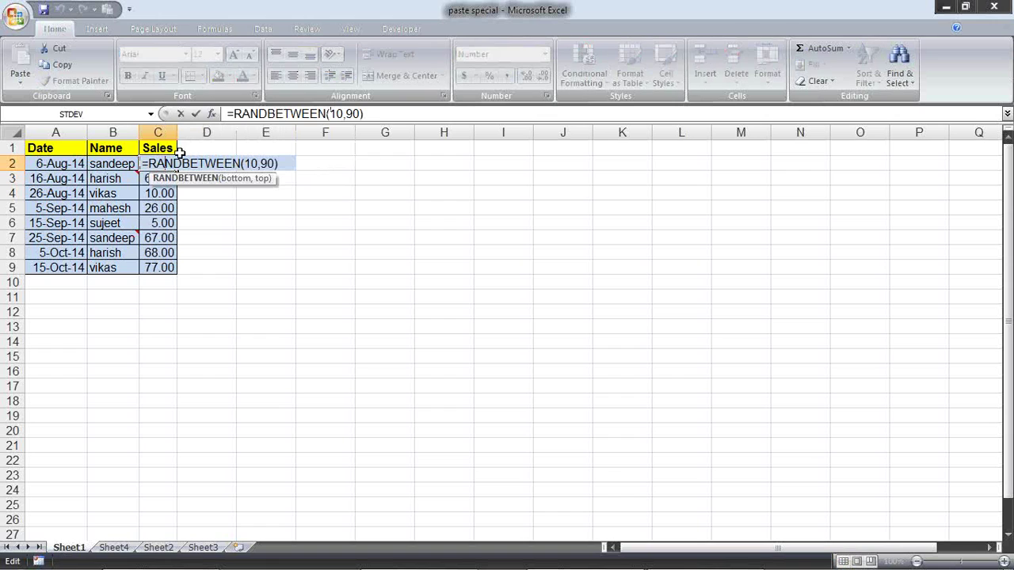
key("Escape")
double_click(158, 193)
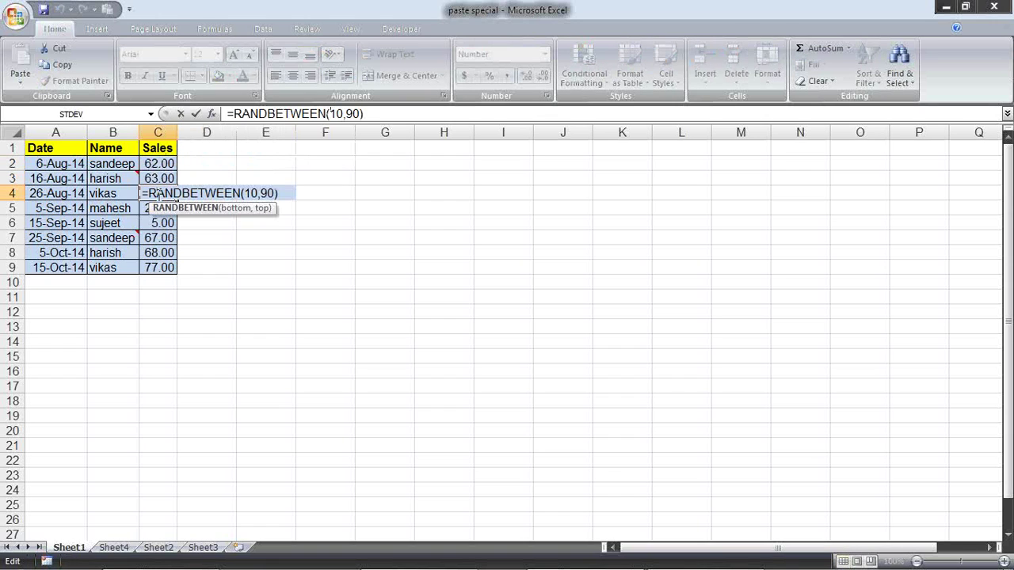
key("Escape")
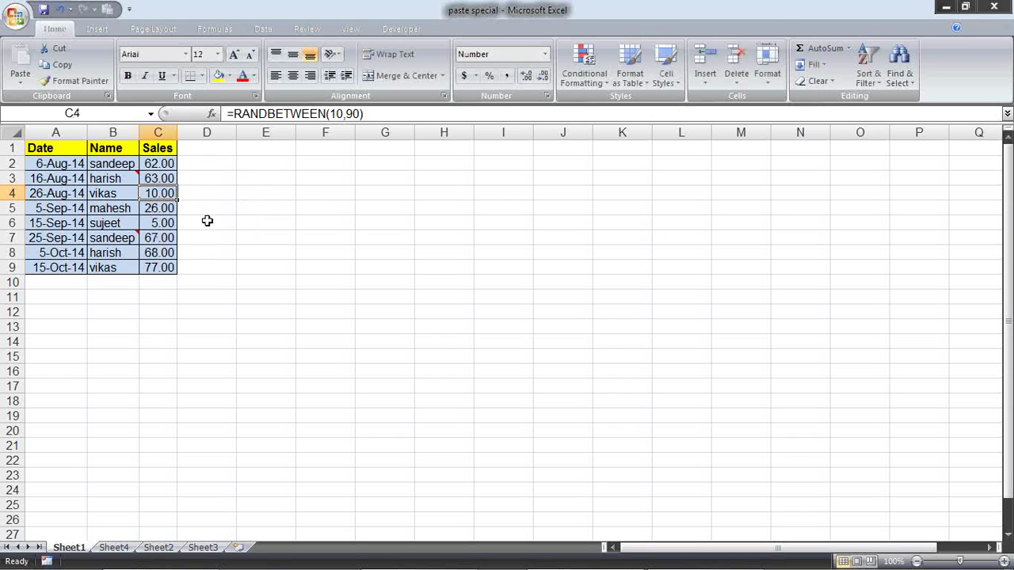
Step: Copy the whole Date, Name, Sales table A1:C9 again
left_click(164, 162)
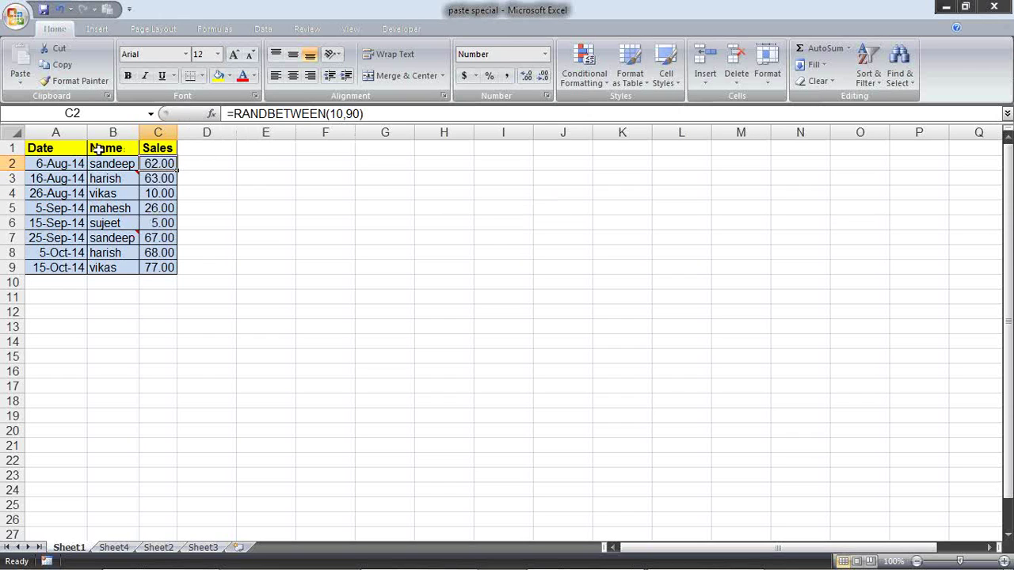
mouse_move(74, 150)
left_mouse_down()
mouse_move(163, 241)
mouse_move(160, 261)
left_mouse_up()
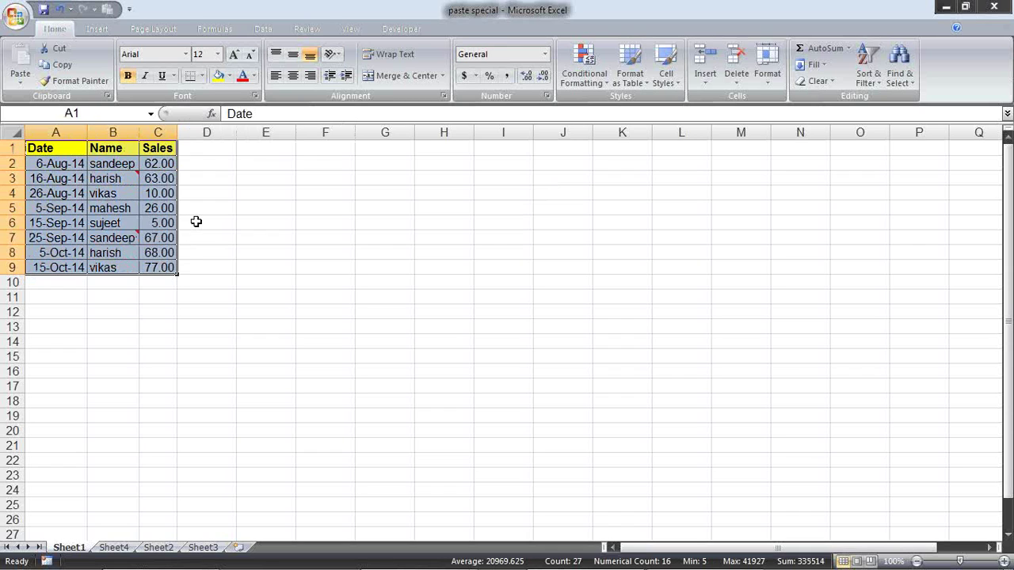
key("ctrl+c")
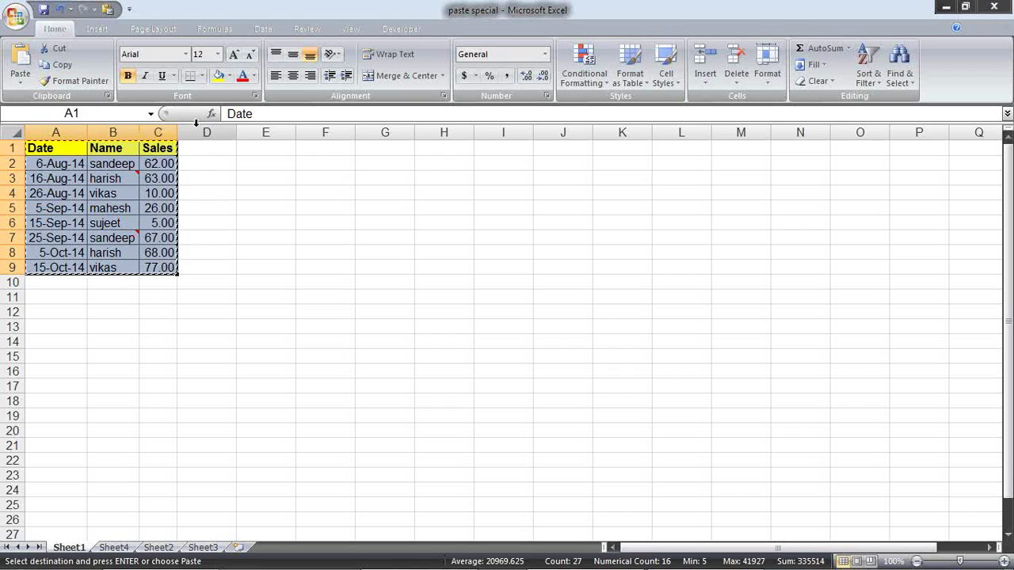
Step: Paste only the values of the copied table into F1:H9 through Paste Special
right_click(310, 150)
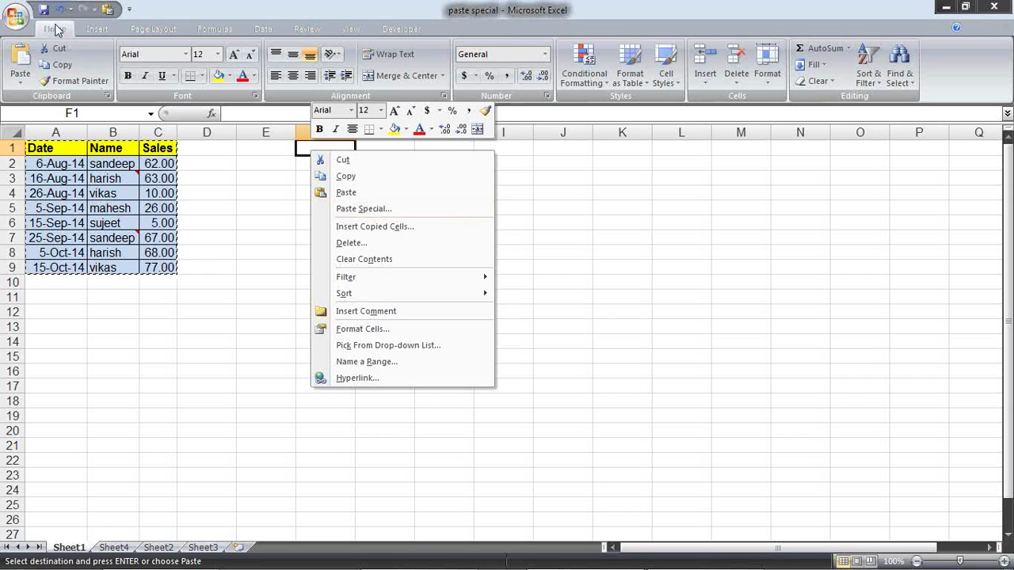
left_click(65, 34)
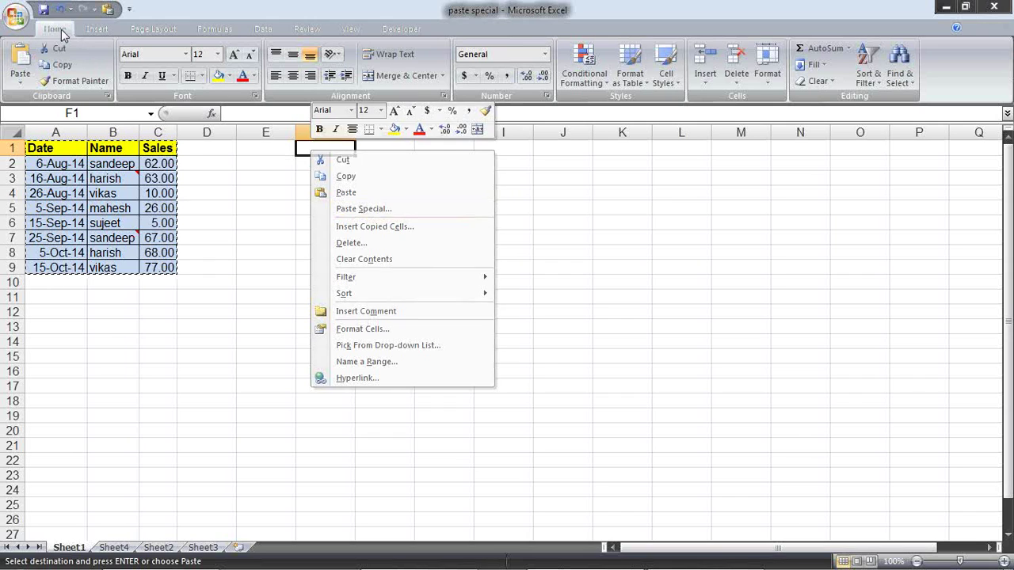
left_click(21, 76)
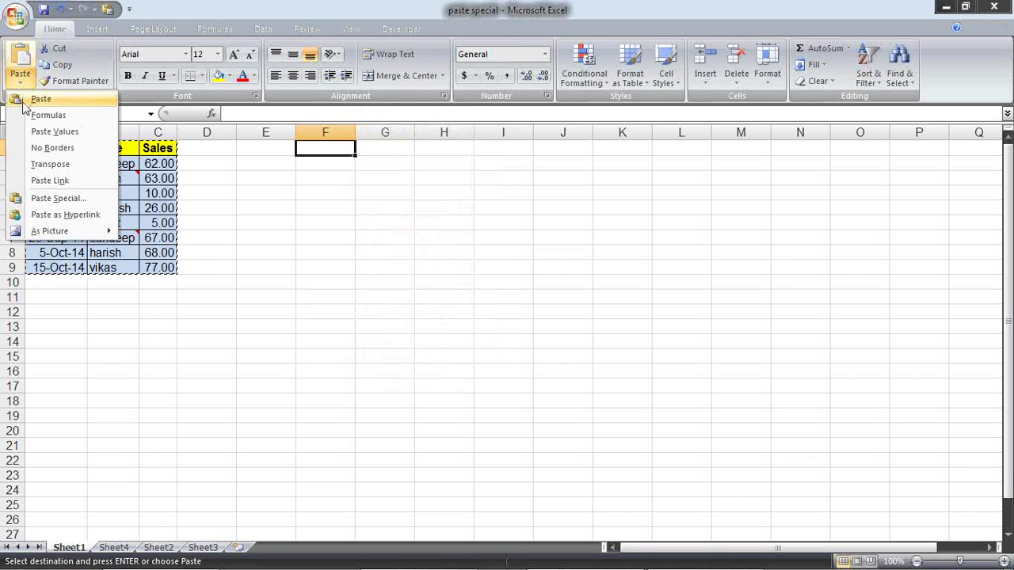
left_click(57, 200)
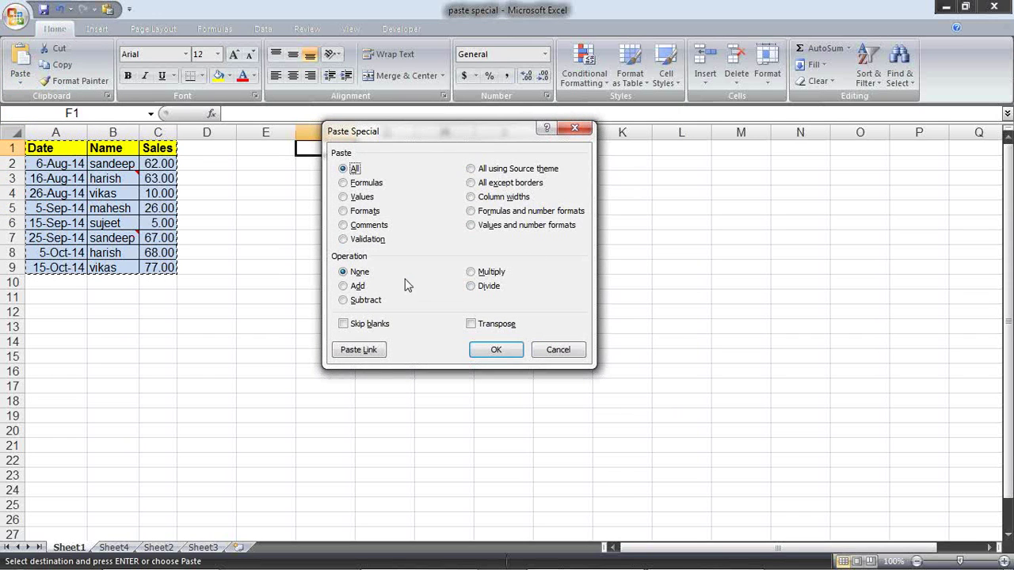
left_click(346, 197)
left_click(496, 351)
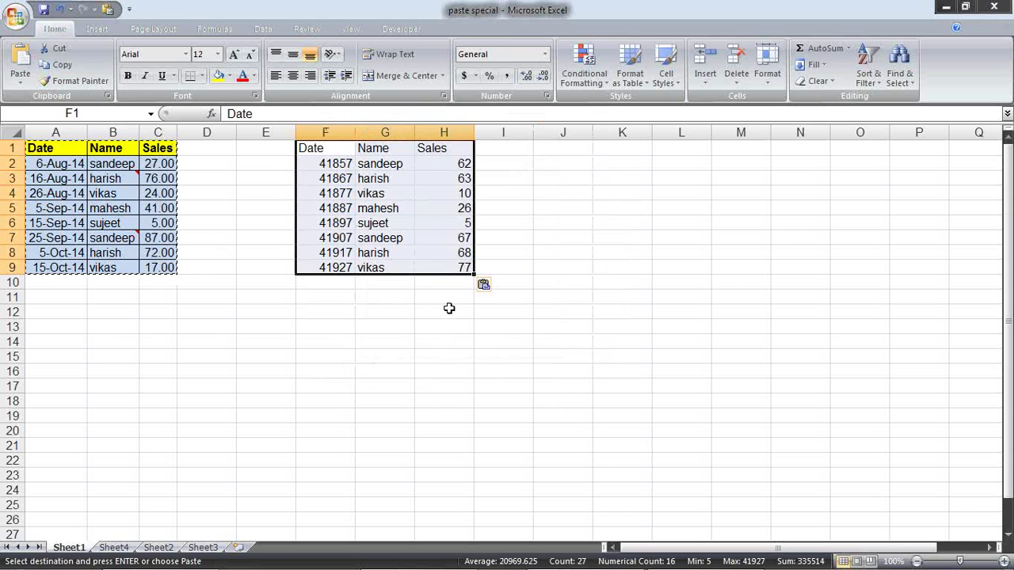
left_click(447, 163)
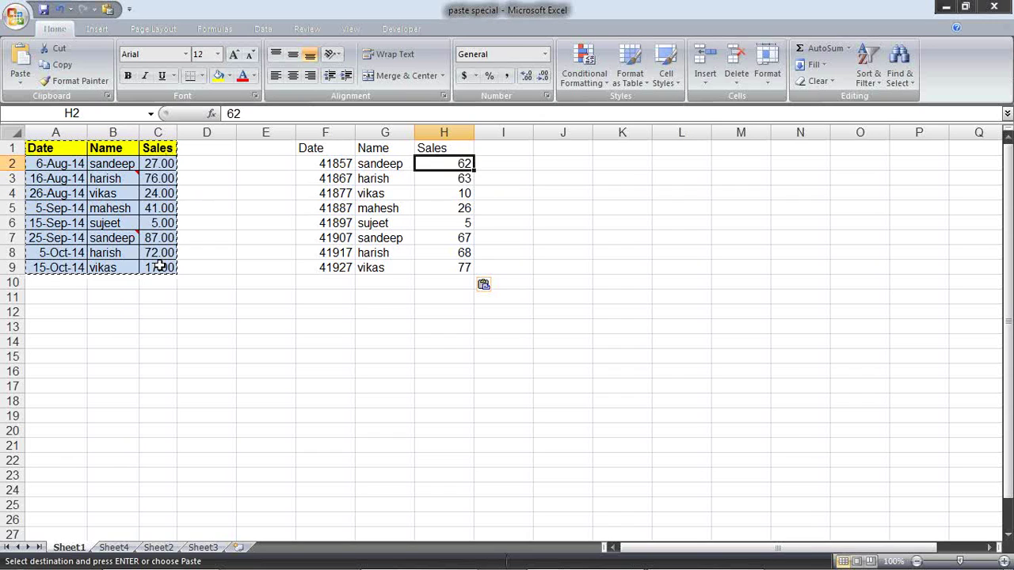
double_click(454, 165)
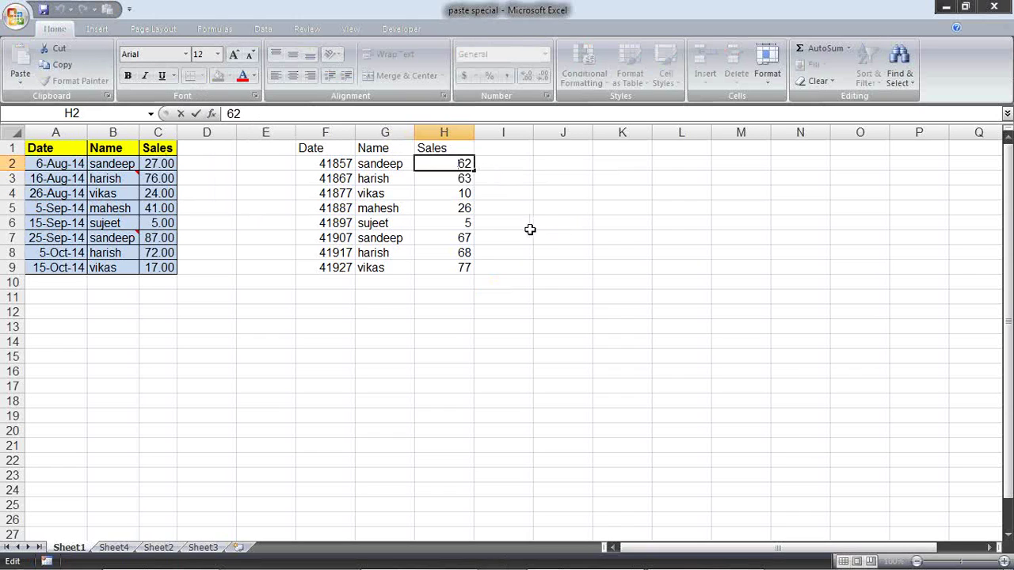
key("Escape")
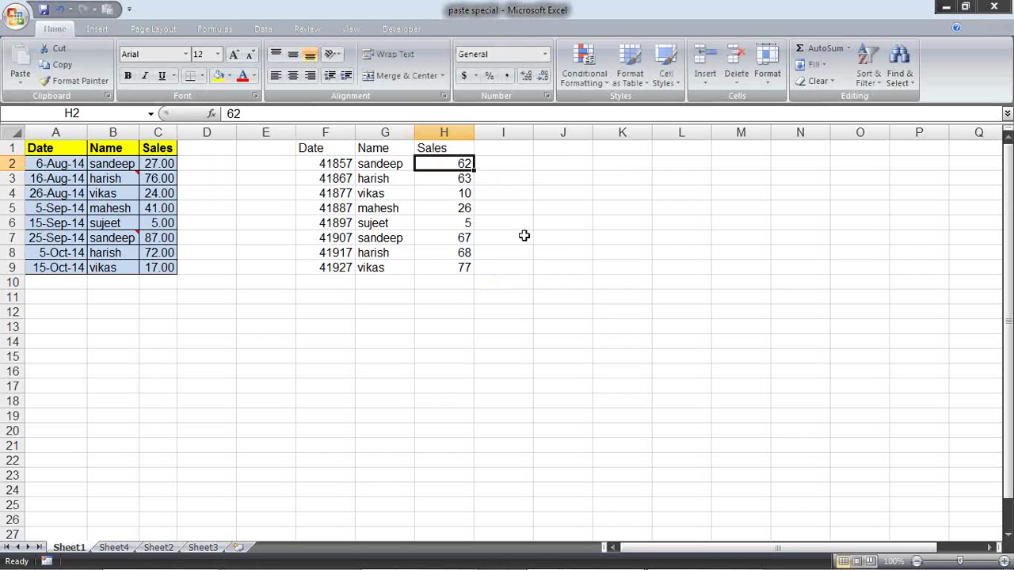
left_click(348, 166)
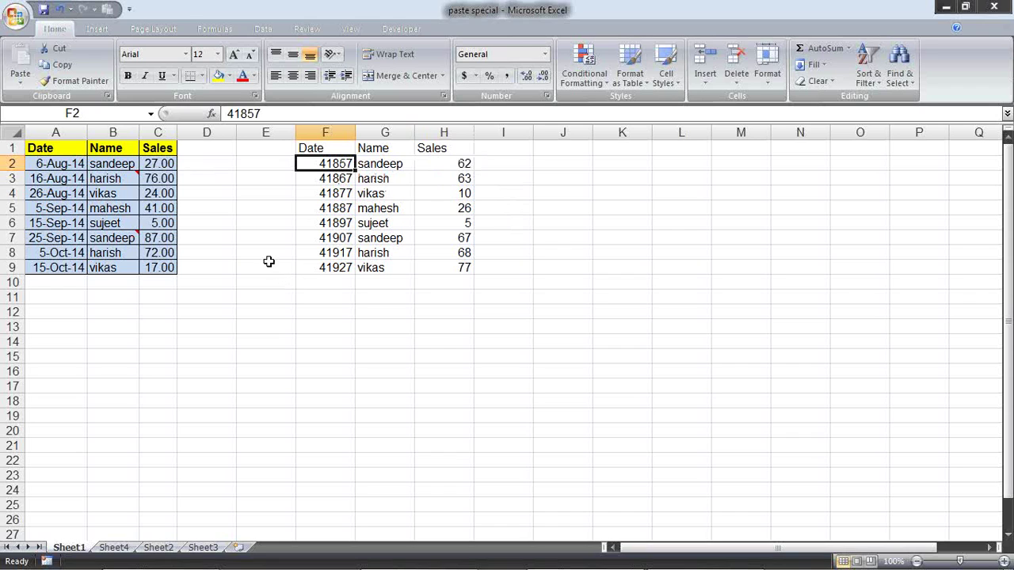
left_click(479, 208)
left_click(333, 206)
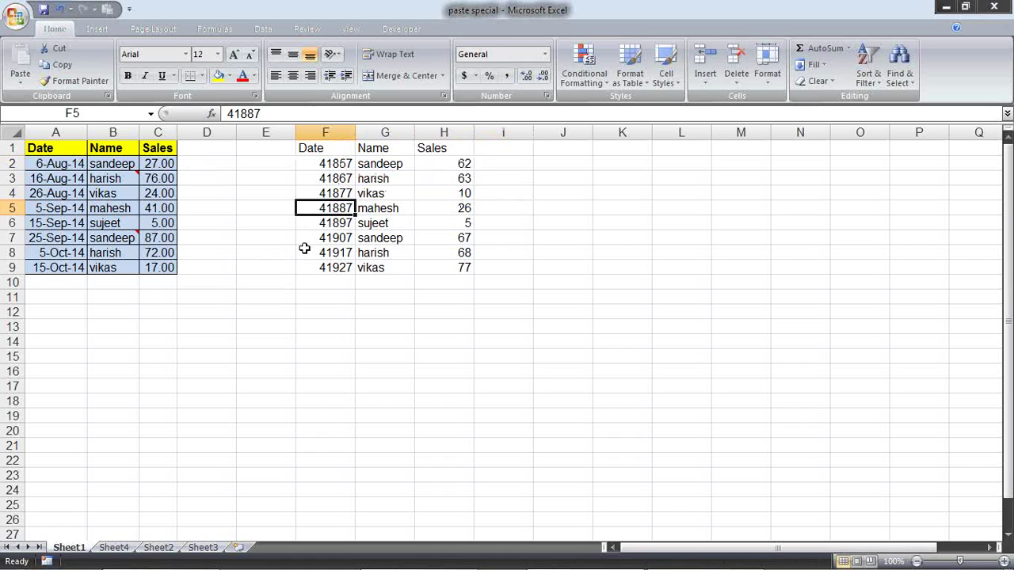
left_click(316, 180)
left_click_drag(330, 163, 329, 241)
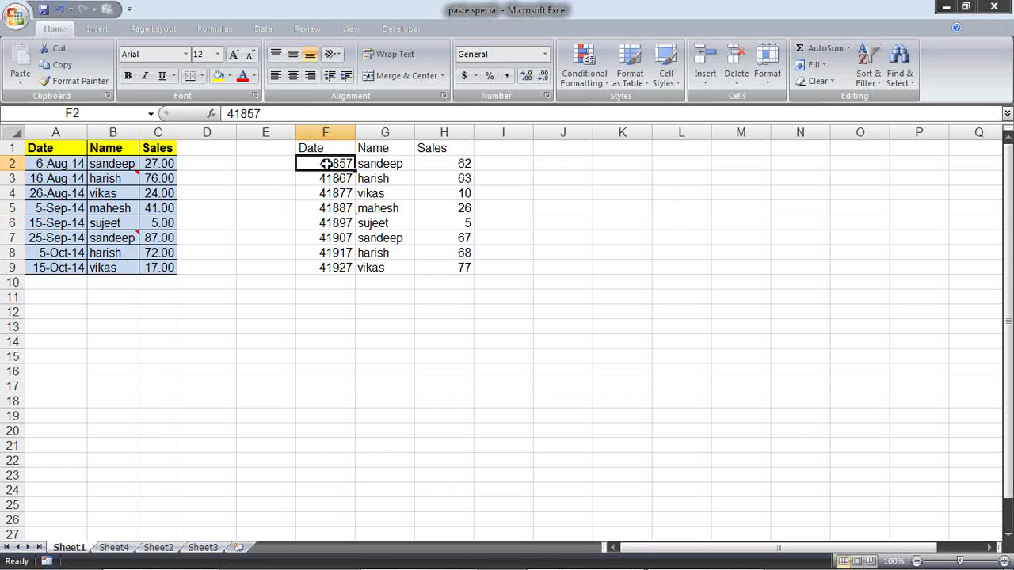
left_click(158, 190)
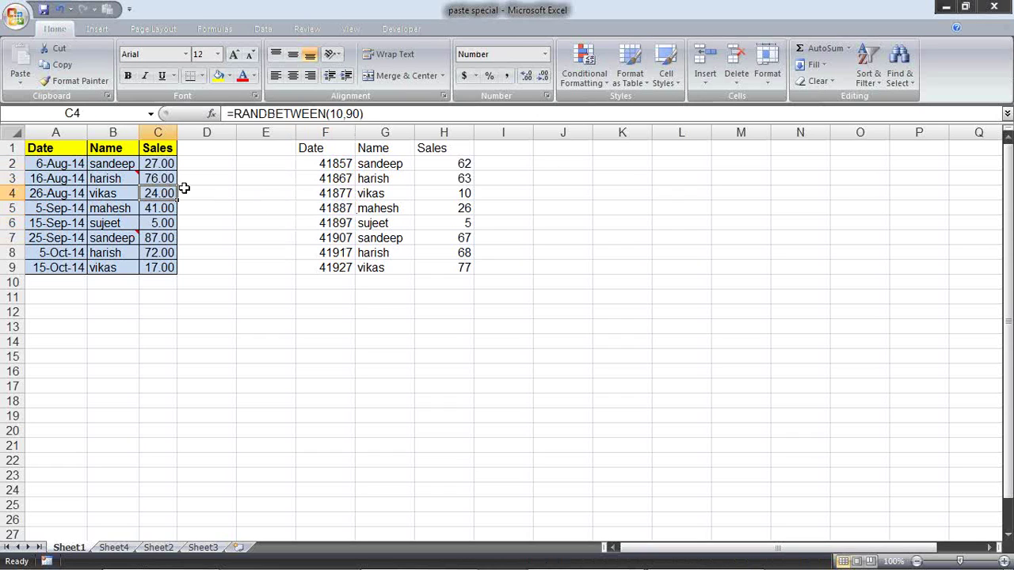
left_click(449, 180)
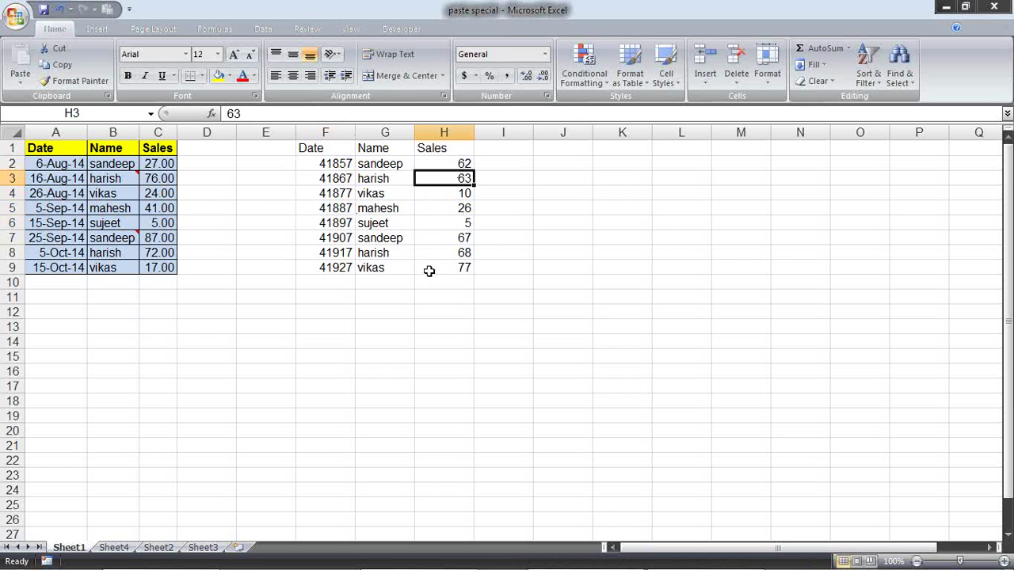
left_click_drag(316, 144, 464, 271)
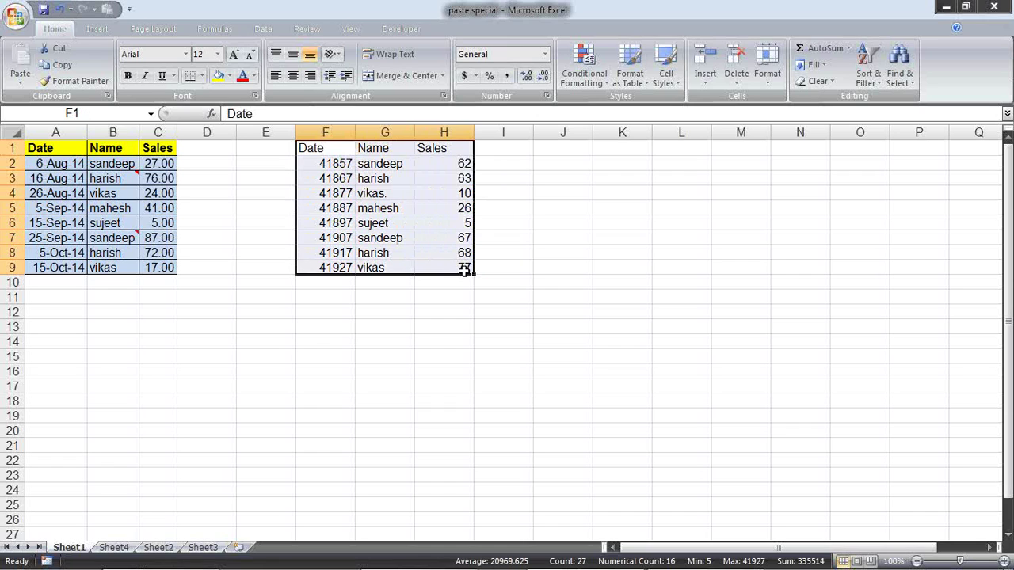
left_click(466, 227)
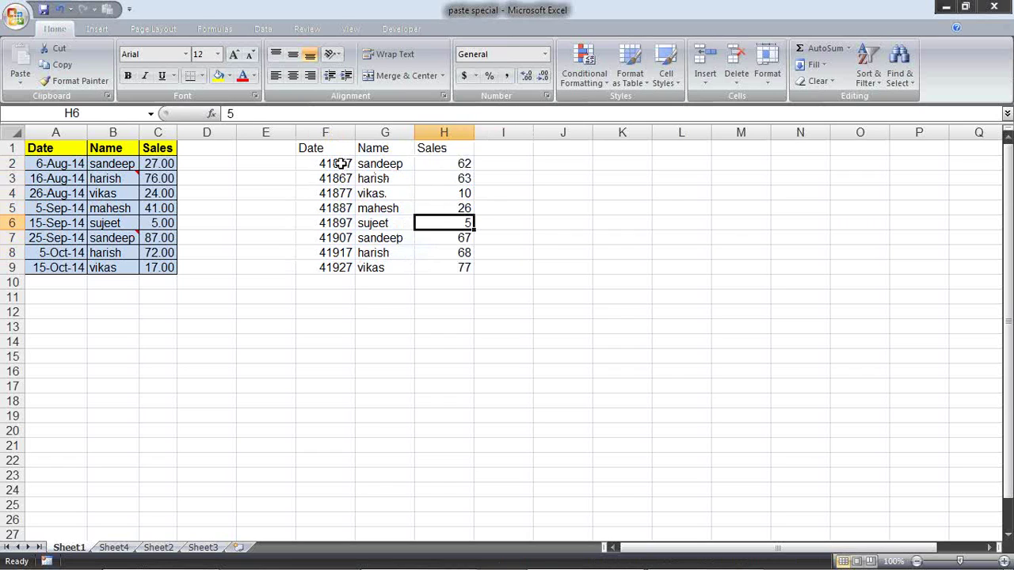
left_click_drag(335, 164, 323, 265)
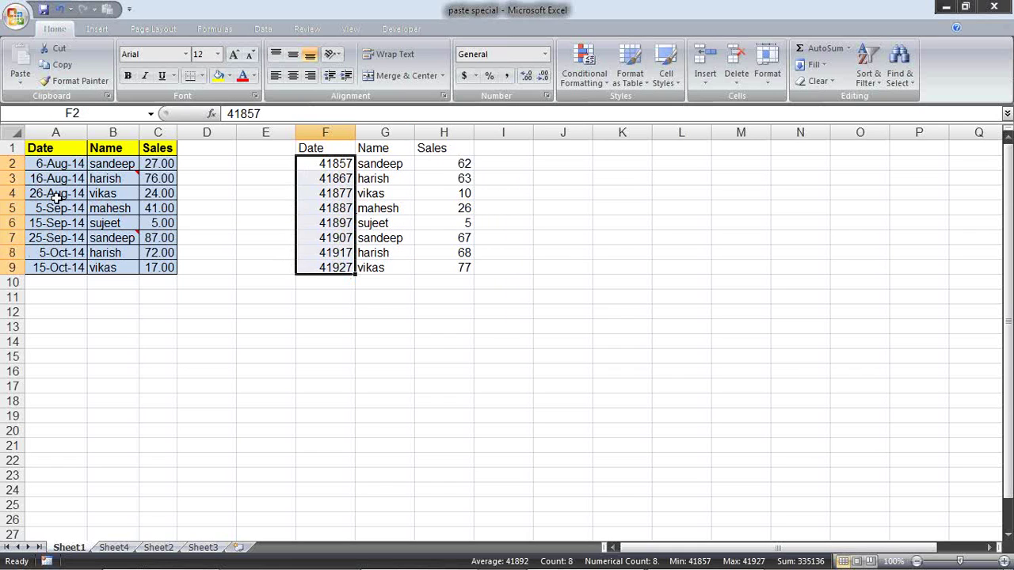
left_click(464, 167)
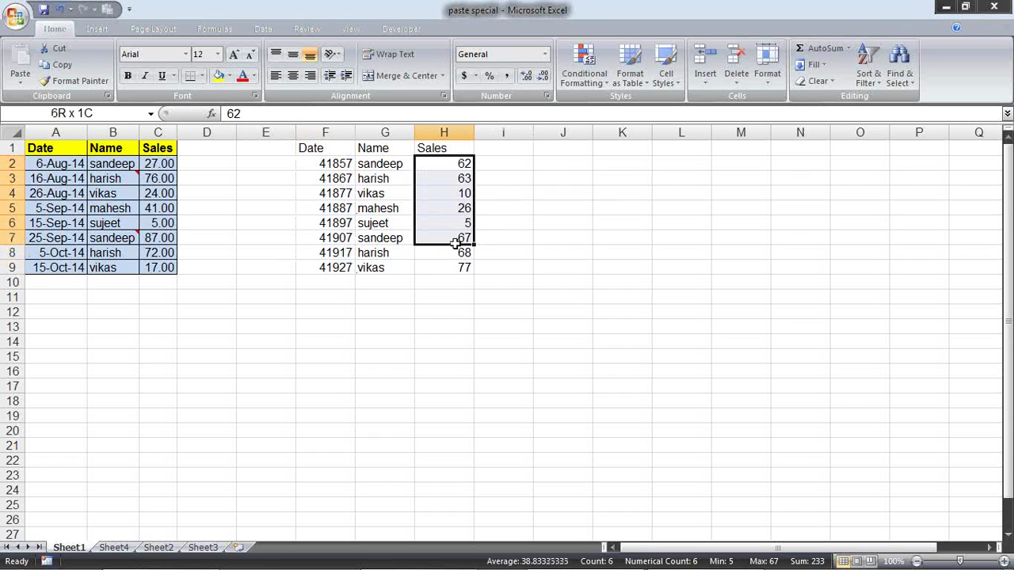
left_click_drag(464, 173, 462, 268)
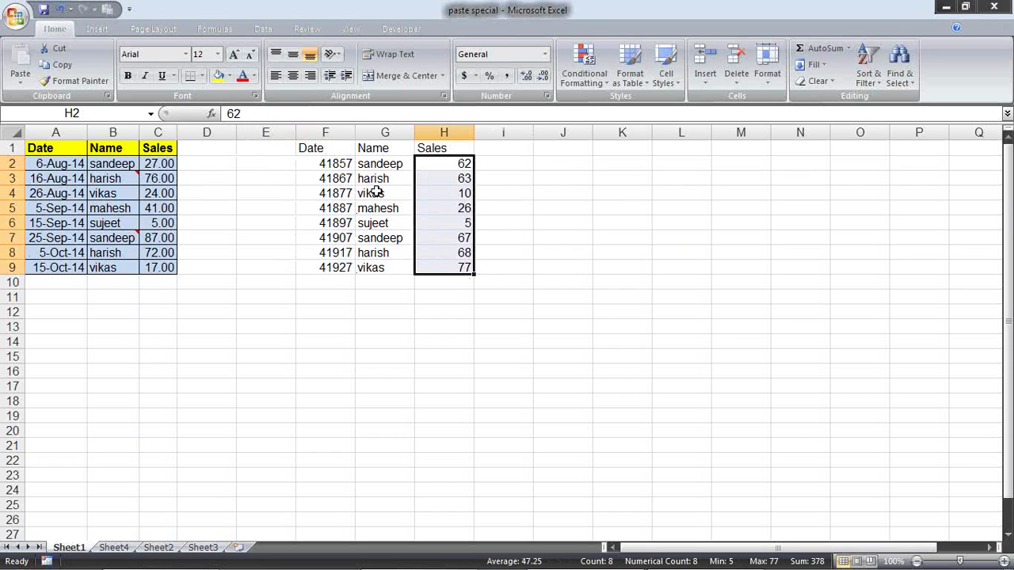
left_click(421, 205)
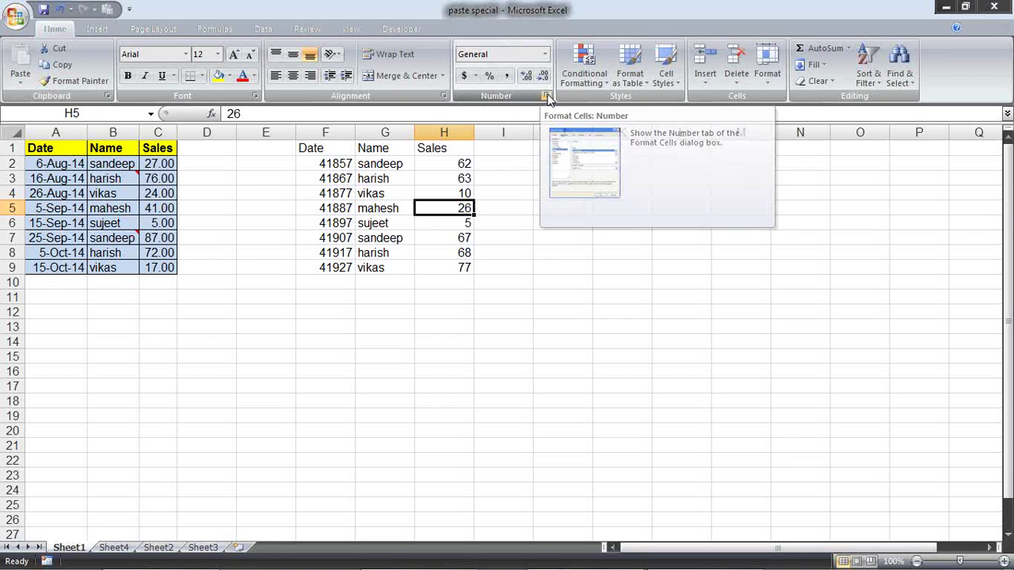
left_click(546, 96)
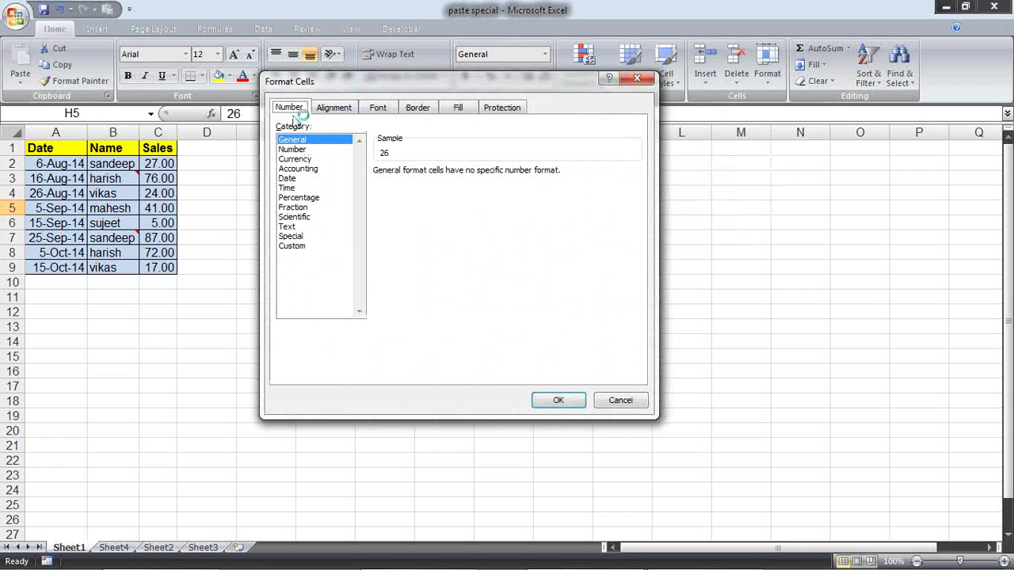
left_click(305, 151)
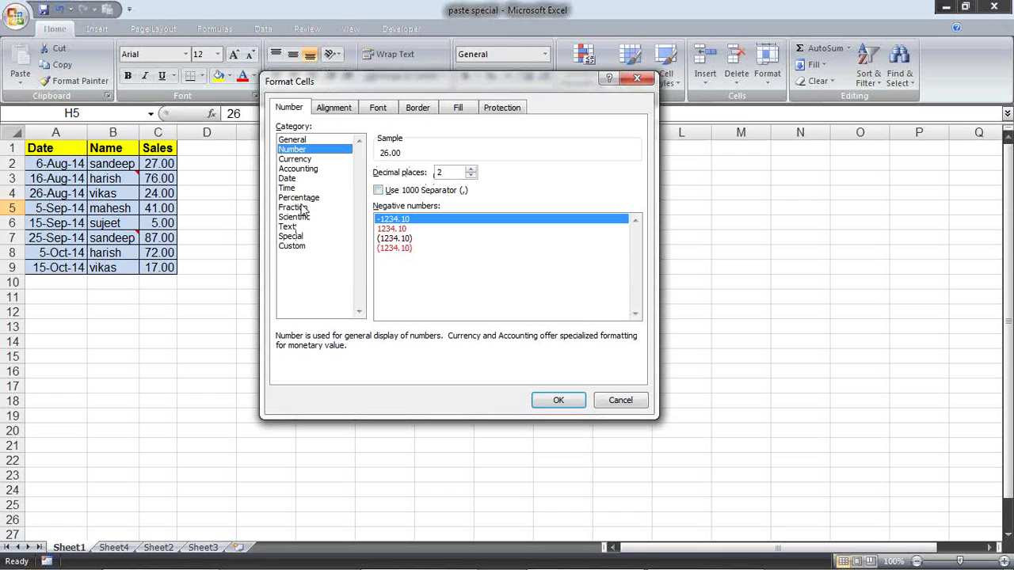
left_click(306, 181)
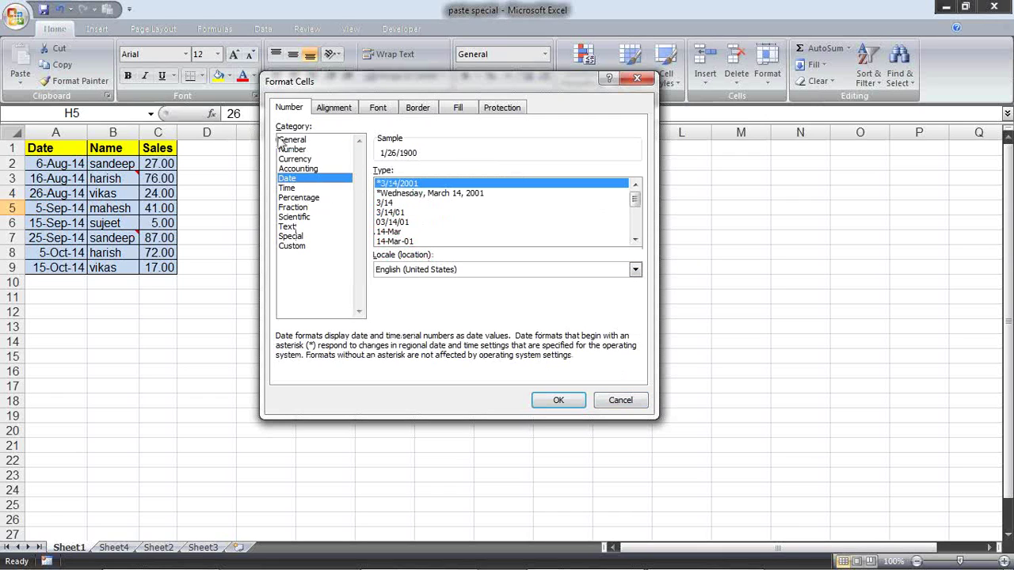
left_click(620, 402)
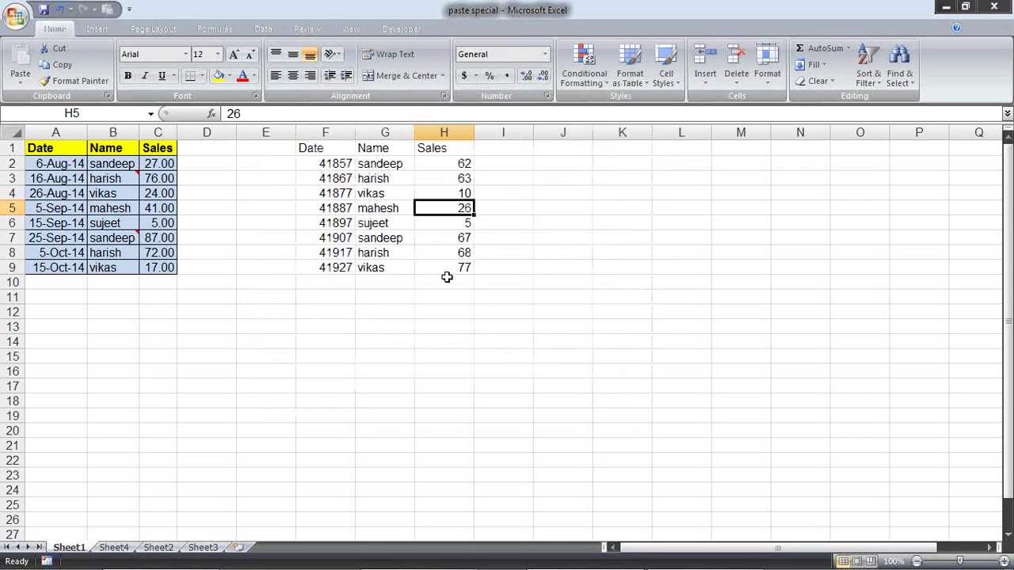
Step: Clear the previous copied table from F1:H9
left_click_drag(348, 150, 356, 163)
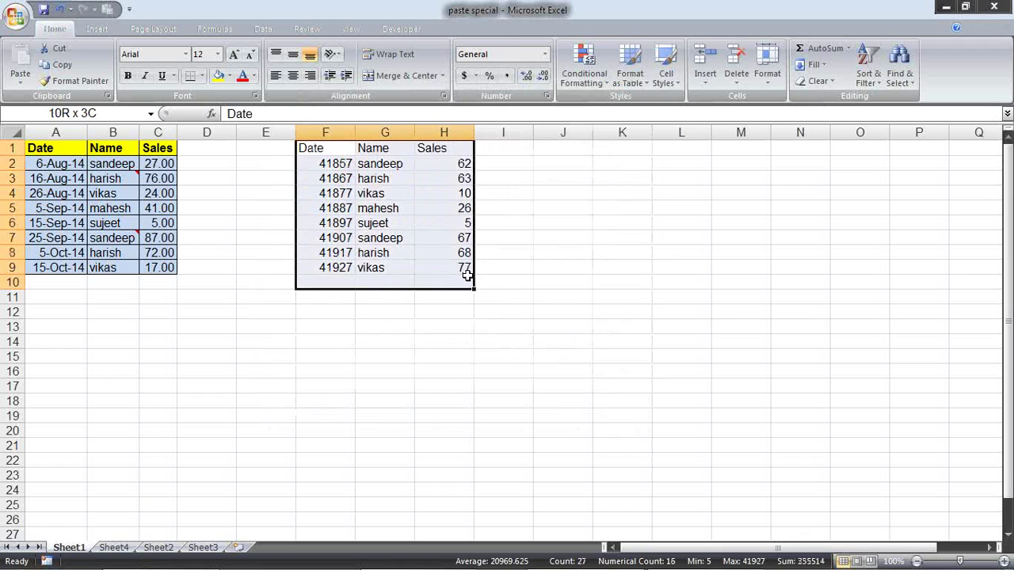
left_click_drag(468, 274, 470, 267)
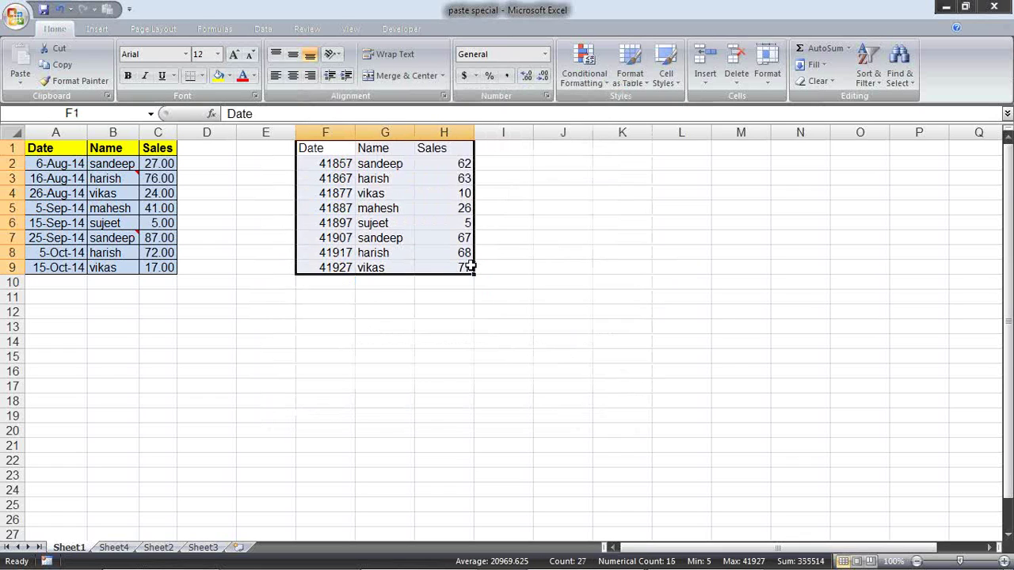
key("Delete")
Step: Paste A1:C9 into F1 as 'Values and number formats', then check the pasted dates and Sales
left_click(323, 150)
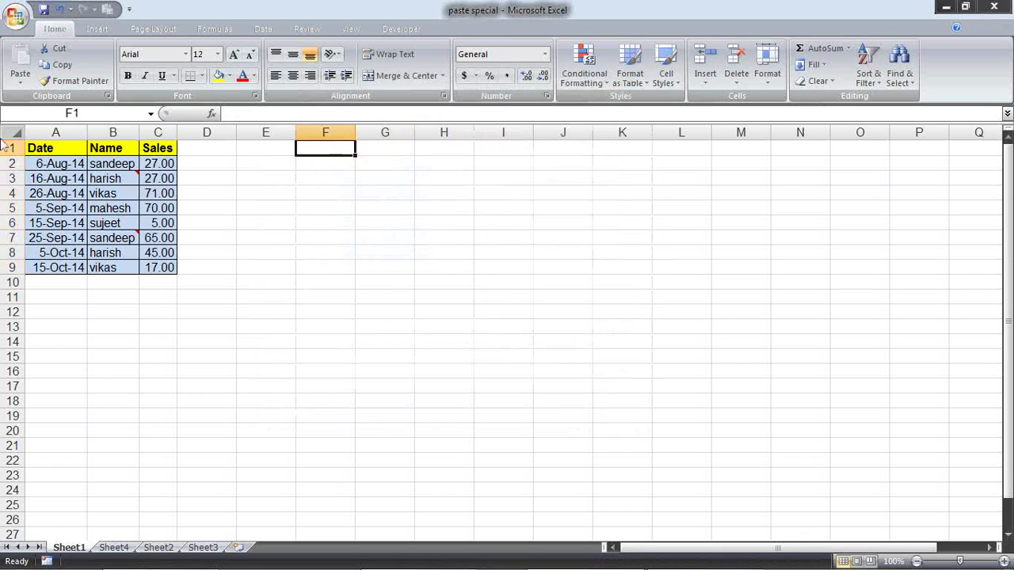
left_click_drag(41, 148, 172, 268)
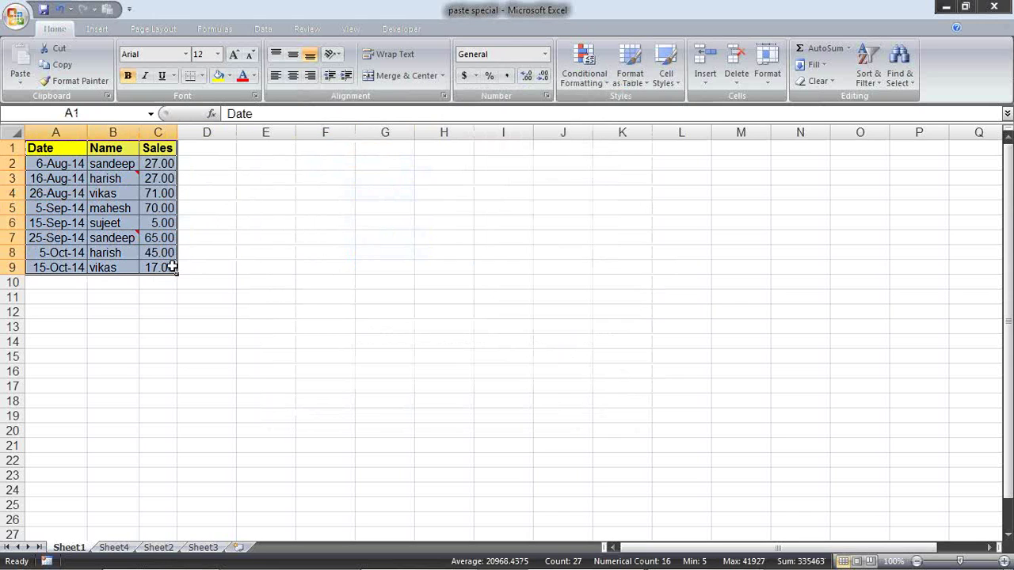
key("ctrl+c")
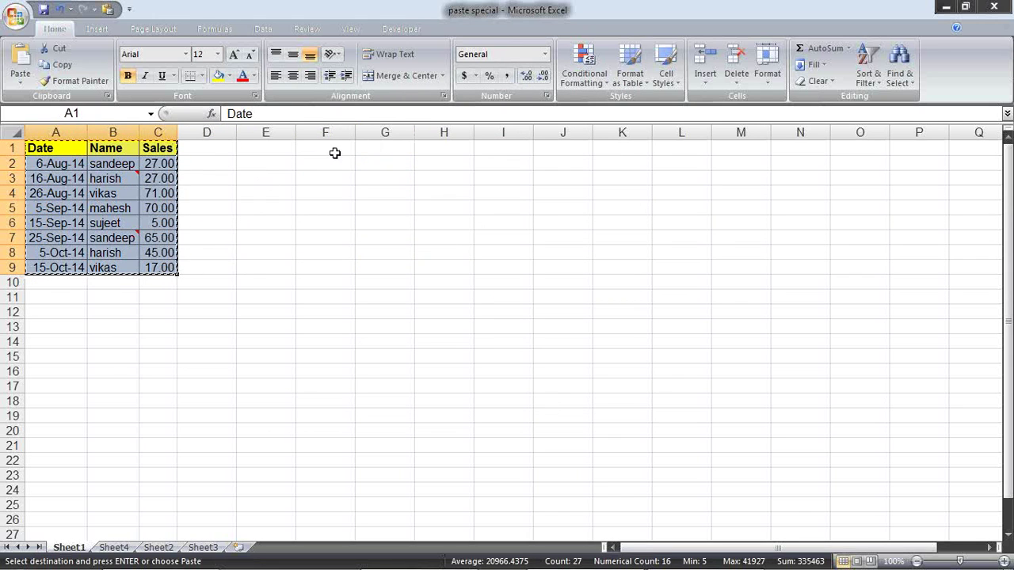
right_click(335, 153)
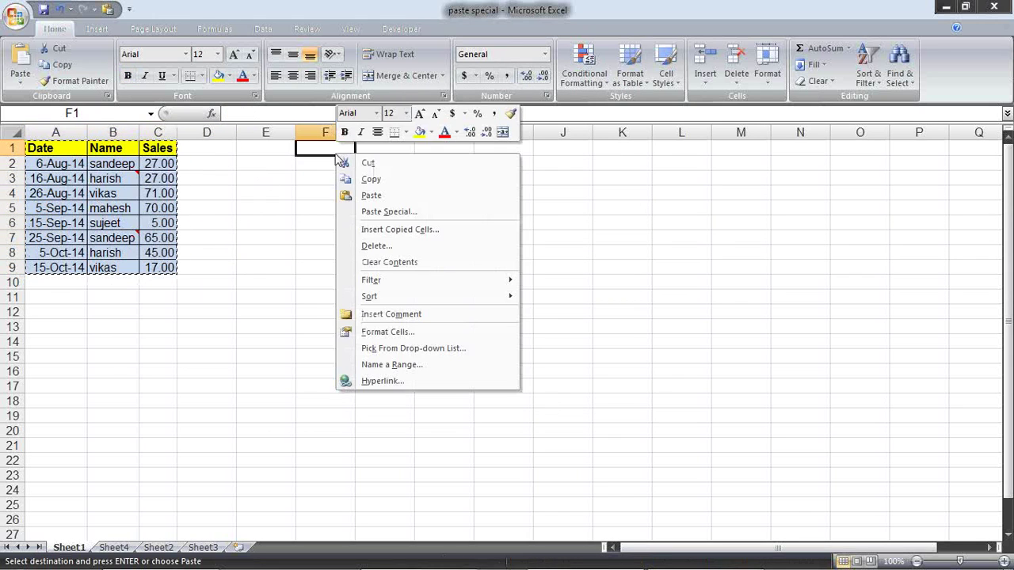
left_click(393, 212)
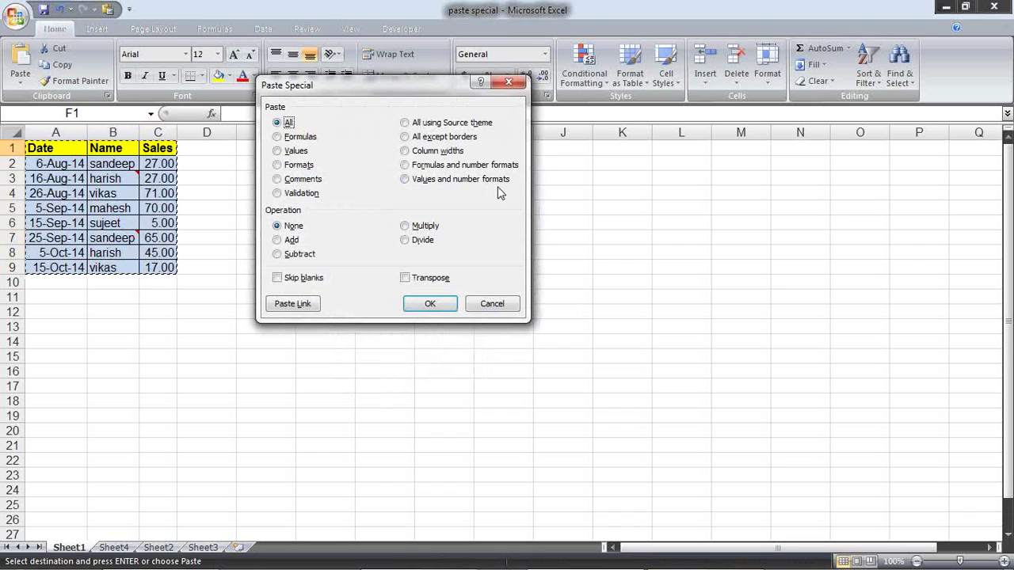
left_click(420, 182)
left_click(428, 303)
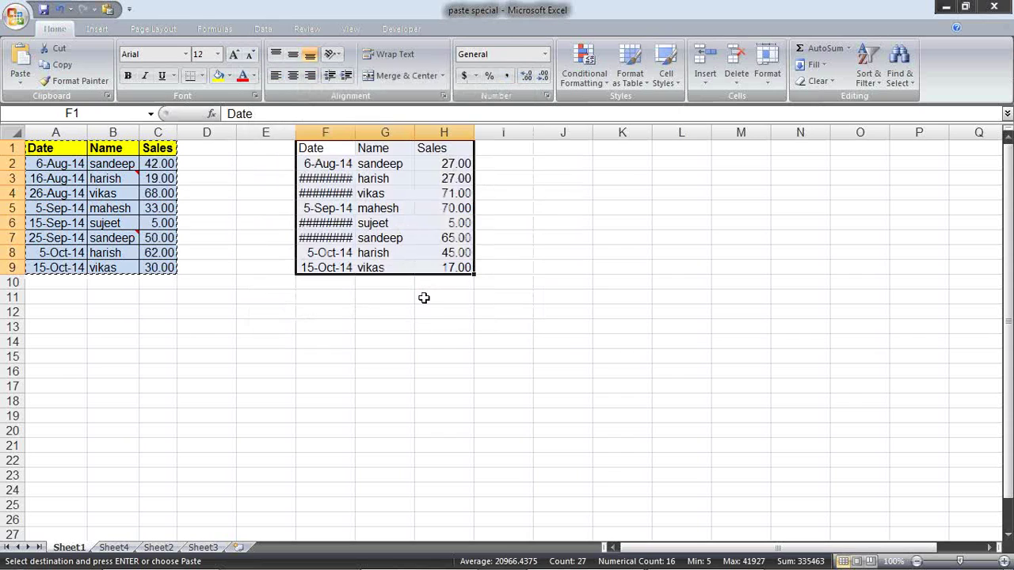
left_click_drag(428, 194, 428, 179)
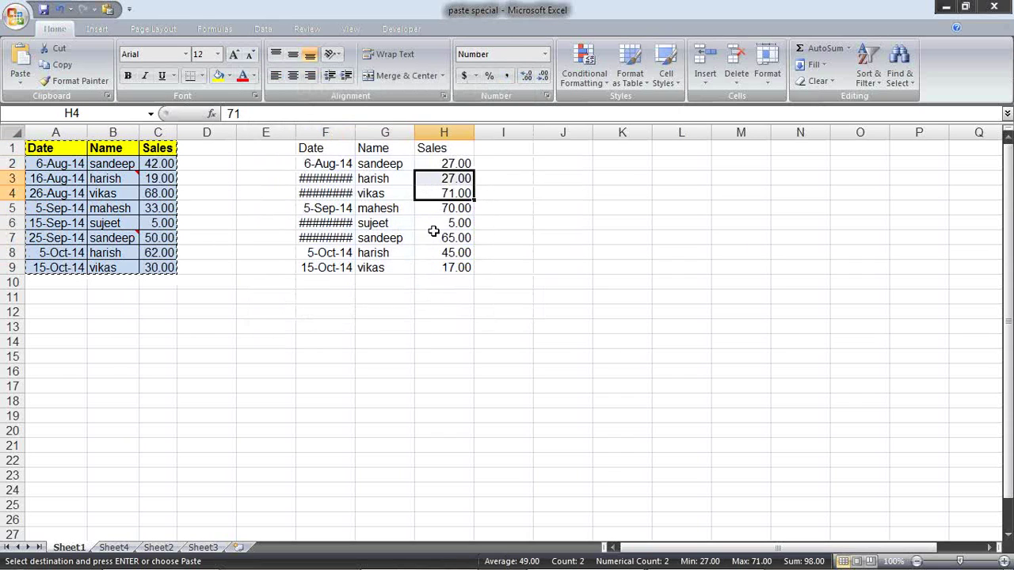
left_click(438, 221)
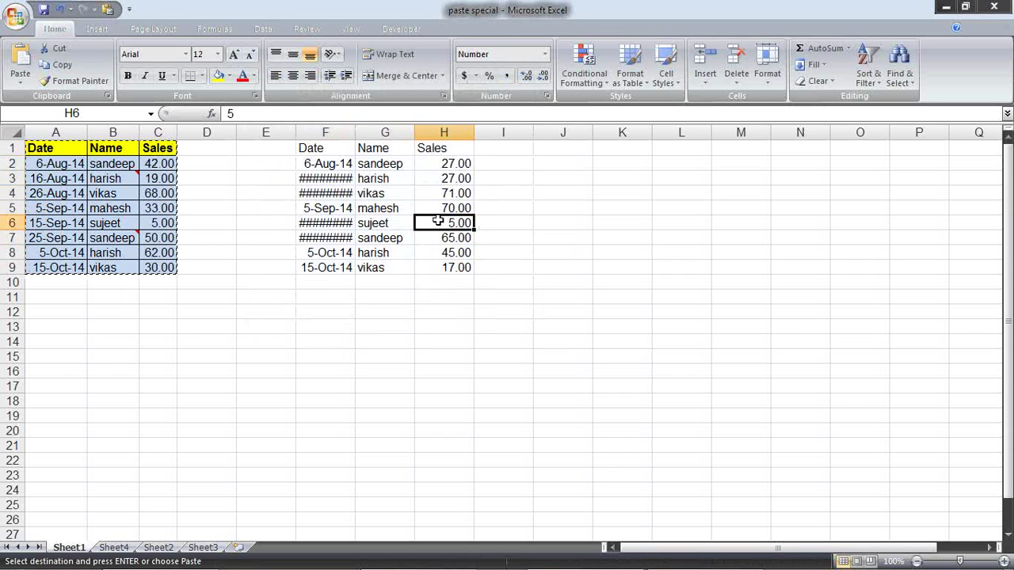
left_click(342, 168)
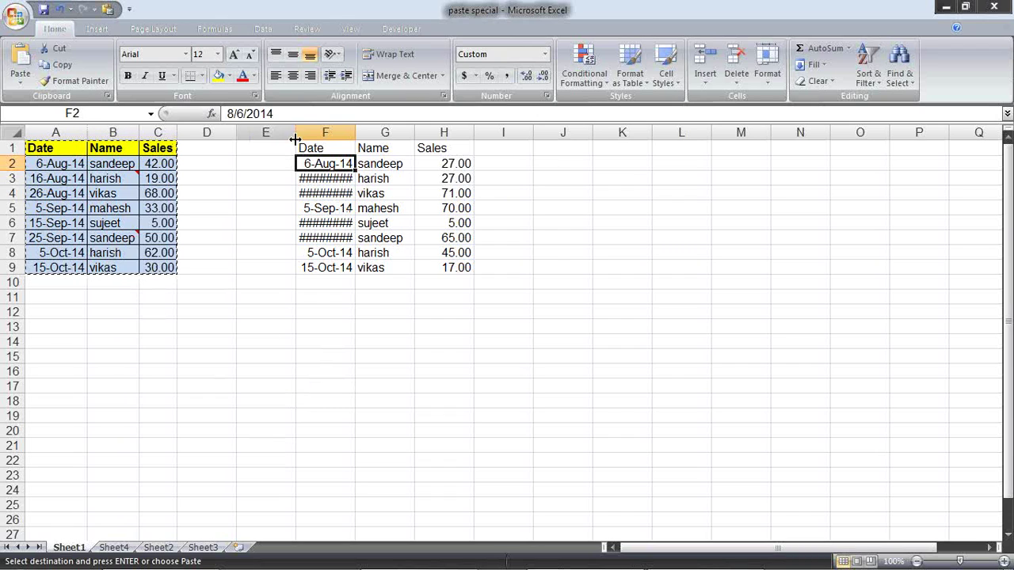
Step: Widen column F so dates like 16-Aug-14 and 25-Sep-14 show instead of hash marks
left_click(341, 176)
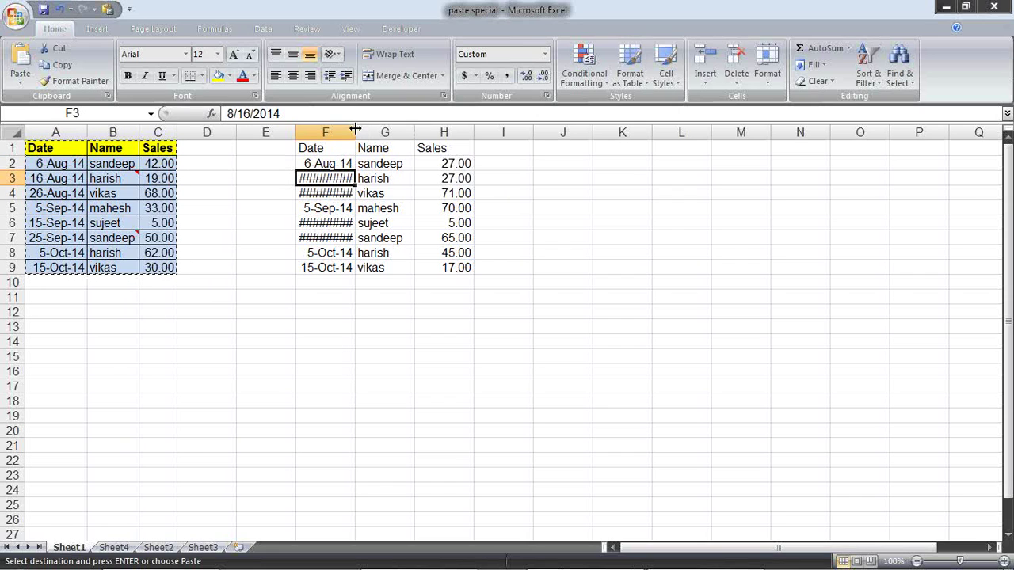
mouse_move(356, 128)
left_mouse_down()
mouse_move(460, 134)
mouse_move(437, 133)
left_mouse_up()
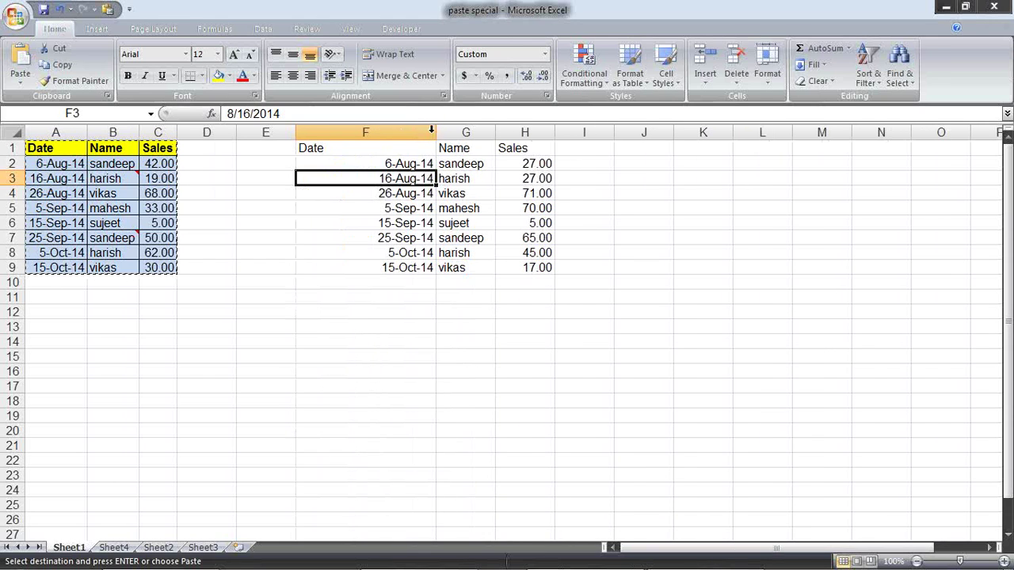
left_click(403, 327)
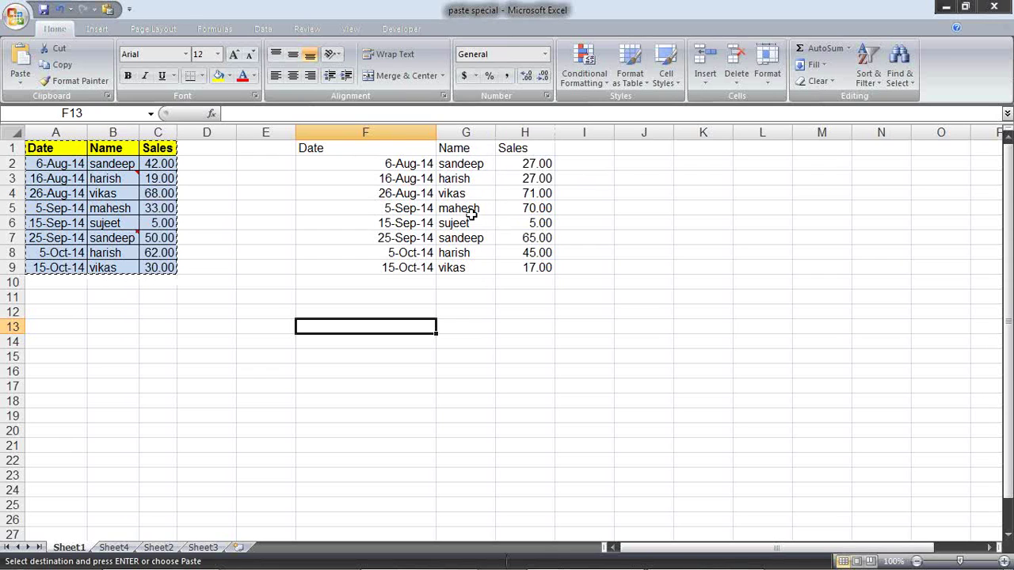
Step: Paste only the copied column widths at F1 so columns F–H match A–C
right_click(385, 149)
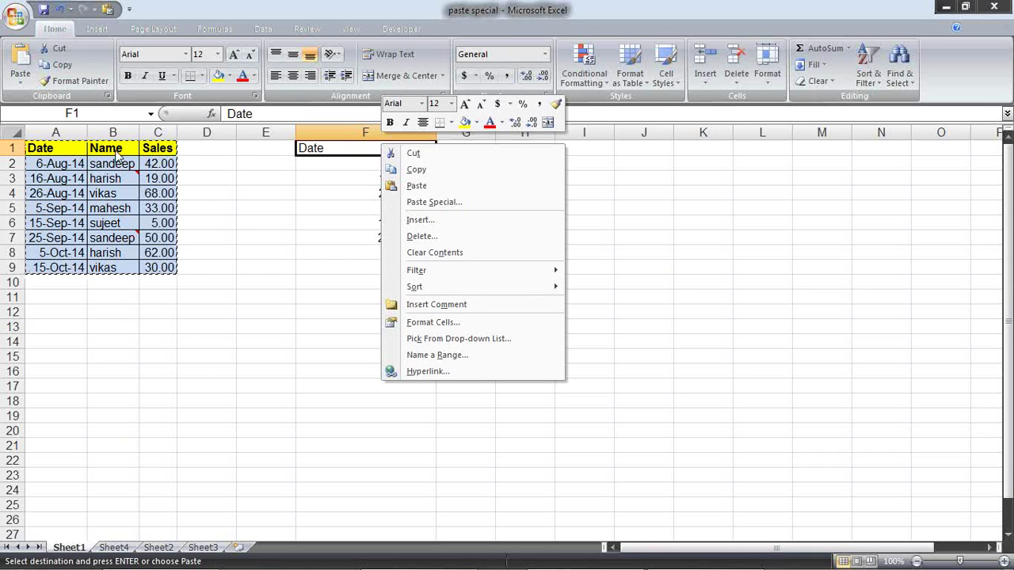
left_click(402, 203)
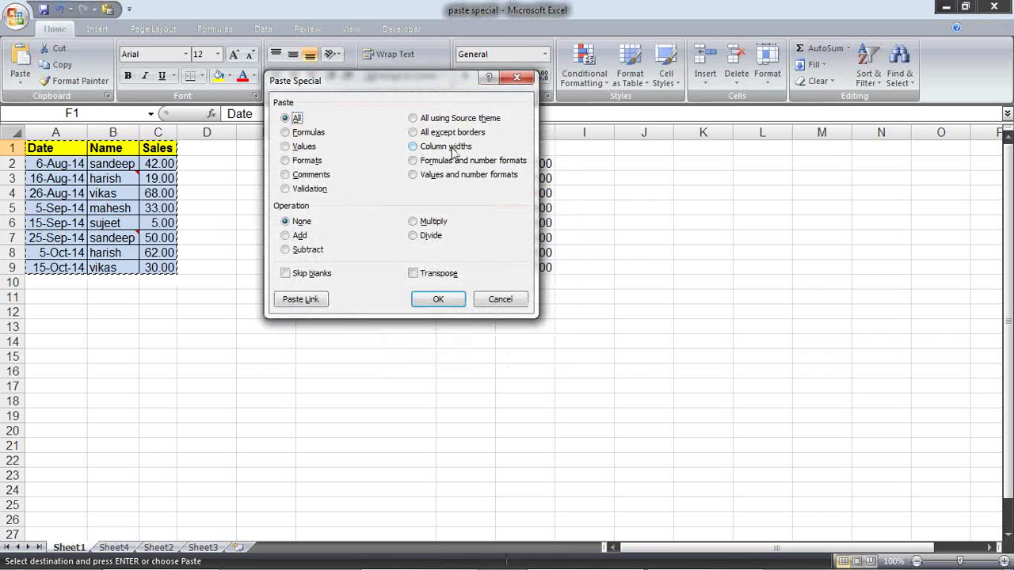
left_click(443, 146)
left_click(441, 299)
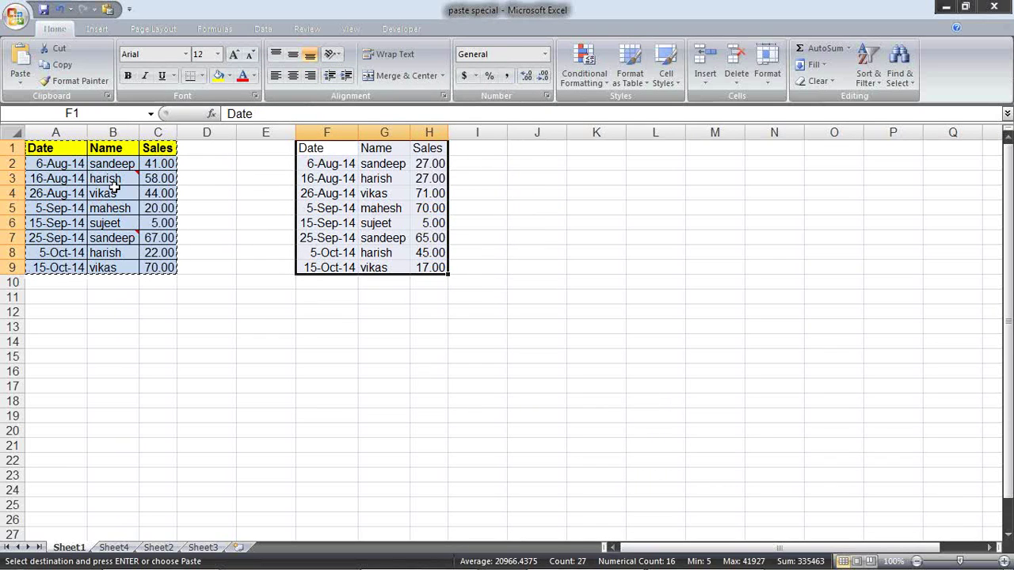
Step: Try a Formats-only Paste Special at J1, cancel it, and select F1 instead
right_click(539, 147)
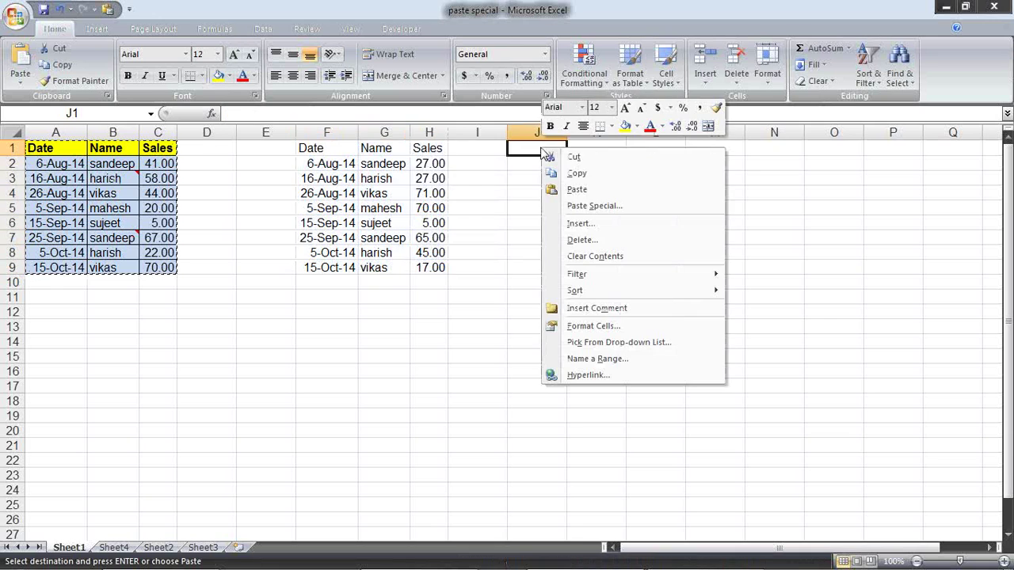
left_click(584, 208)
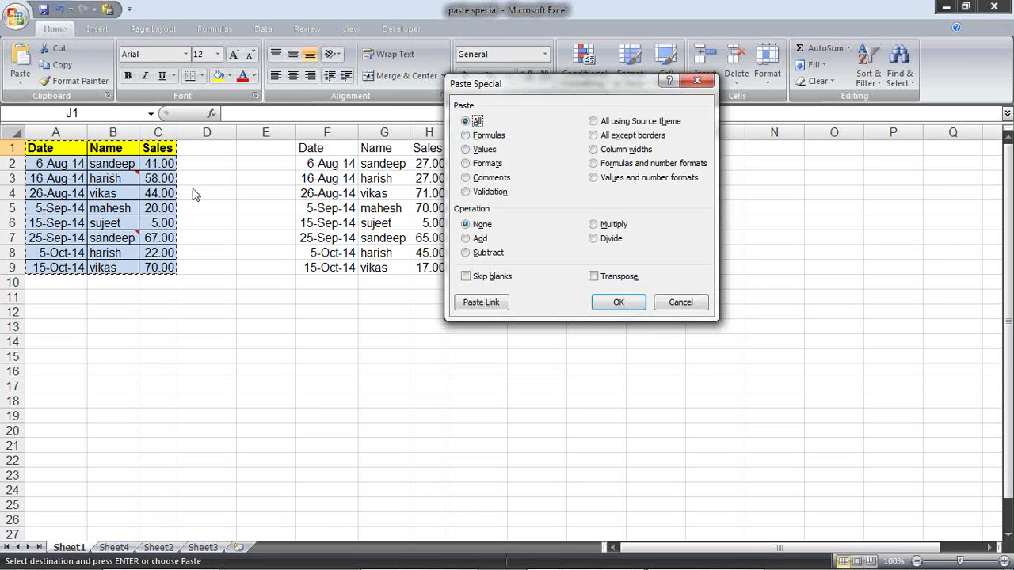
left_click(487, 164)
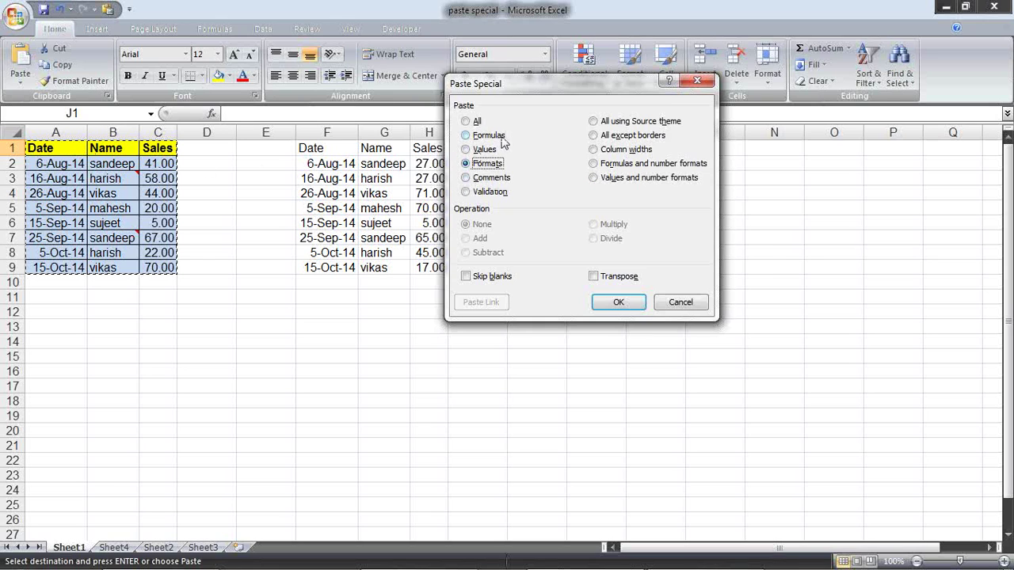
left_click(687, 308)
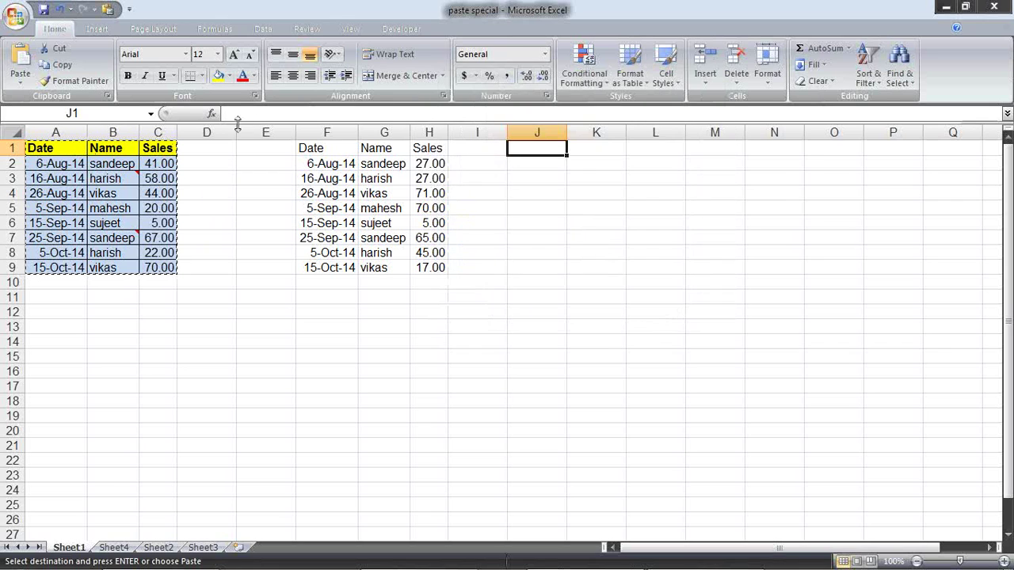
left_click(312, 151)
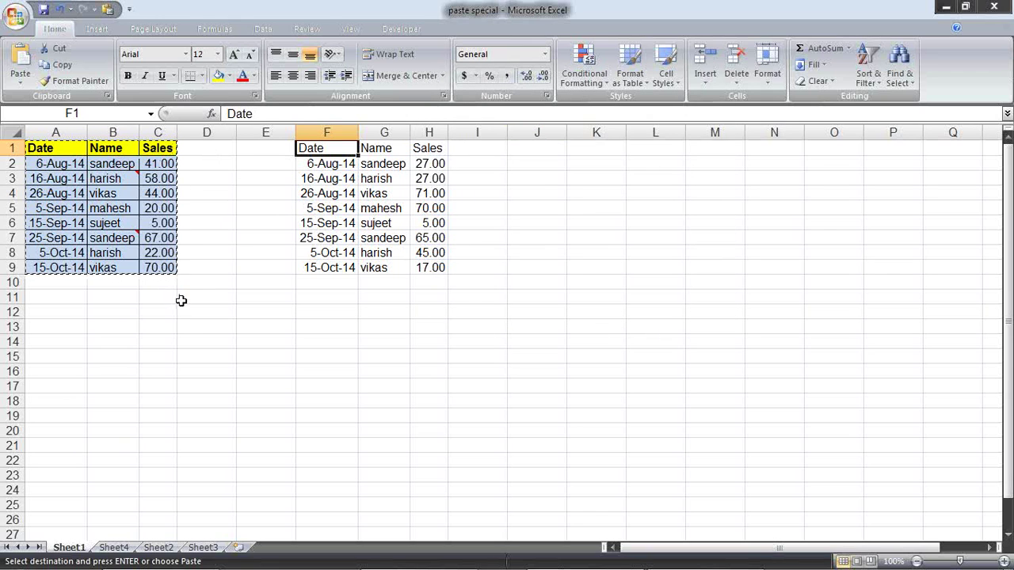
Step: Paste only the copied formatting onto F1:H9 via Alt+E, S
key("alt+e")
key("s")
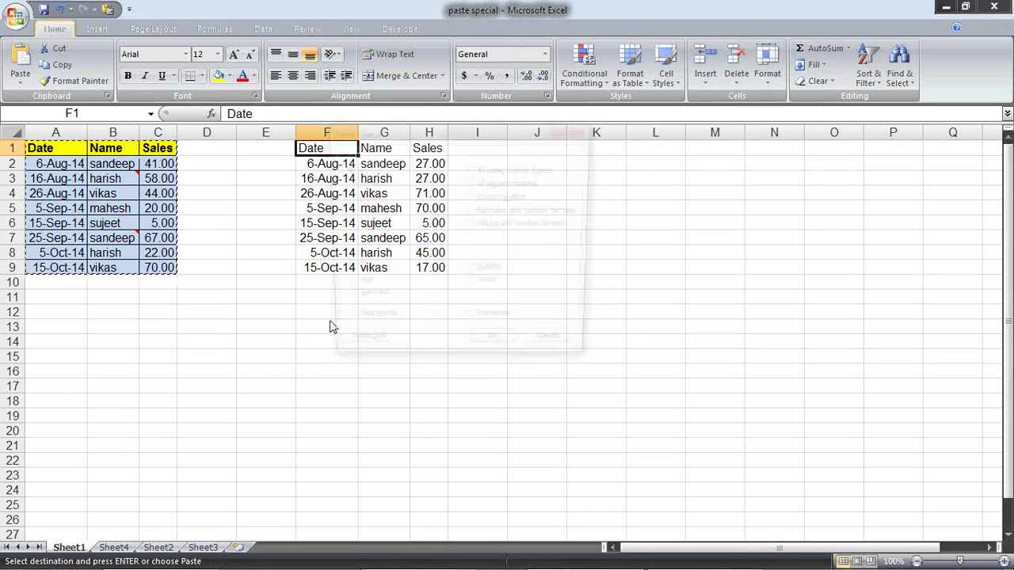
left_click_drag(410, 136, 587, 102)
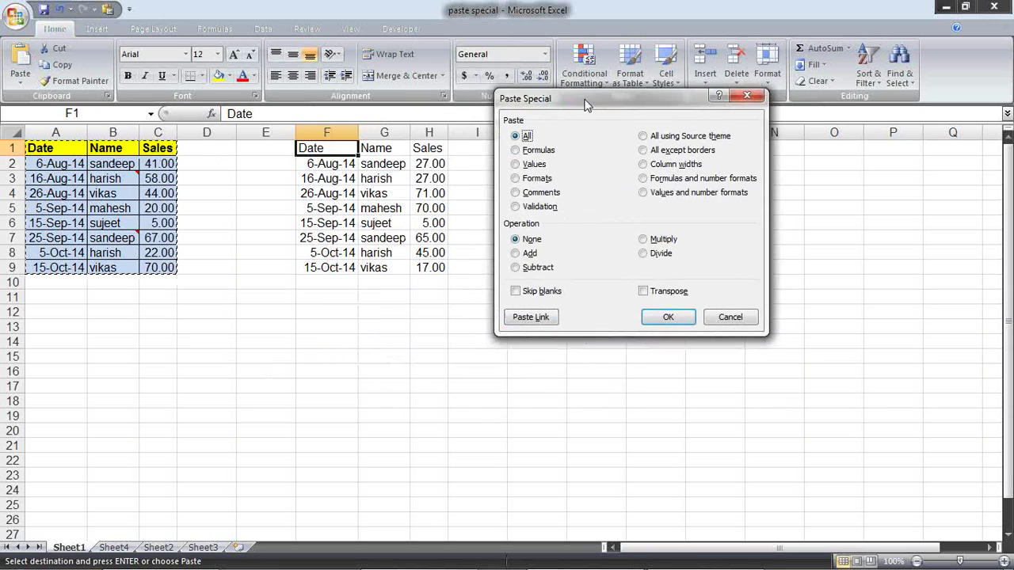
left_click(537, 177)
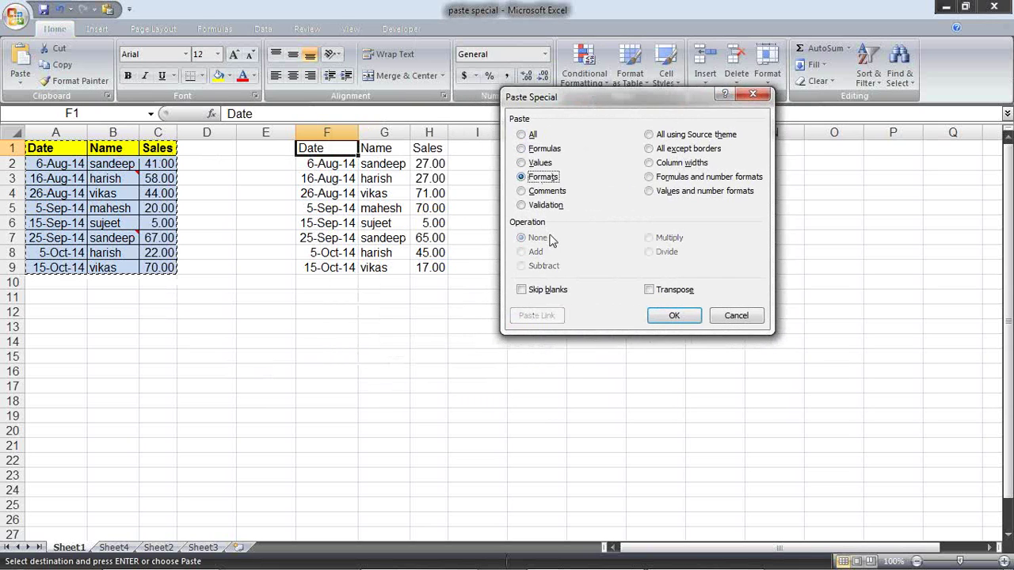
left_click(671, 316)
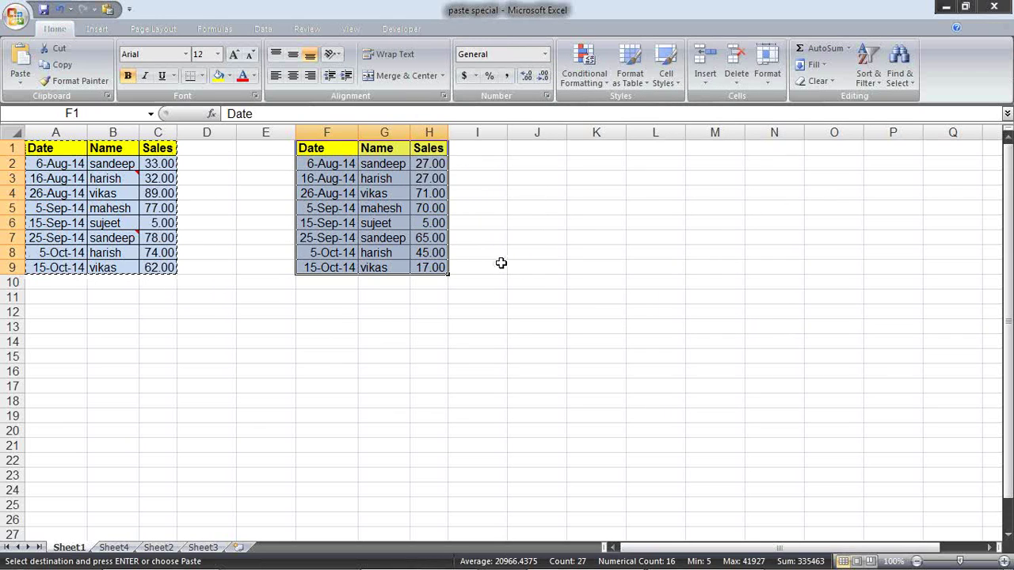
Step: Clear all formatting from F1:H9 with Alt+E, A, F
left_click_drag(346, 147, 431, 267)
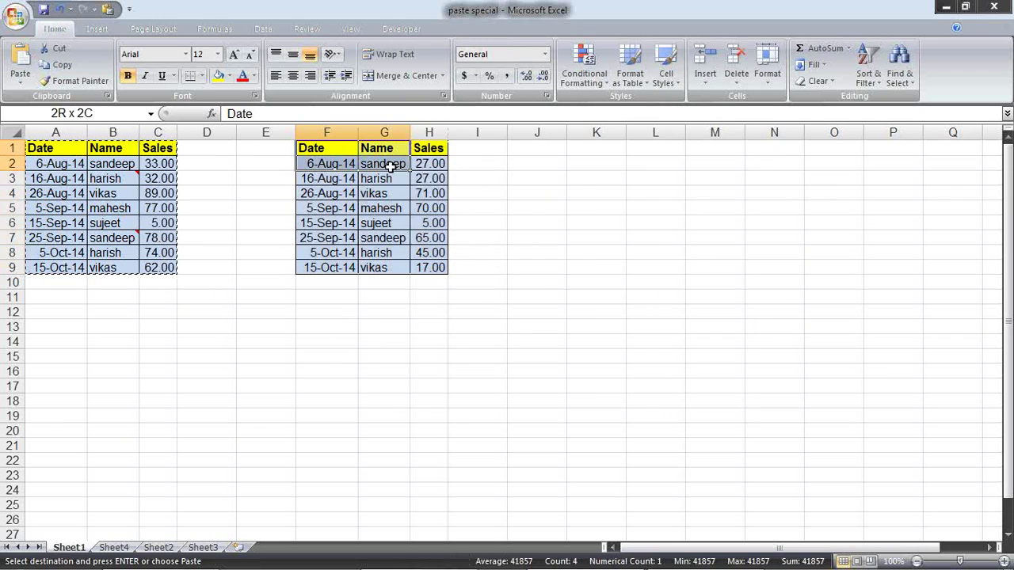
key("alt+e")
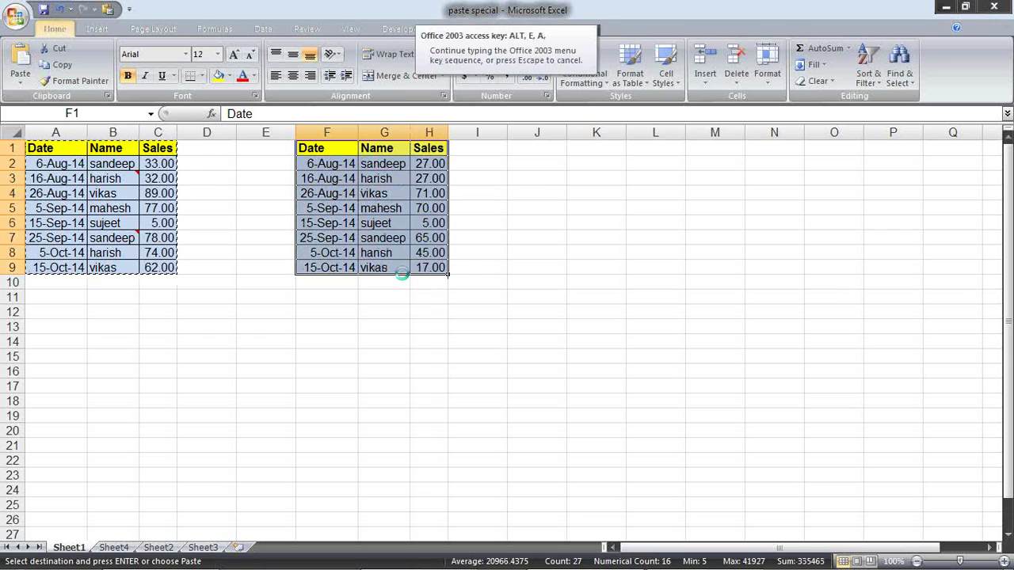
key("a")
key("f")
left_click(436, 308)
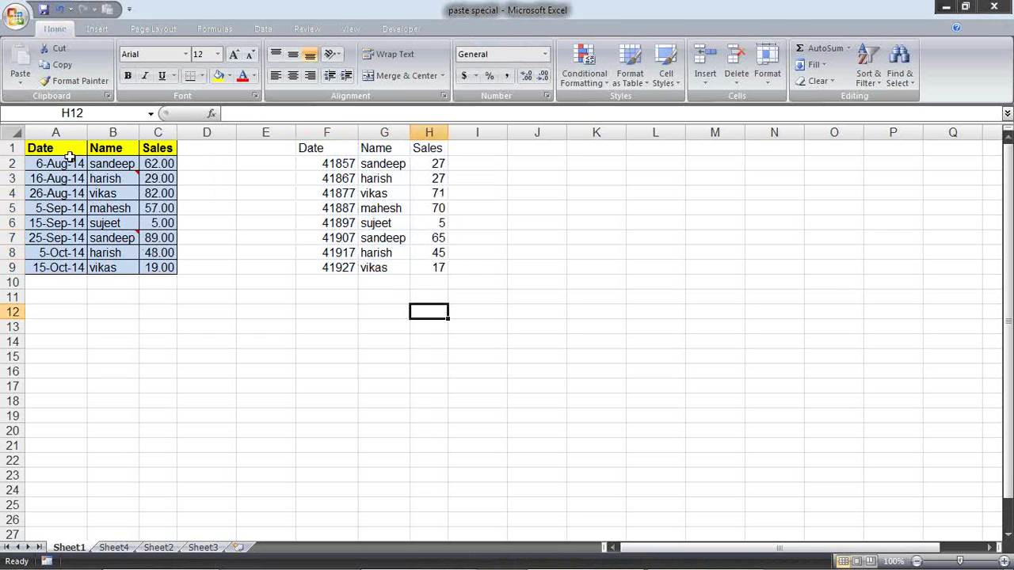
Step: Recopy A1:C9 and paste only its formats onto F1:H9
left_click_drag(60, 148, 160, 265)
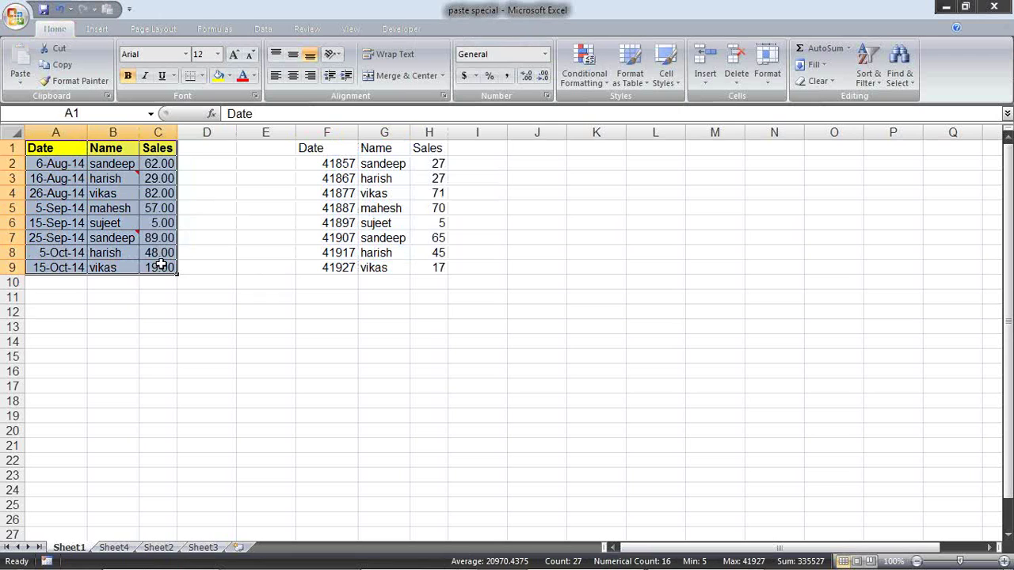
key("ctrl+c")
left_click(342, 149)
key("alt+e")
key("s")
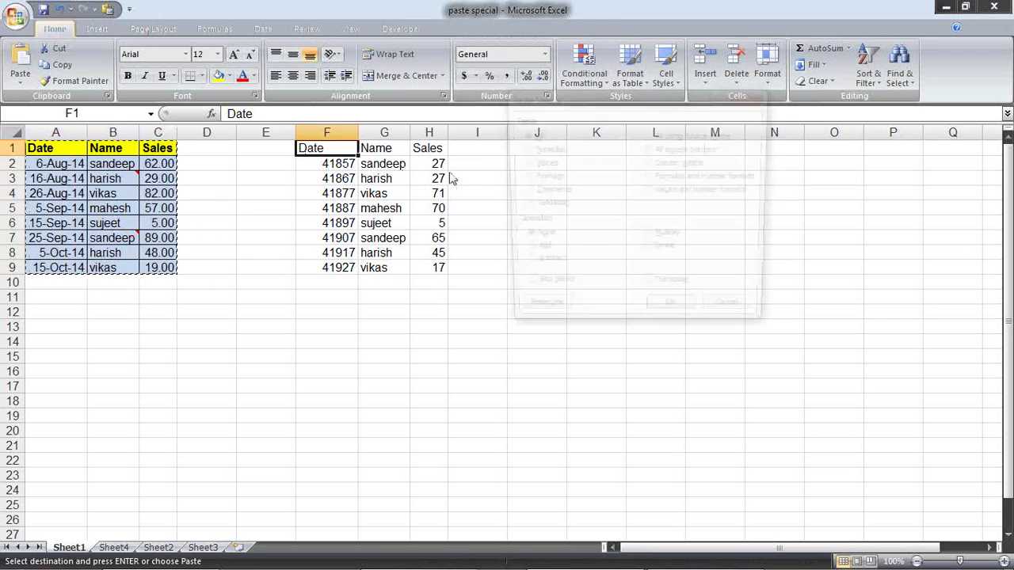
left_click(545, 177)
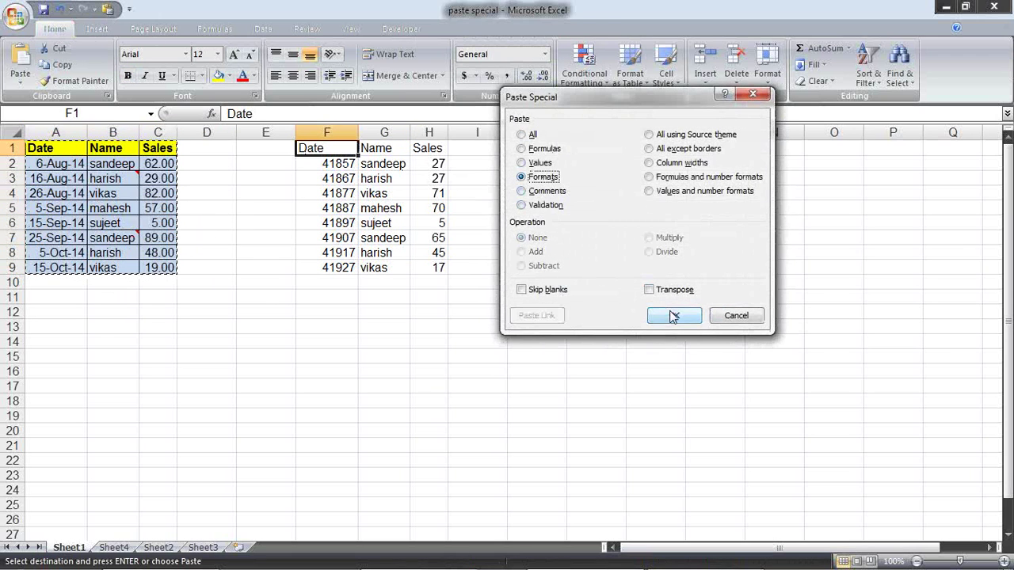
left_click(673, 315)
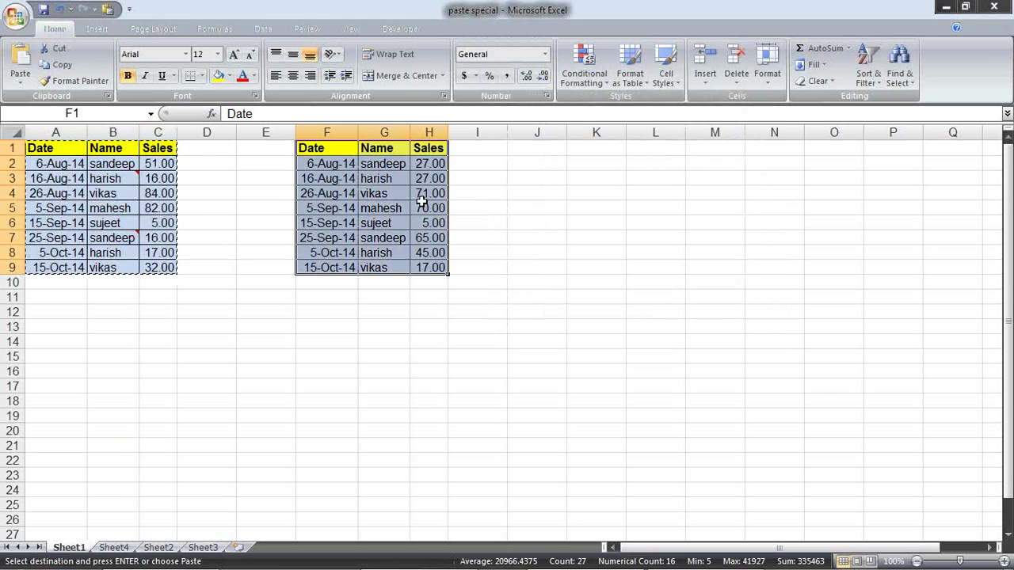
Step: Paste the copied table into K1:M9 using 'All except borders'
right_click(584, 149)
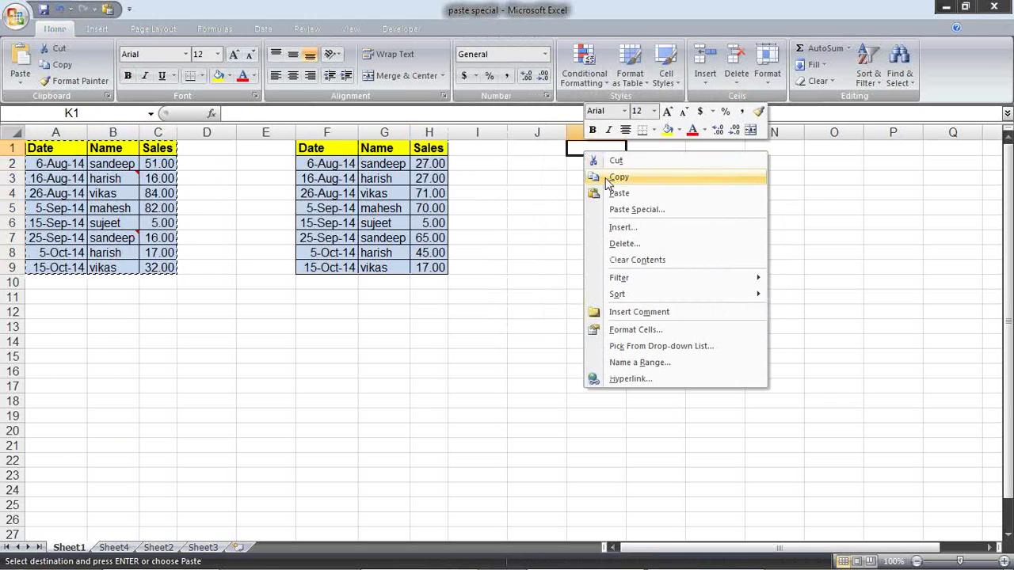
left_click(617, 210)
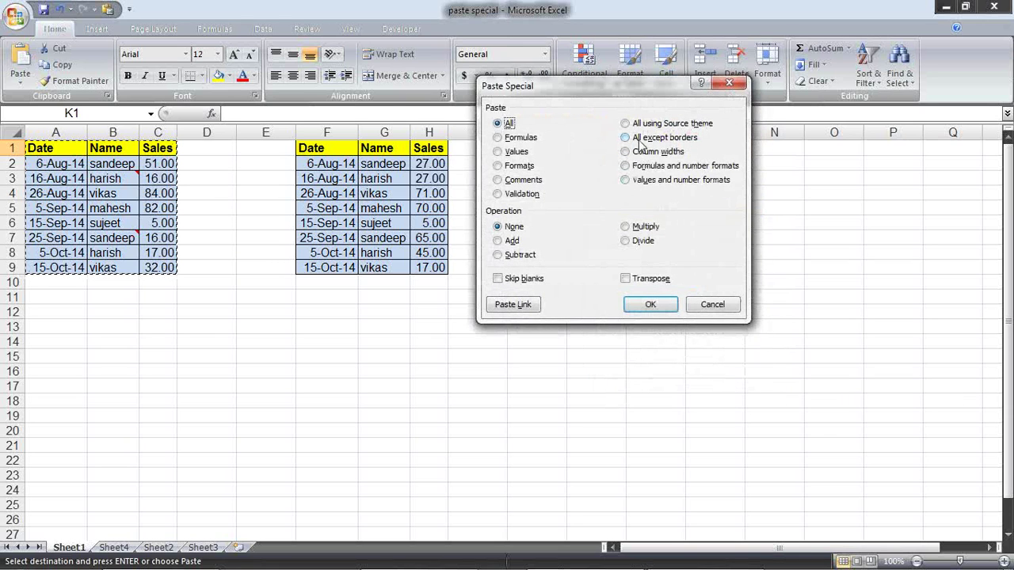
left_click(638, 140)
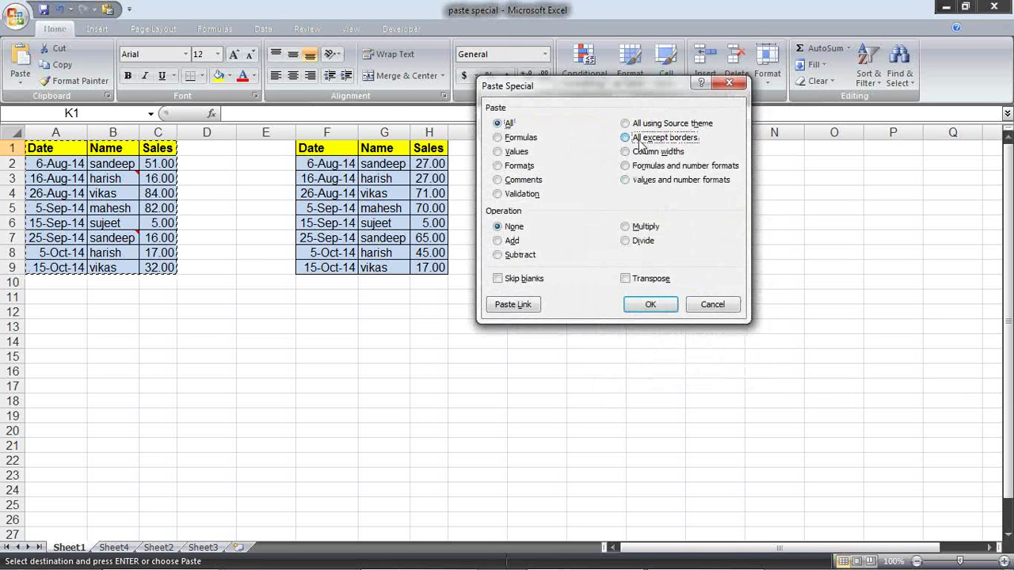
left_click(650, 305)
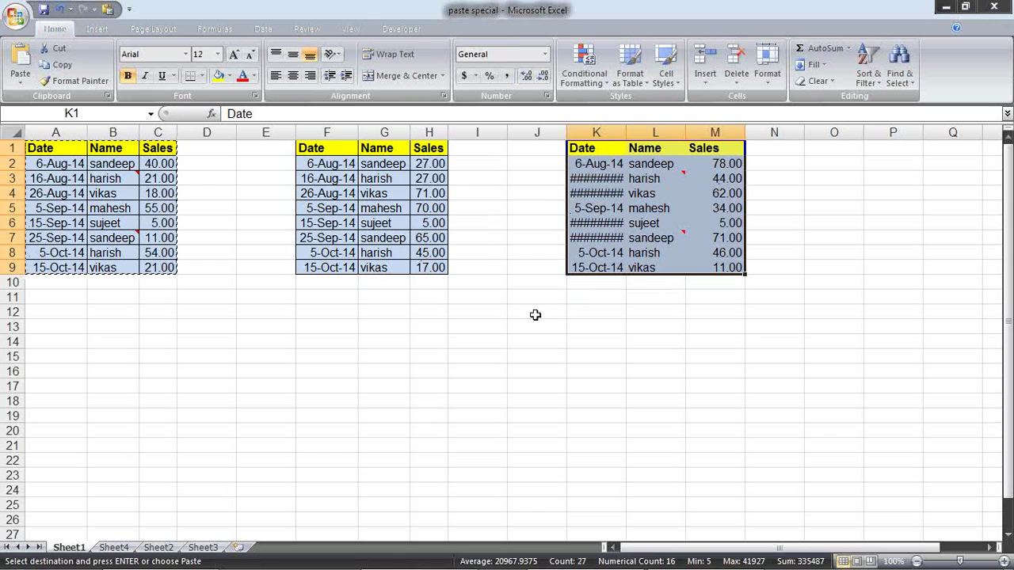
left_click(325, 299)
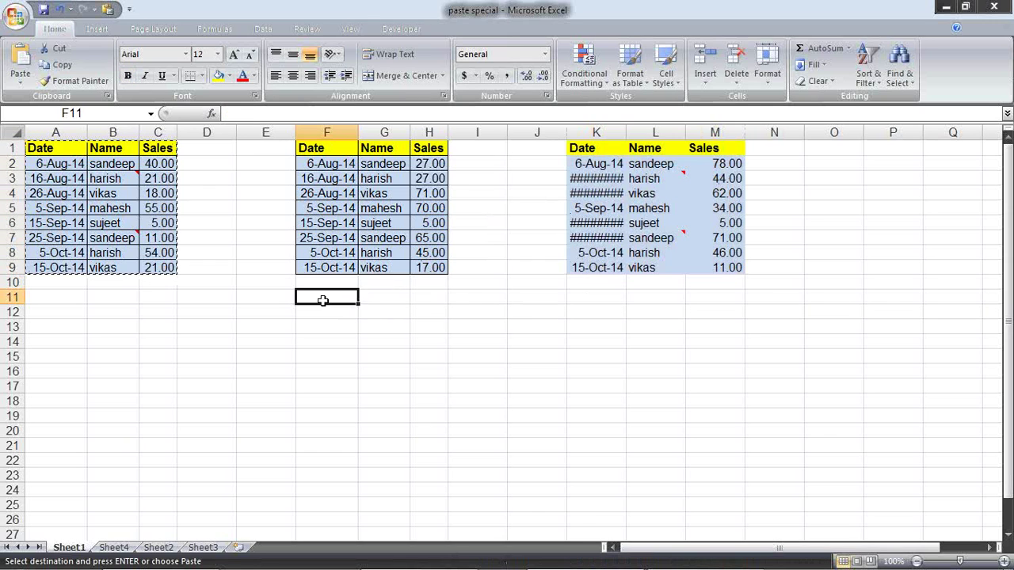
Step: Paste the table at J11 with 'All using Source theme' via Ctrl+Alt+V
left_click(539, 301)
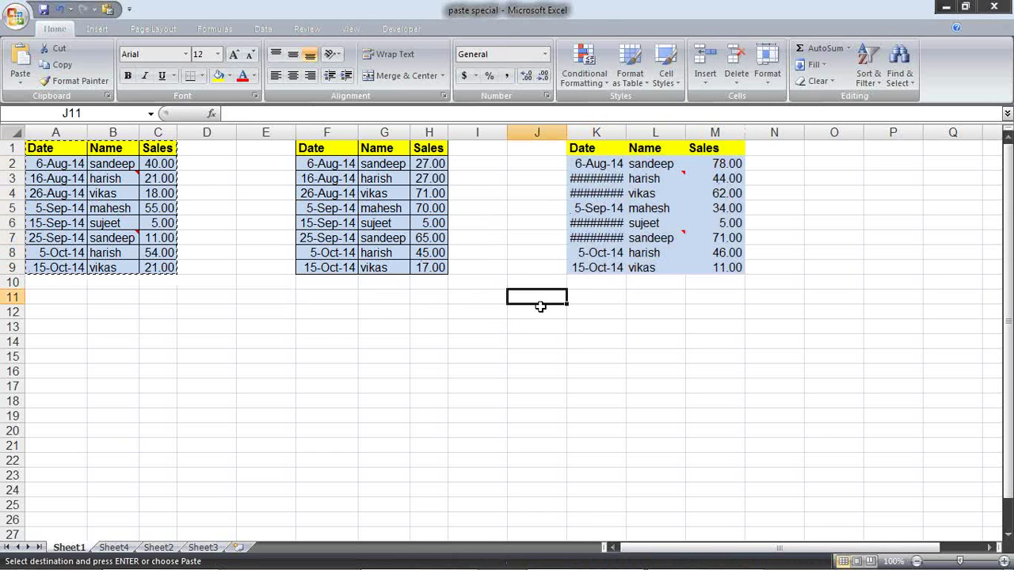
key("ctrl+alt+v")
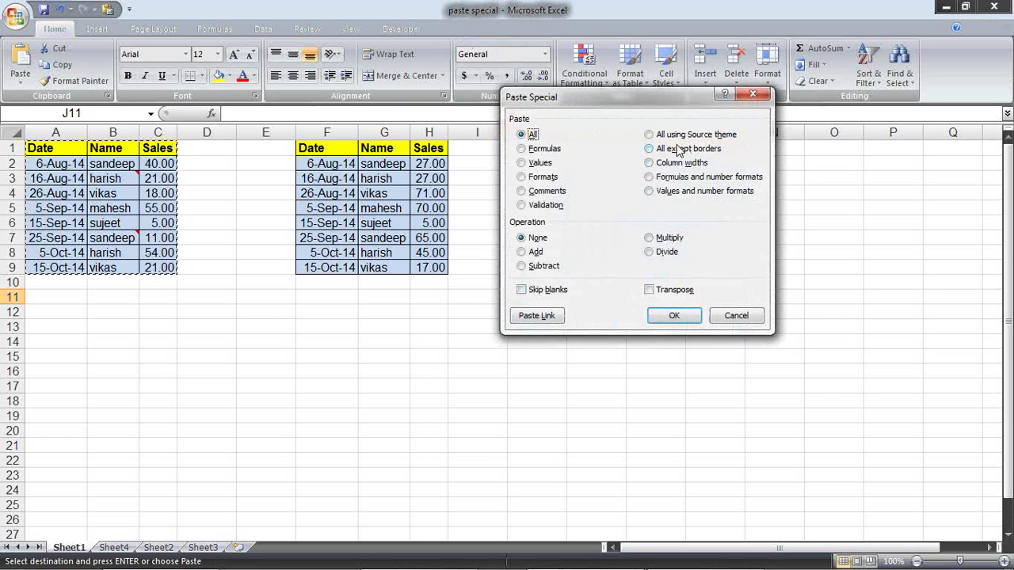
left_click(691, 135)
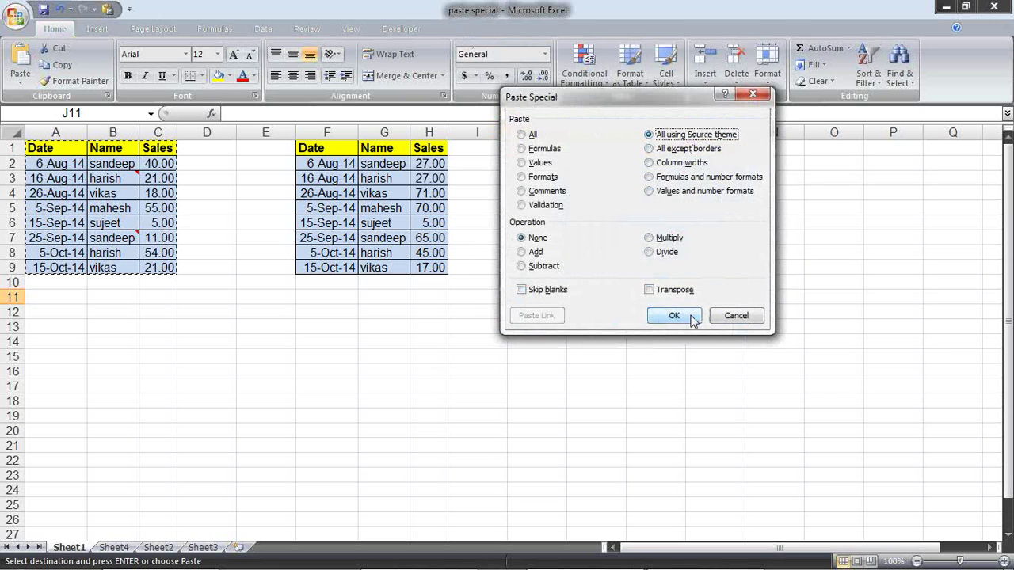
left_click(694, 316)
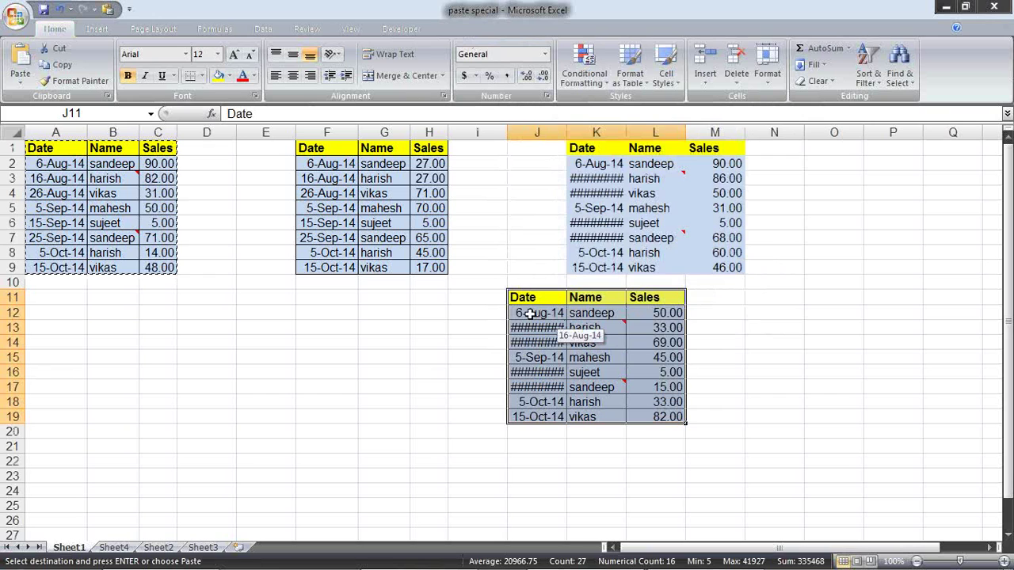
Step: Browse the built-in themes gallery on Page Layout and close it without applying one
left_click(166, 32)
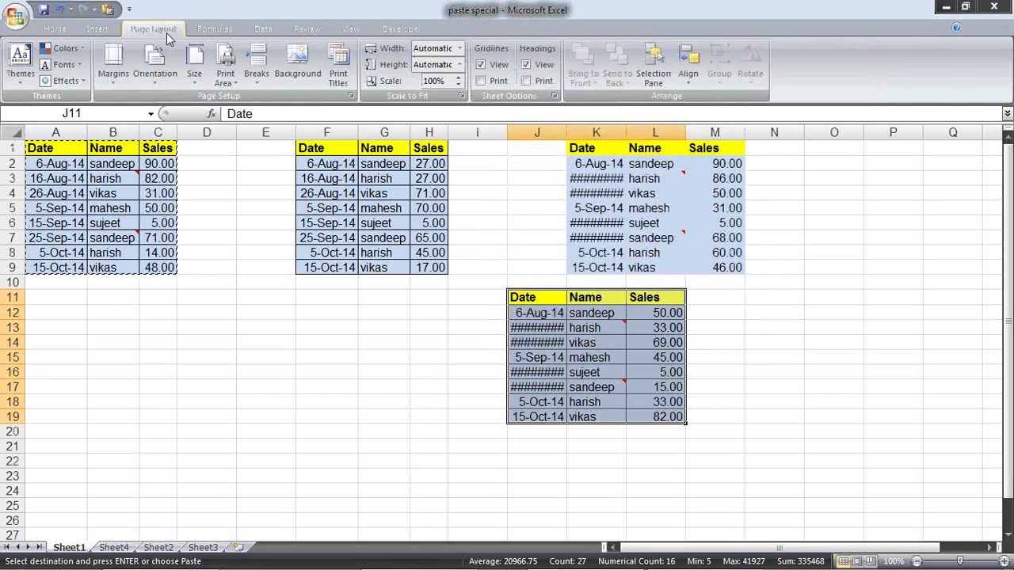
left_click(19, 80)
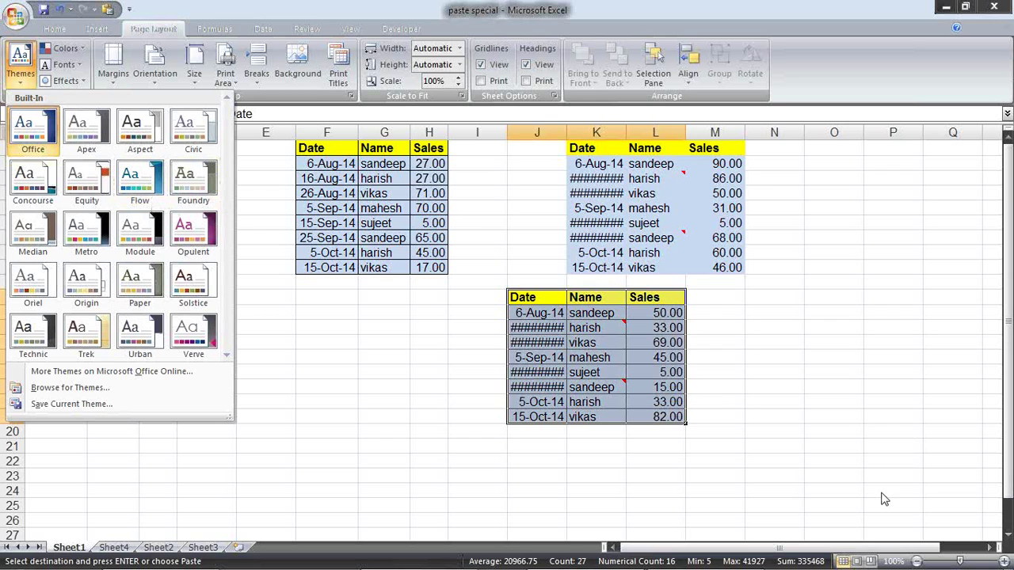
left_click(688, 345)
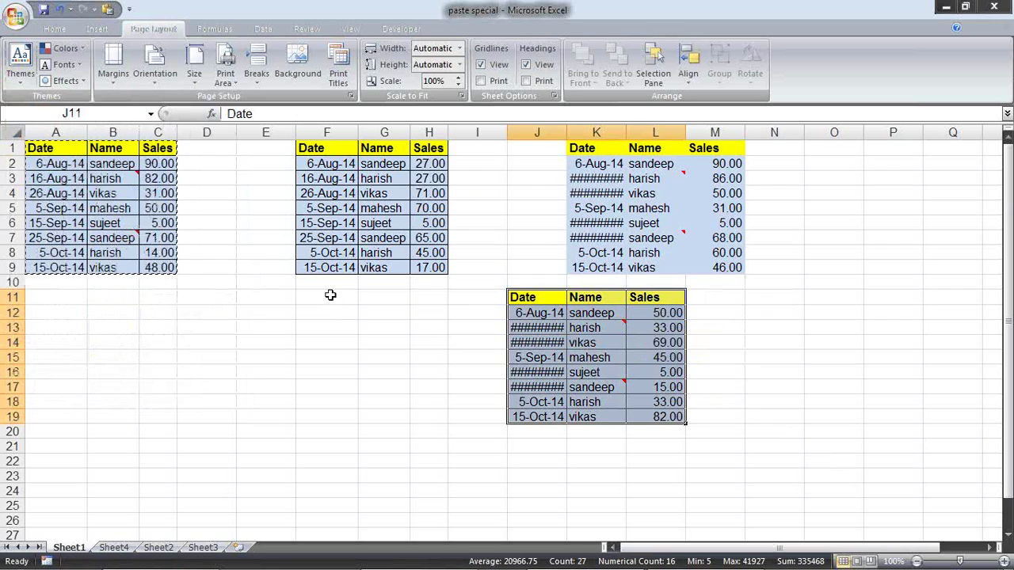
Step: Open Paste Special at F11 and cancel it, leaving F11 empty
right_click(301, 296)
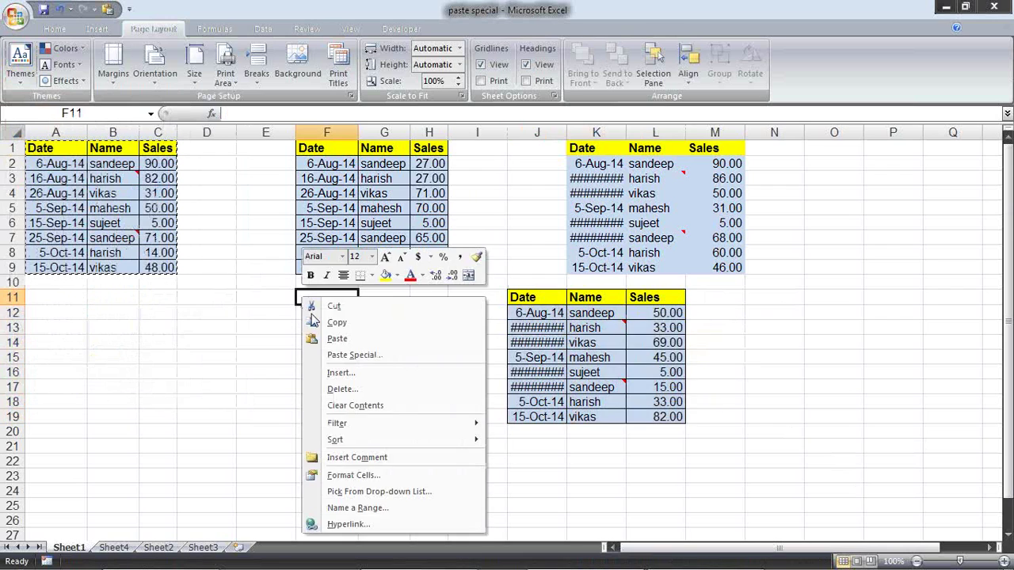
left_click(348, 358)
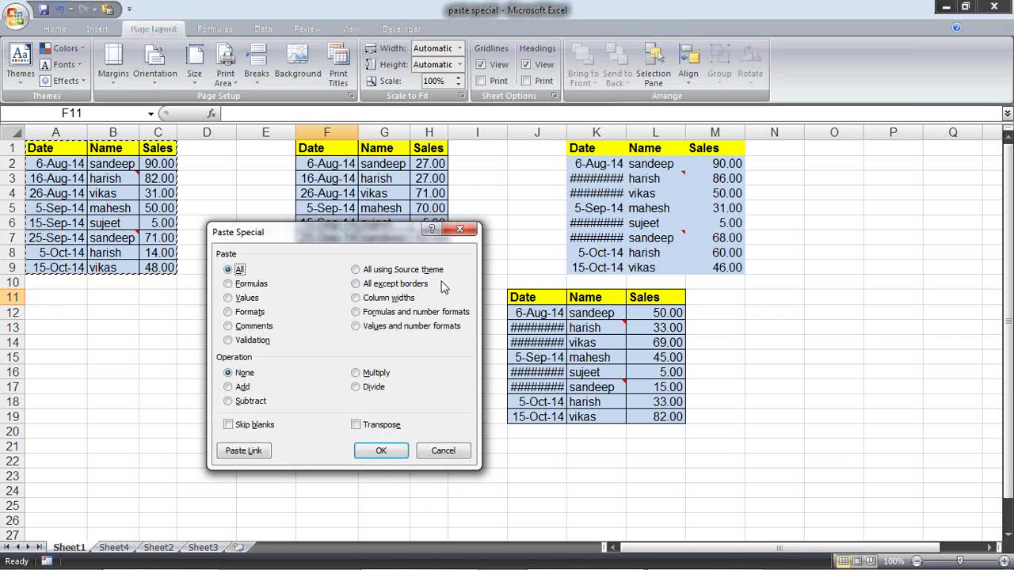
key("Escape")
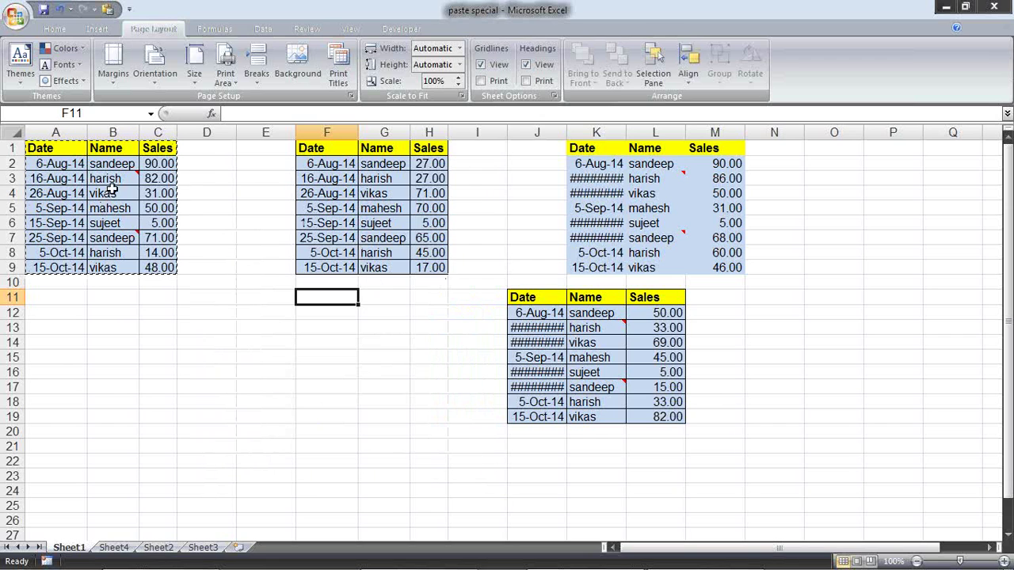
Step: Inspect and edit harish's comment in B3, then leave it unchanged
left_click(115, 178)
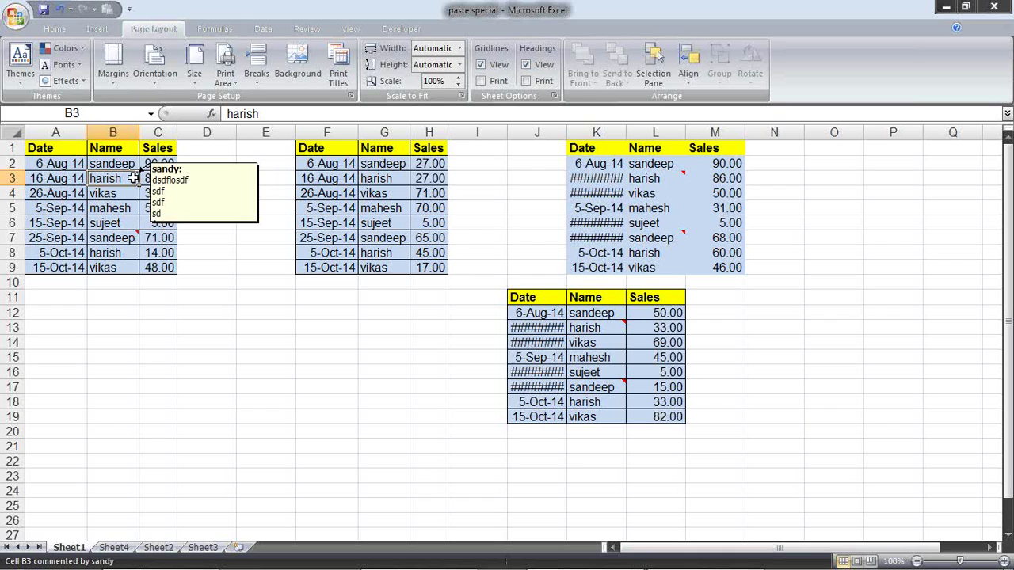
right_click(133, 178)
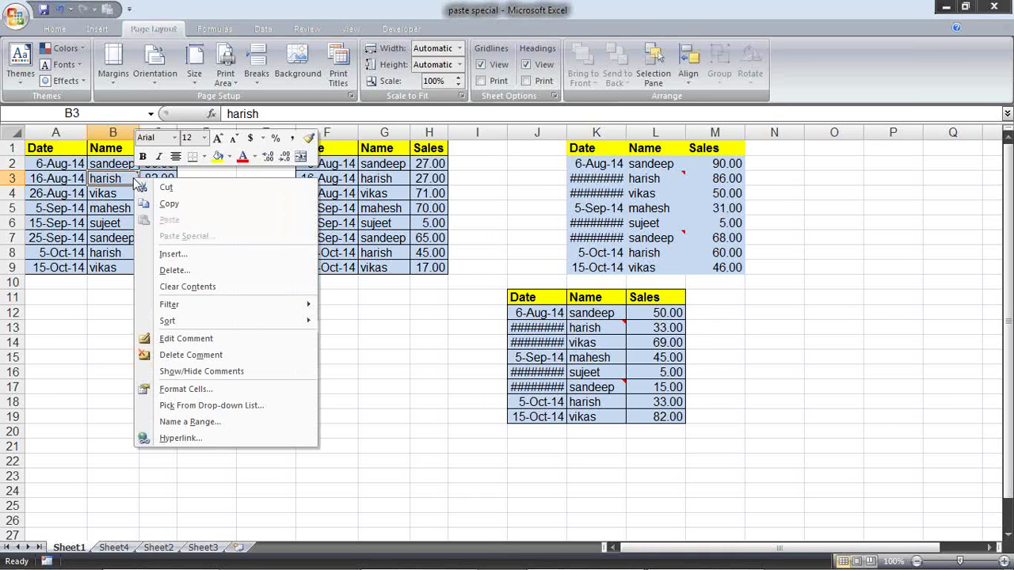
left_click(200, 342)
key("ctrl+a")
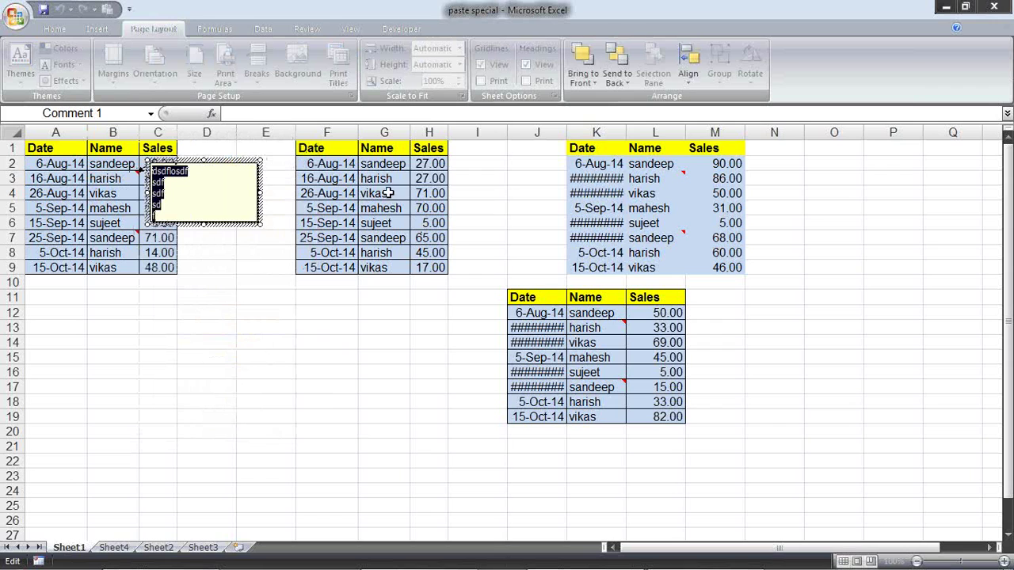
key("Escape")
key("Escape")
Step: Insert a new comment on vikas in G4, then try to undo it
left_click(386, 194)
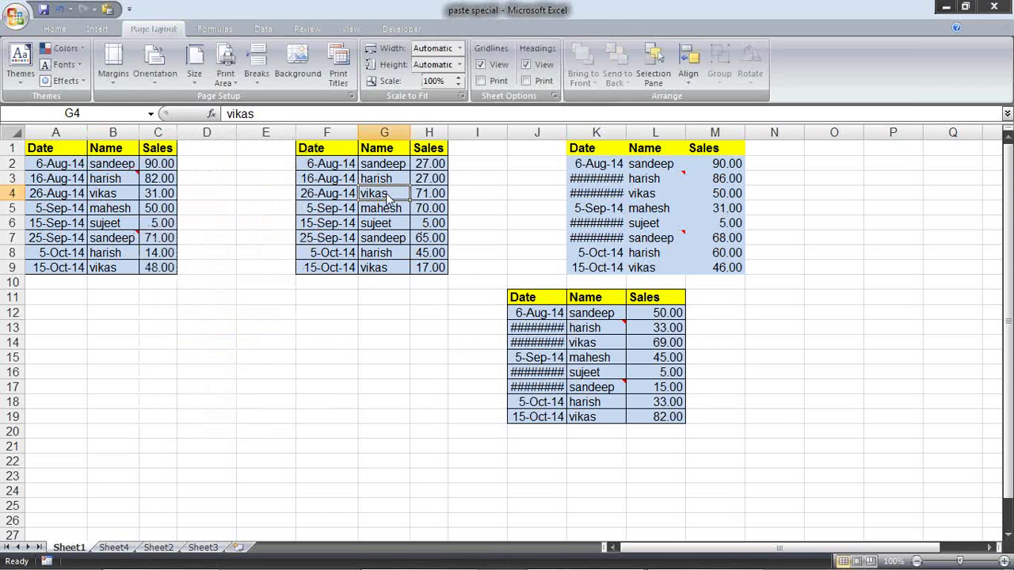
right_click(386, 193)
left_click(443, 354)
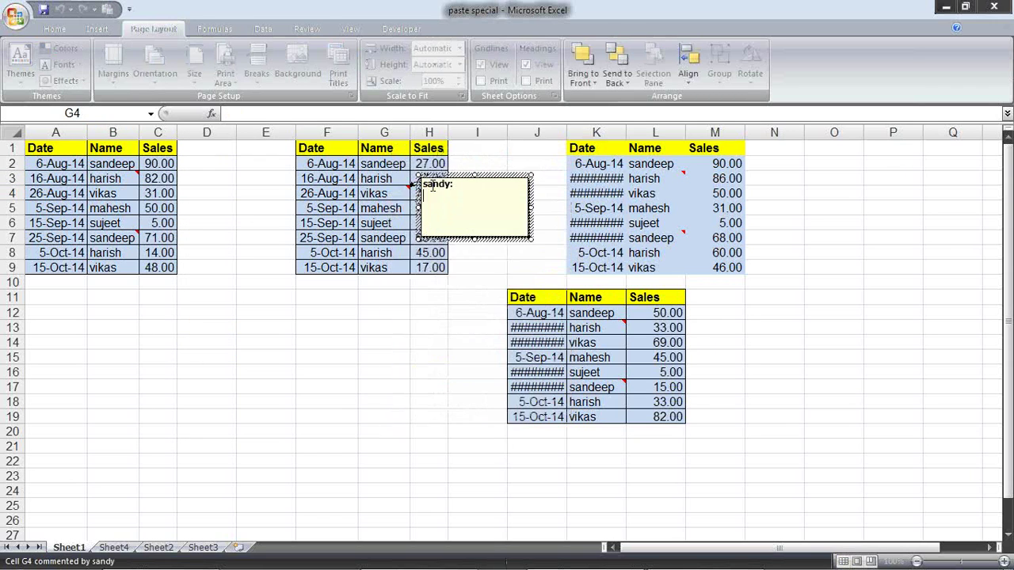
key("Escape")
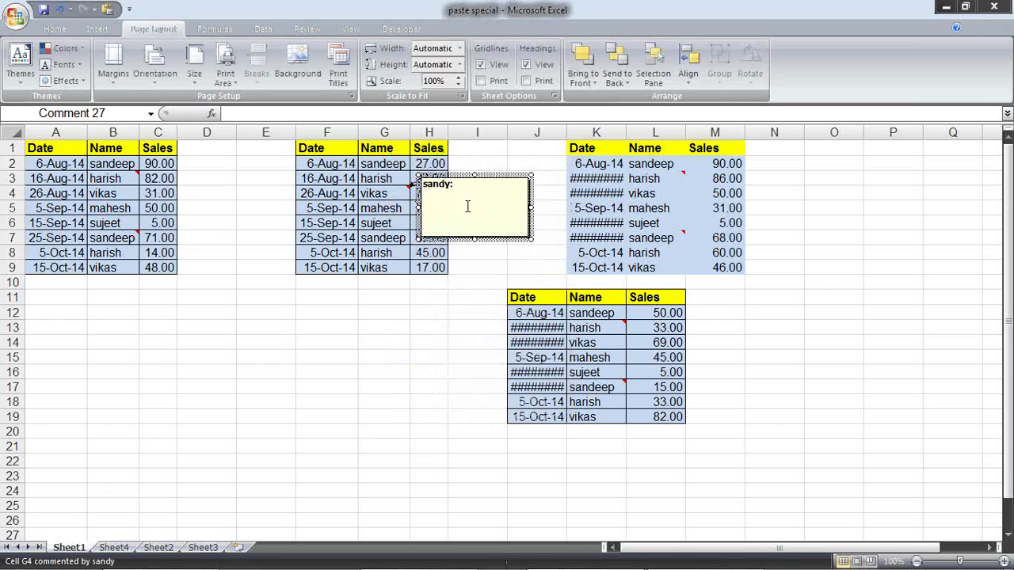
key("Escape")
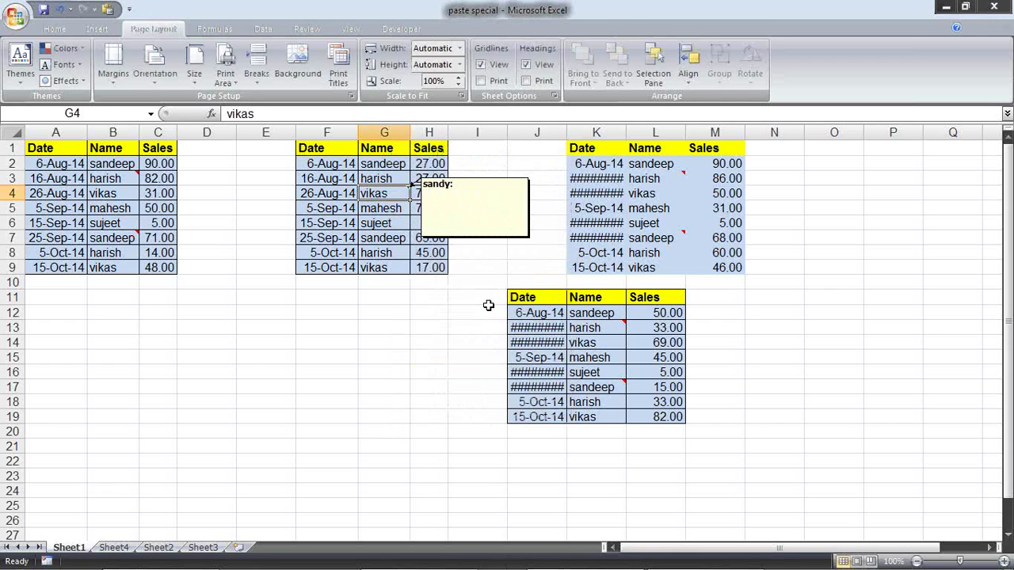
key("F9")
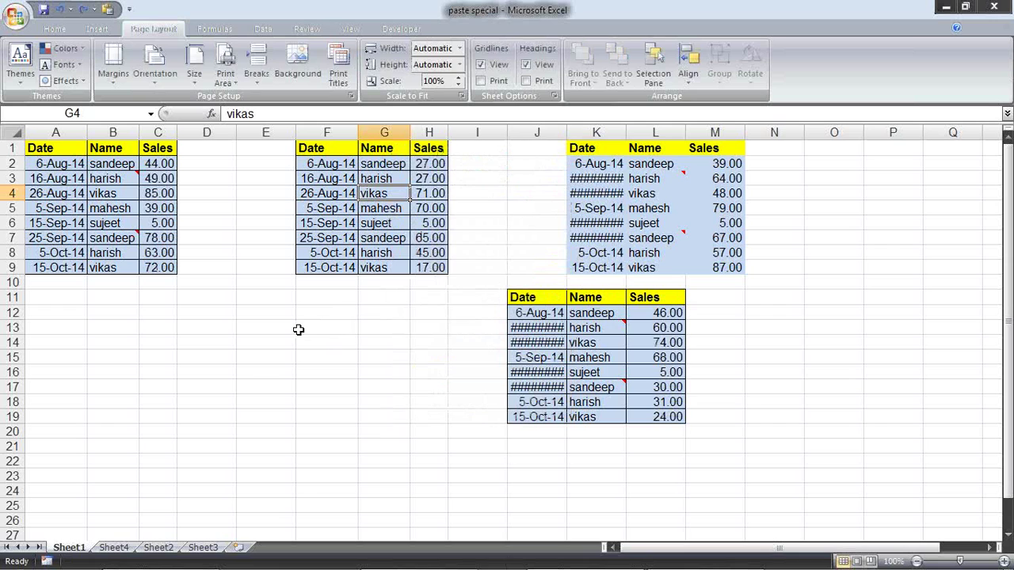
Step: Copy the commented name cells B3 and B7 together
left_click(137, 178)
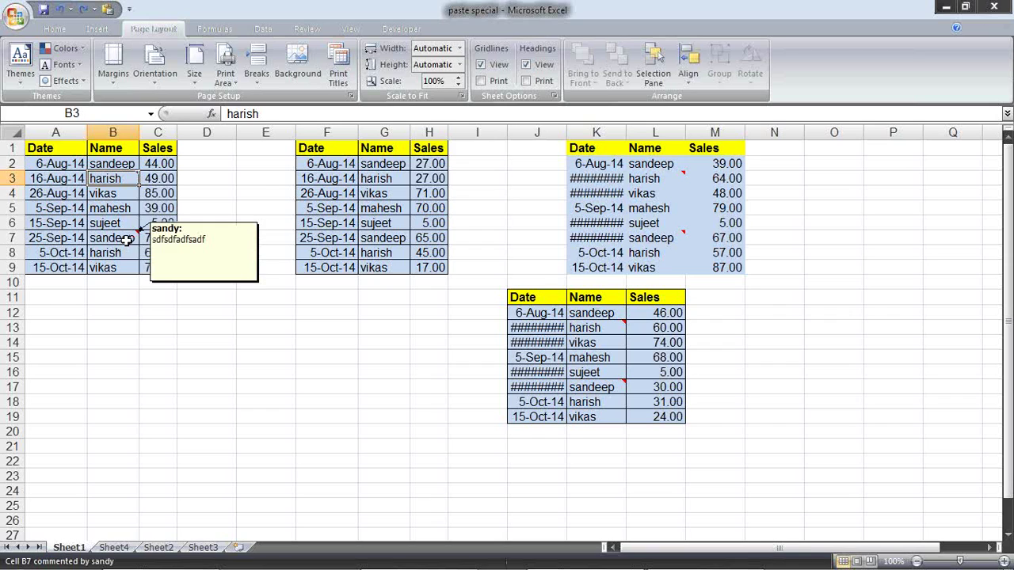
left_click(129, 239, "ctrl")
key("ctrl+c")
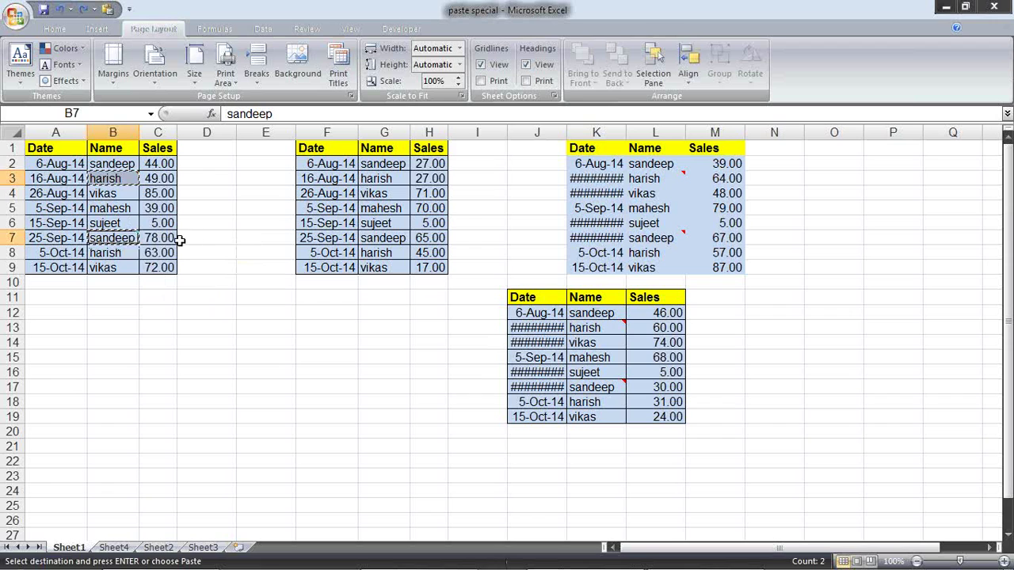
Step: Copy the names in B2:B9 instead of B3 and B7
key("Escape")
left_click_drag(116, 161, 112, 266)
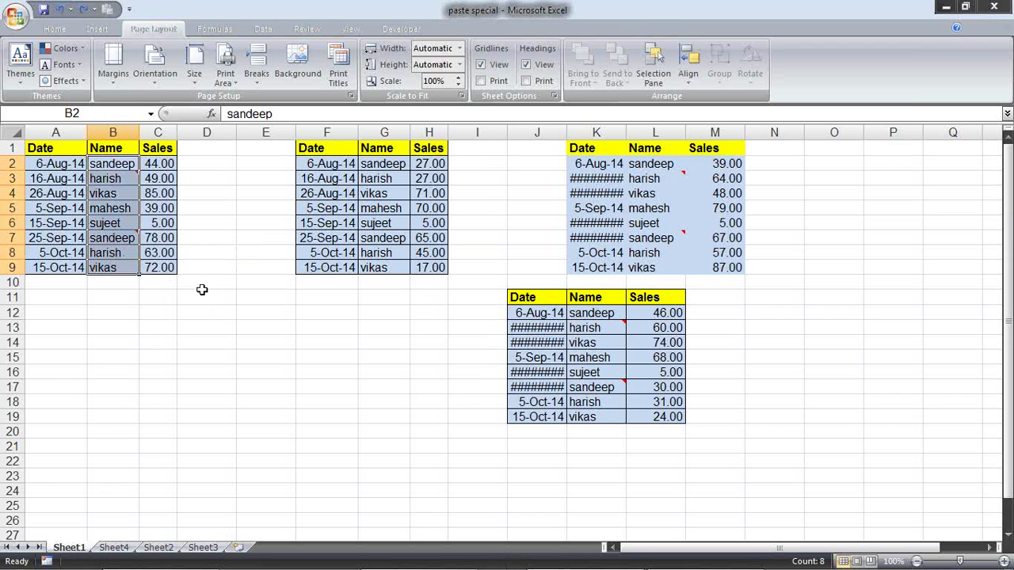
key("ctrl+c")
Step: Paste only the comments into G2:G9 and check that G3 and G7 show them
right_click(387, 164)
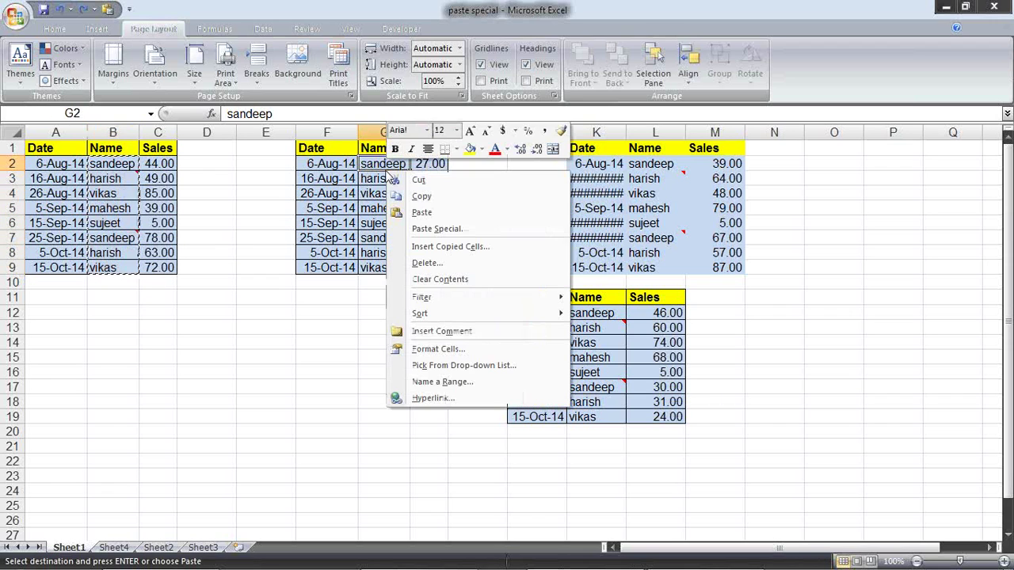
left_click(446, 229)
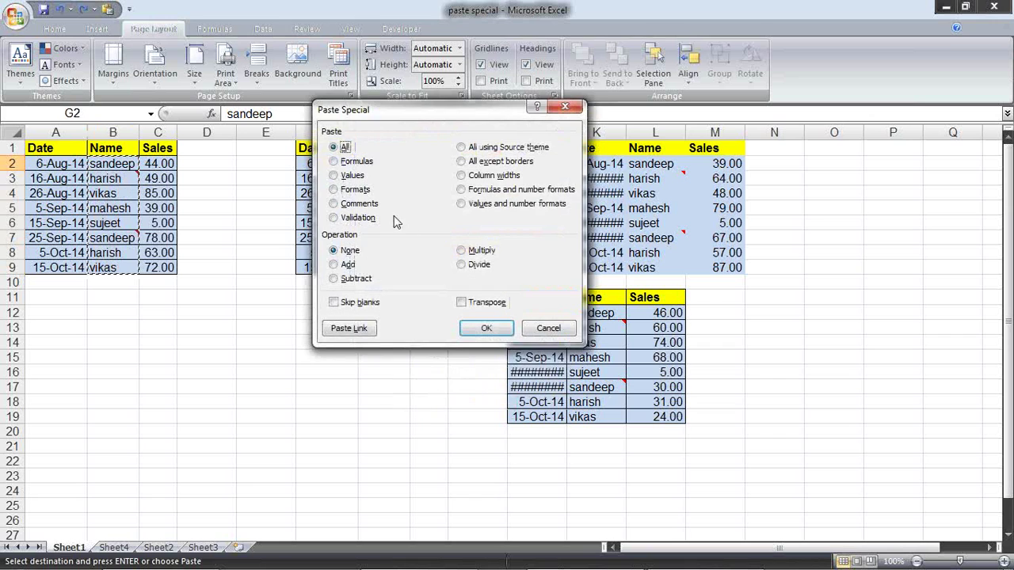
left_click(346, 204)
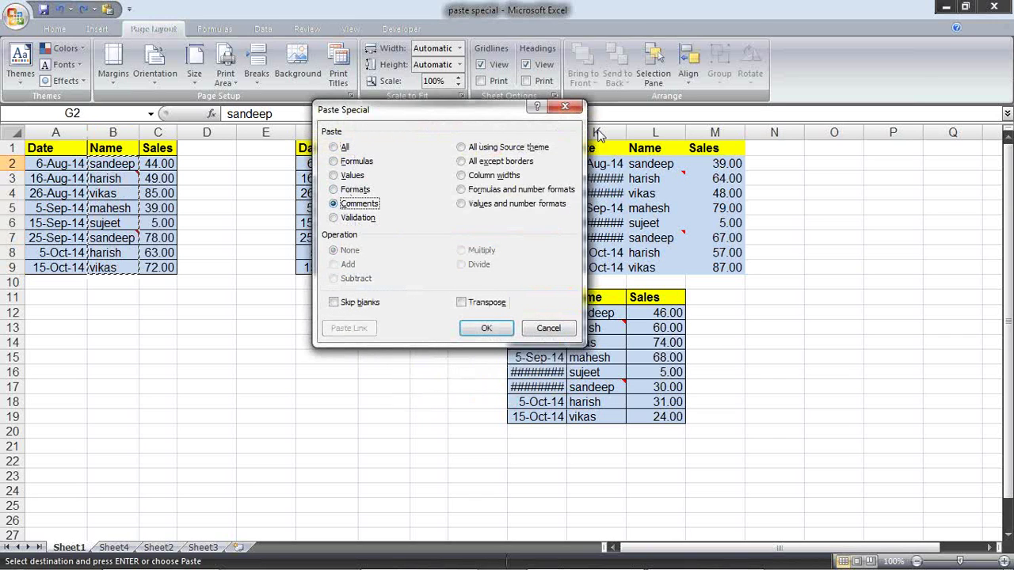
left_click_drag(393, 111, 664, 87)
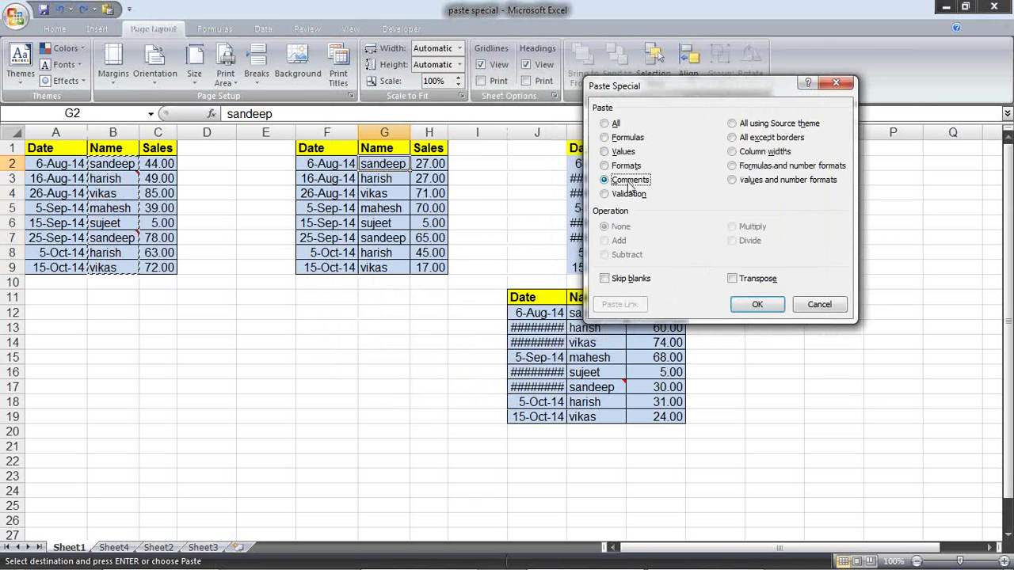
left_click(757, 304)
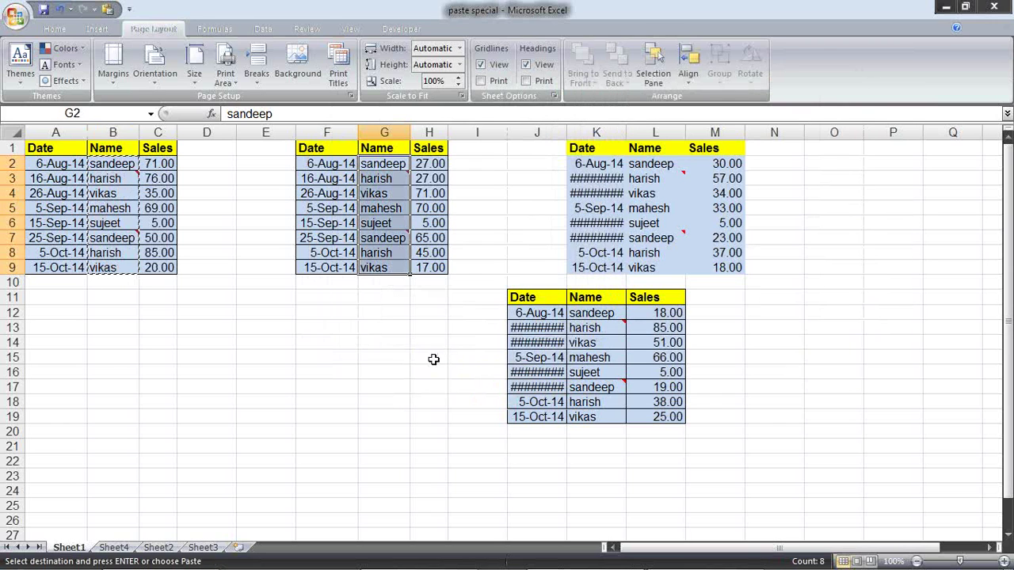
left_click(433, 359)
mouse_move(398, 178)
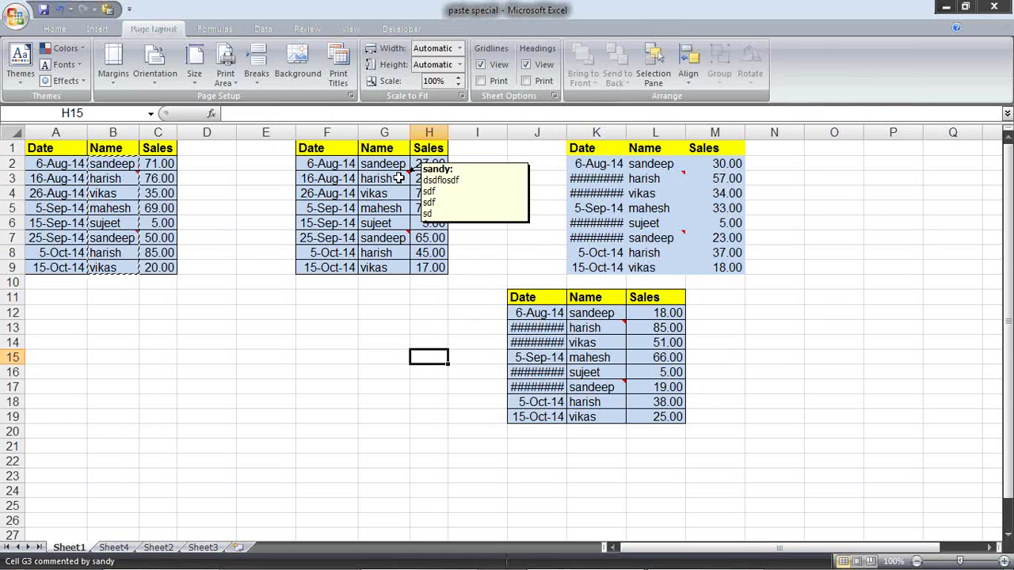
mouse_move(393, 244)
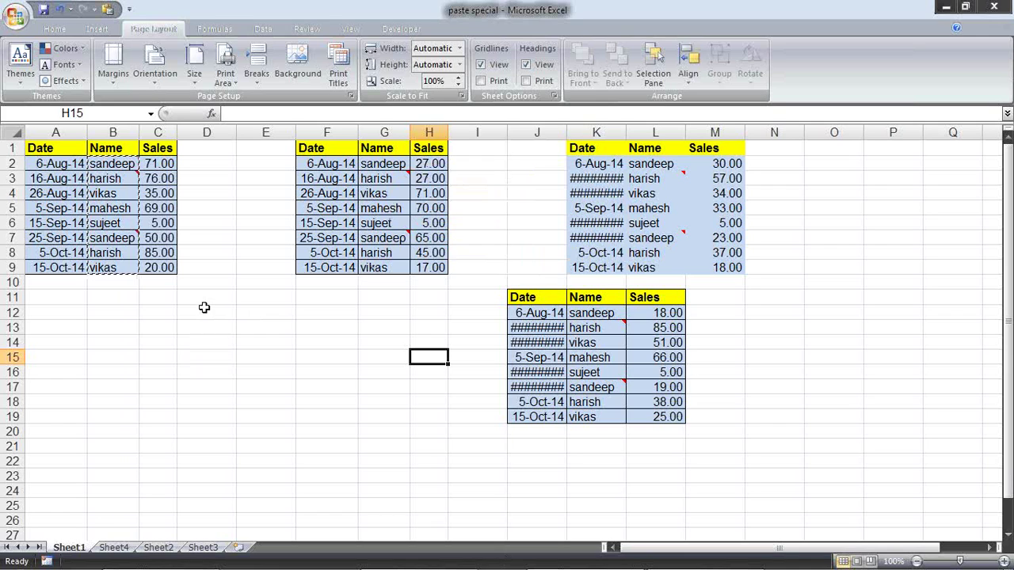
key("Escape")
Step: Pick 4, then 6, then 5 from C6's drop-down list of allowed values
left_click(158, 223)
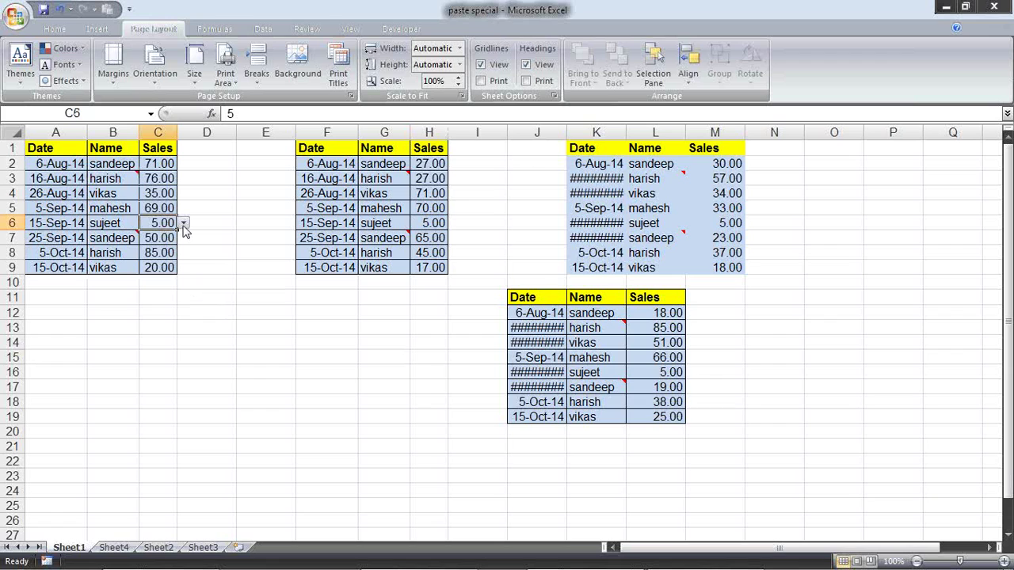
left_click(183, 224)
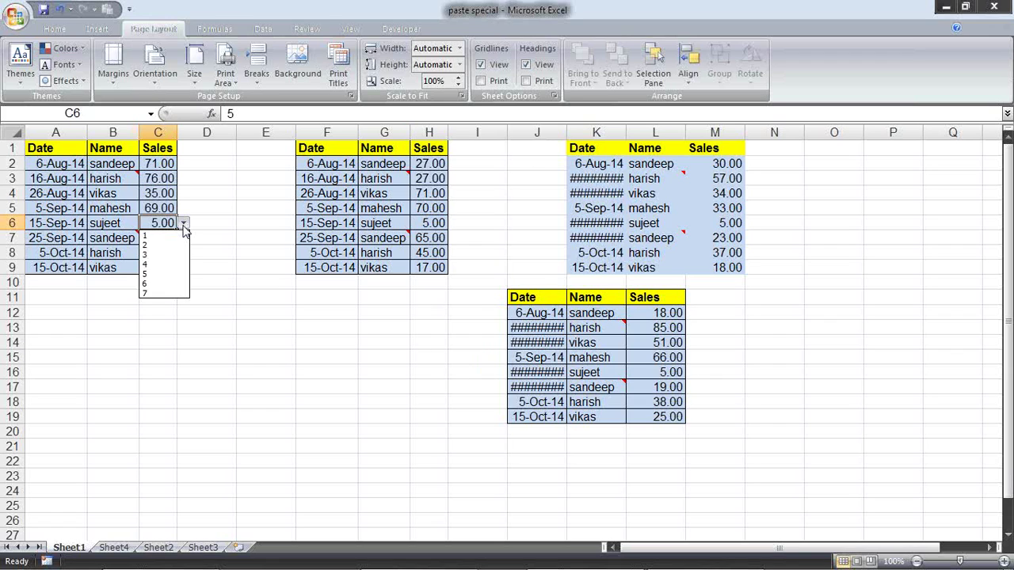
key("Escape")
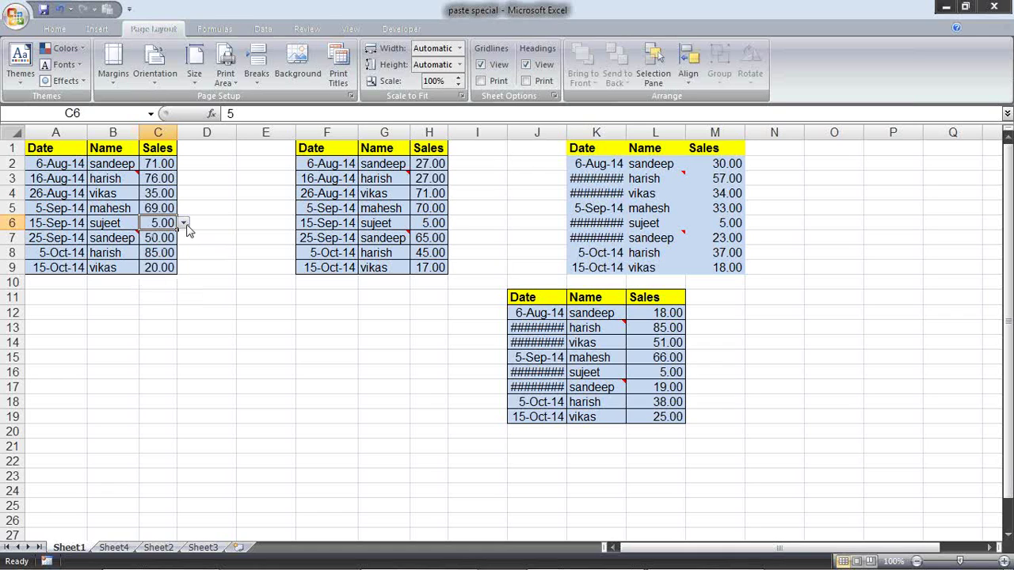
left_click(182, 224)
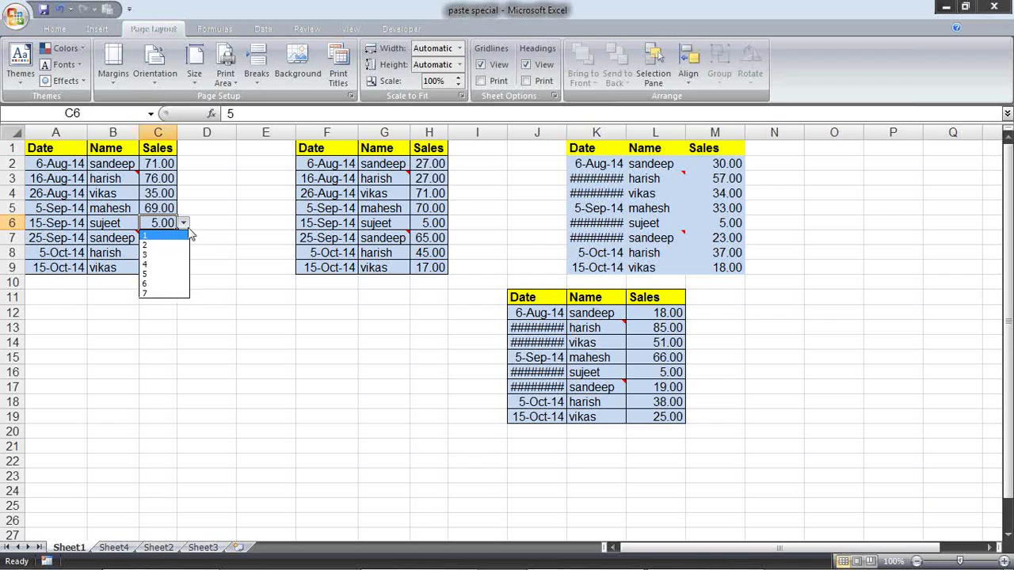
left_click(170, 264)
left_click(183, 224)
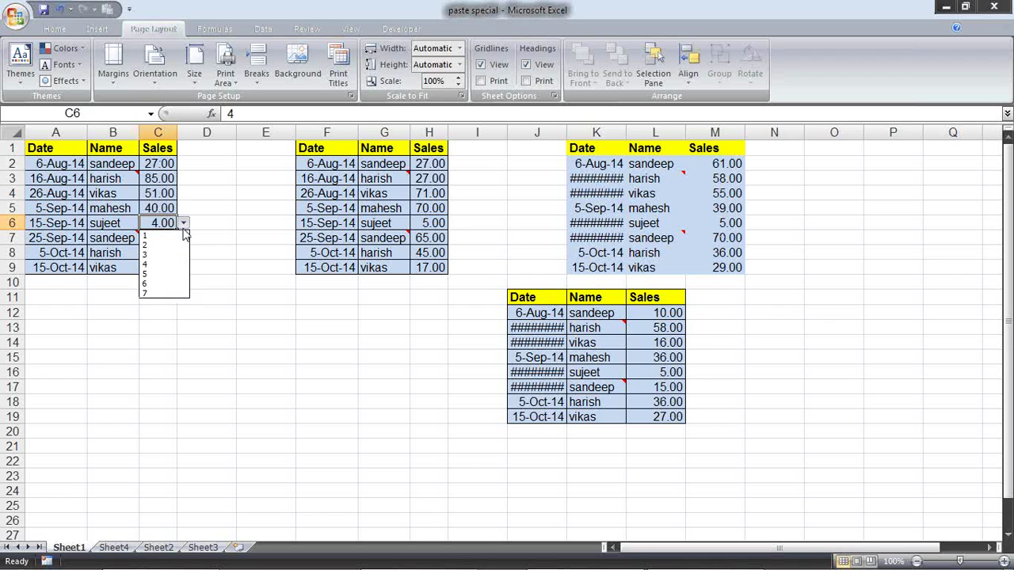
left_click(168, 282)
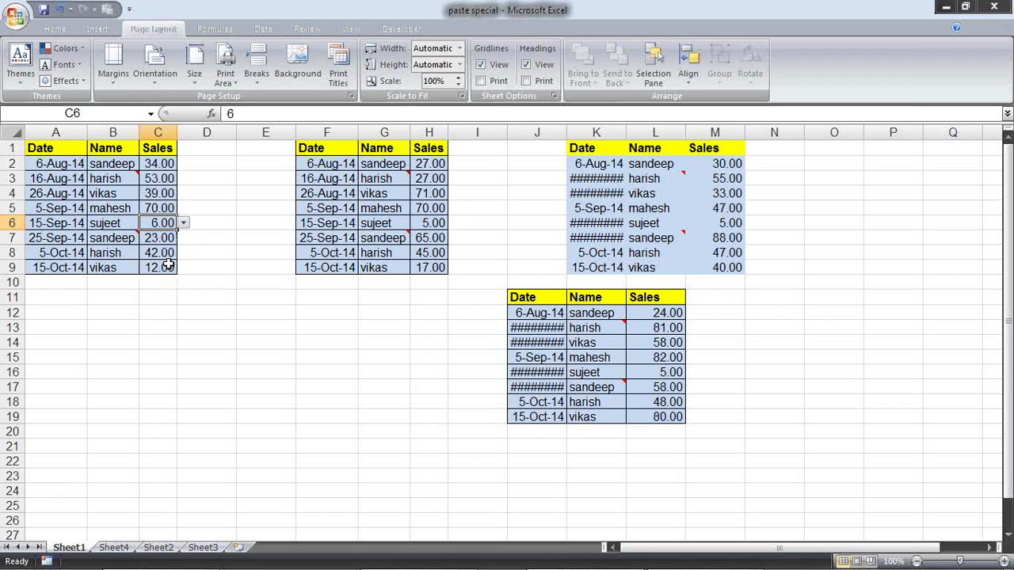
left_click(183, 224)
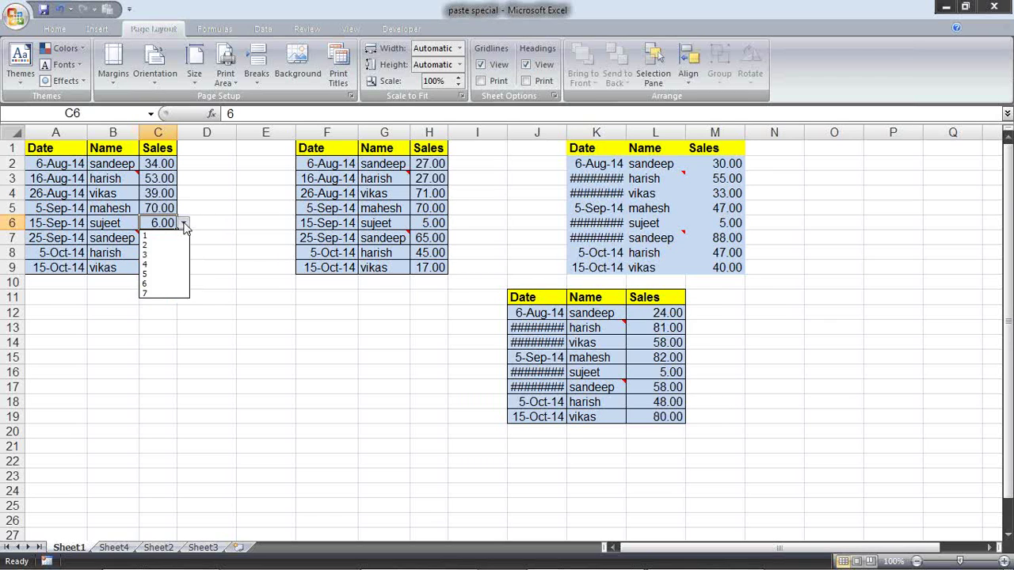
left_click(169, 273)
Step: Enter 100 in C6, see it rejected, keep 5 and copy C6
type("1")
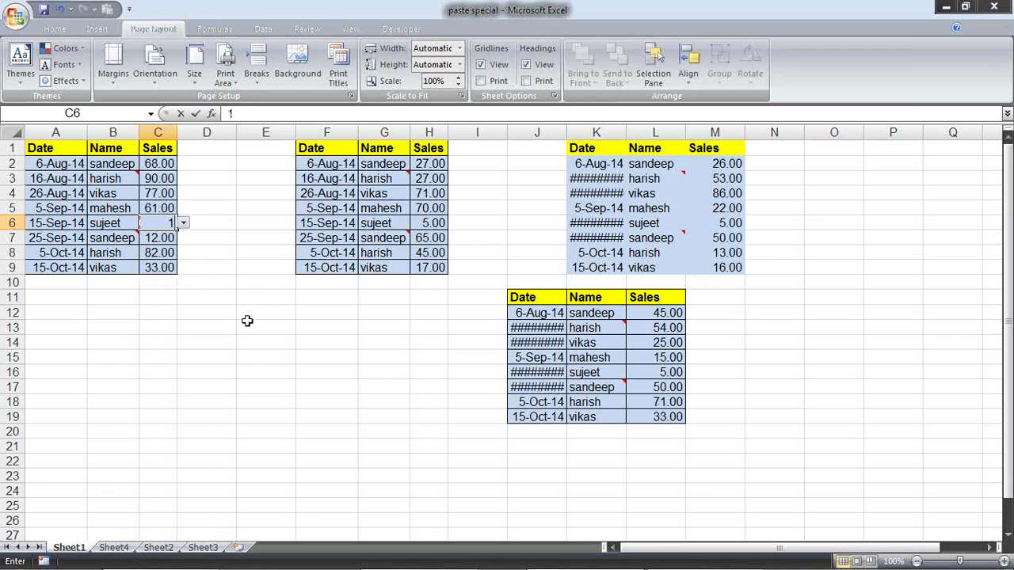
type("00")
key("Return")
key("Return")
key("Escape")
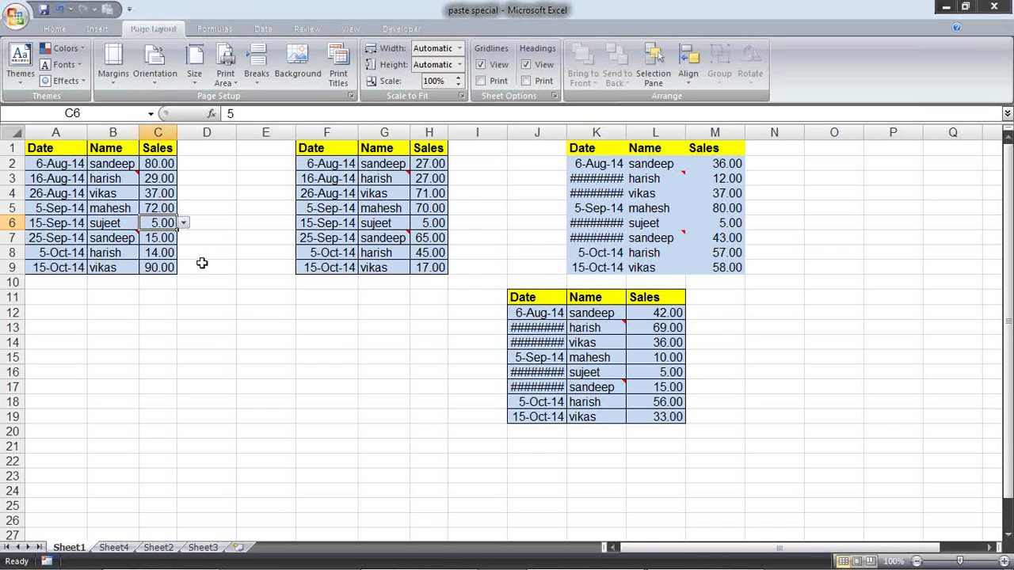
key("ctrl+c")
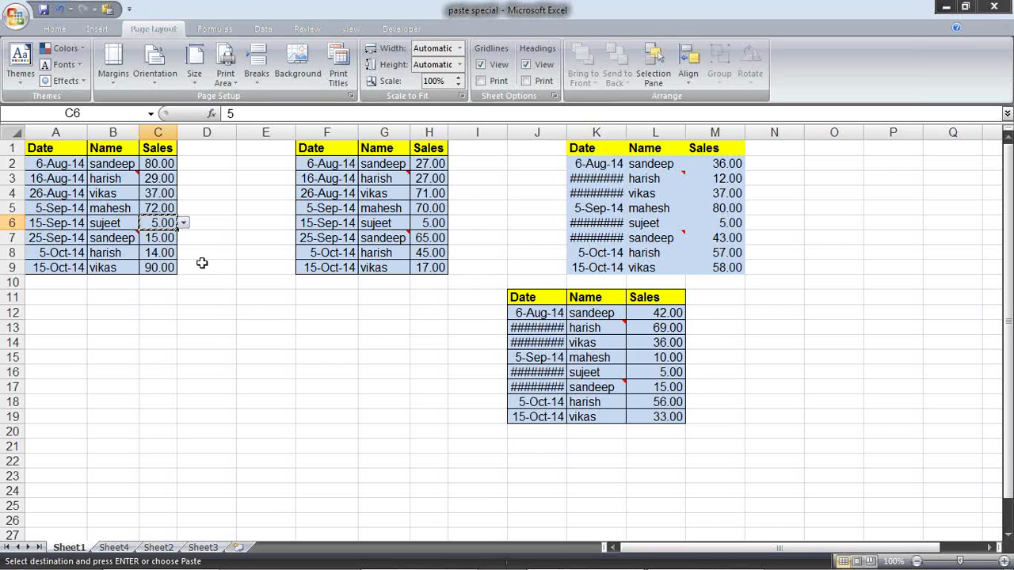
Step: Paste only C6's validation onto M12:M19
left_click_drag(716, 315, 715, 419)
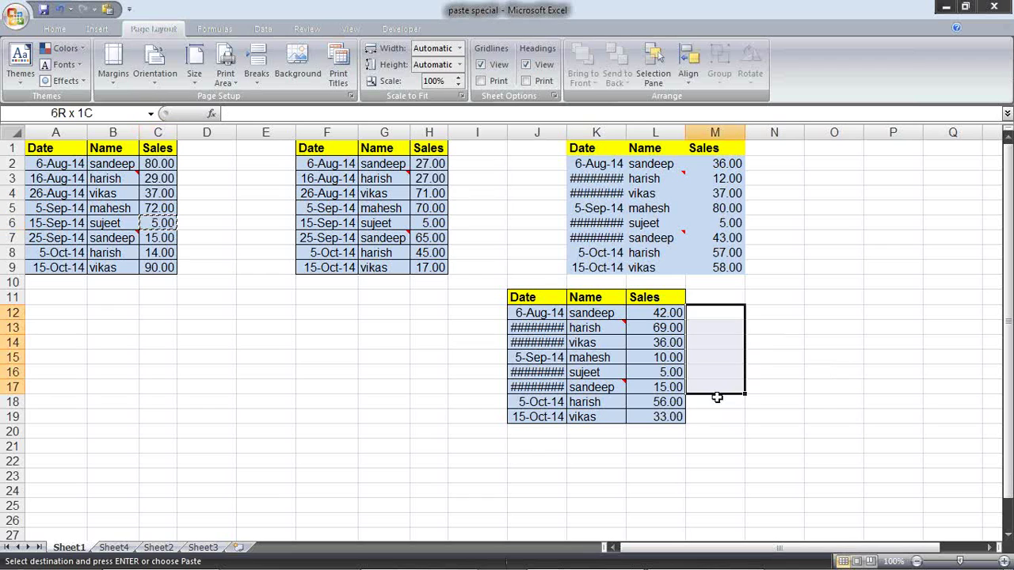
right_click(708, 315)
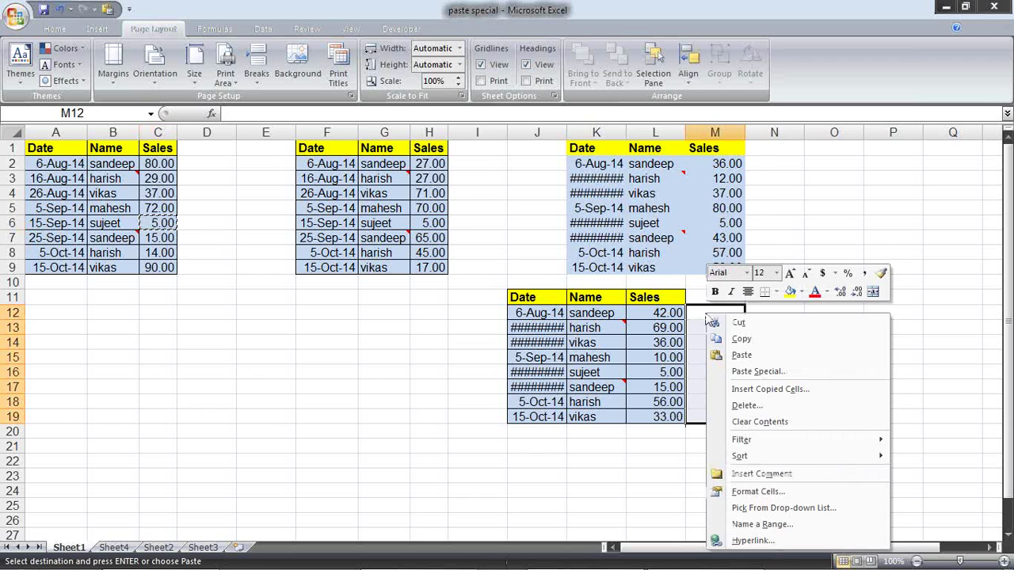
left_click(781, 373)
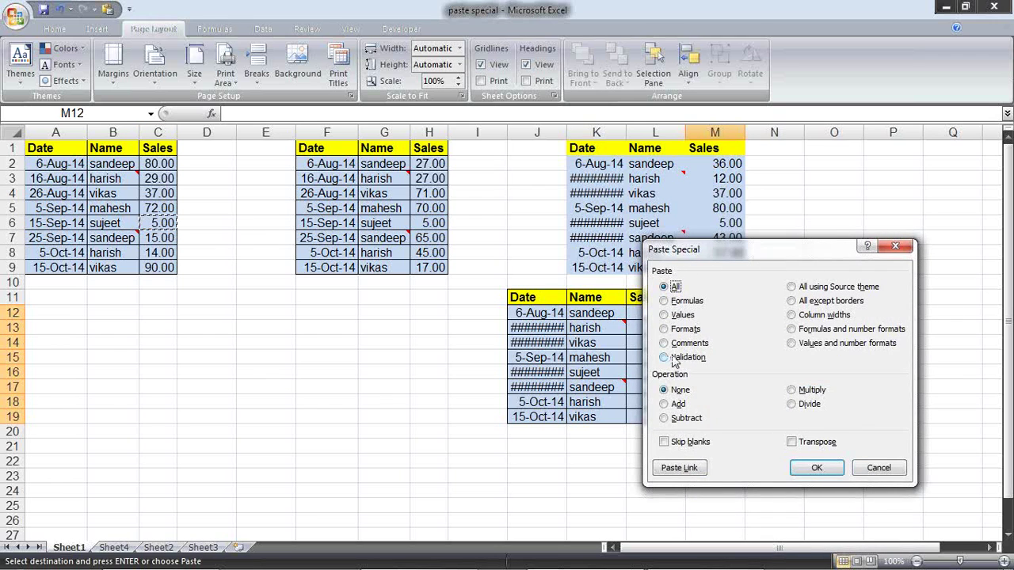
left_click(673, 359)
left_click(816, 469)
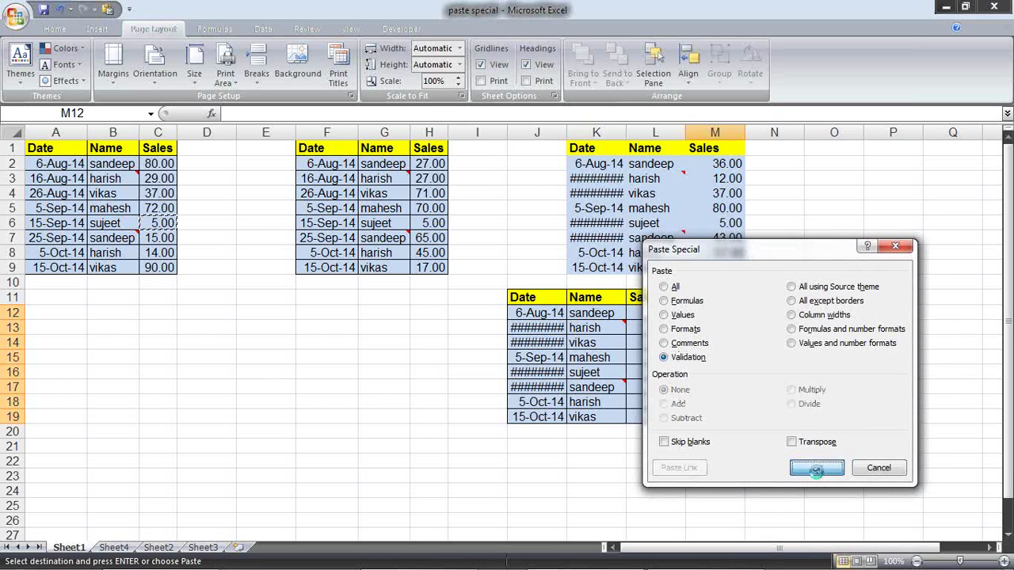
Step: Set M12 to 4 and M13 to 3, then confirm 454 is rejected
left_click(751, 313)
left_click(738, 354)
left_click(742, 325)
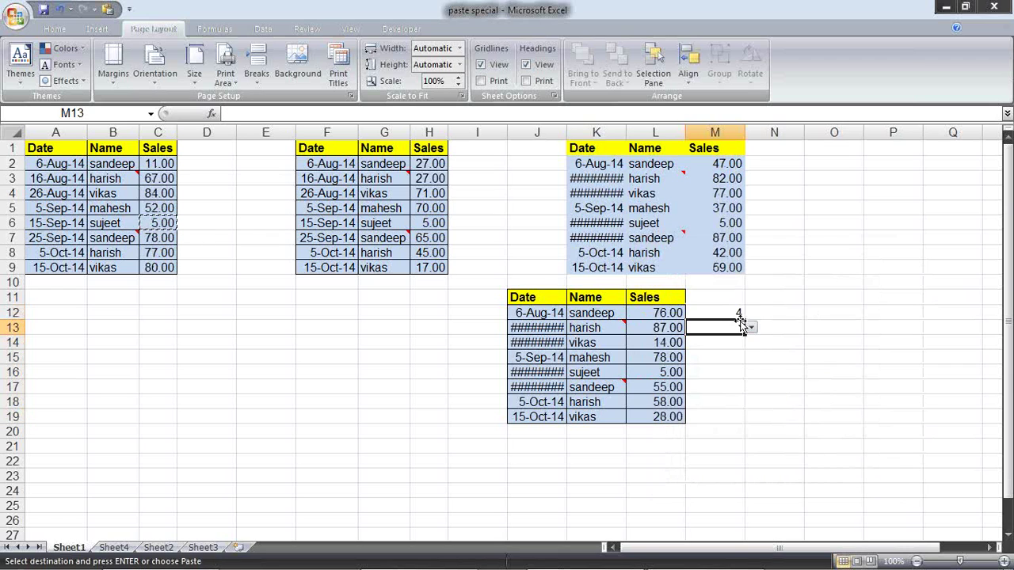
left_click(751, 327)
left_click(723, 357)
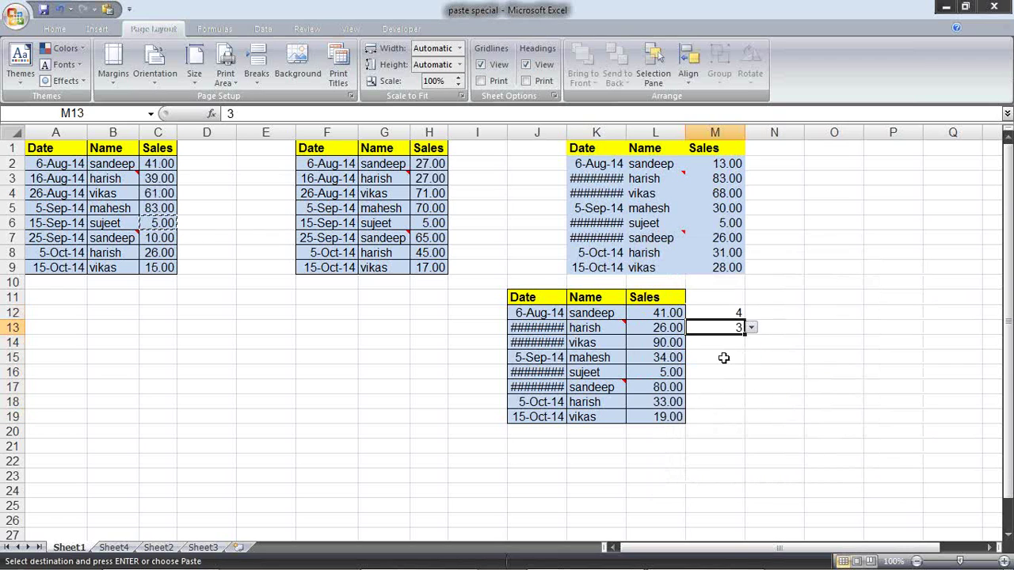
type("454")
key("Return")
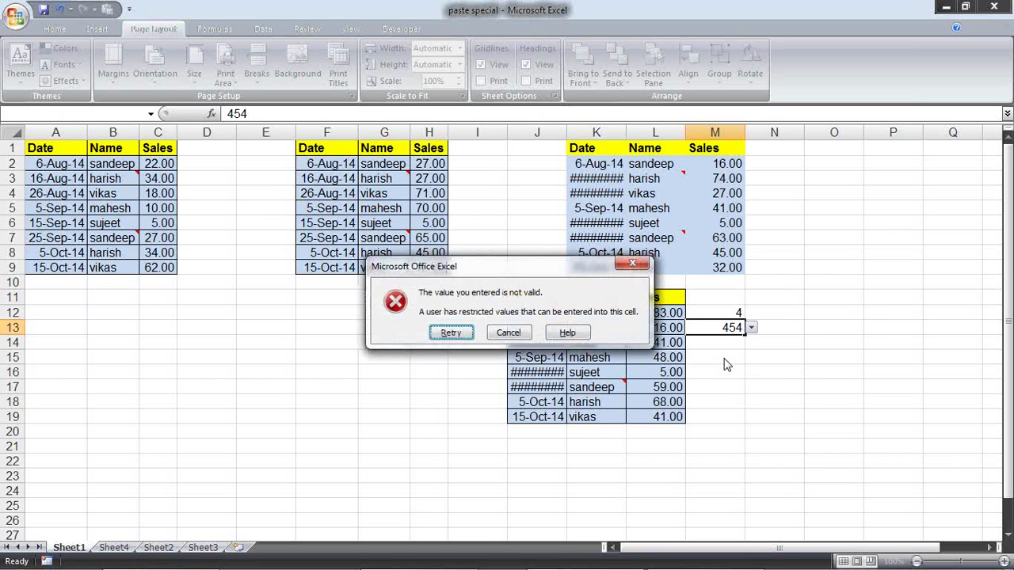
key("Escape")
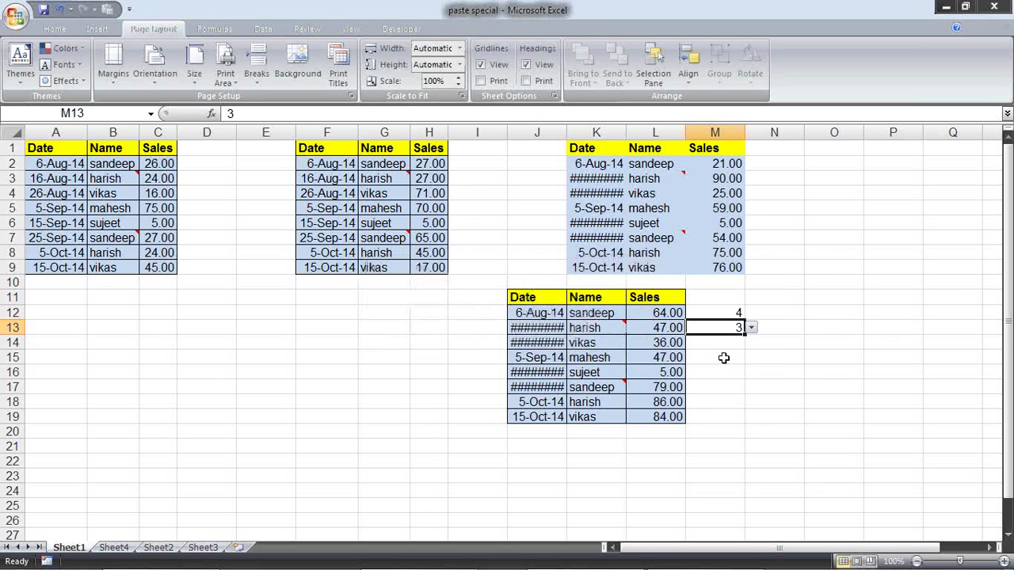
left_click(425, 325)
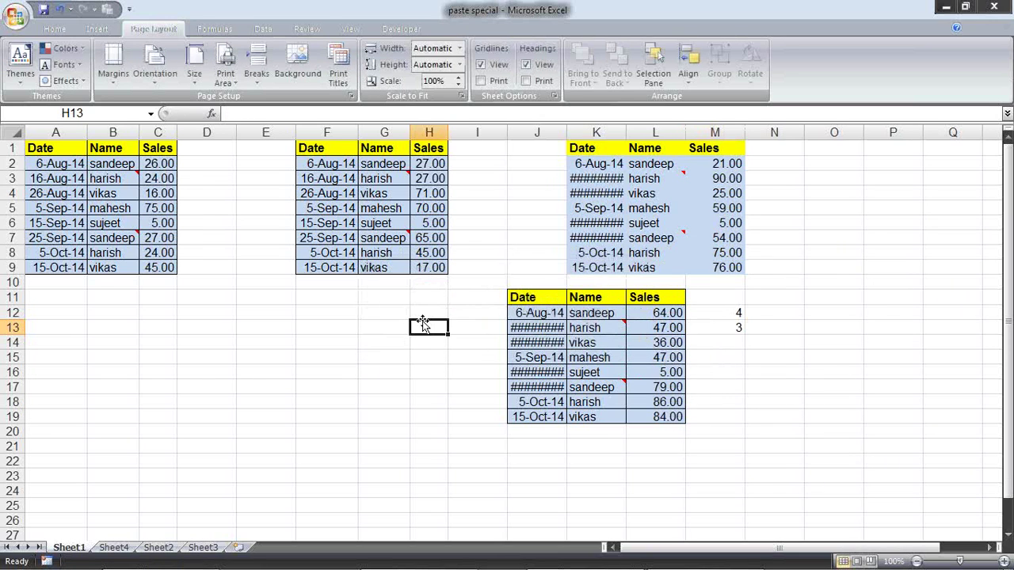
Step: Switch to Sheet4 and look over the Sales values in column B
left_click(115, 548)
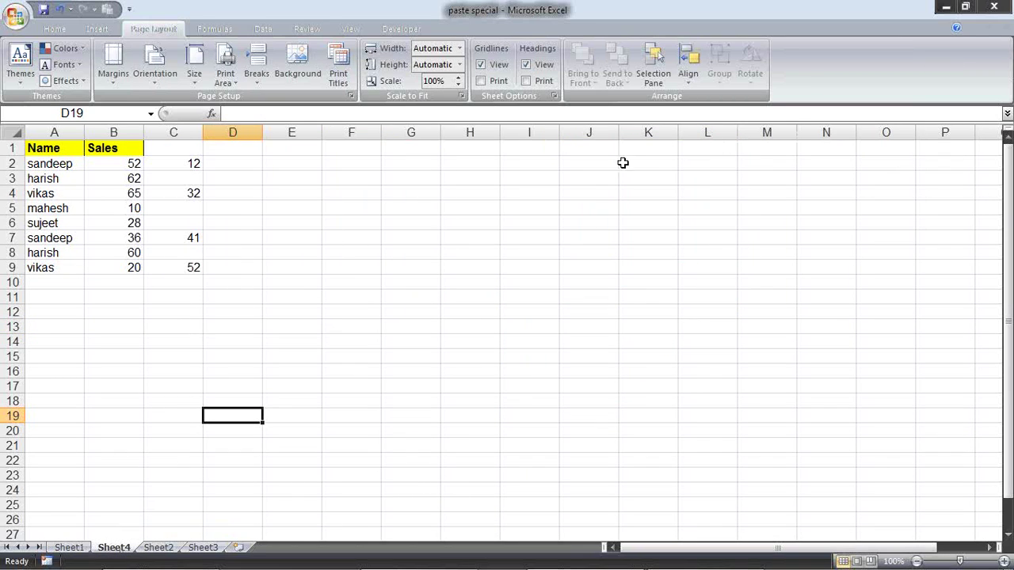
left_click(192, 163)
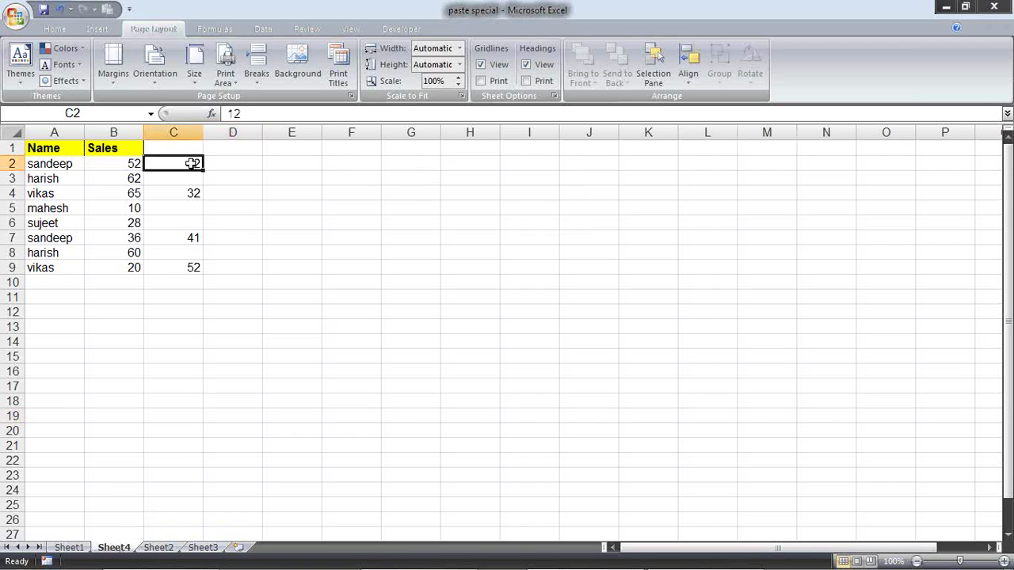
left_click_drag(124, 162, 129, 223)
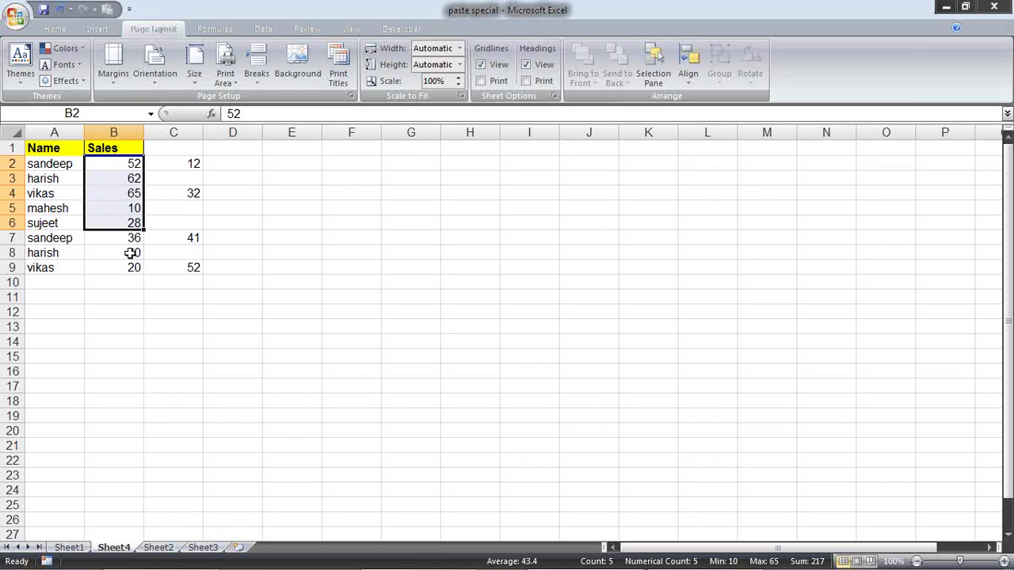
left_click(132, 253)
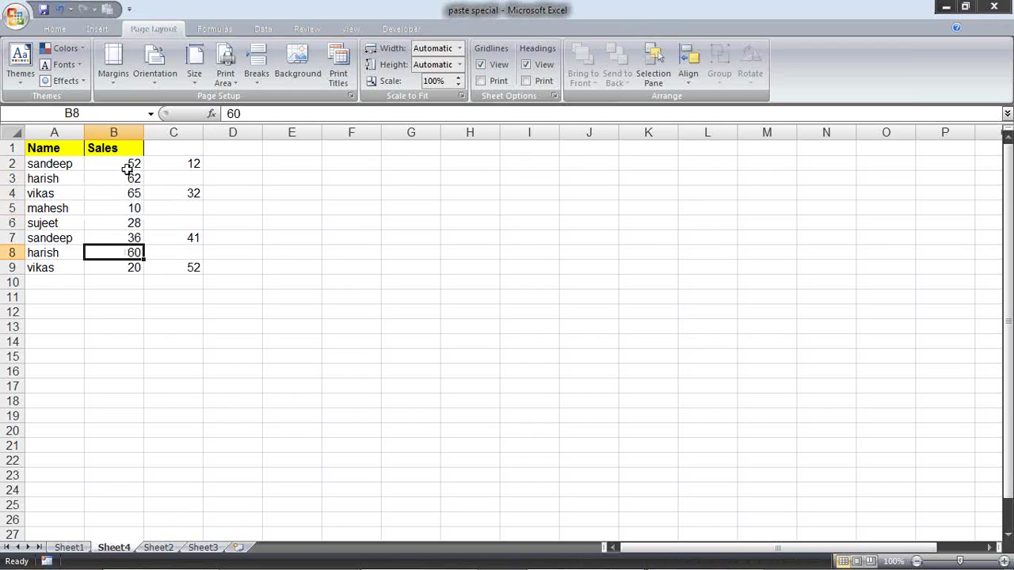
left_click(126, 165)
Step: Step through column C's numbers 12, 32, 41 and 52 with the arrow keys
key("Down")
key("Up")
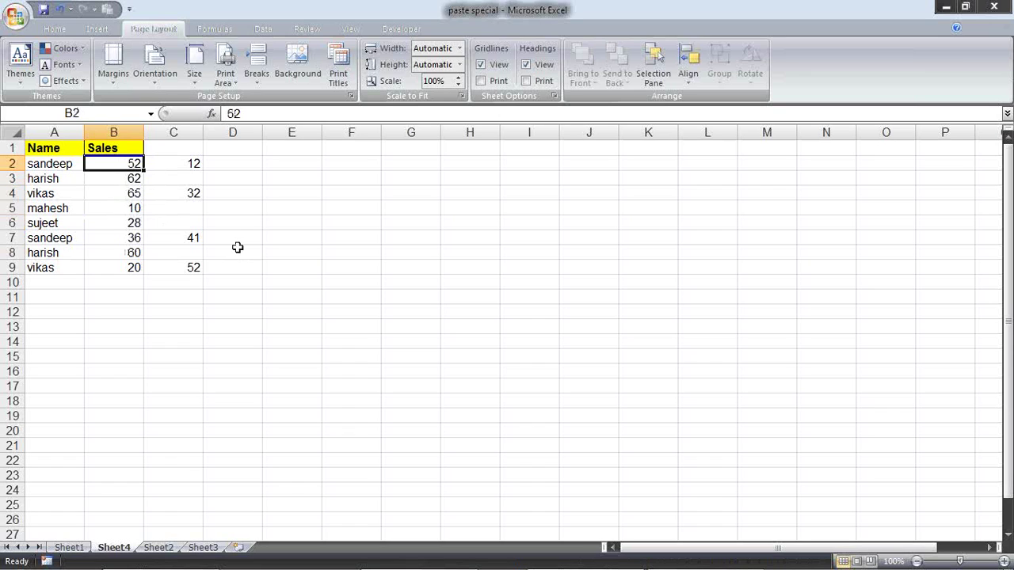
key("Right")
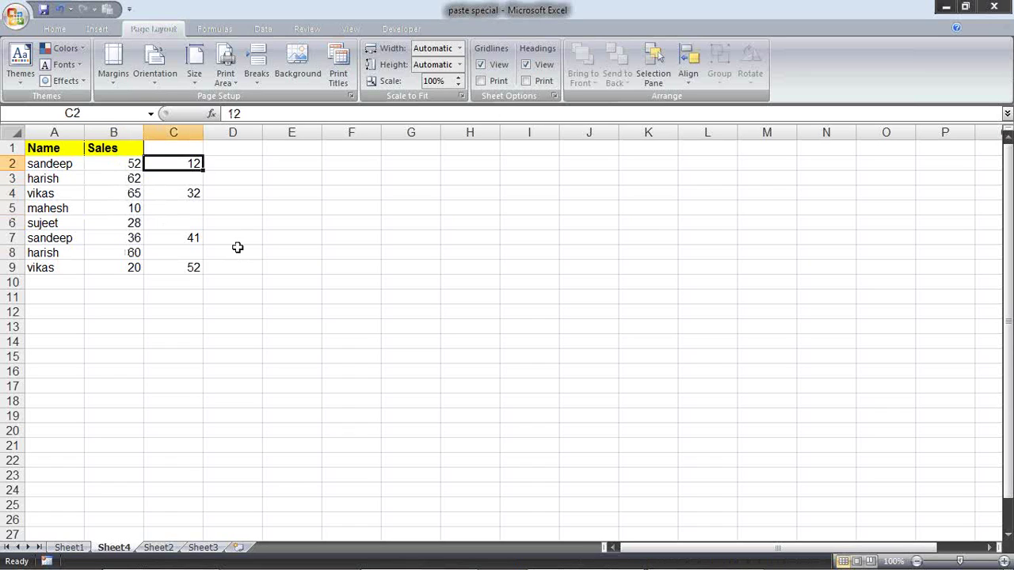
key("Down")
key("Down")
key("Left")
key("Right")
key("Down")
key("Down")
key("Down")
key("Left")
key("Right")
key("Down")
key("Down")
key("Left")
key("Right")
key("Up")
key("Up")
key("Up")
key("Up")
key("Up")
key("Up")
key("Up")
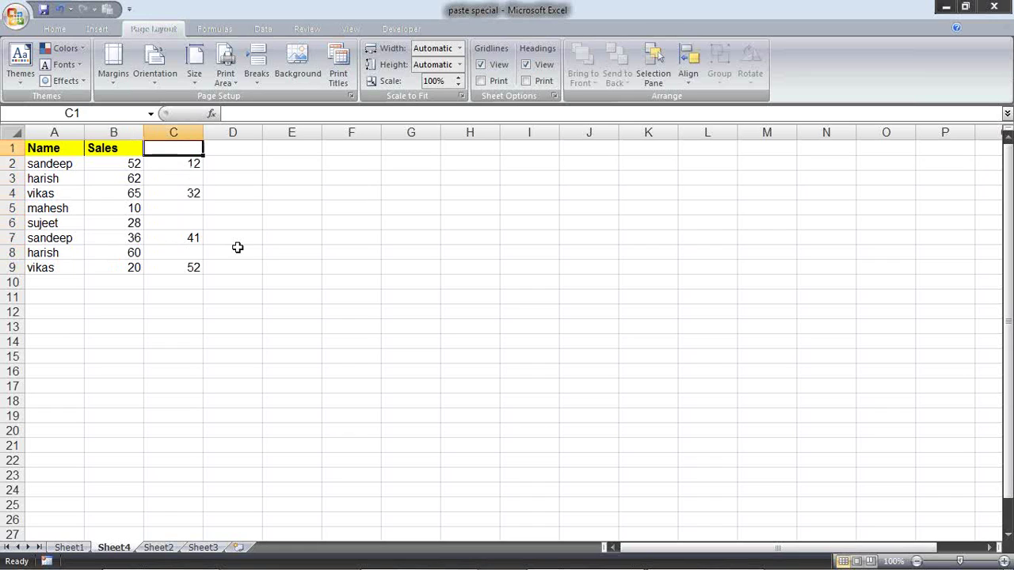
key("Down")
key("Down")
key("Down")
key("Down")
key("Down")
key("Down")
key("Down")
key("Down")
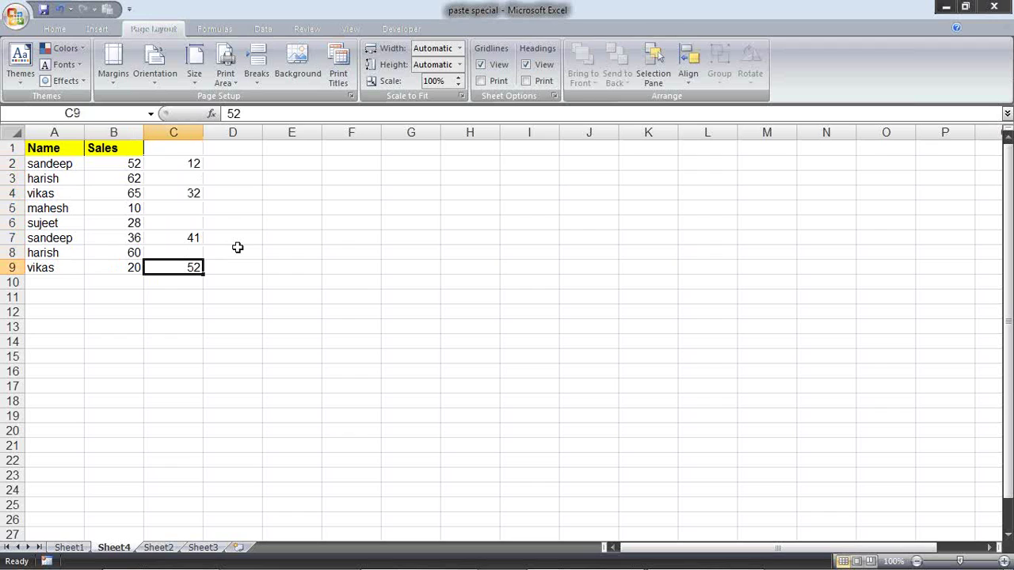
key("Up")
key("Up")
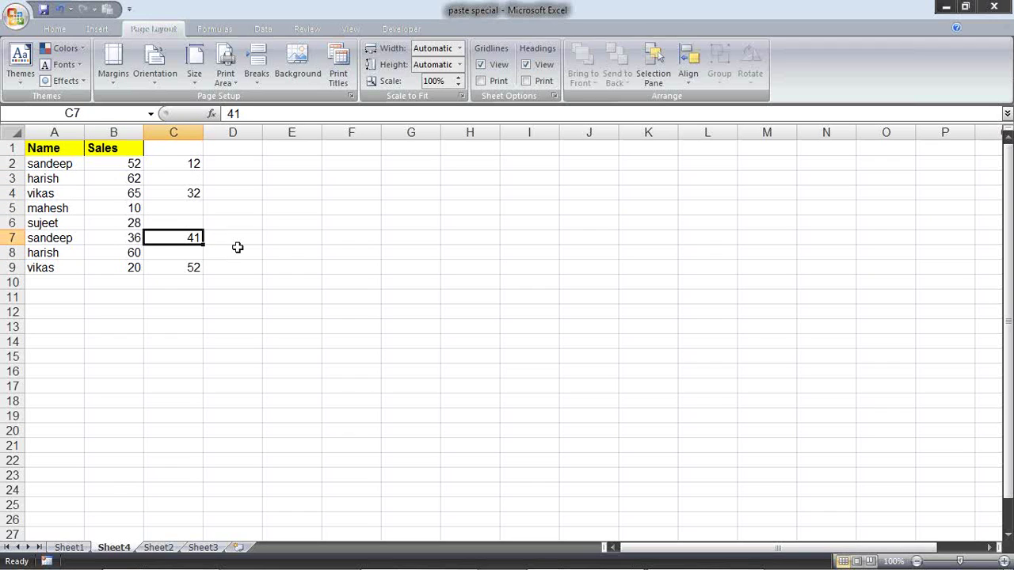
key("Left")
key("Right")
key("Right")
key("Up")
key("Up")
key("Up")
key("Up")
key("Up")
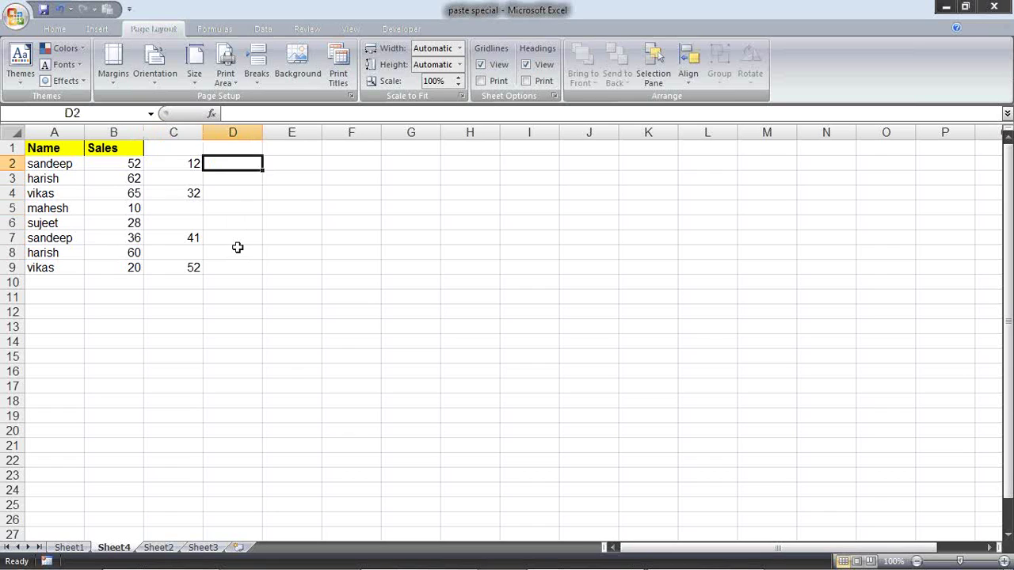
Step: Enter =B2+C2 in D2 and fill it down to D9, giving totals 64 through 72
type("=")
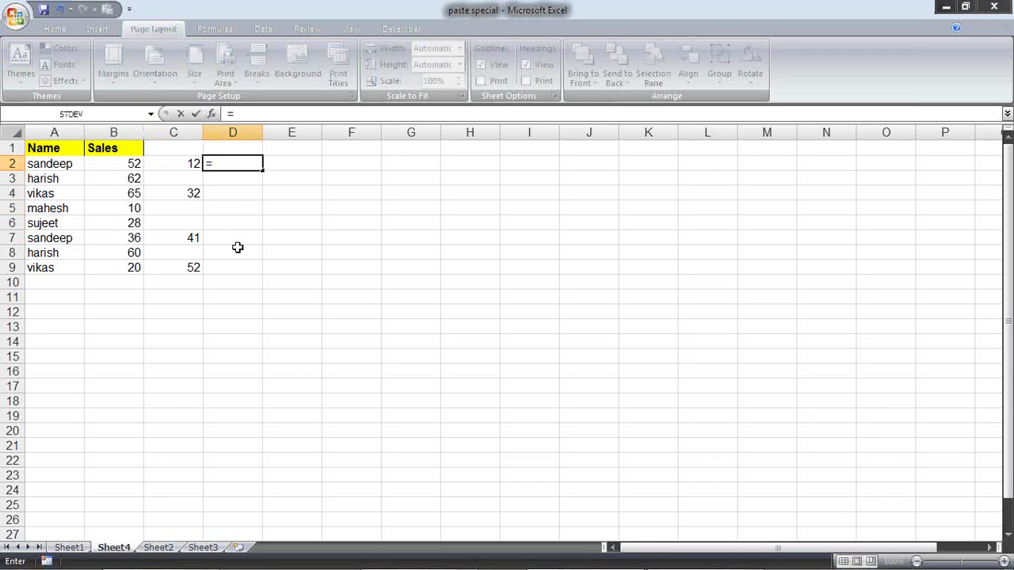
left_click(135, 161)
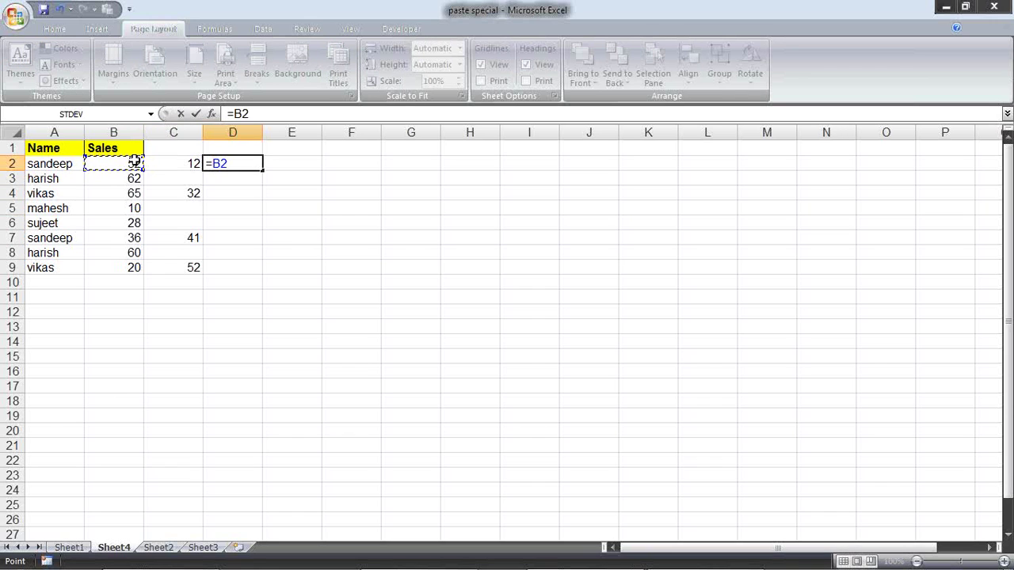
type("+")
left_click(183, 163)
key("Return")
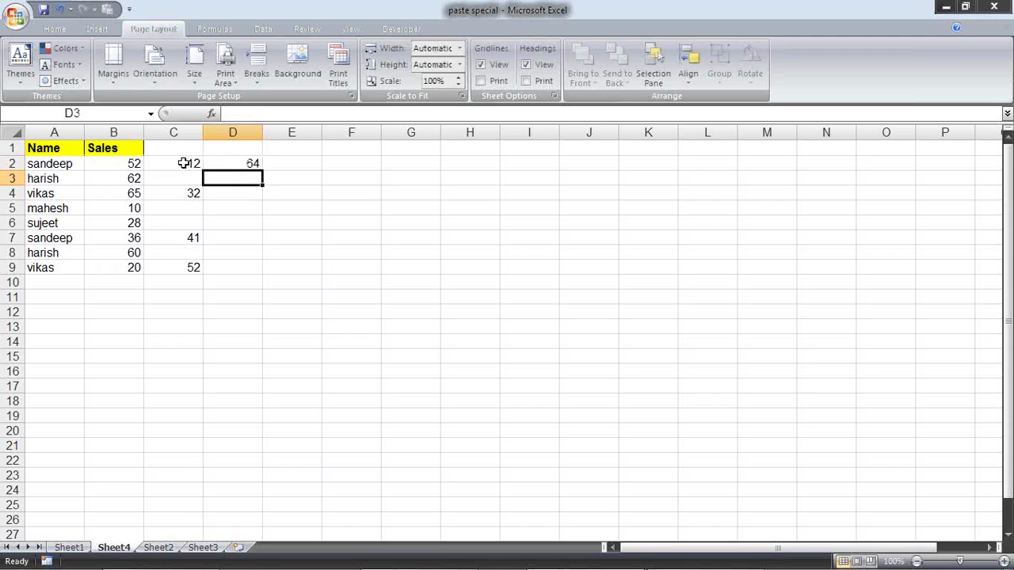
left_click(225, 167)
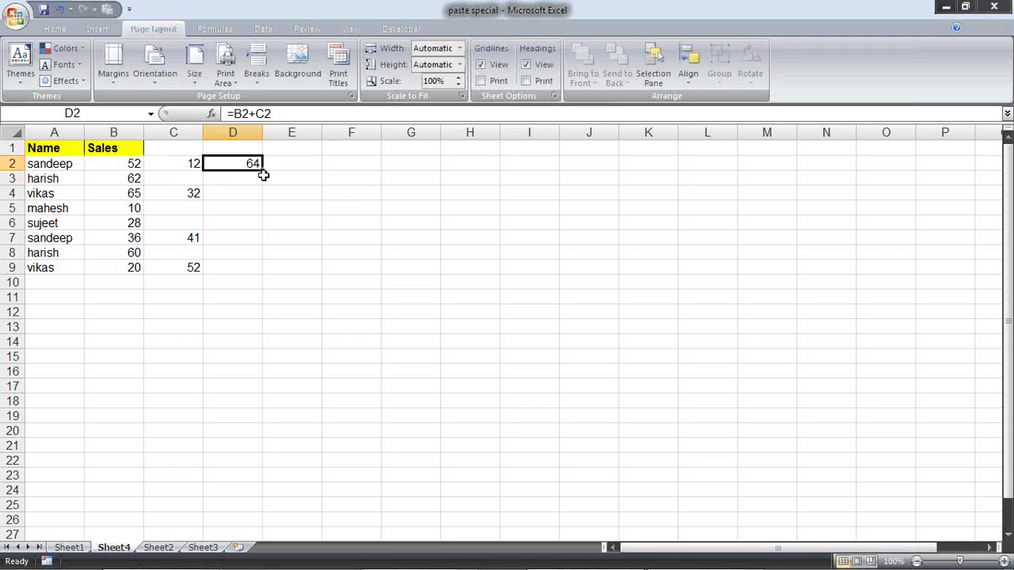
left_click_drag(265, 171, 265, 274)
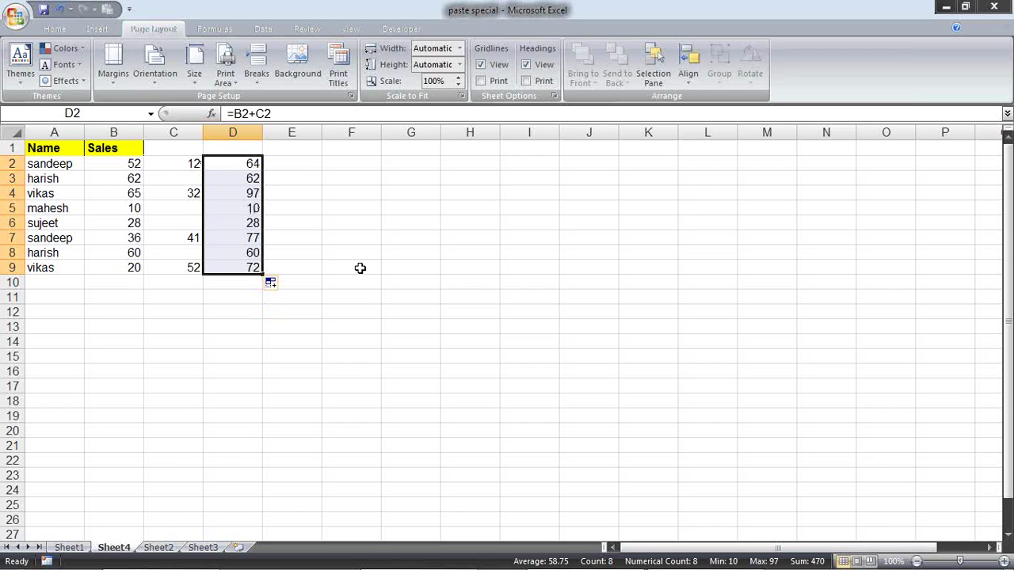
Step: Paste the D2:D9 sums into B2:B9 as values only
key("ctrl+c")
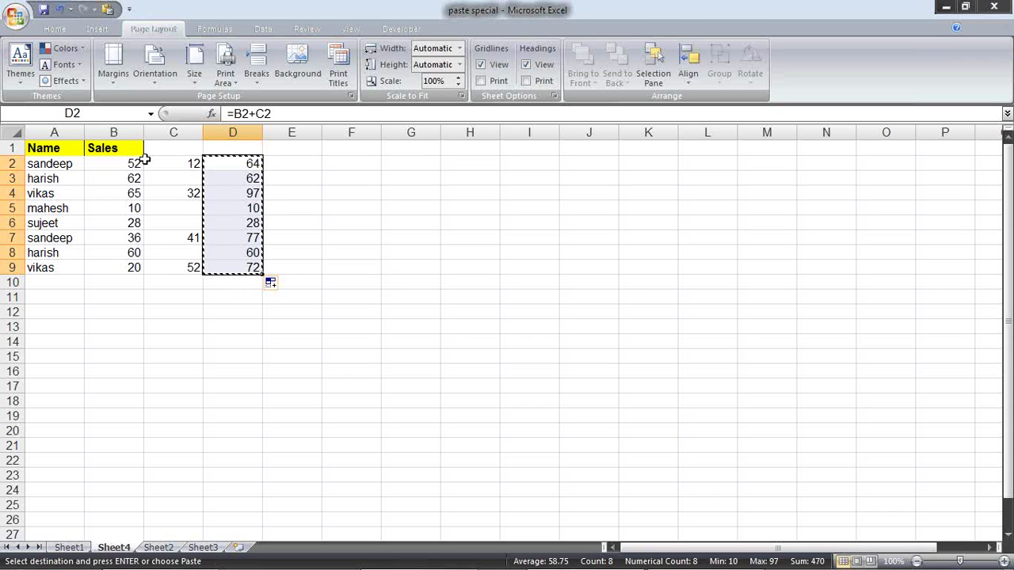
left_click(134, 163)
right_click(135, 164)
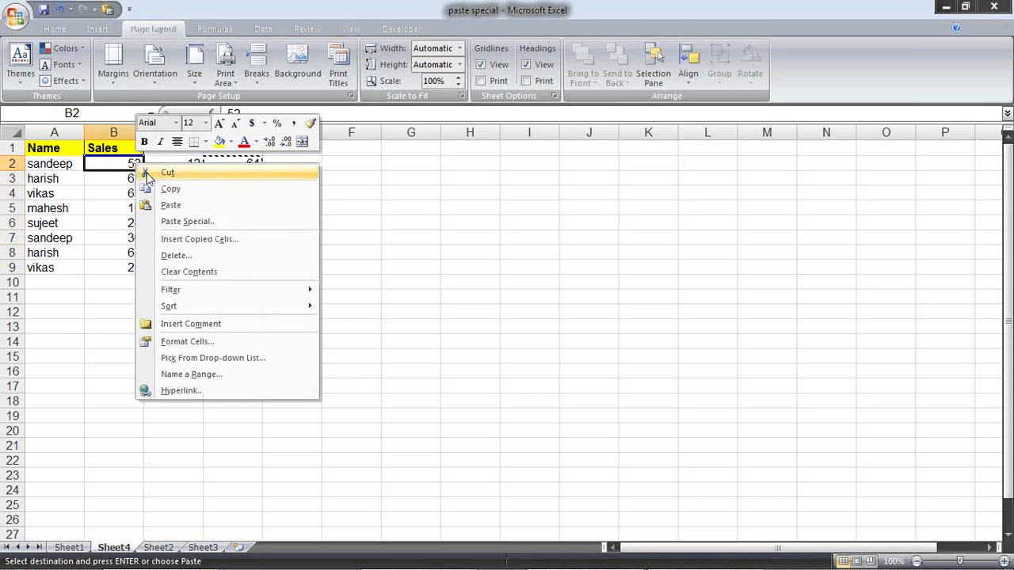
left_click(187, 221)
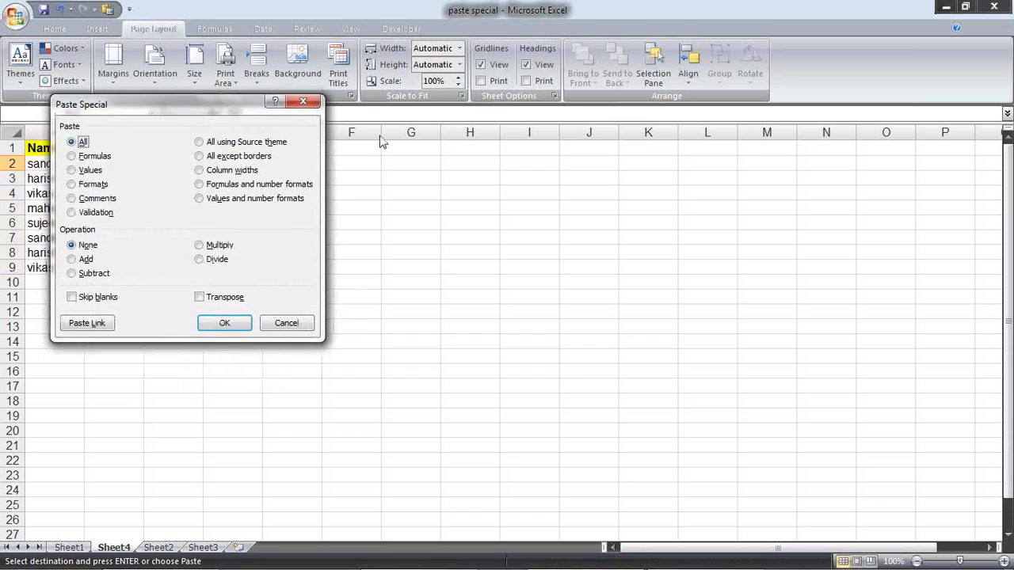
left_click(361, 195)
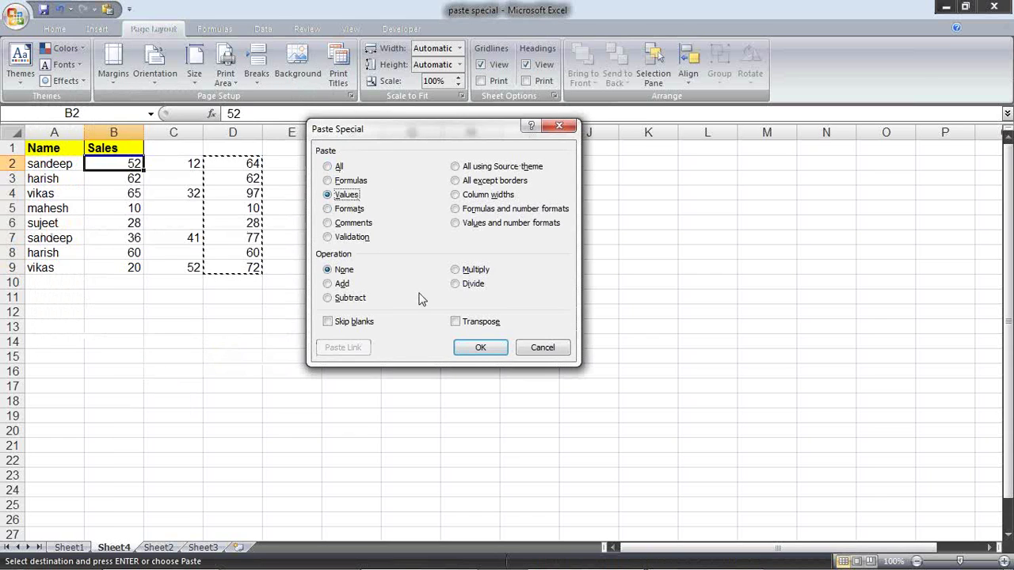
left_click(480, 347)
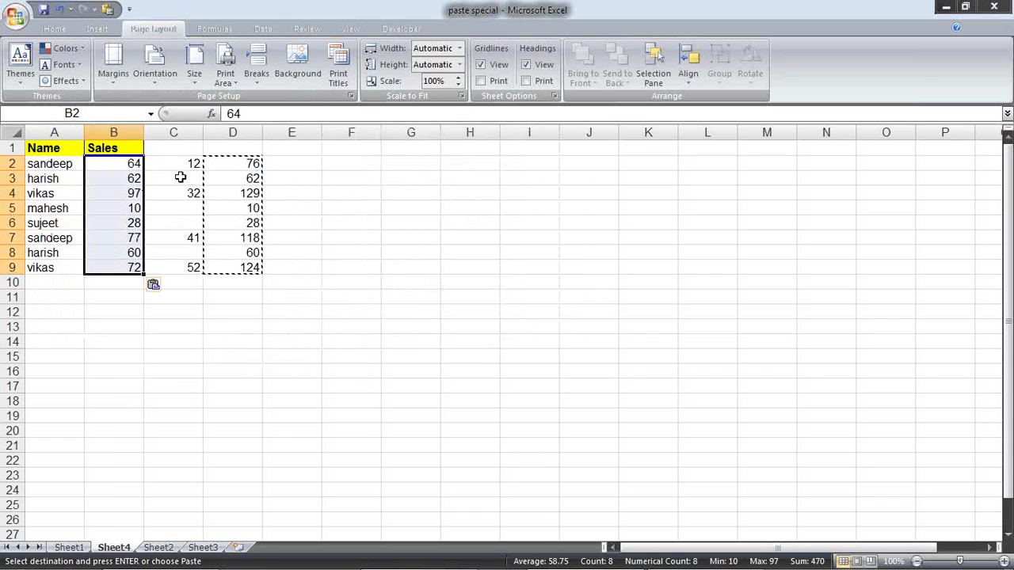
Step: Delete the helper column D
left_click(251, 132)
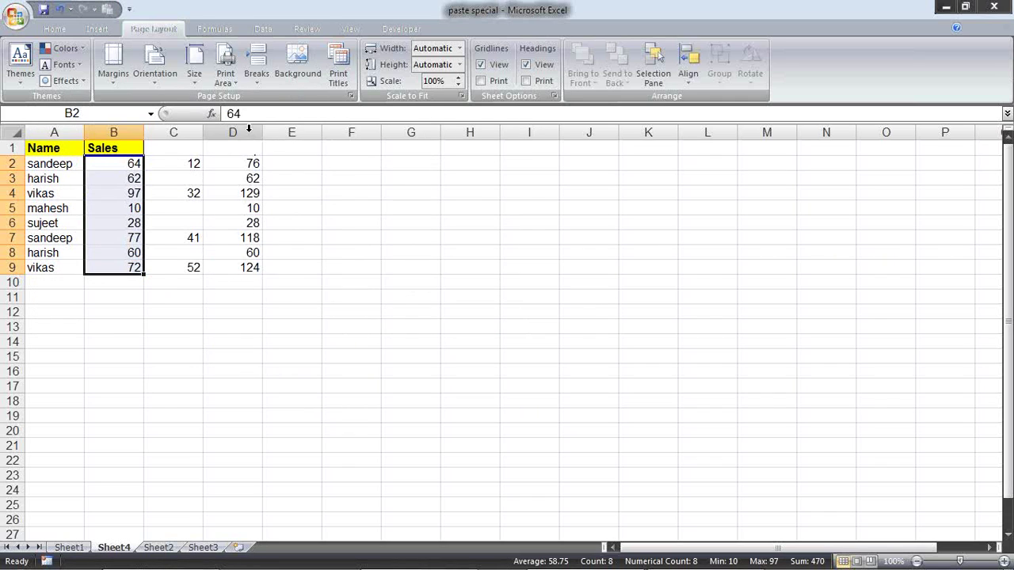
right_click(250, 133)
left_click(286, 225)
left_click(291, 221)
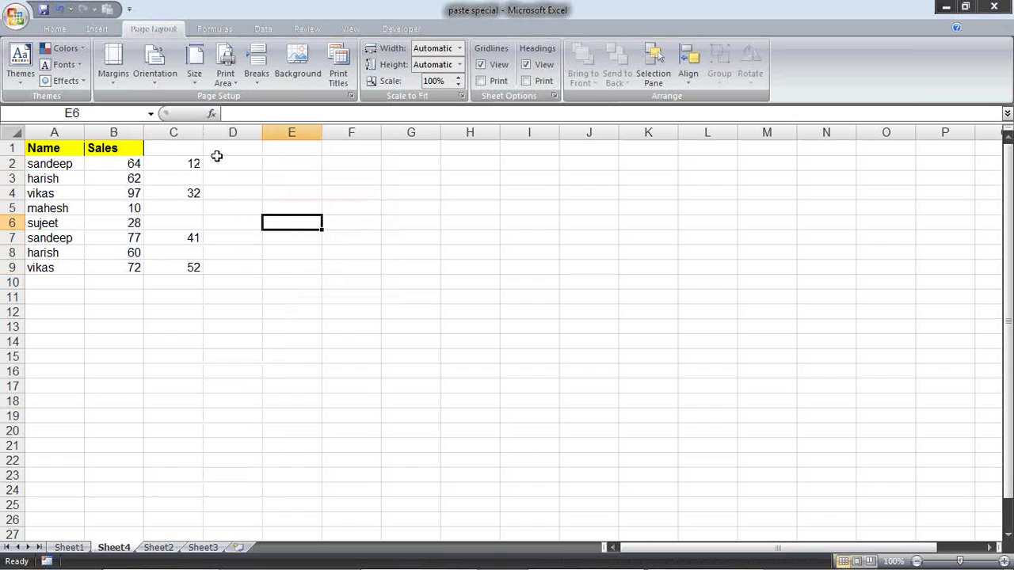
Step: Copy C2:C9 and Paste Special with Add onto B2:B9, giving 76, 129, 118, 124
left_click_drag(193, 163, 192, 269)
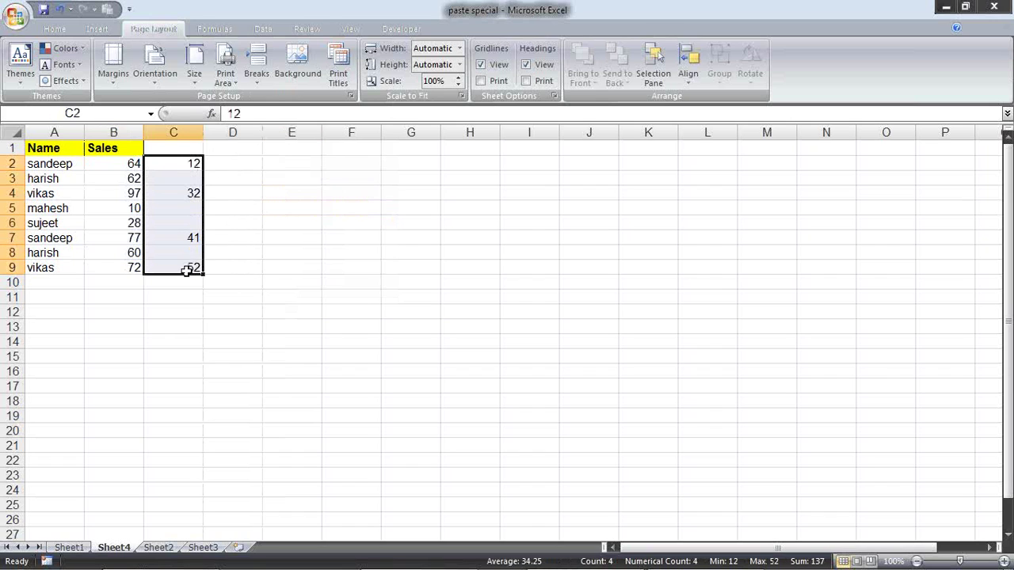
key("ctrl+c")
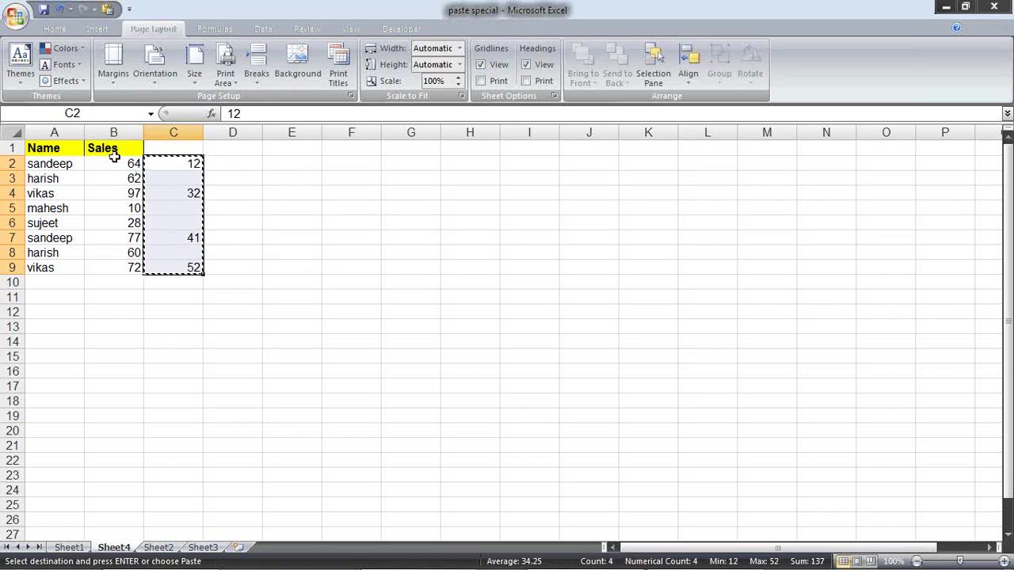
left_click(110, 158)
left_click_drag(111, 158, 124, 264)
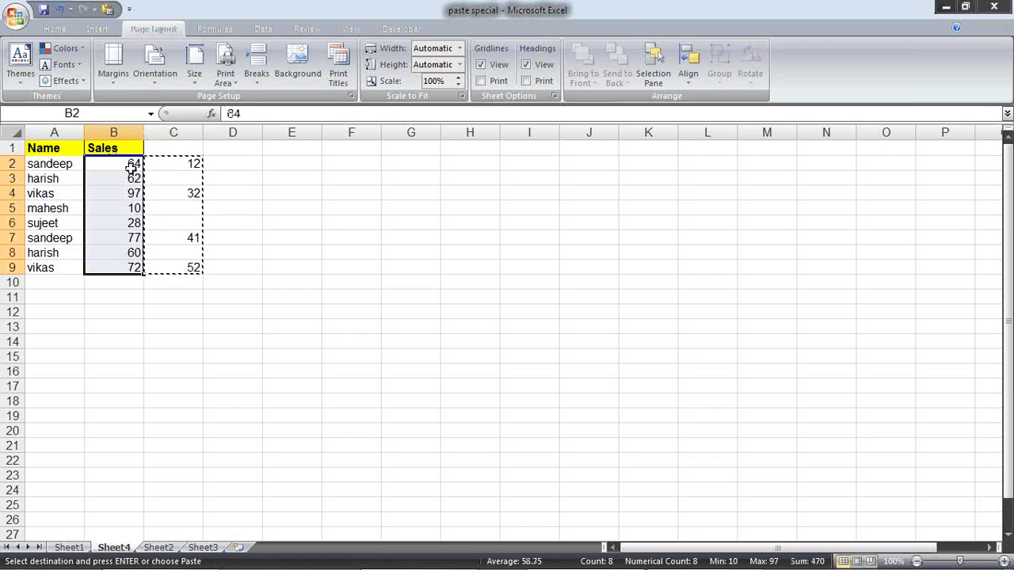
right_click(132, 166)
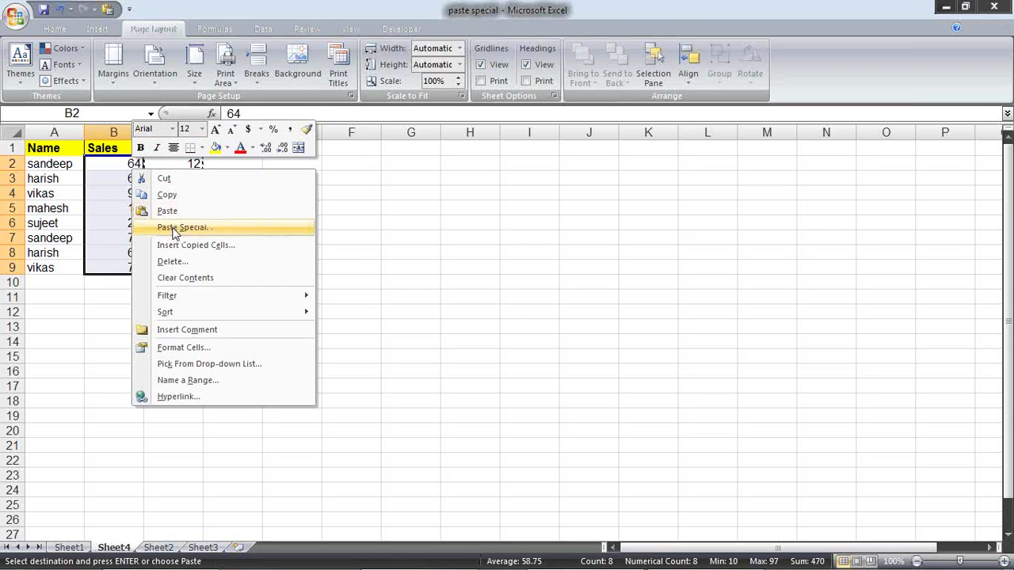
left_click(172, 228)
left_click_drag(168, 102, 433, 97)
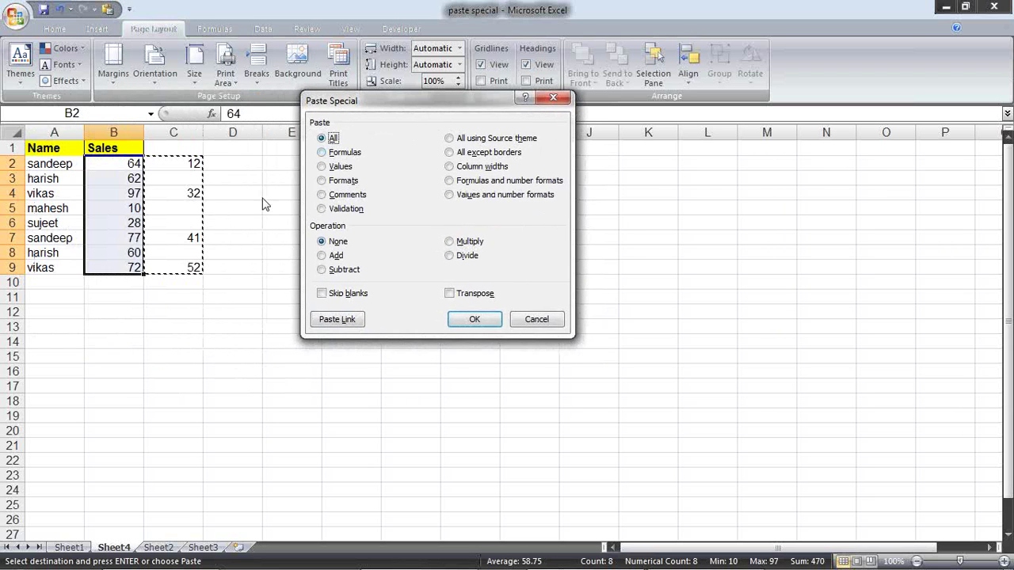
left_click(334, 257)
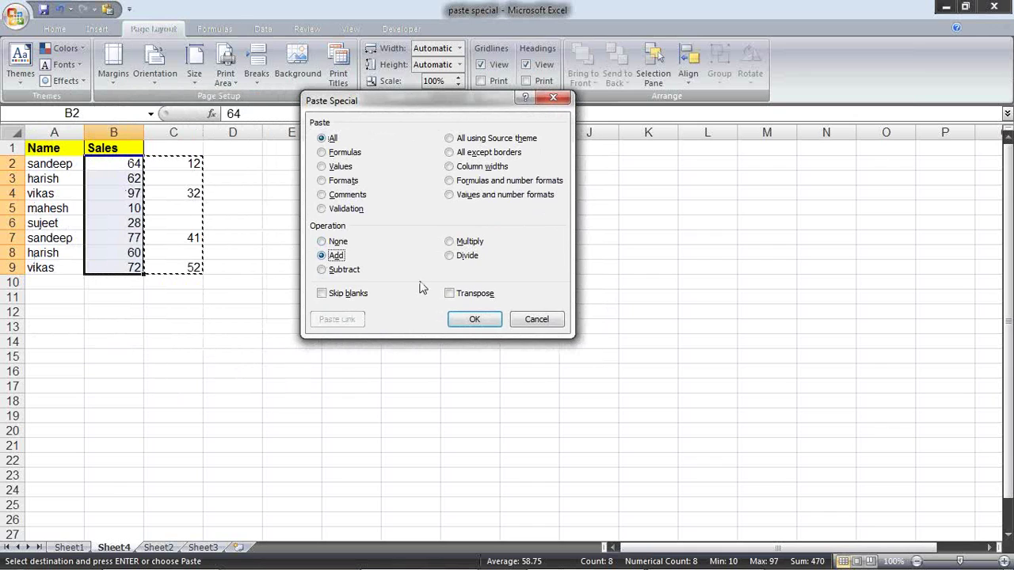
left_click(472, 321)
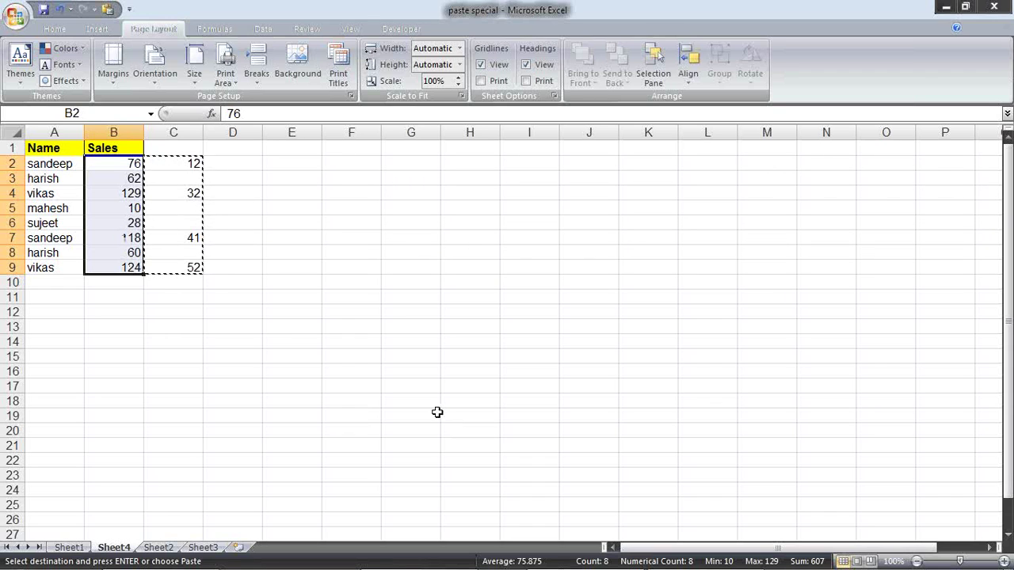
key("Escape")
Step: Point out column C's blank cells and select C2, which holds 12
left_click(206, 248)
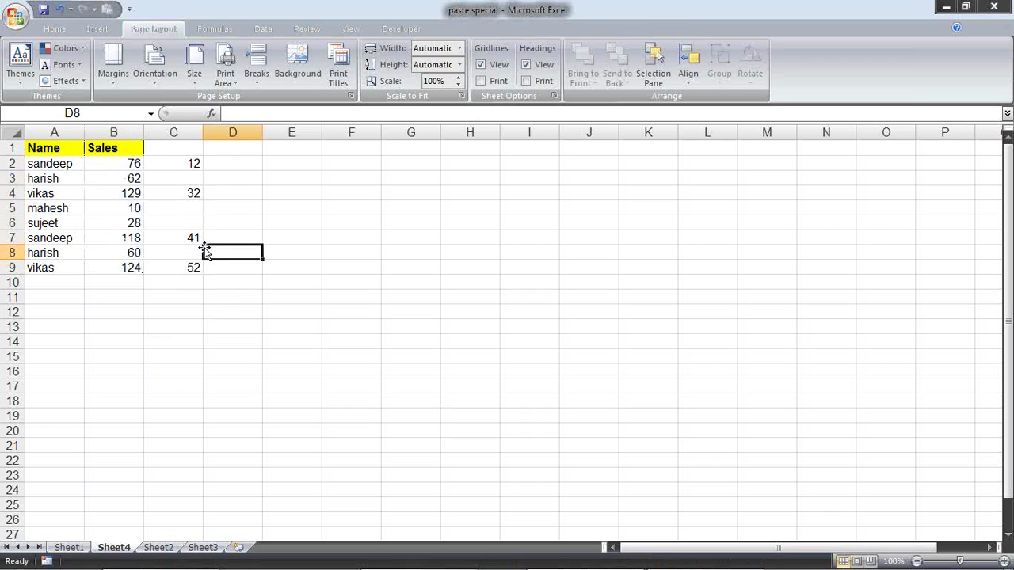
left_click(189, 247)
left_click(180, 236)
left_click(187, 224)
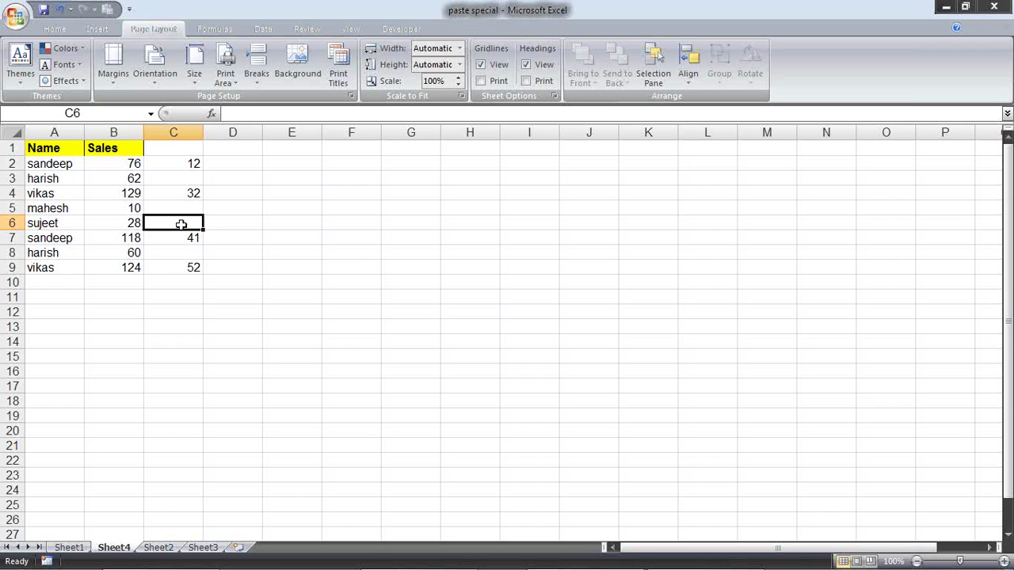
left_click(192, 209)
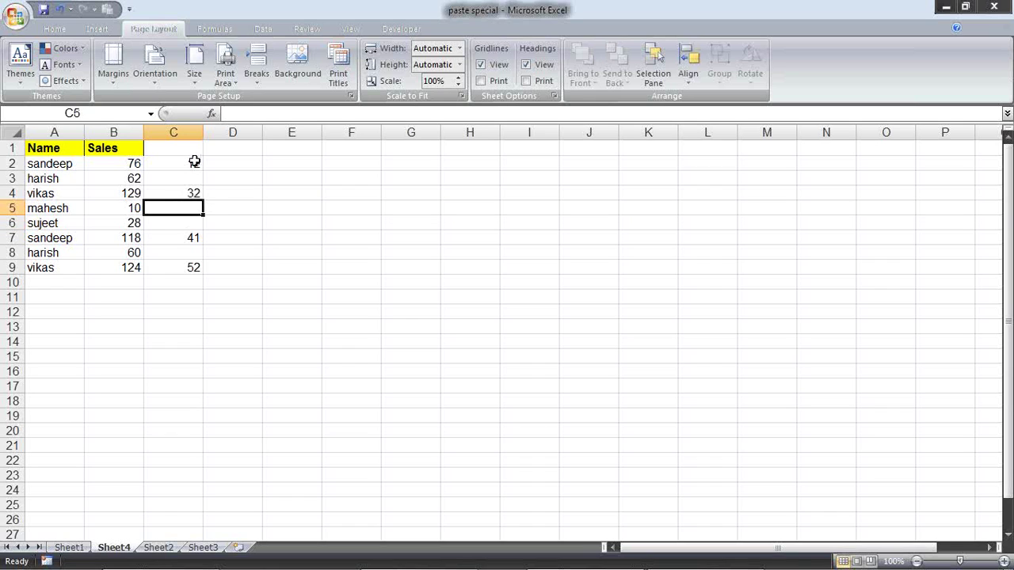
left_click(194, 162)
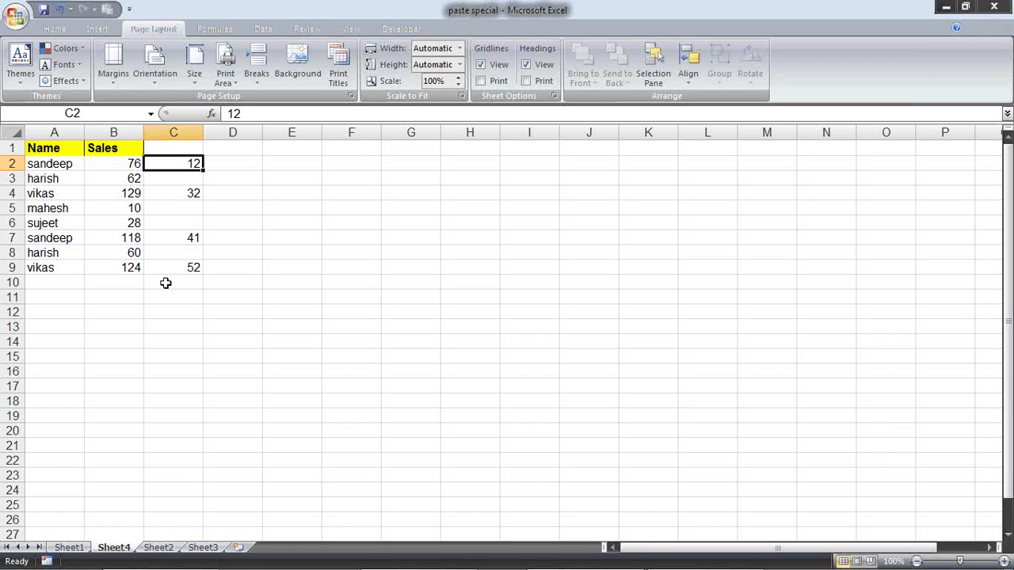
type("12")
key("Right")
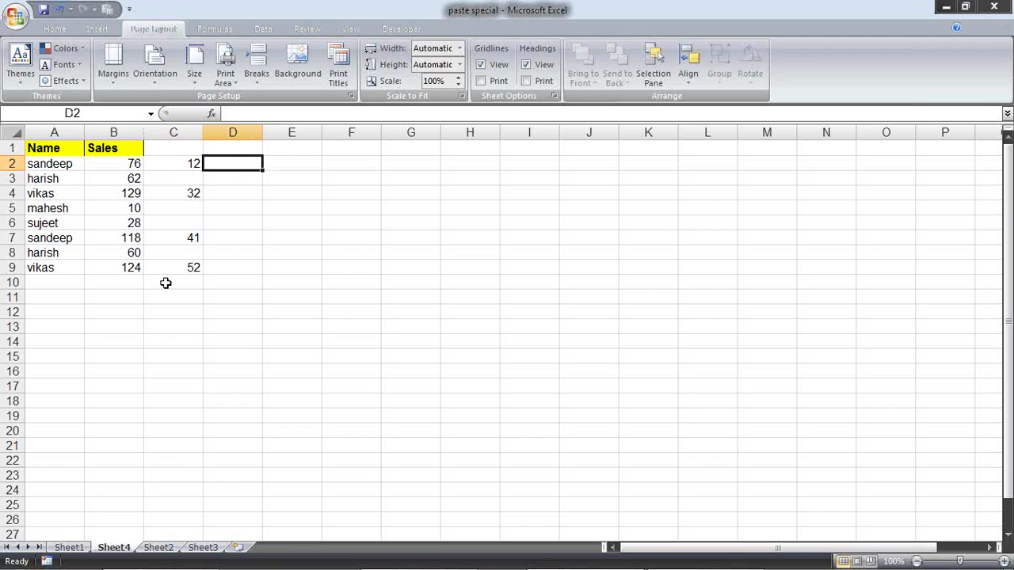
type("=")
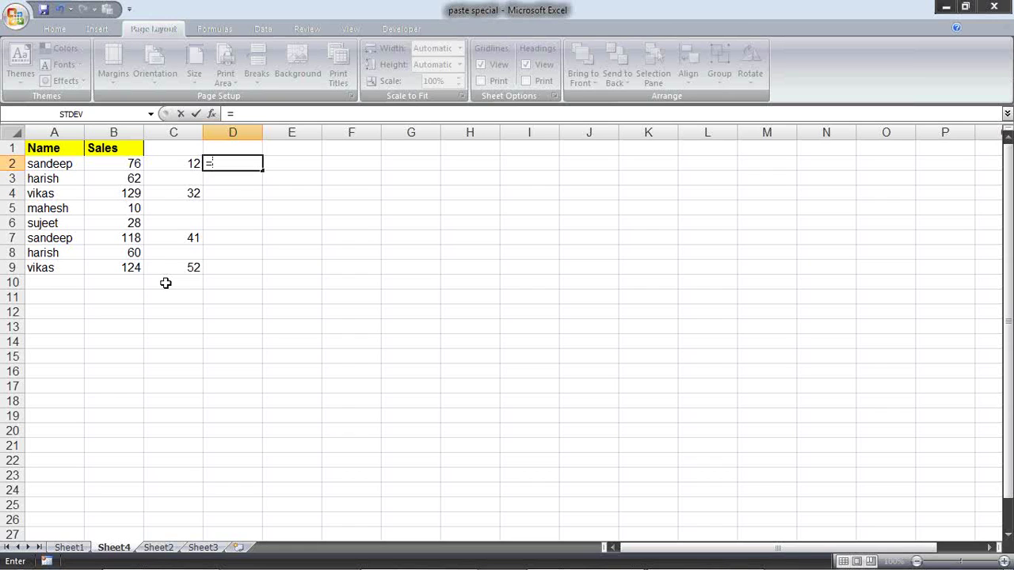
type("if")
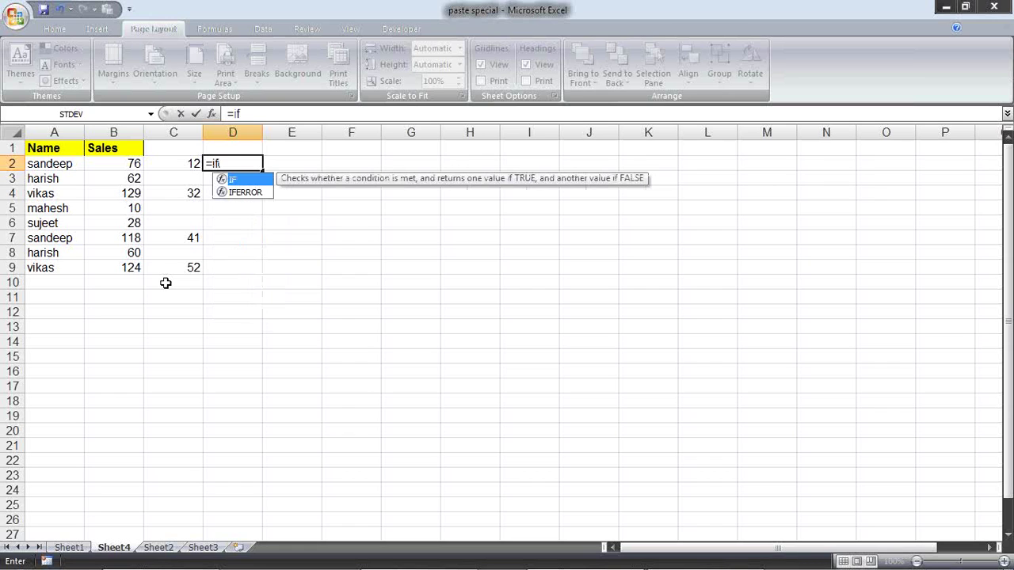
key("Tab")
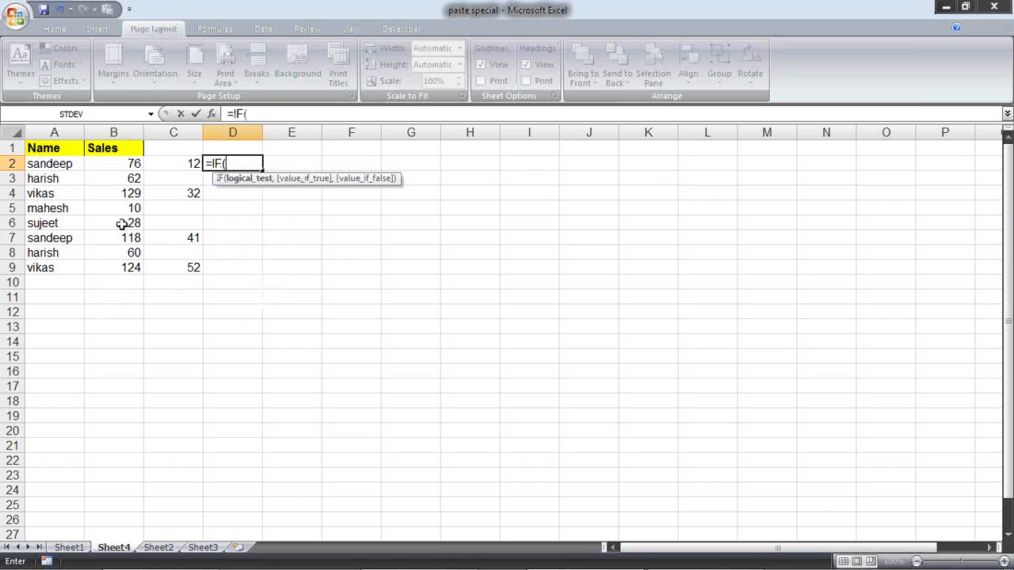
left_click(180, 160)
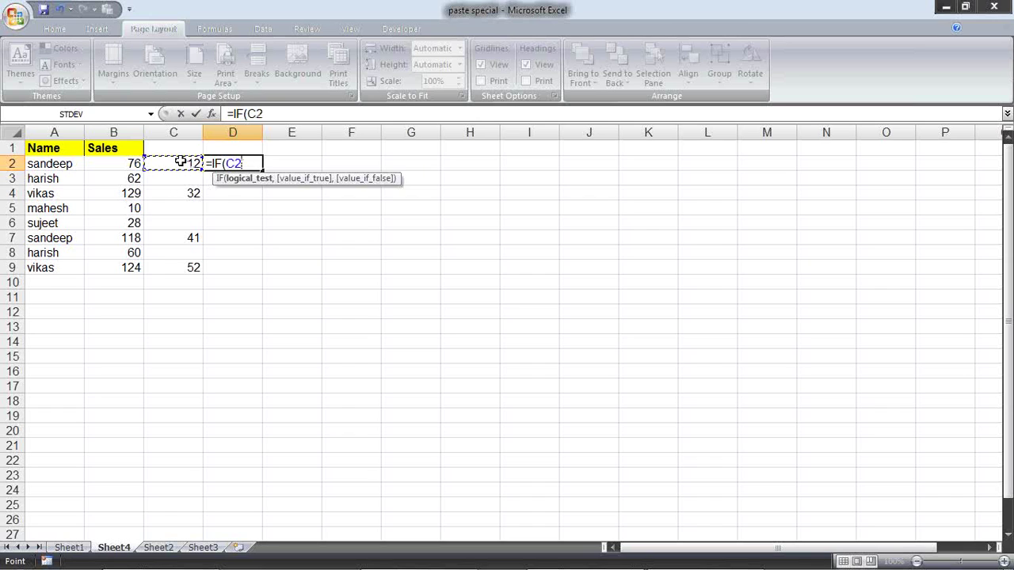
type("=\"\"")
type(",")
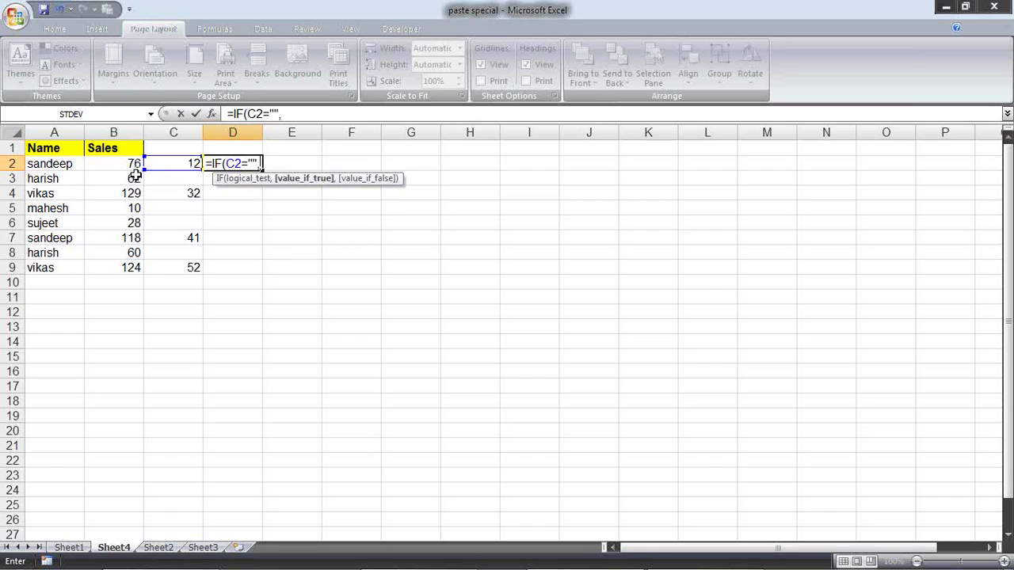
left_click(131, 162)
type(",")
left_click(179, 165)
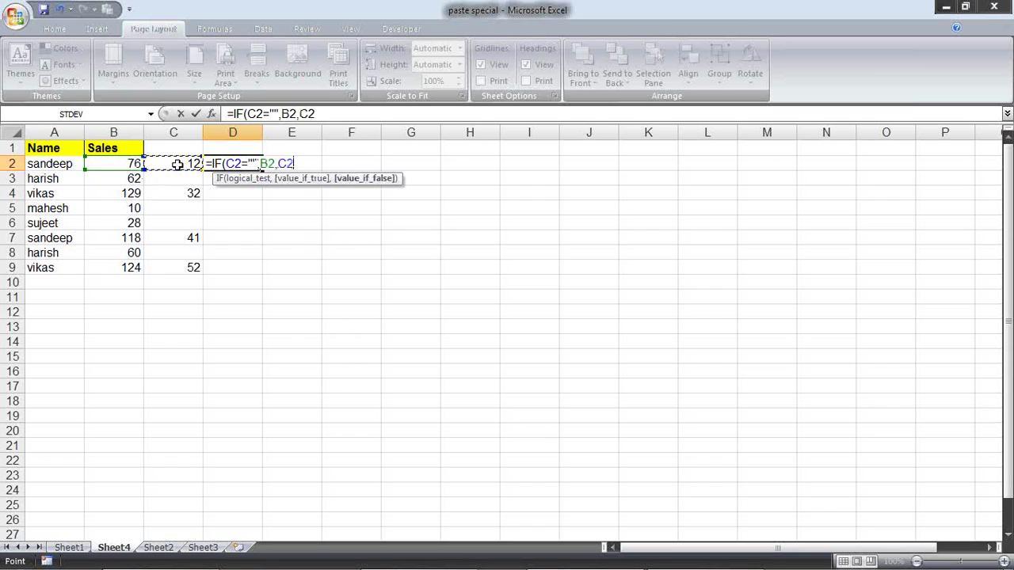
type(")")
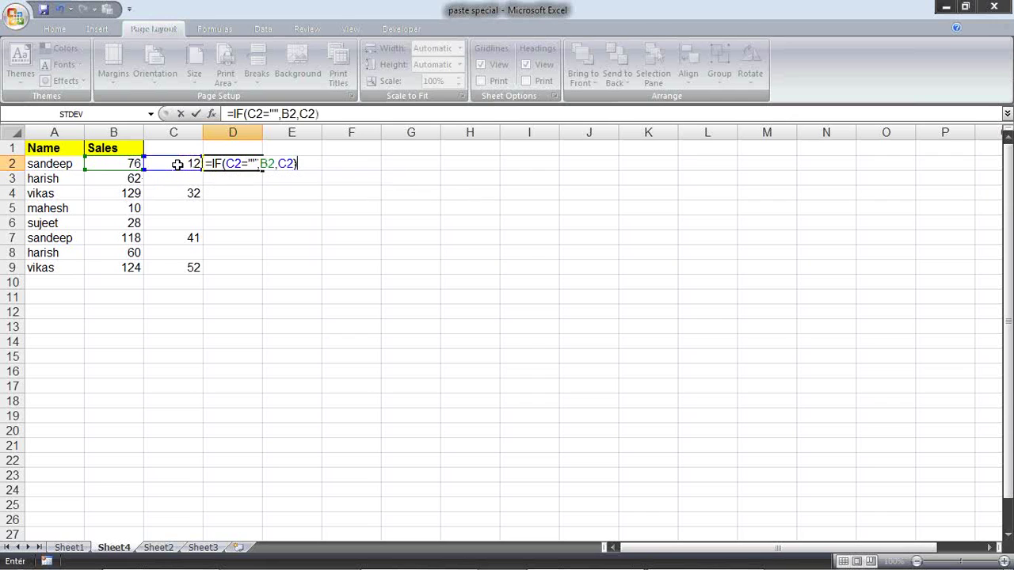
key("Return")
left_click(240, 162)
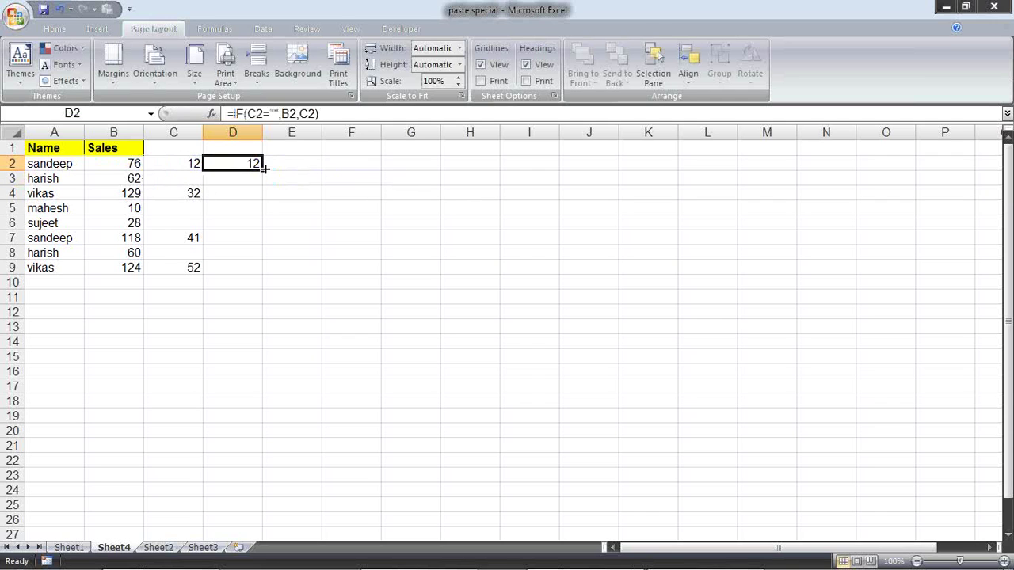
left_click_drag(263, 170, 267, 271)
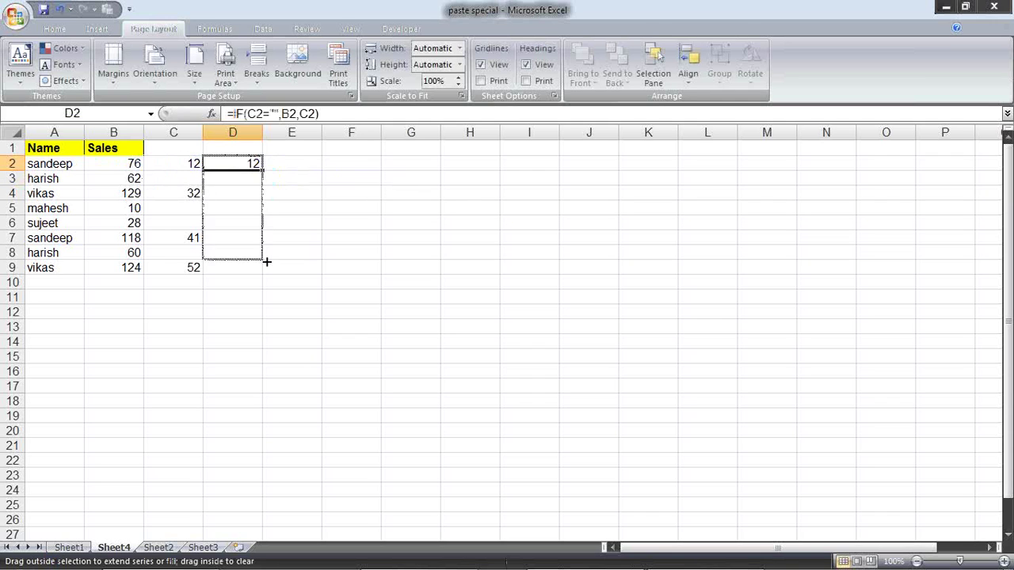
left_click(253, 164)
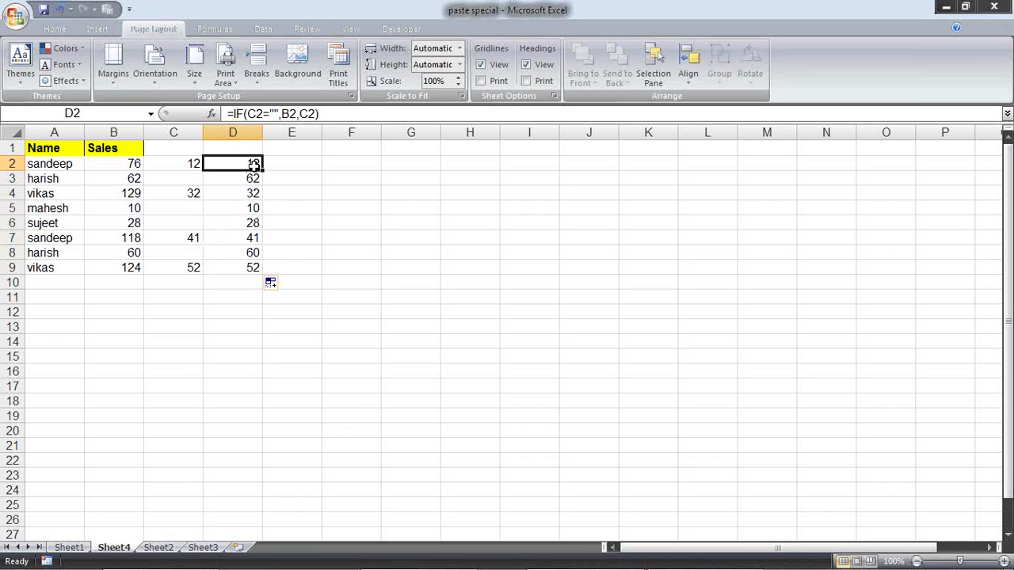
left_click(252, 175)
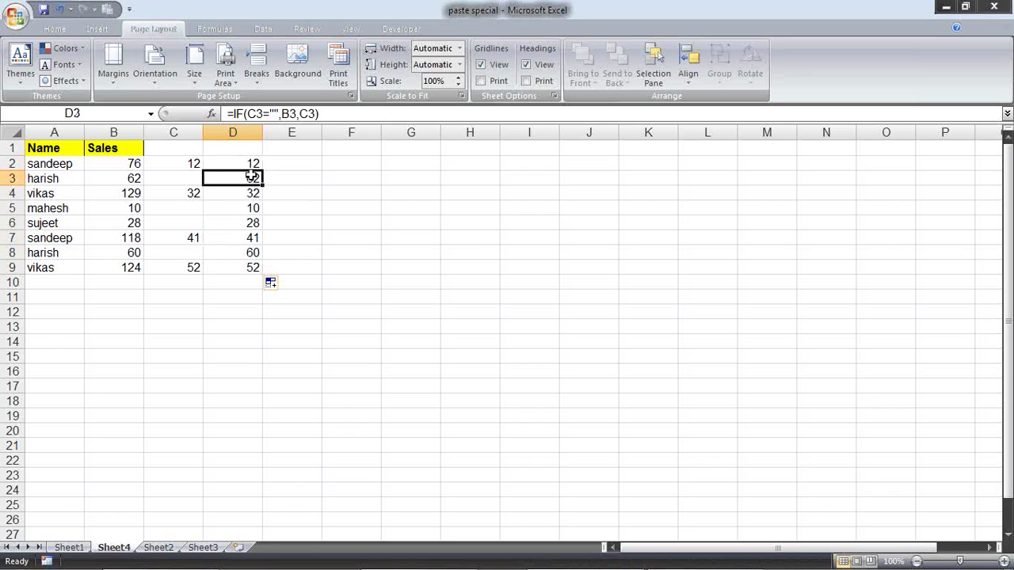
left_click(253, 191)
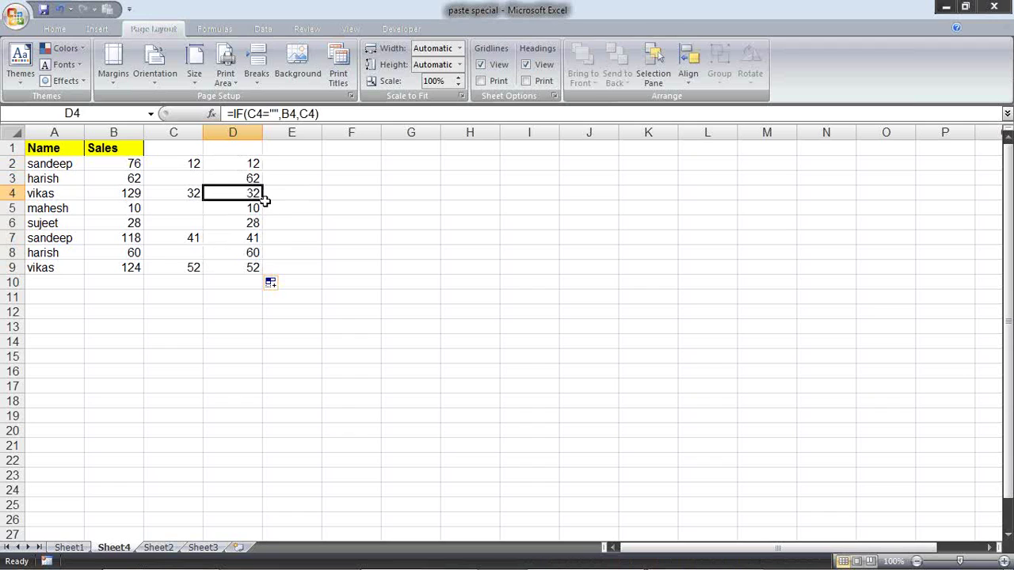
left_click(257, 205)
left_click_drag(252, 164, 255, 269)
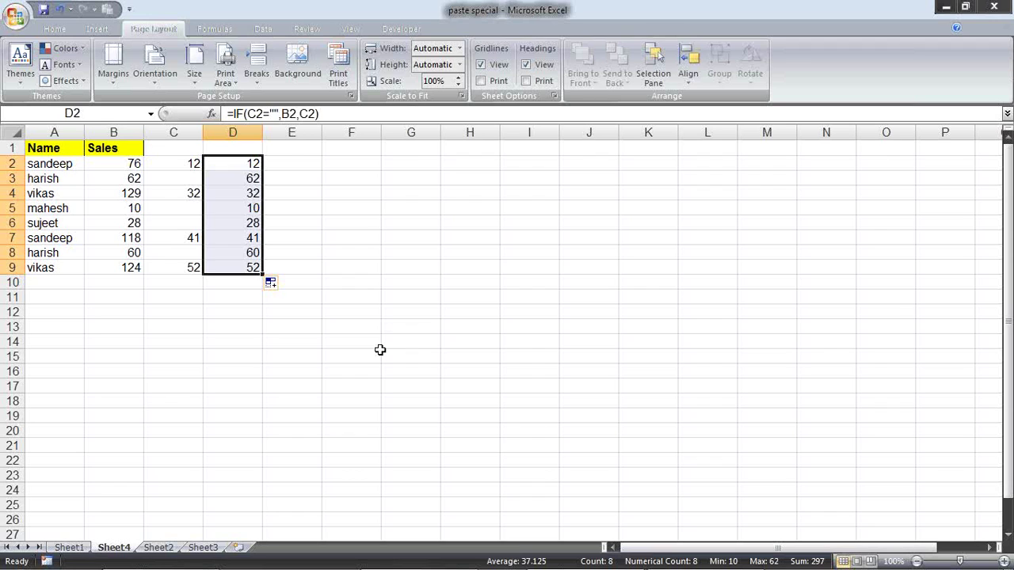
key("Delete")
left_click(324, 237)
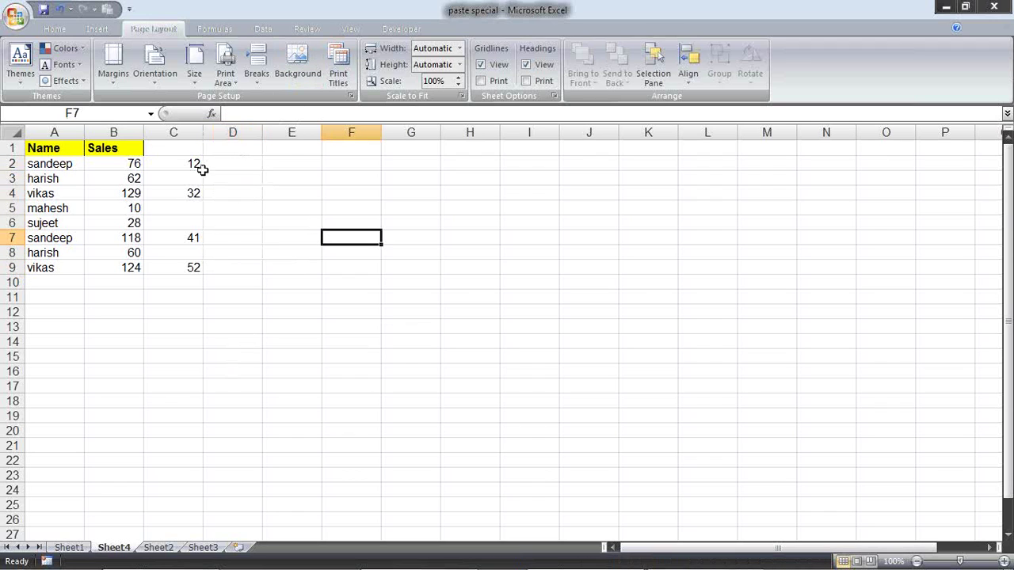
Step: Copy the column C values C2:C9 and paste them onto the Sales cells
left_click_drag(202, 168, 194, 266)
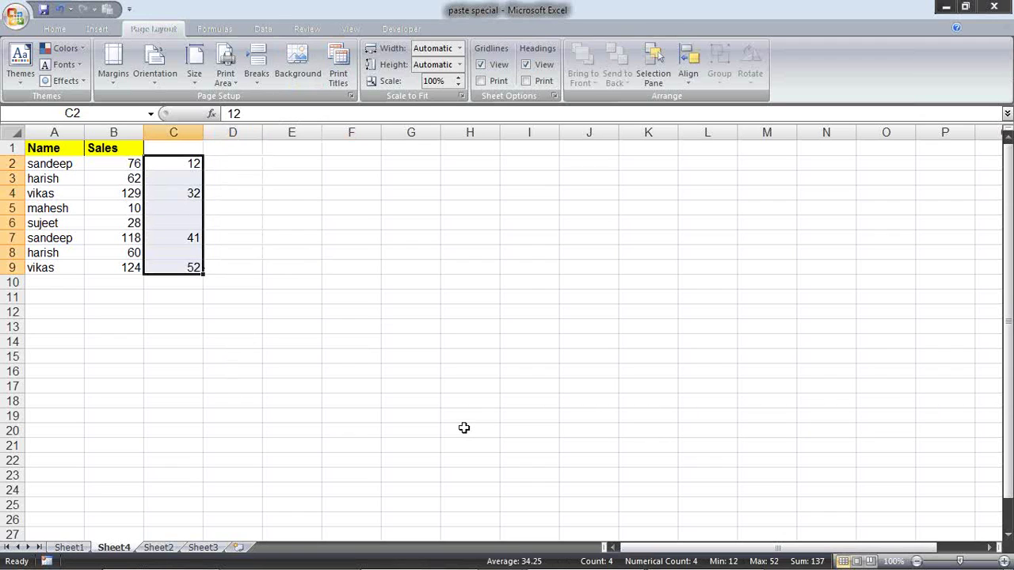
key("ctrl+c")
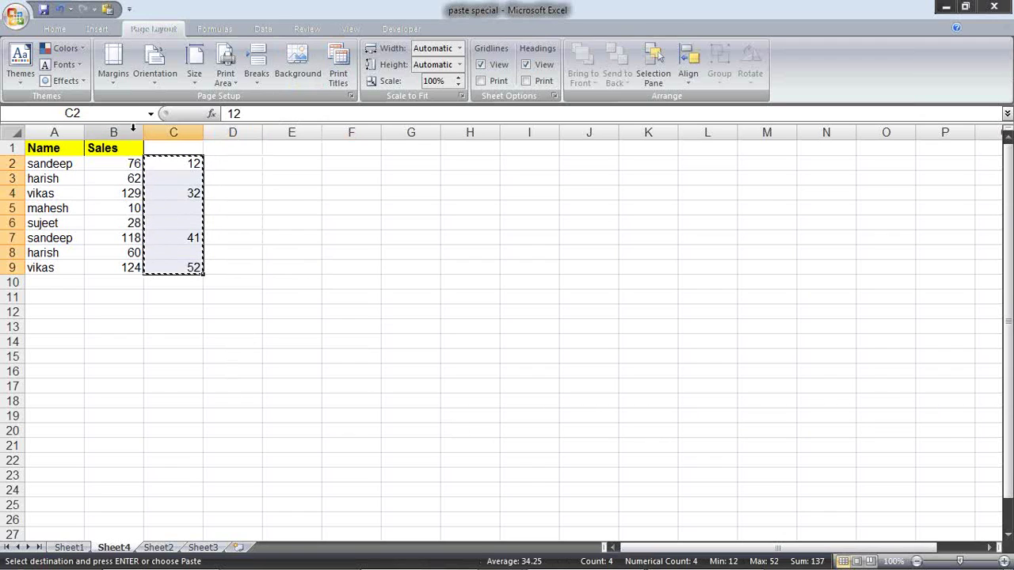
left_click_drag(124, 163, 129, 263)
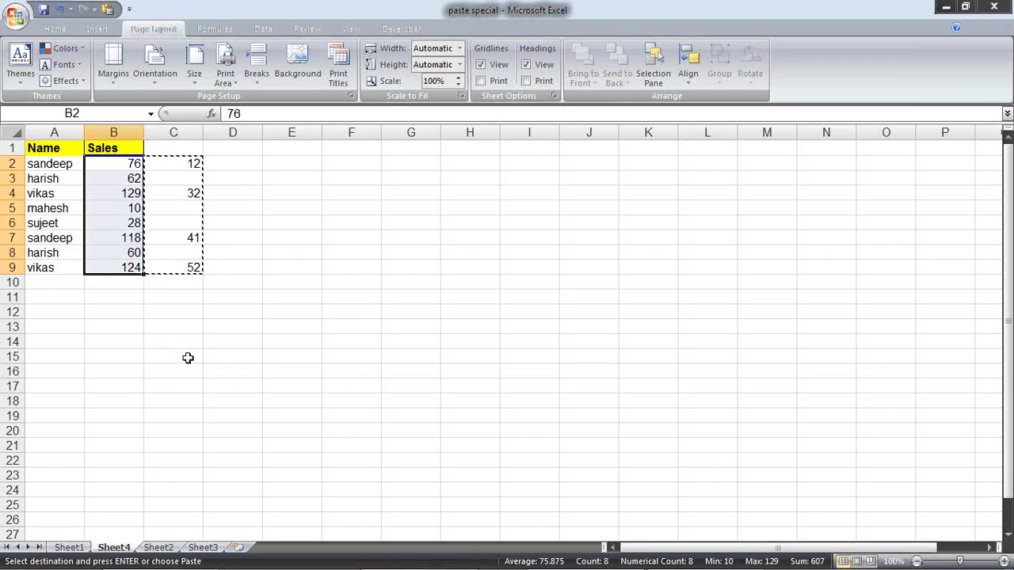
key("ctrl+v")
Step: Paste Special with Skip Blanks so 12, 32, 41 and 52 replace only their matching Sales rows
key("alt+e")
key("s")
left_click_drag(555, 100, 340, 96)
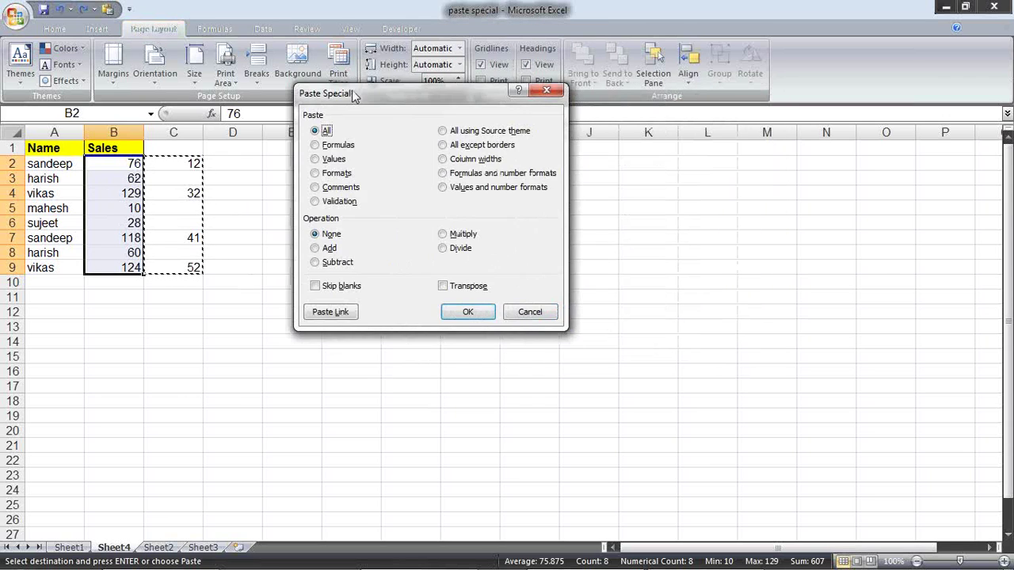
left_click(333, 286)
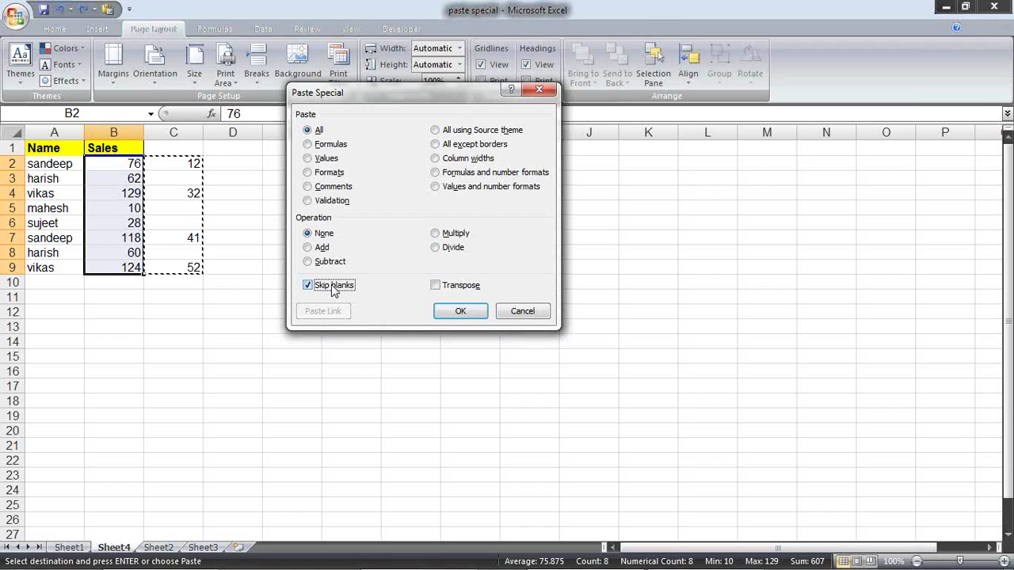
left_click(445, 314)
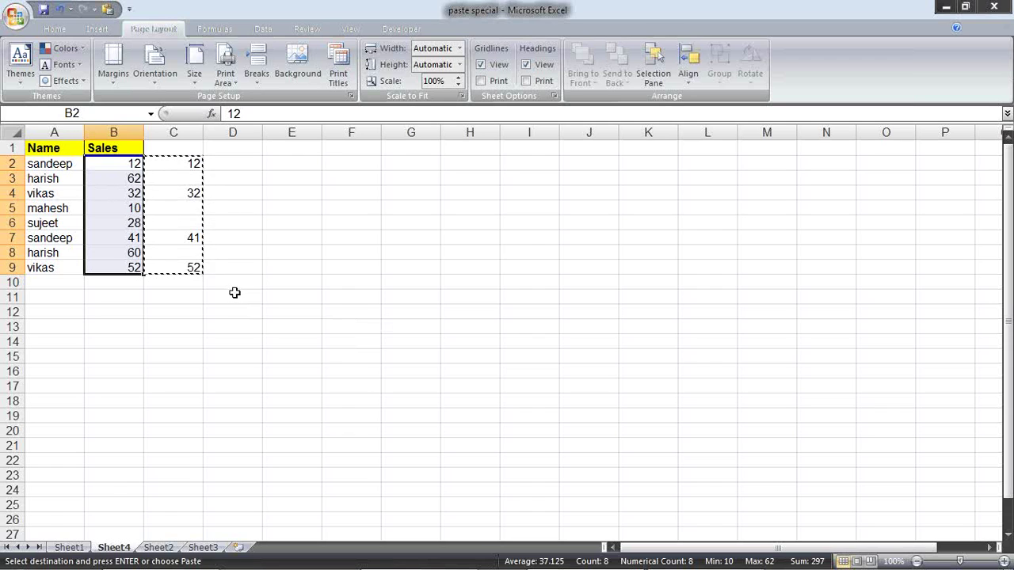
key("Escape")
left_click(216, 272)
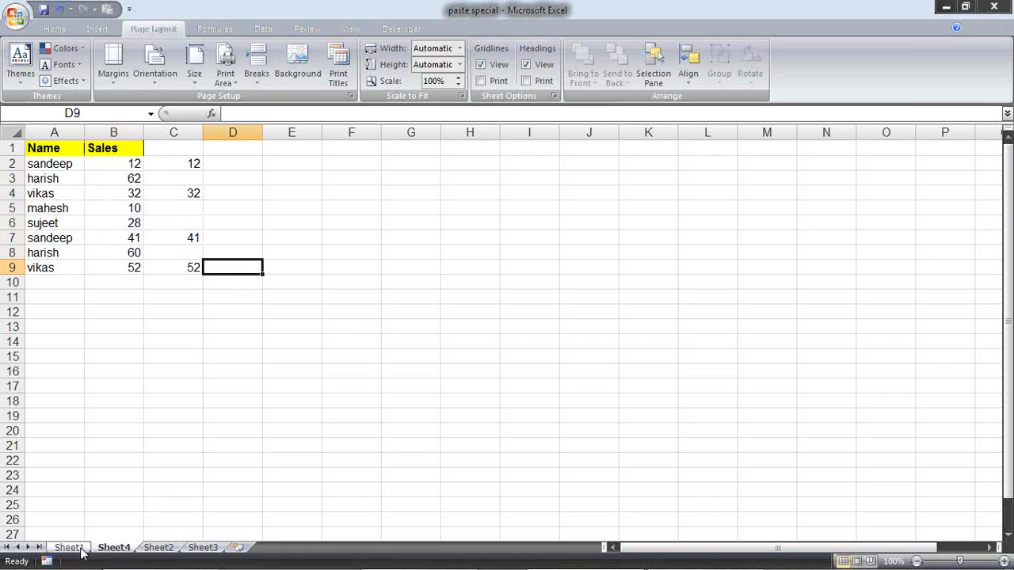
Step: Switch to Sheet2 and look over the Sales values and the 200 Target in D2
left_click(155, 548)
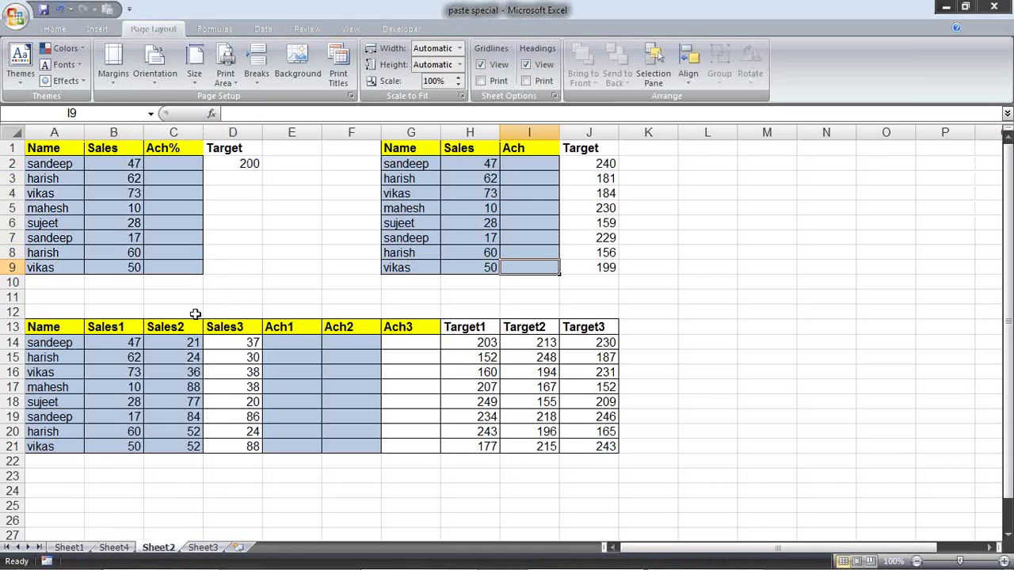
left_click(249, 224)
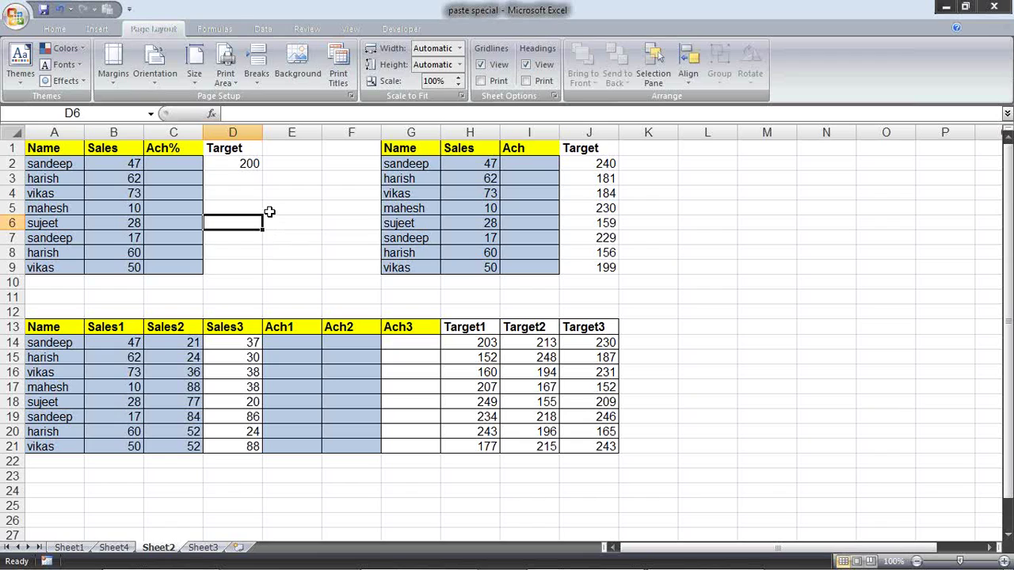
left_click(112, 163)
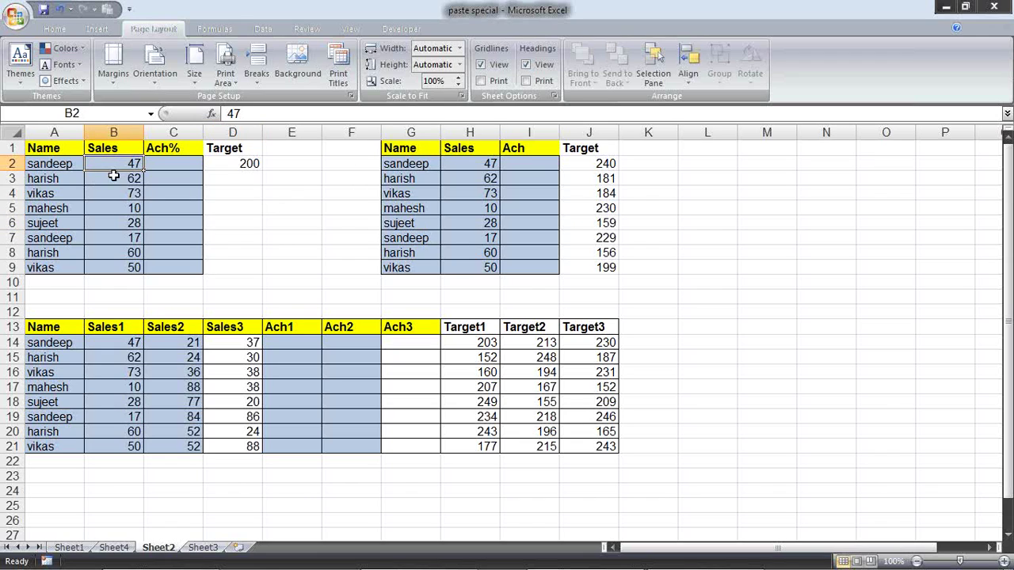
left_click(114, 179)
left_click(114, 197)
left_click(118, 221)
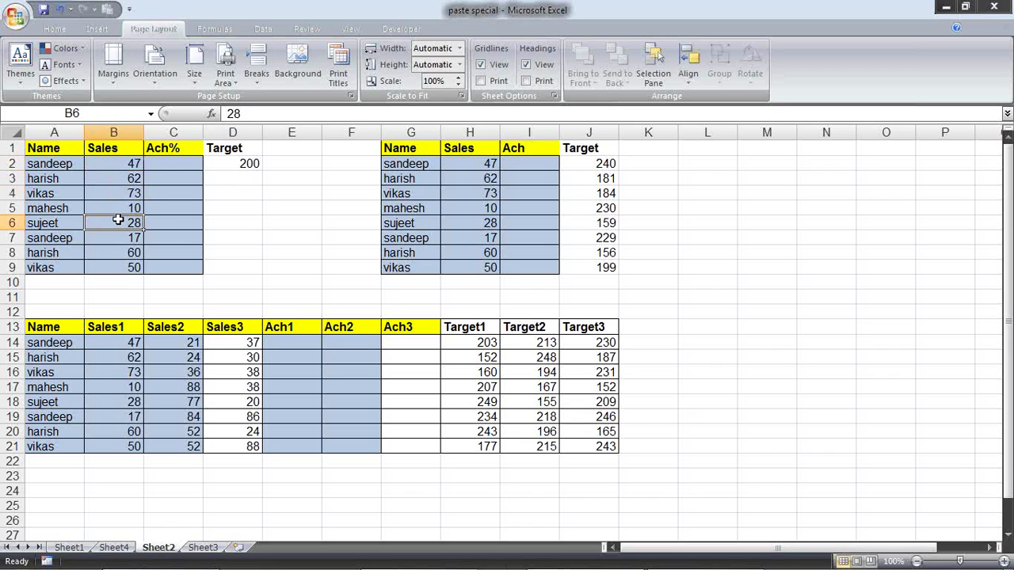
left_click(246, 161)
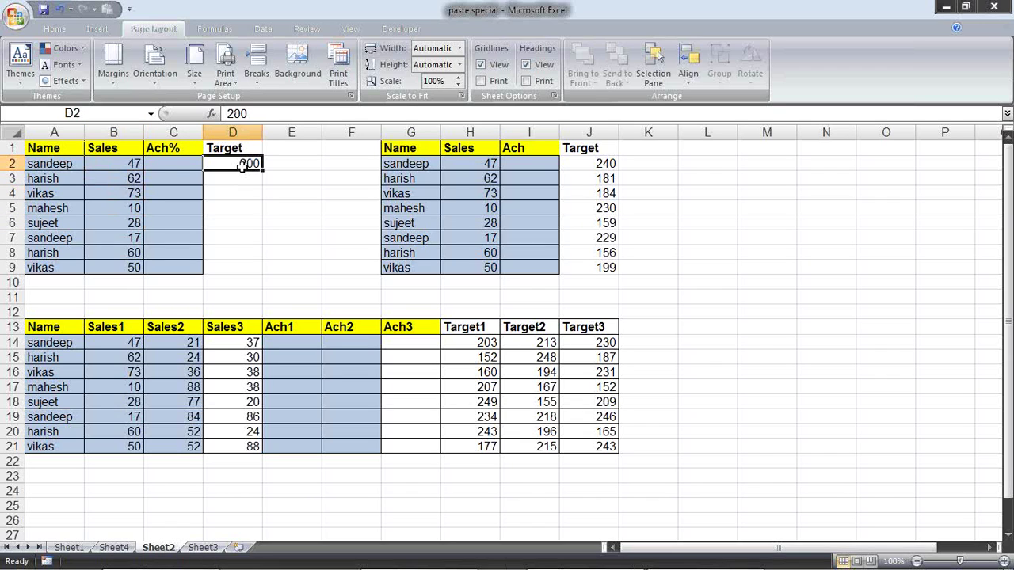
Step: Enter the Ach% formula =B2/$D$2 in C2
left_click(189, 164)
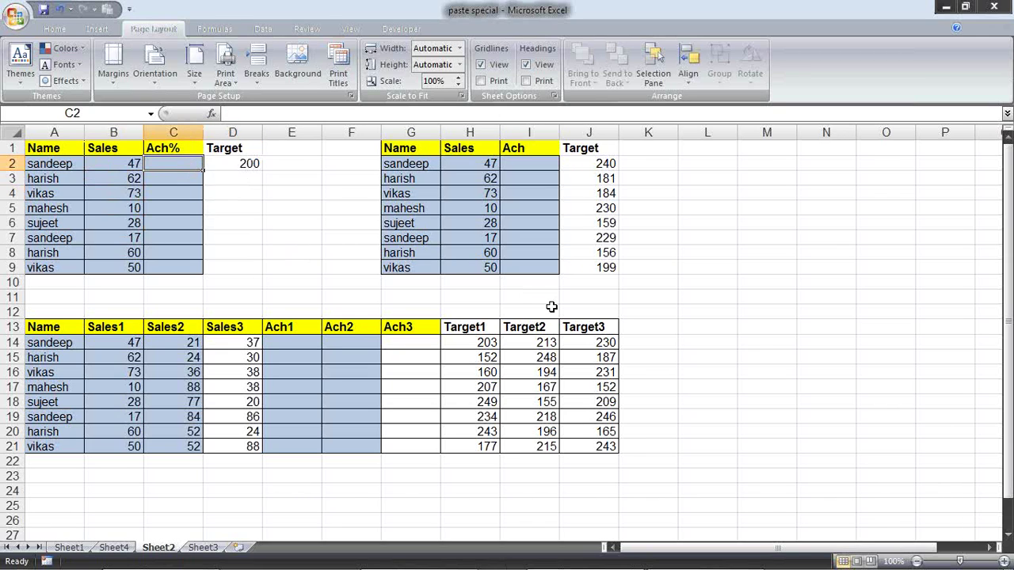
type("=")
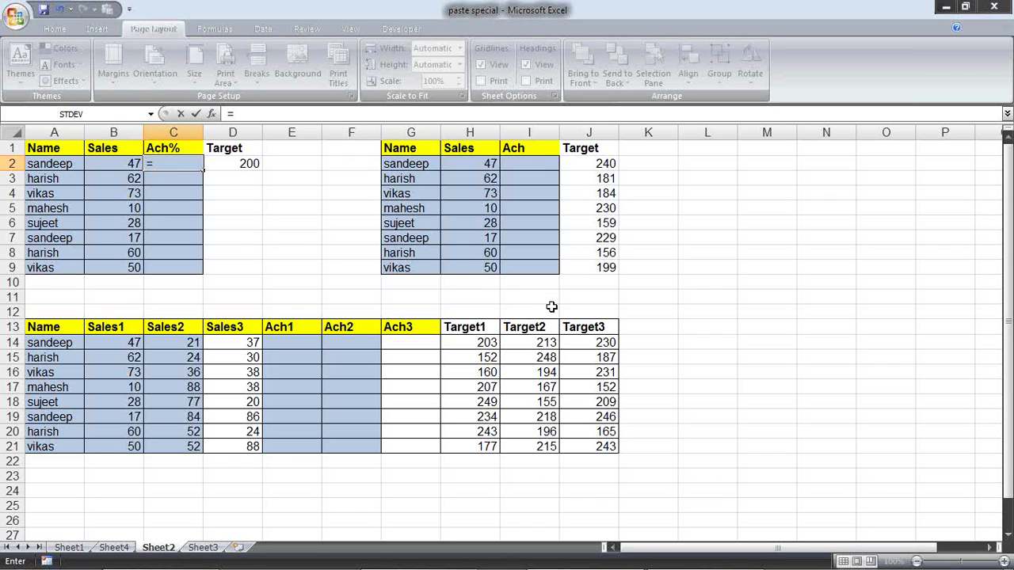
left_click(113, 159)
type("/")
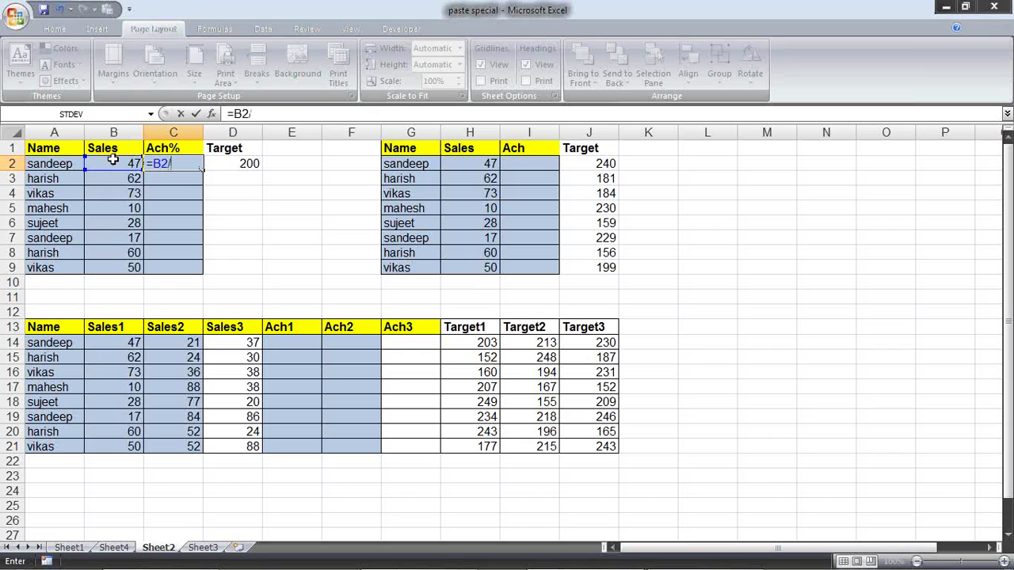
left_click(243, 164)
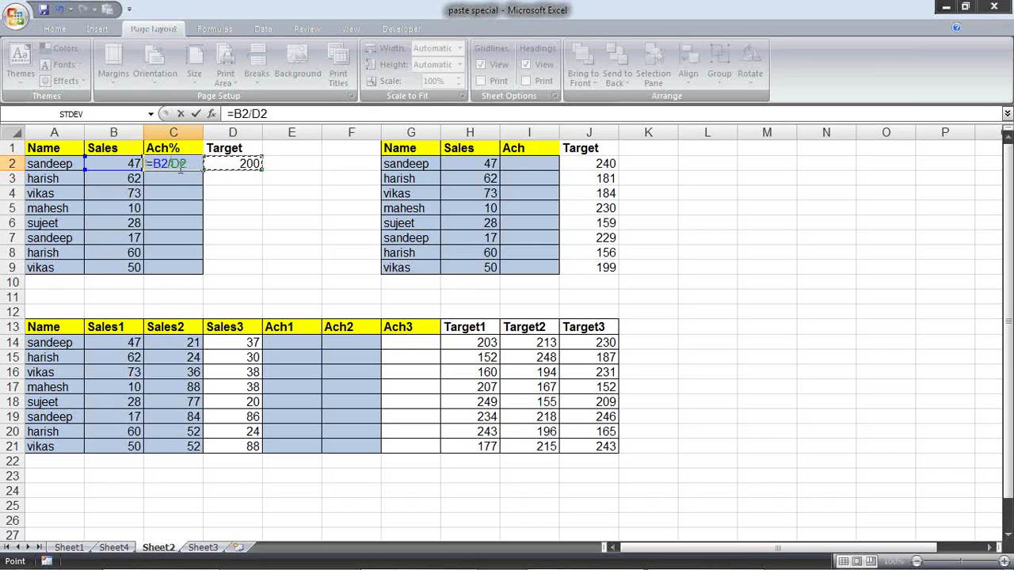
key("F4")
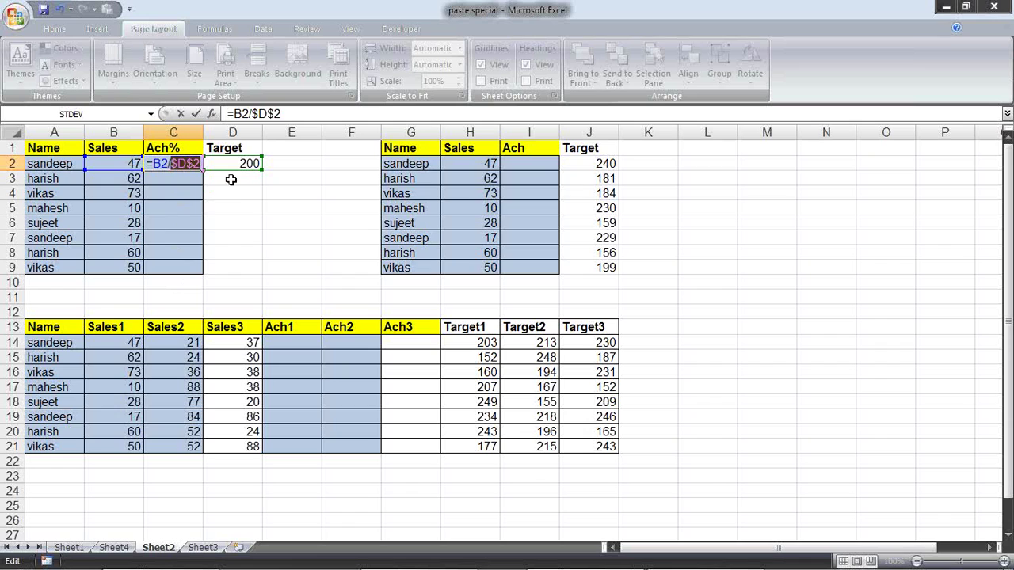
key("Return")
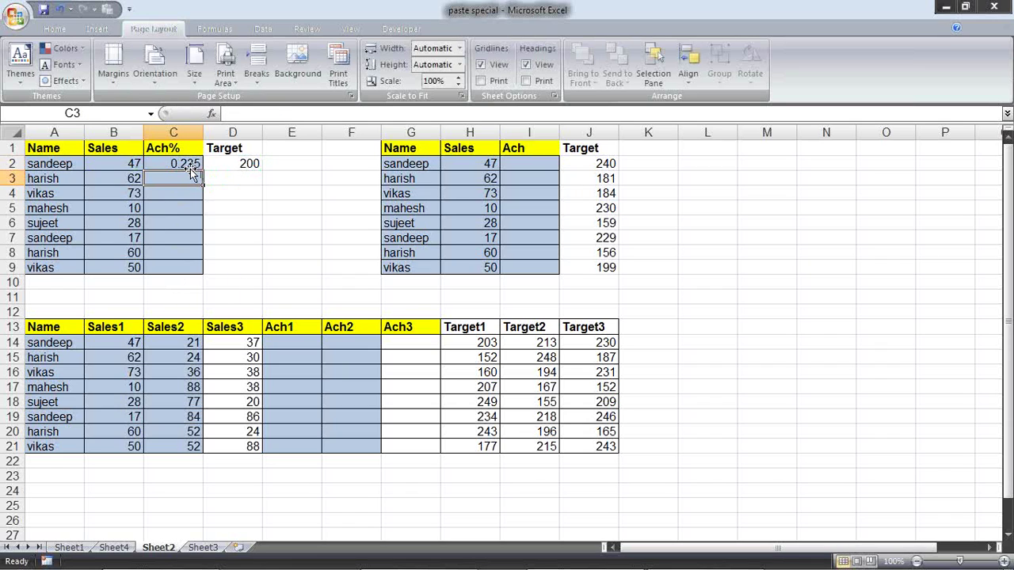
Step: Fill the formula down to C9, apply Percent Style, then clear C2:C9
left_click(196, 163)
left_click_drag(202, 167, 204, 273)
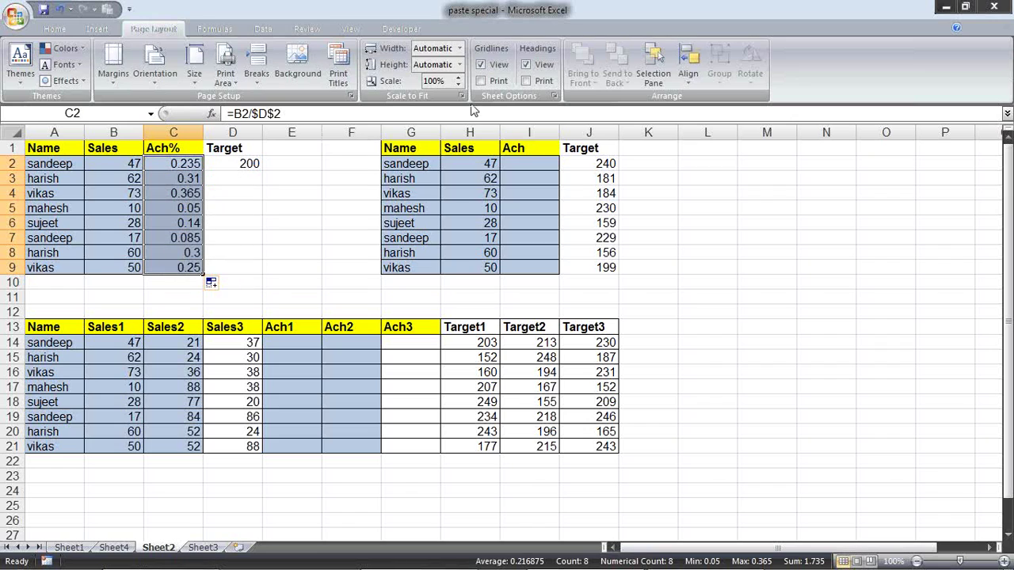
left_click(55, 28)
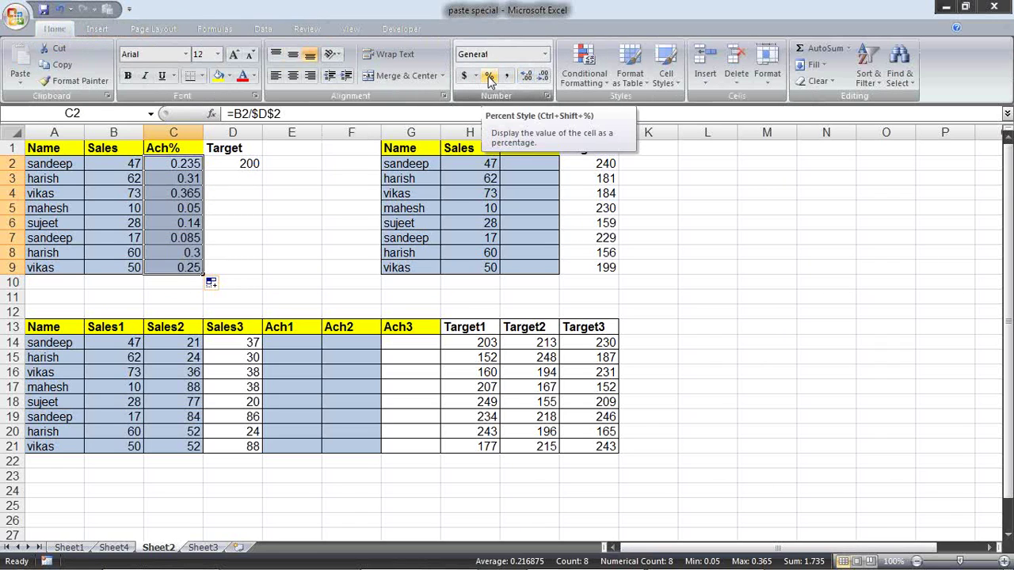
left_click(489, 78)
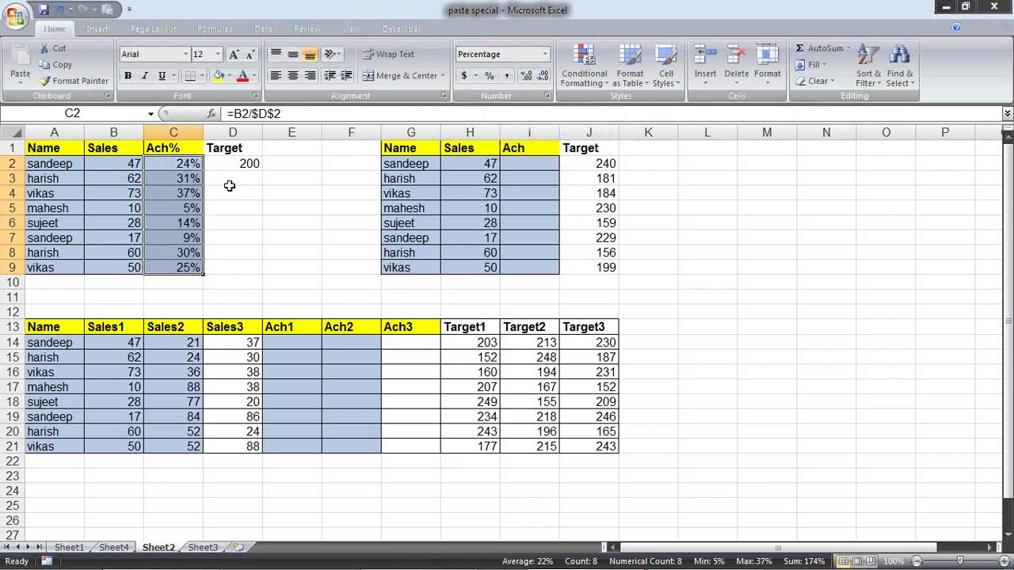
key("Delete")
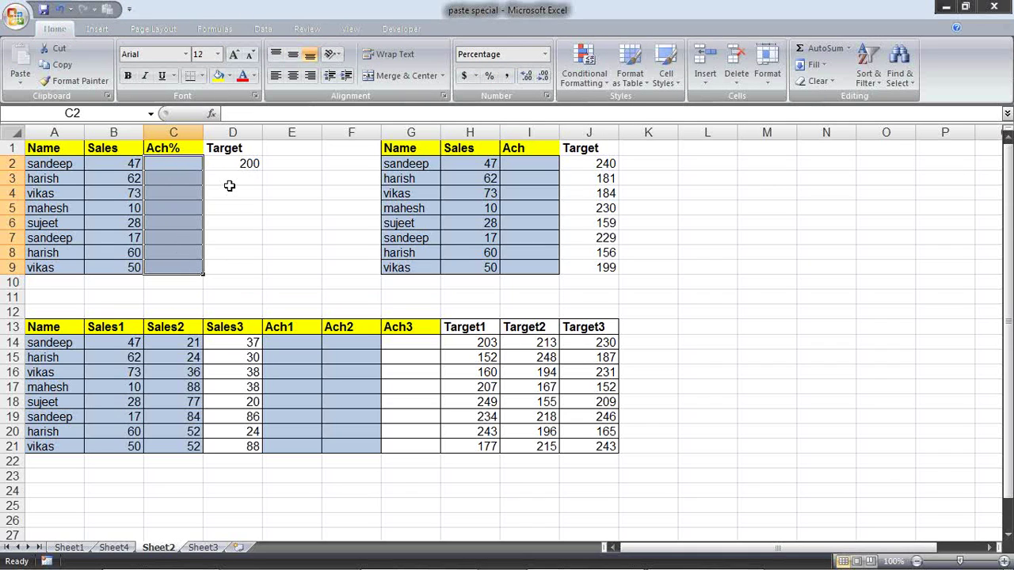
Step: Copy the Sales values B2:B9 into the Ach% cells C2:C9
left_click(230, 187)
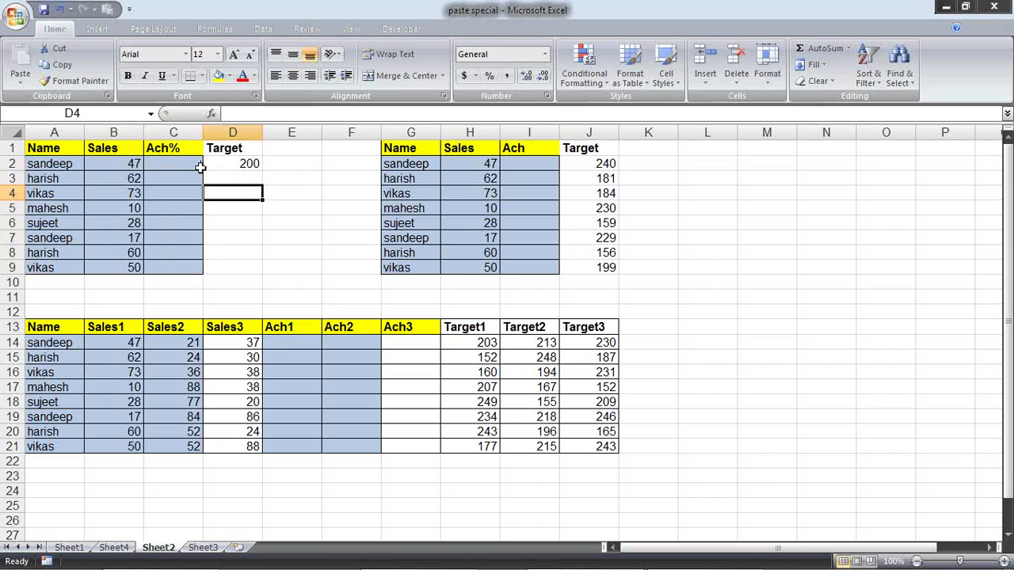
left_click(242, 165)
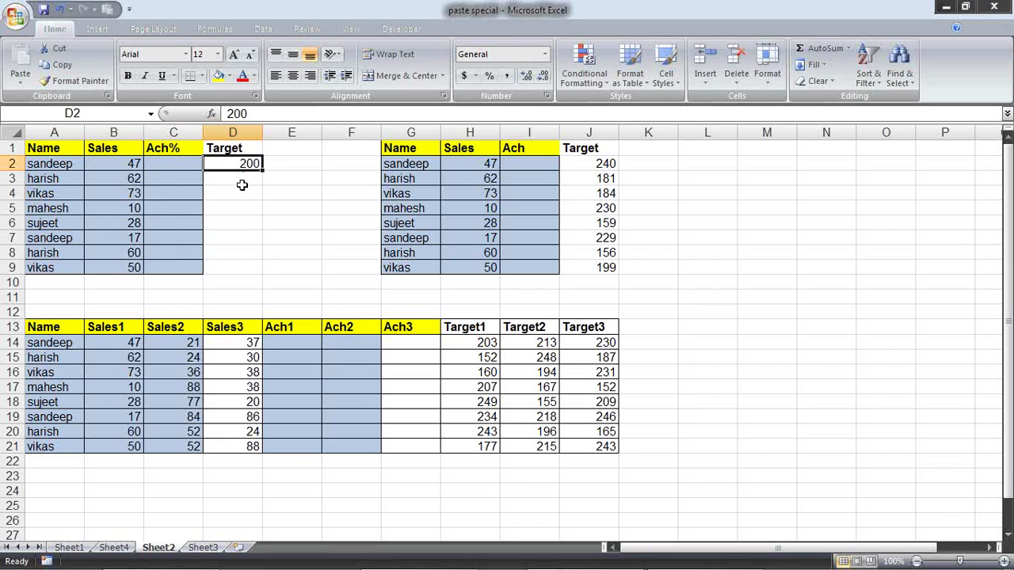
mouse_move(130, 164)
left_mouse_down()
mouse_move(128, 285)
mouse_move(130, 266)
left_mouse_up()
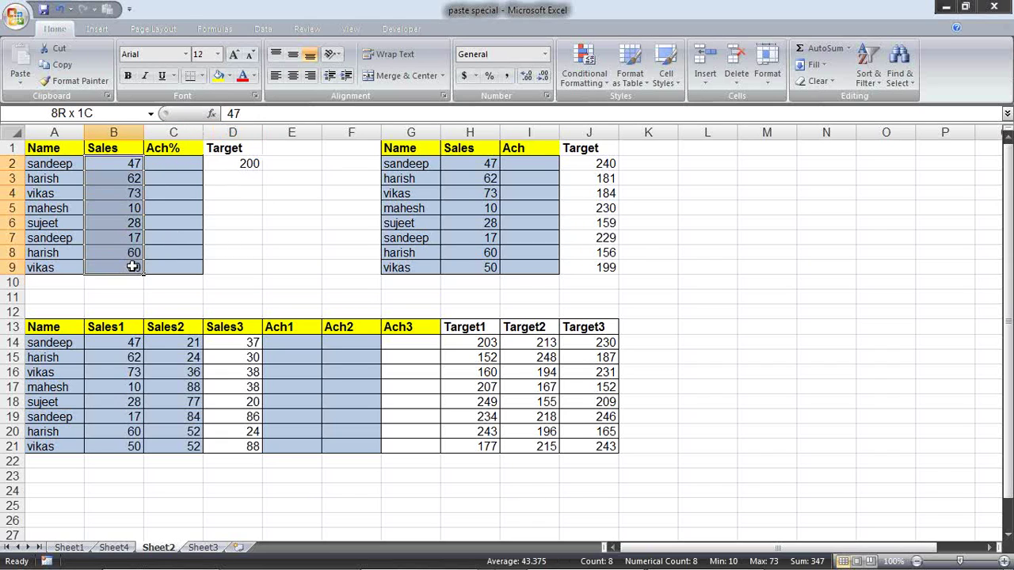
key("ctrl+c")
left_click(183, 170)
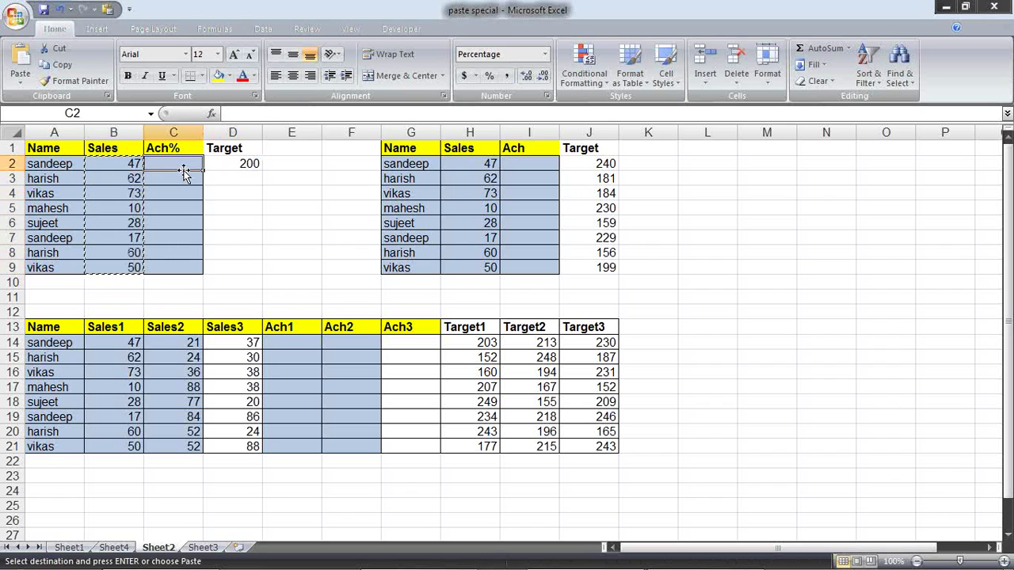
key("Return")
left_click(185, 172)
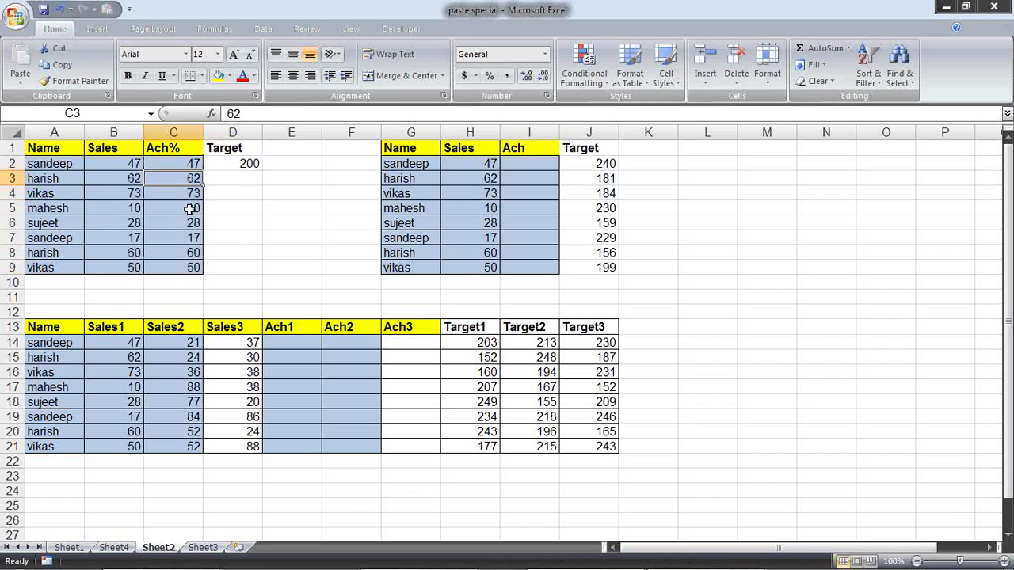
Step: Paste Special Divide the 200 Target from D2 onto C2:C9 and format as percentages
left_click(230, 163)
left_click_drag(190, 167, 189, 270)
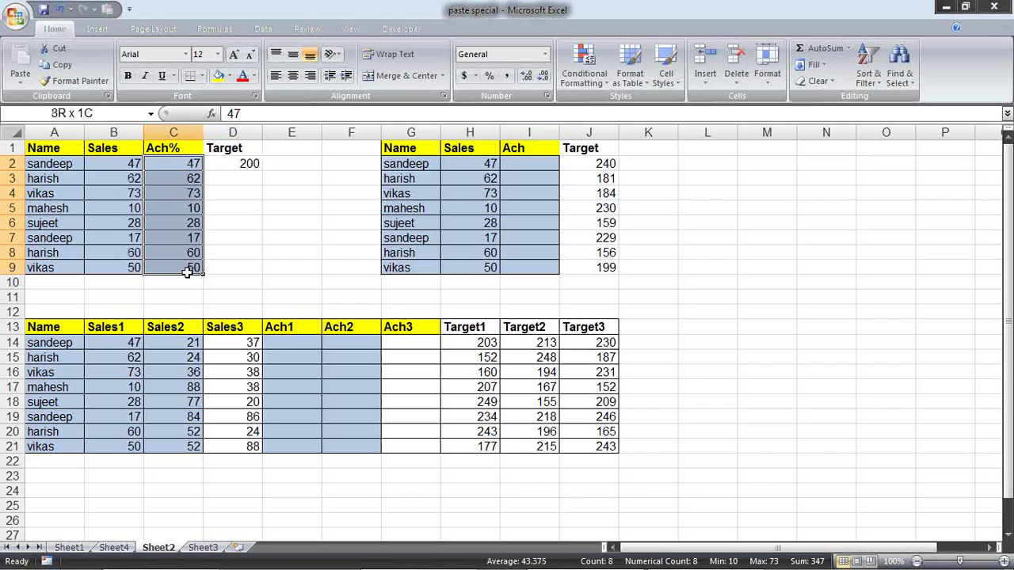
left_click(226, 163)
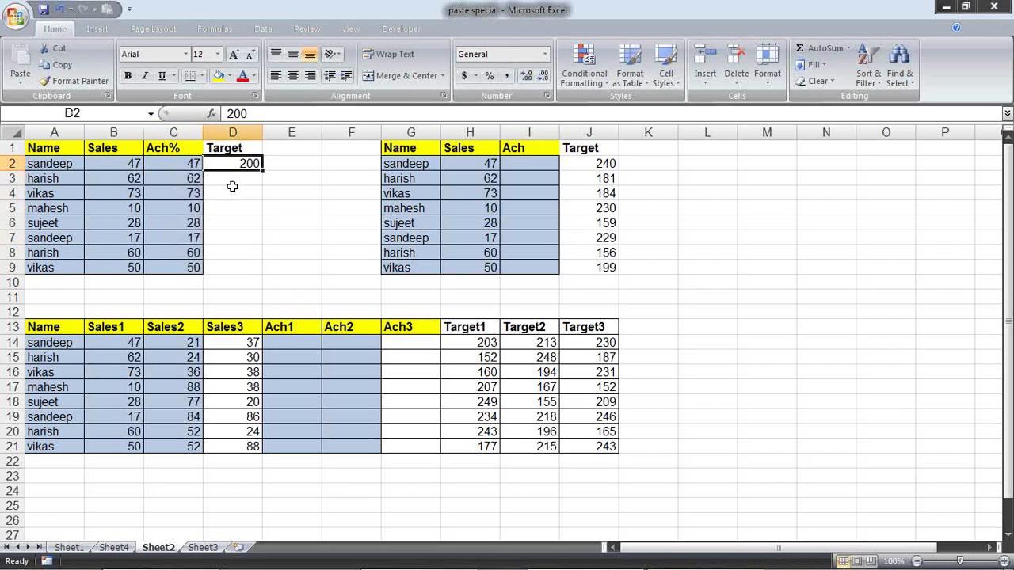
key("ctrl+c")
left_click_drag(187, 166, 184, 269)
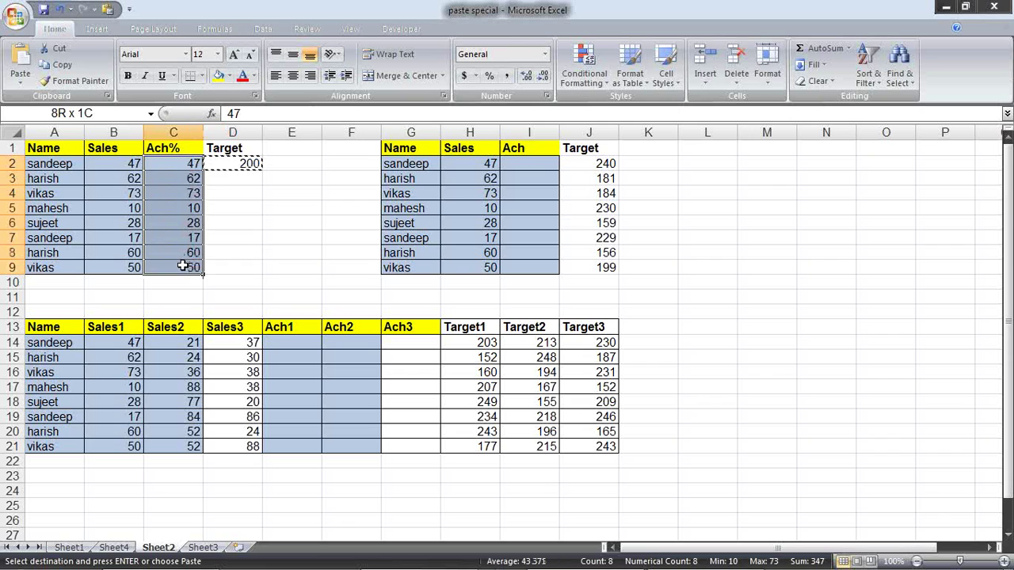
right_click(183, 166)
left_click(255, 163)
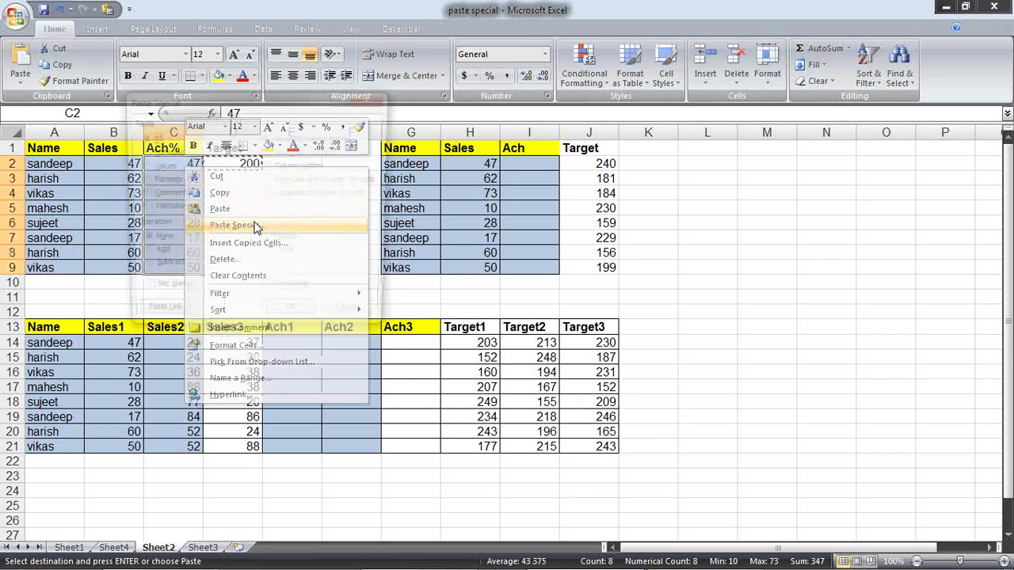
left_click(270, 254)
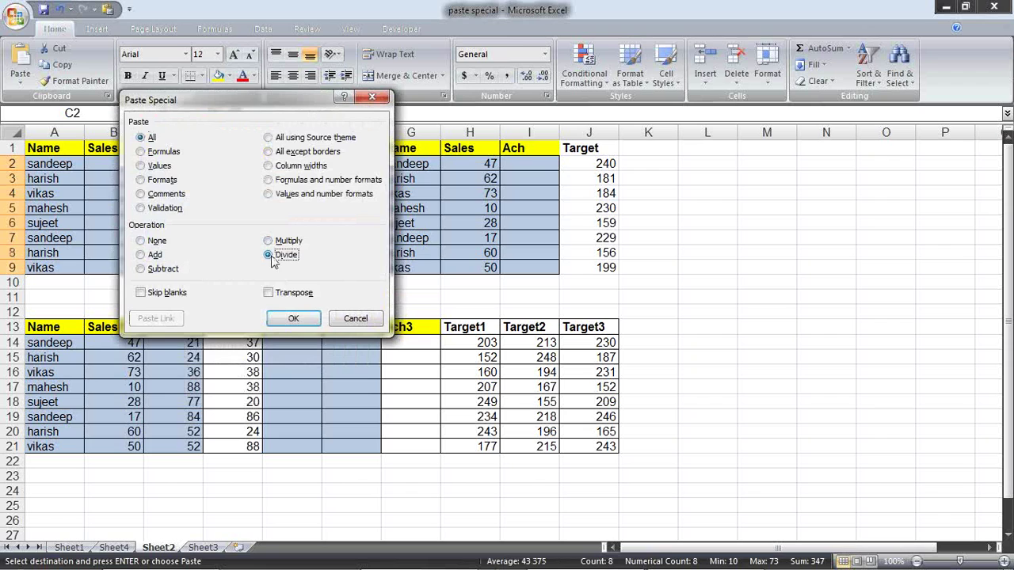
left_click(293, 318)
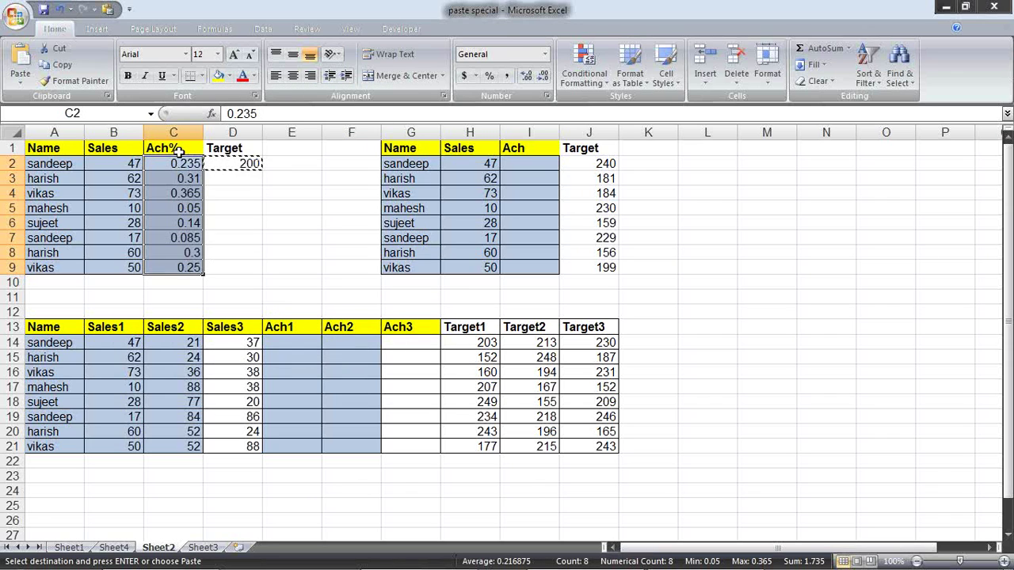
left_click(489, 75)
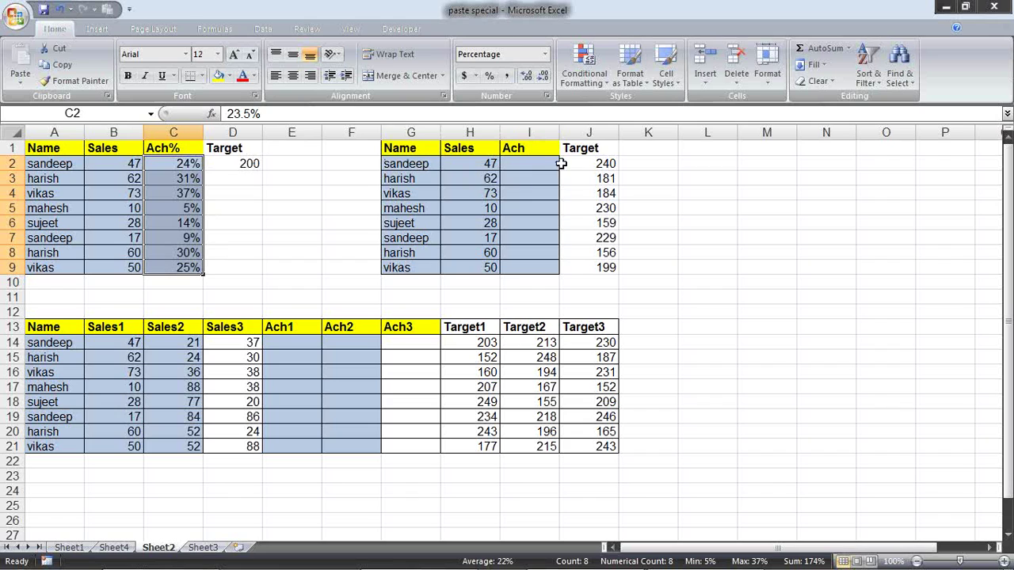
Step: Copy the Sales values H2:H9 into the Ach cells I2:I9
left_click_drag(575, 168, 576, 269)
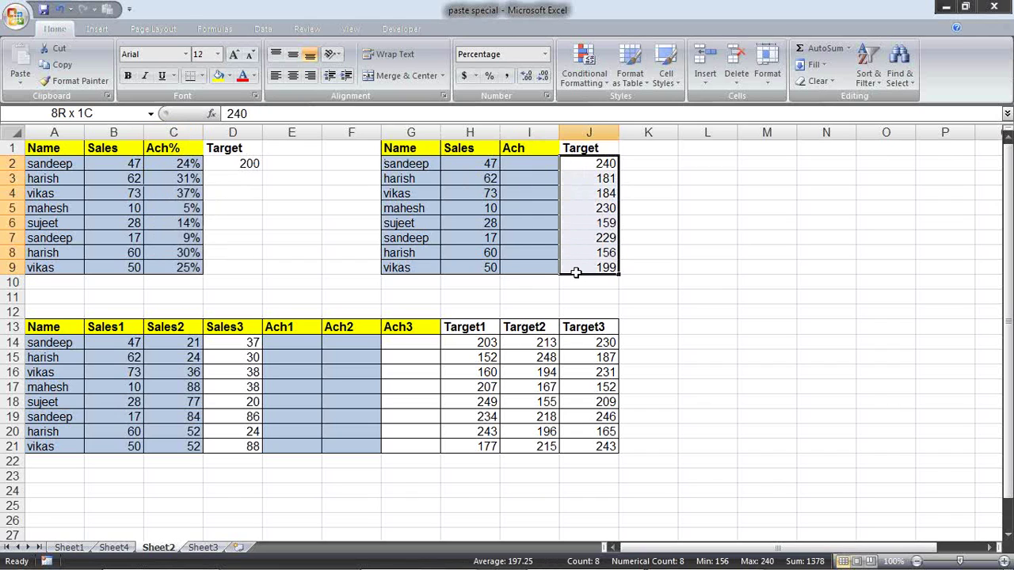
left_click(218, 164)
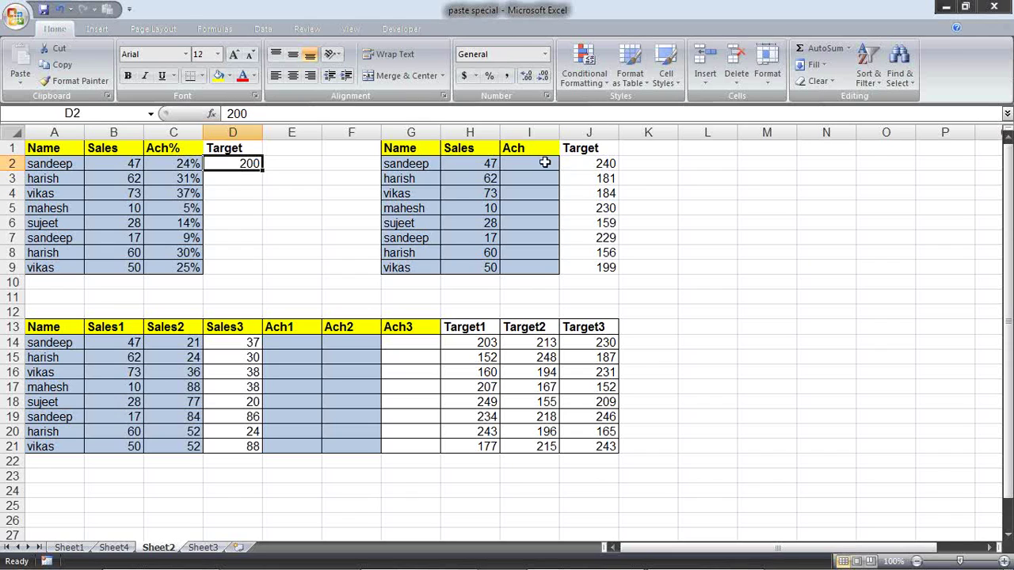
left_click_drag(492, 163, 491, 266)
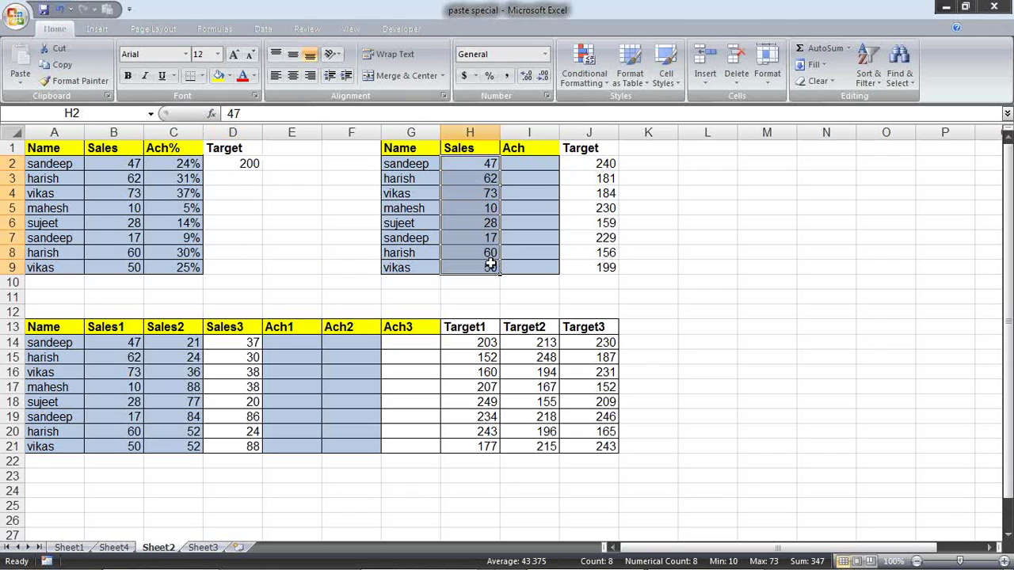
key("ctrl+c")
left_click(540, 163)
key("ctrl+v")
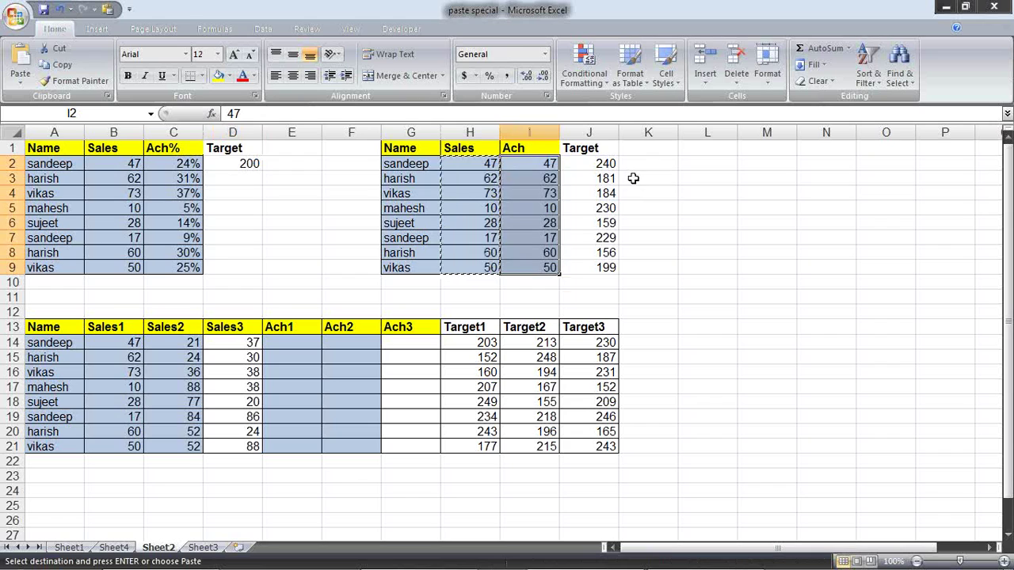
key("Escape")
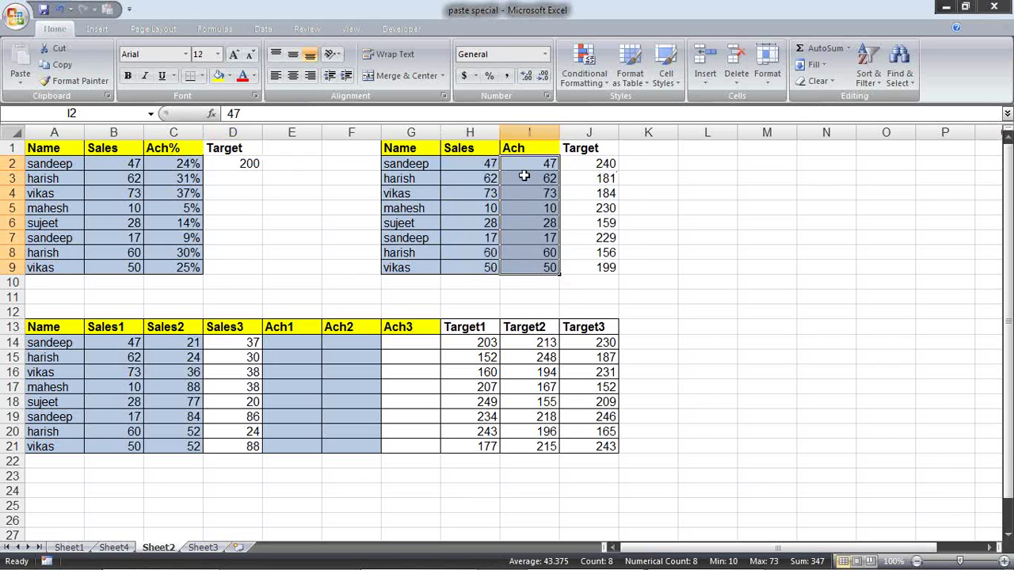
Step: Paste Special Divide the per-row Targets J2:J9 onto I2:I9 and apply Percent Style
left_click_drag(605, 166, 603, 263)
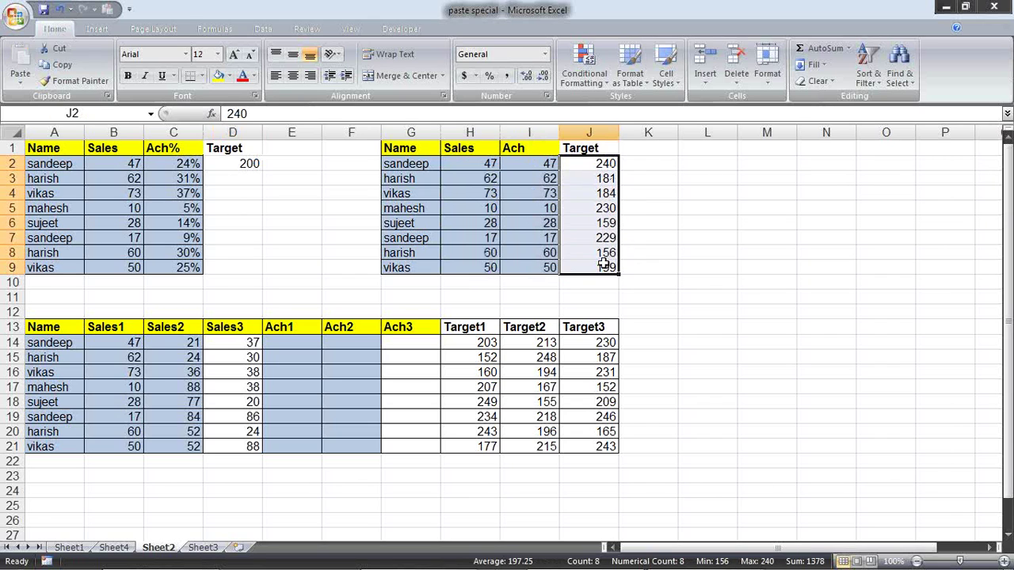
key("ctrl+c")
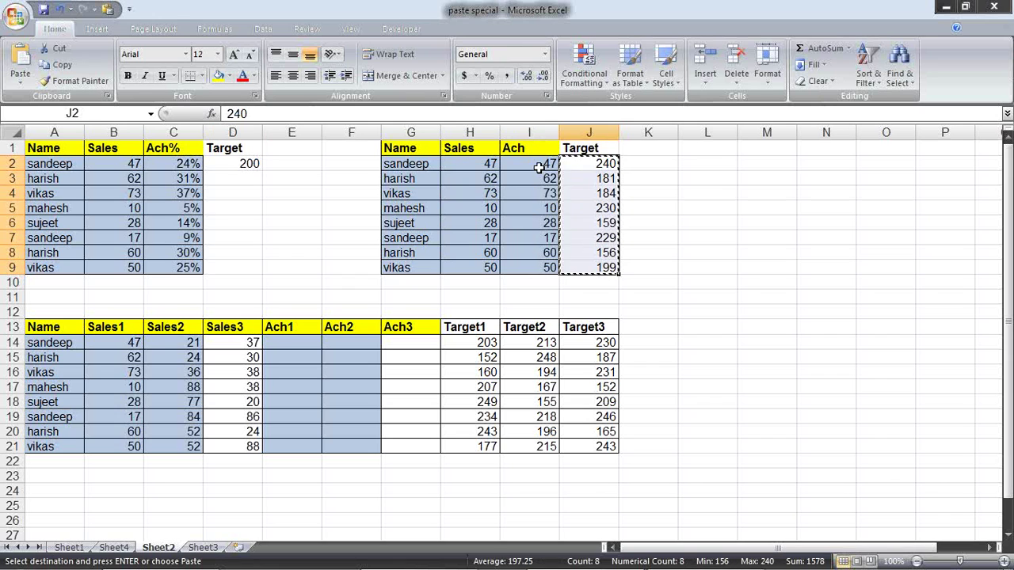
left_click_drag(543, 166, 536, 266)
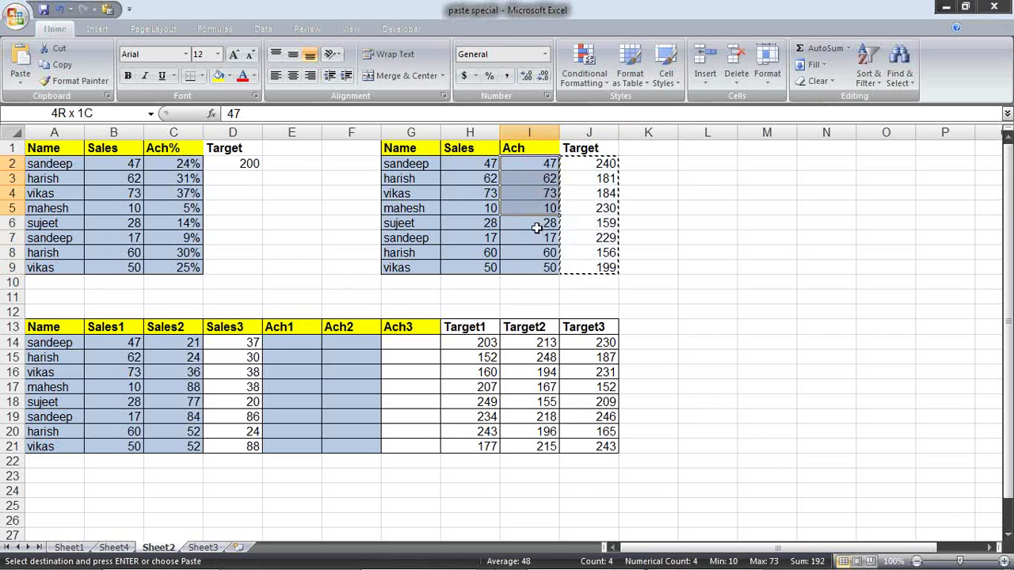
right_click(542, 166)
left_click(550, 228)
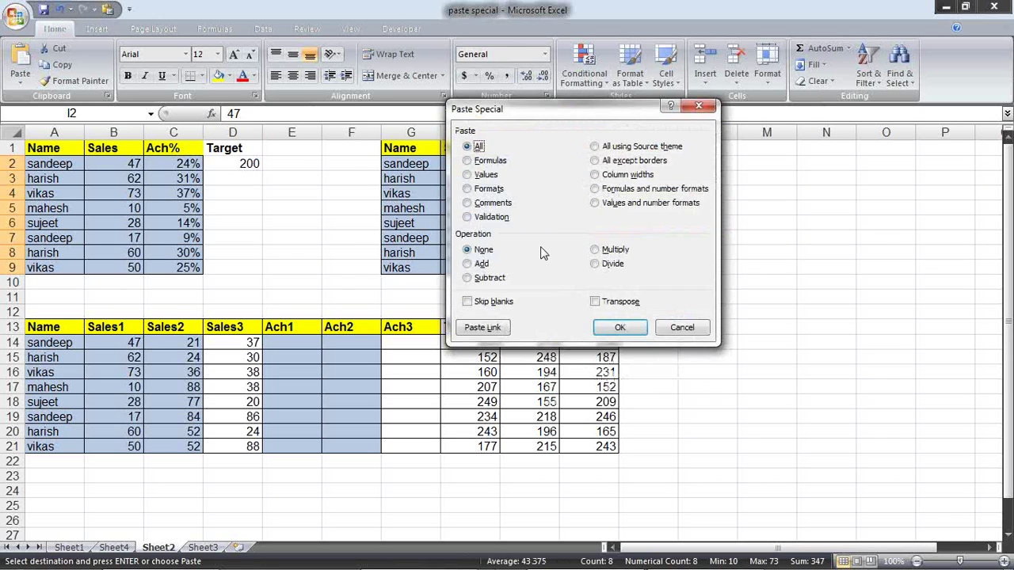
left_click(595, 264)
left_click(621, 327)
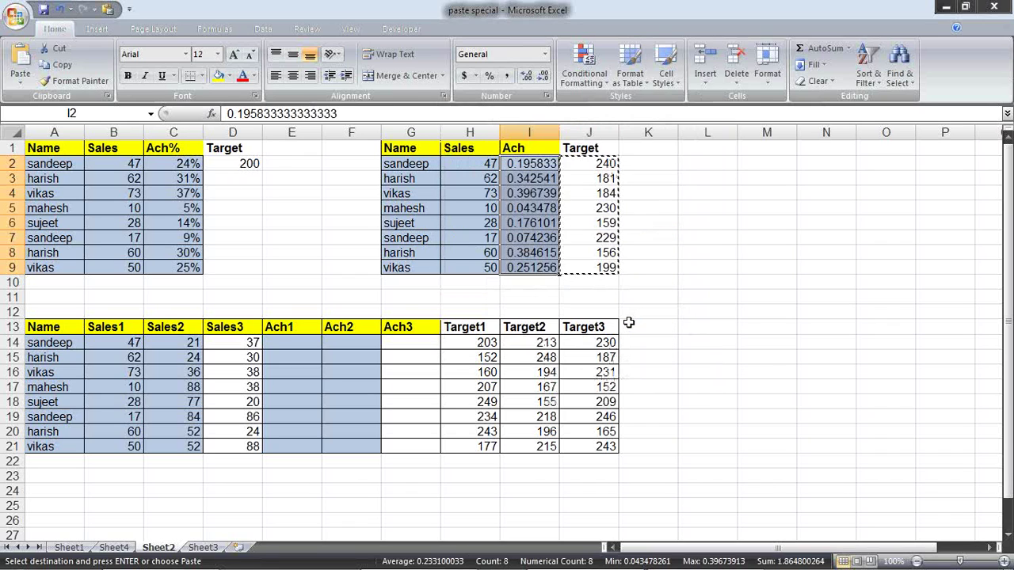
left_click(488, 76)
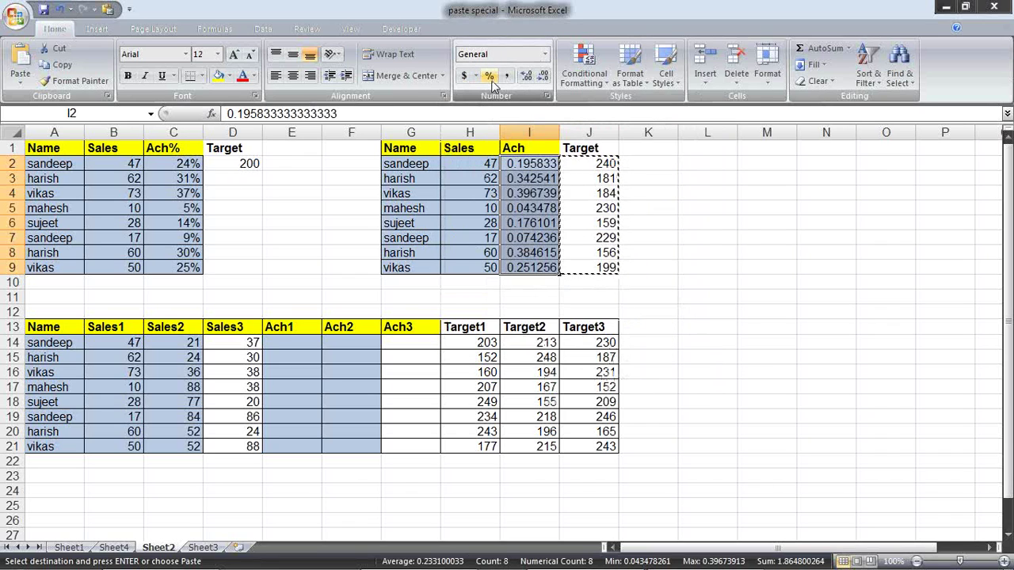
Step: Check the Ach percentages against each row's Sales and Target values
left_click(601, 163)
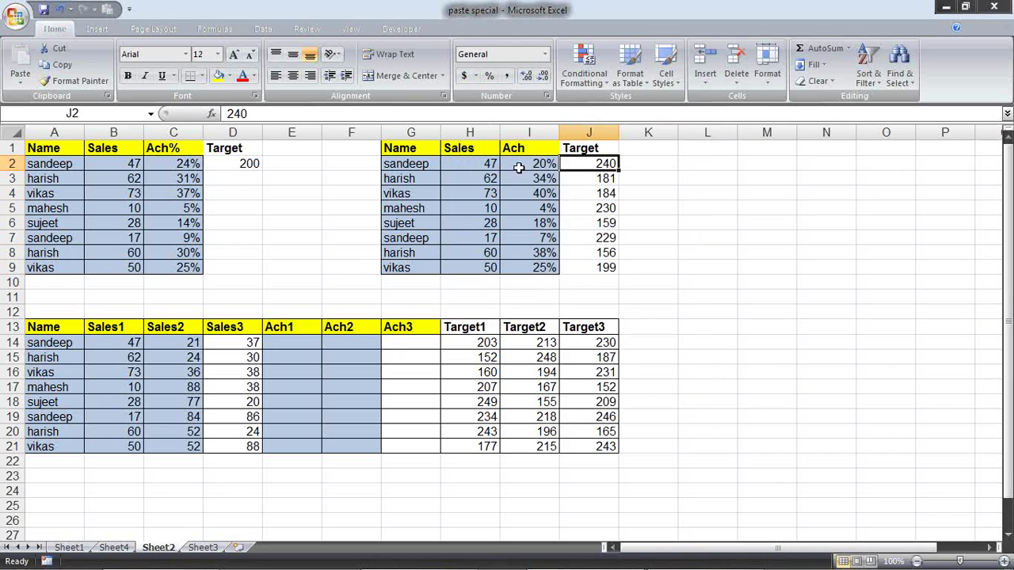
left_click(467, 163)
left_click(610, 162)
left_click(473, 180)
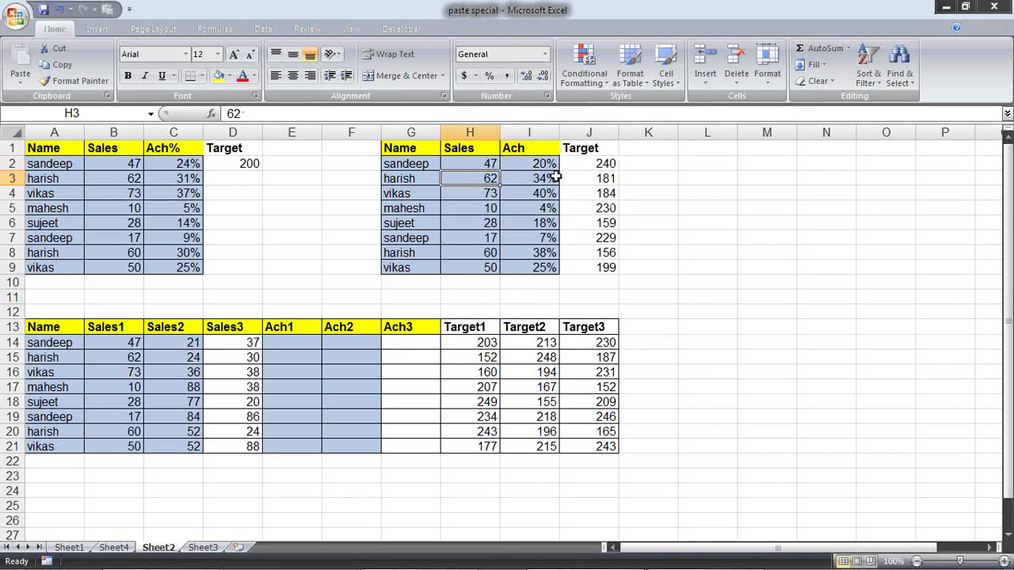
left_click_drag(584, 180, 578, 197)
left_click(586, 177)
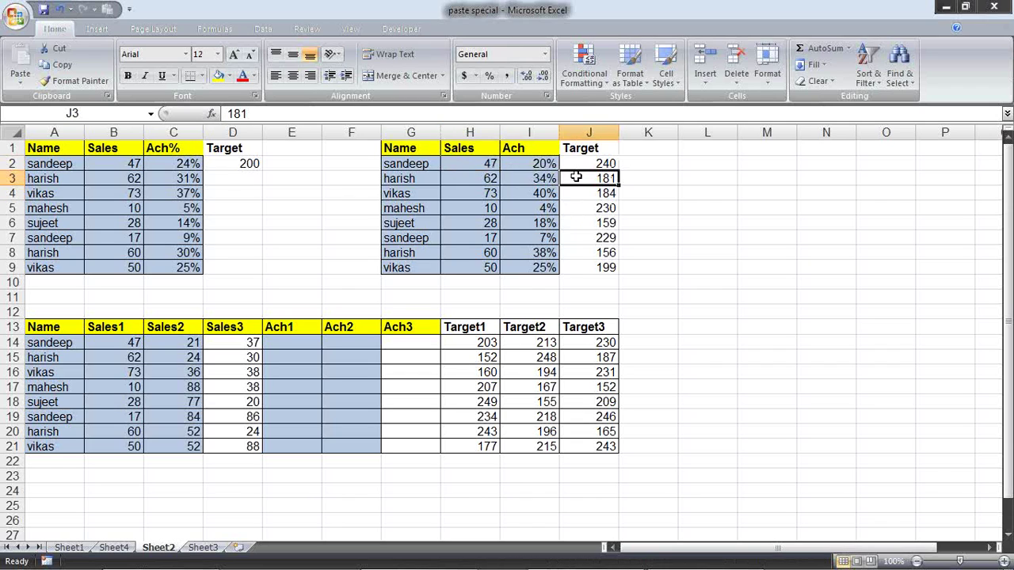
left_click_drag(545, 163, 546, 267)
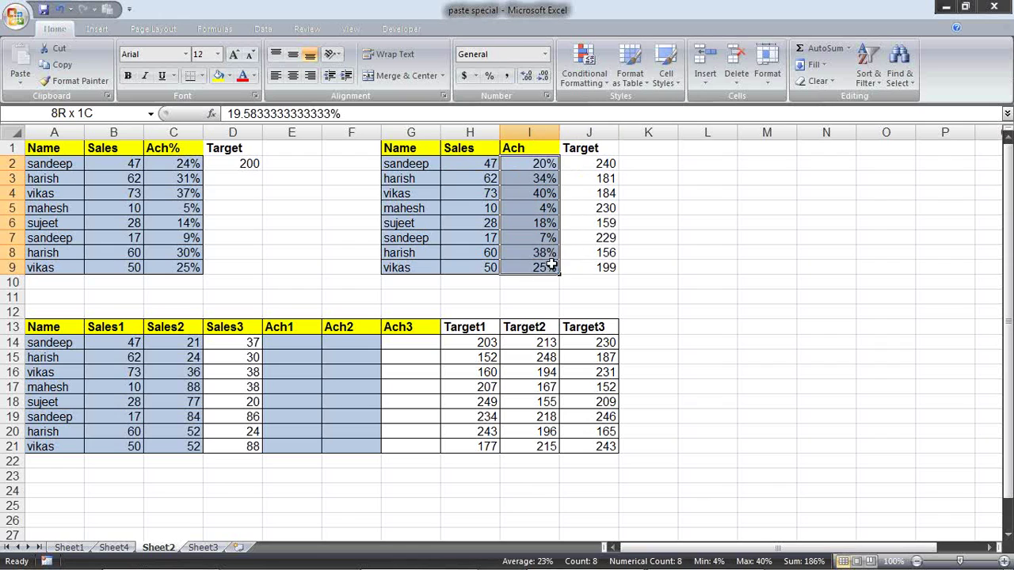
left_click_drag(589, 164, 605, 268)
left_click_drag(545, 164, 543, 269)
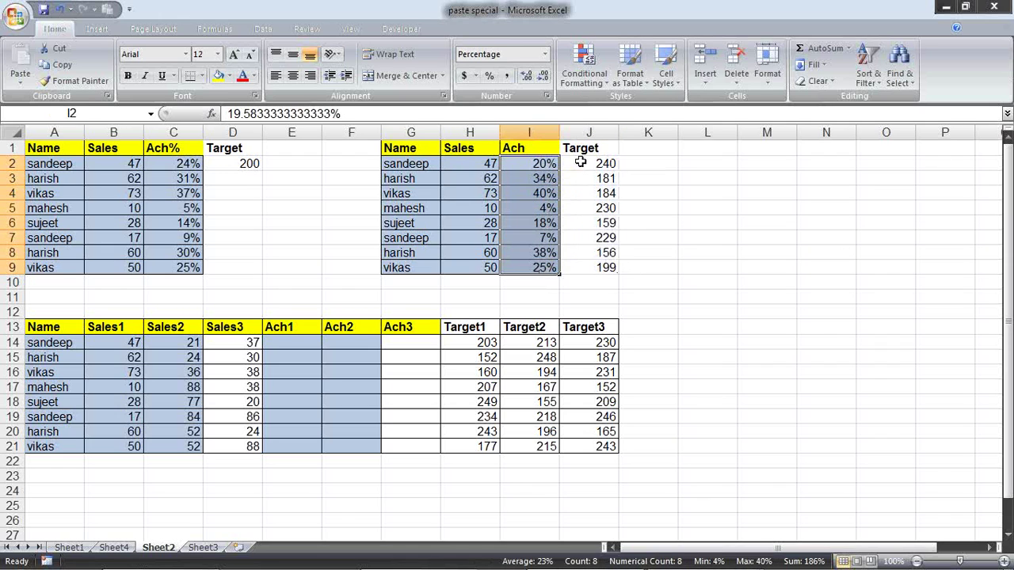
left_click_drag(579, 162, 590, 270)
left_click_drag(545, 165, 548, 271)
left_click_drag(648, 190, 623, 211)
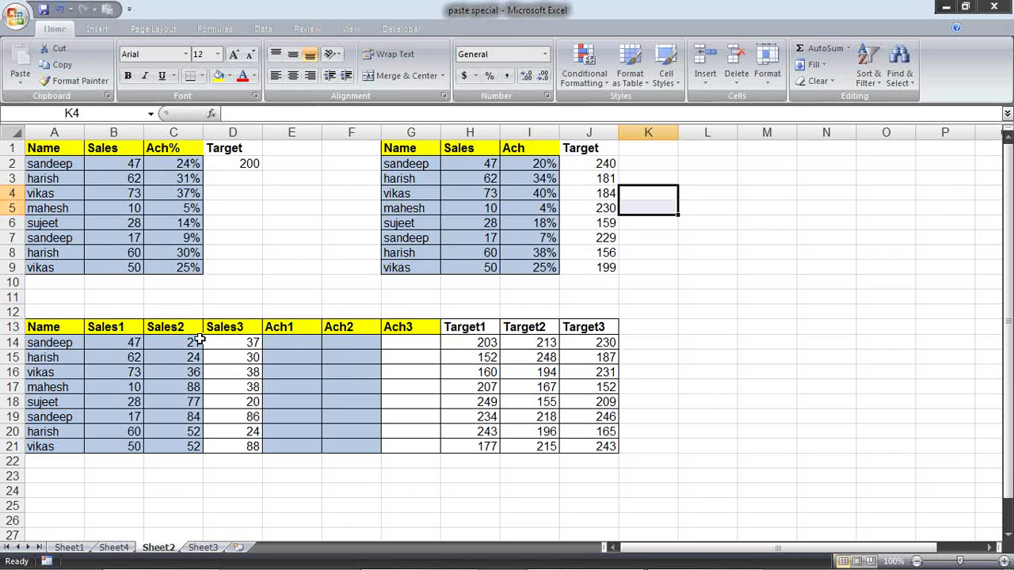
Step: Copy Sales1–Sales3 into Ach1–Ach3 and compare the first rows with their Targets
left_click_drag(119, 343, 252, 448)
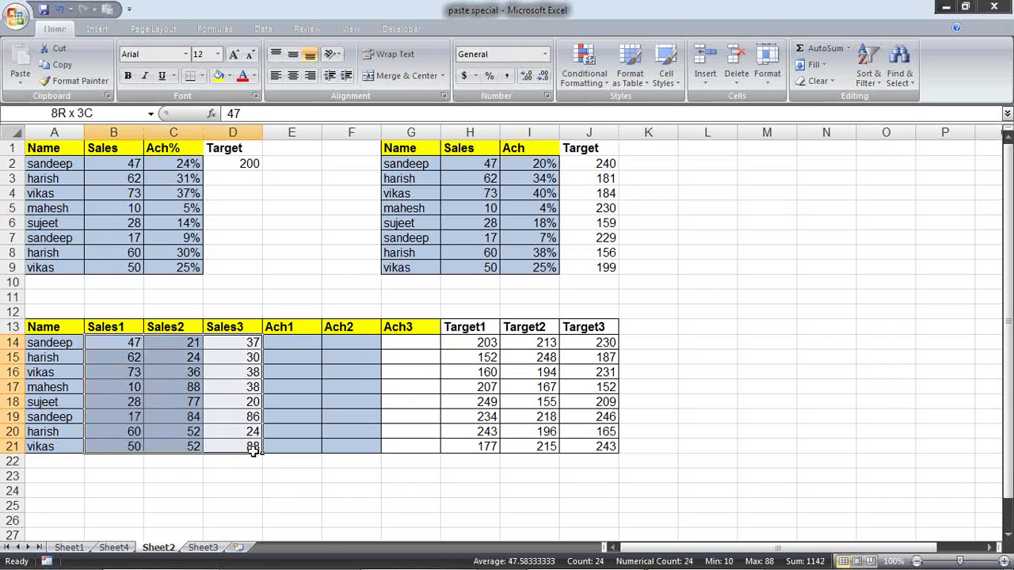
key("ctrl+c")
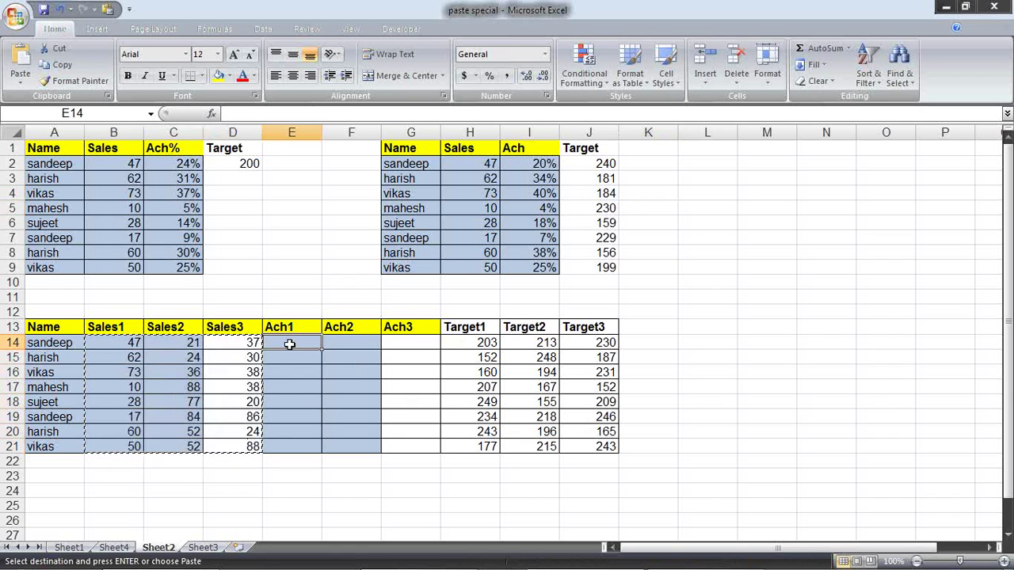
key("ctrl+v")
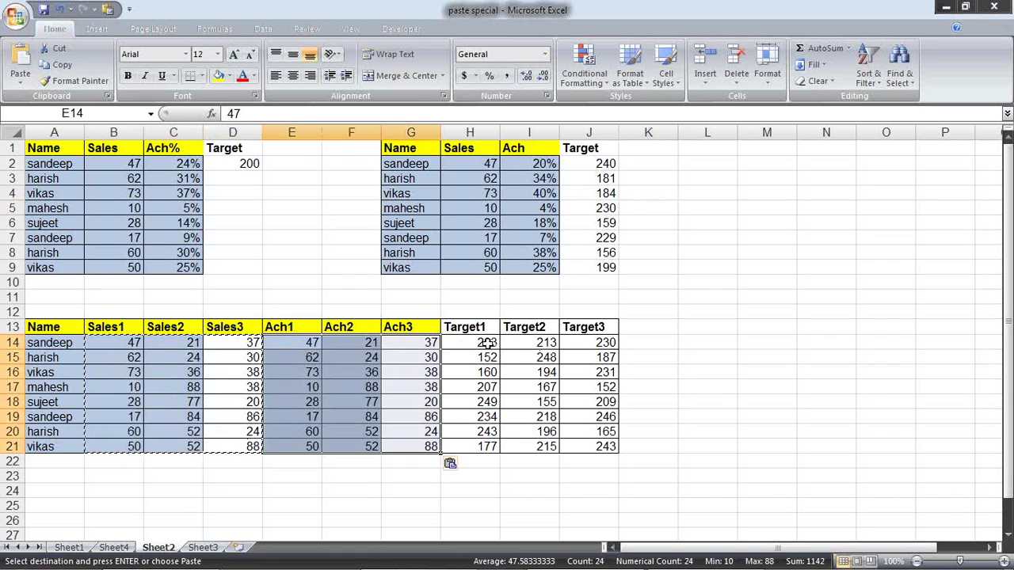
left_click(485, 344)
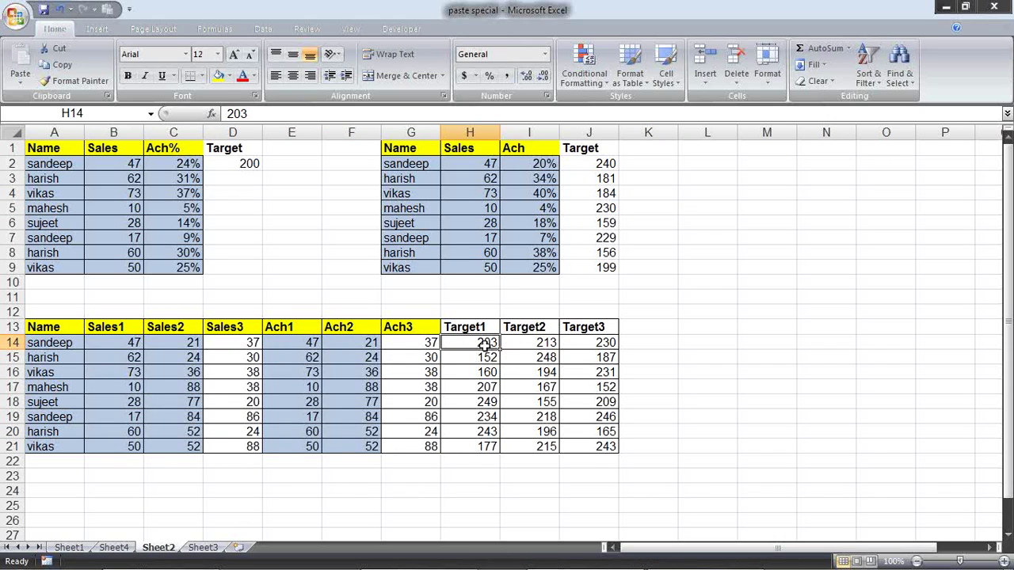
left_click(534, 339)
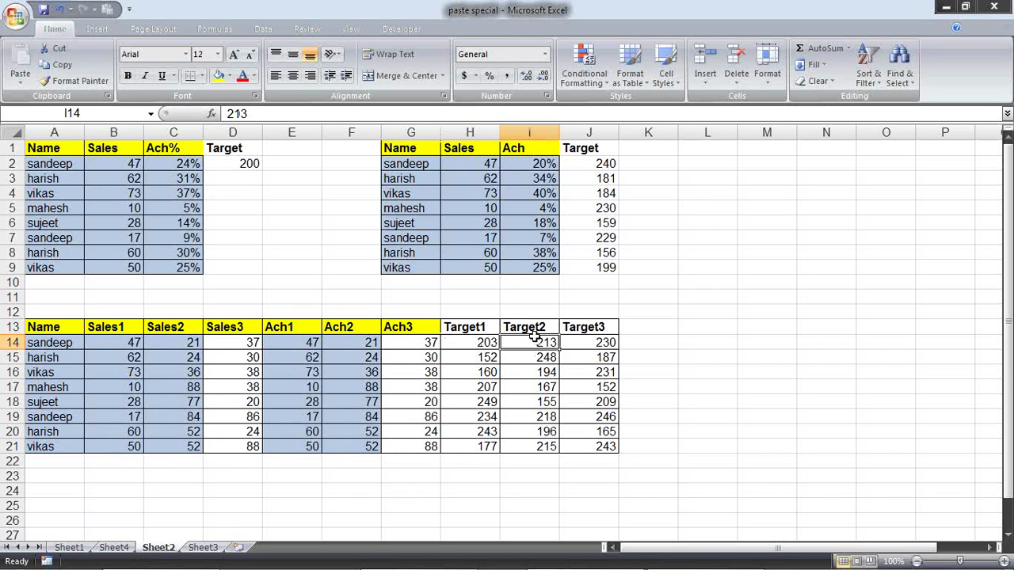
left_click(366, 342)
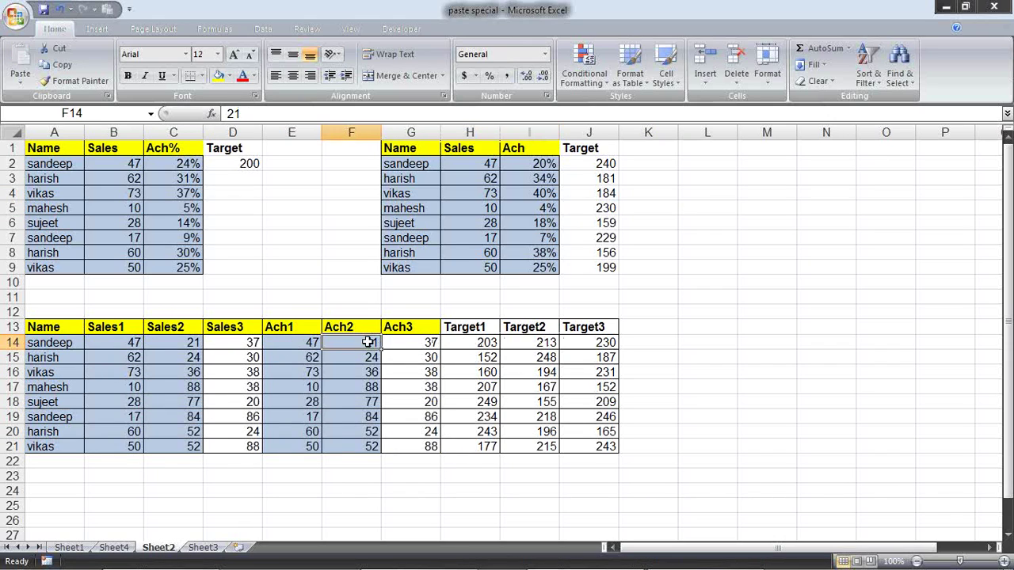
left_click(605, 342)
left_click(410, 342)
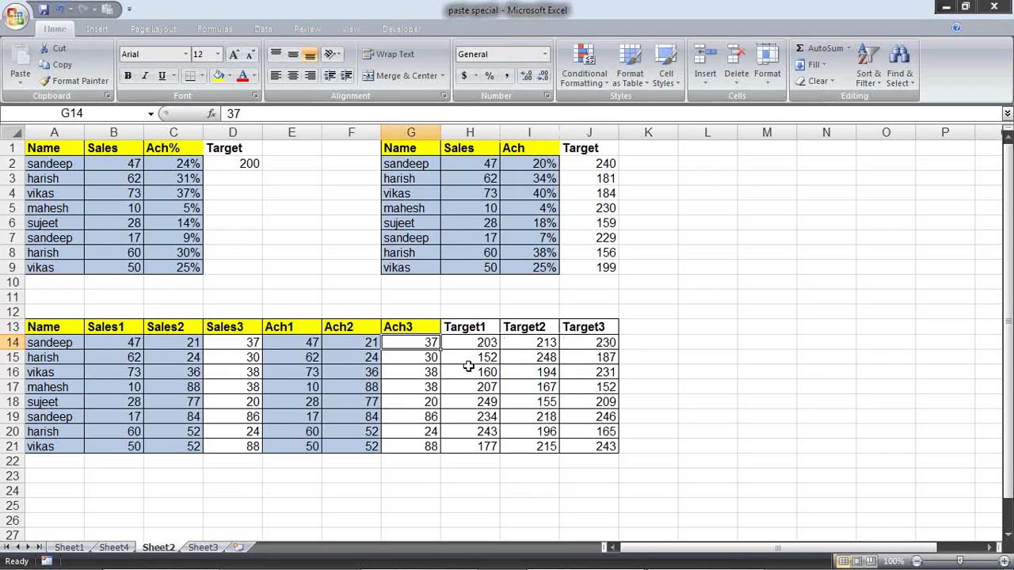
left_click(468, 367)
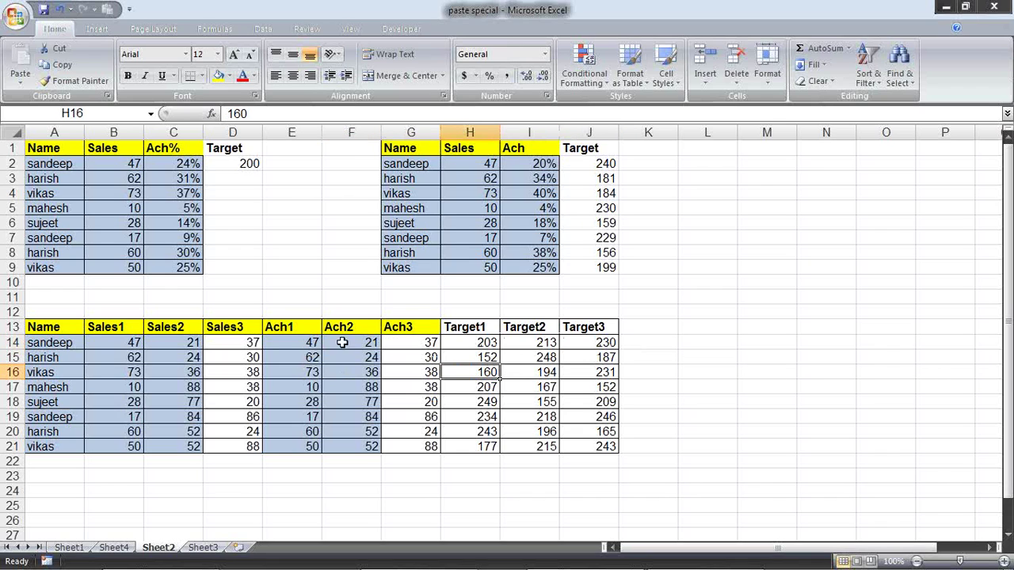
left_click_drag(305, 342, 364, 372)
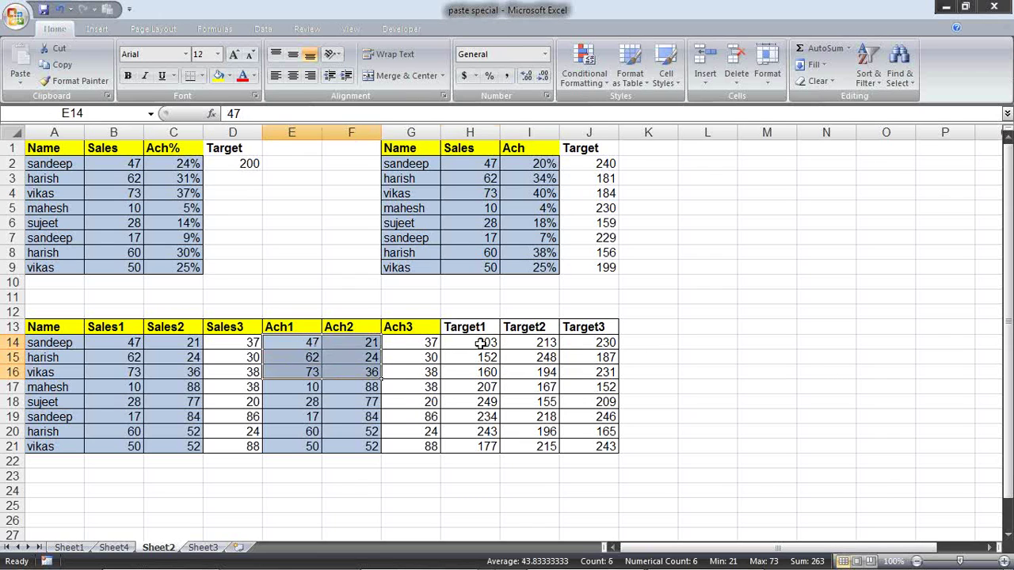
Step: Paste Special Divide Target1–Target3 onto Ach1–Ach3 and format them as percentages
left_click_drag(480, 343, 602, 444)
key("ctrl+c")
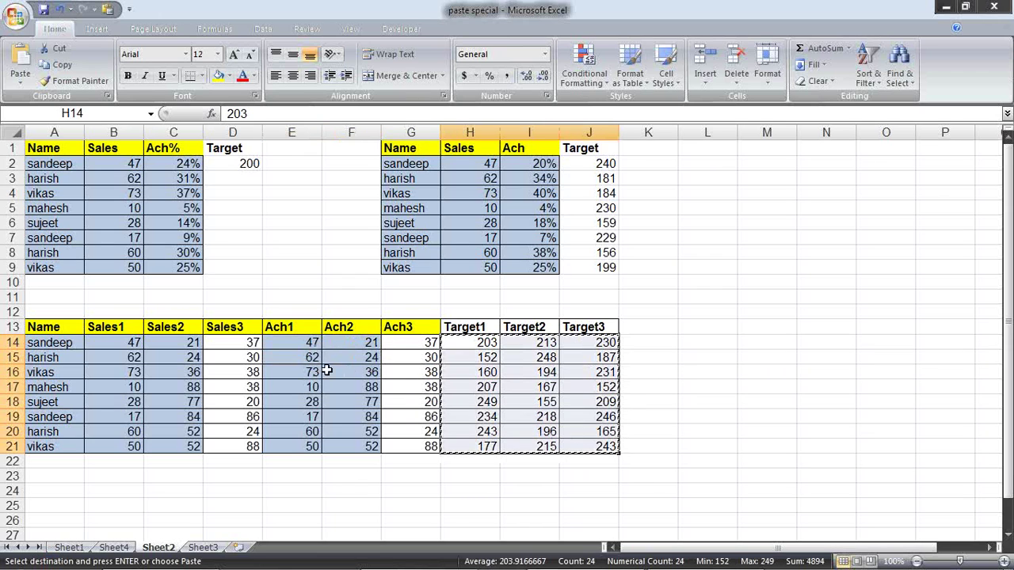
left_click_drag(300, 344, 428, 446)
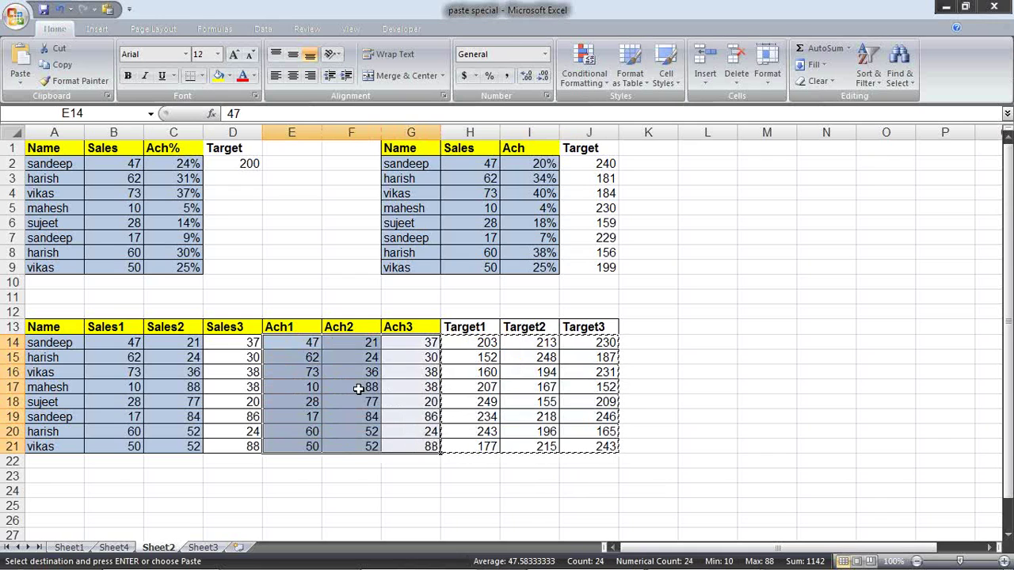
right_click(312, 349)
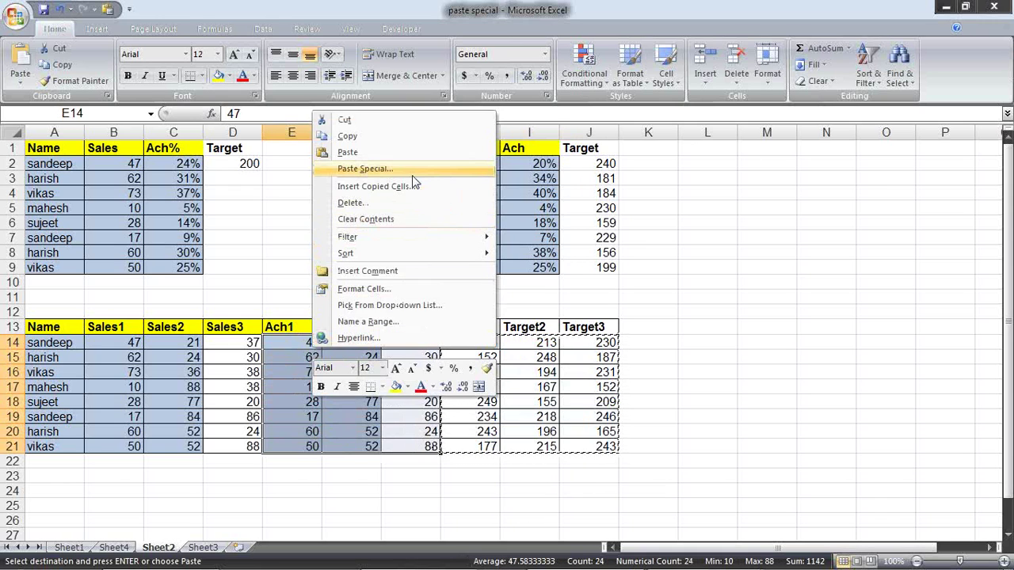
left_click(412, 169)
left_click(427, 208)
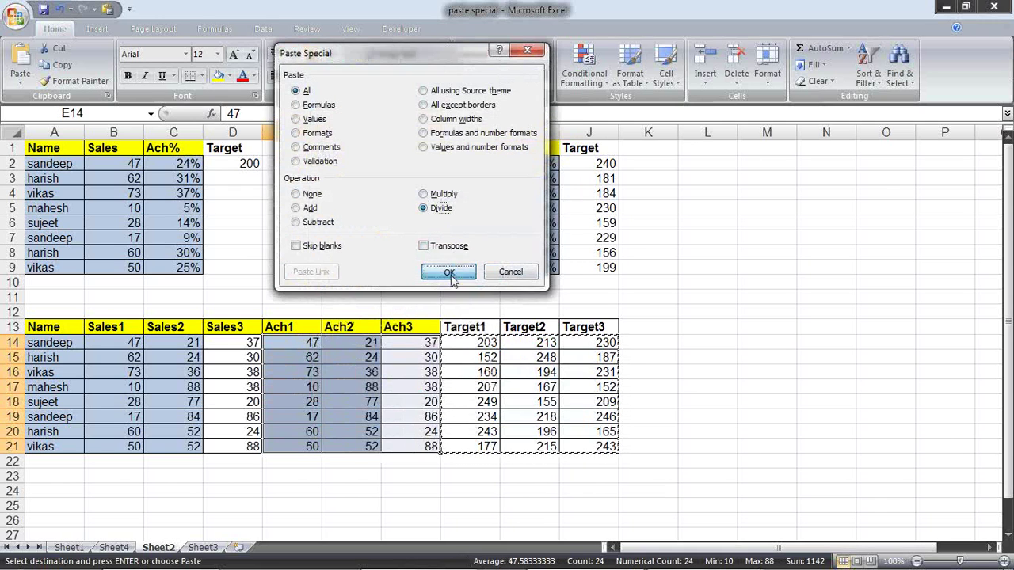
left_click(448, 271)
left_click(488, 76)
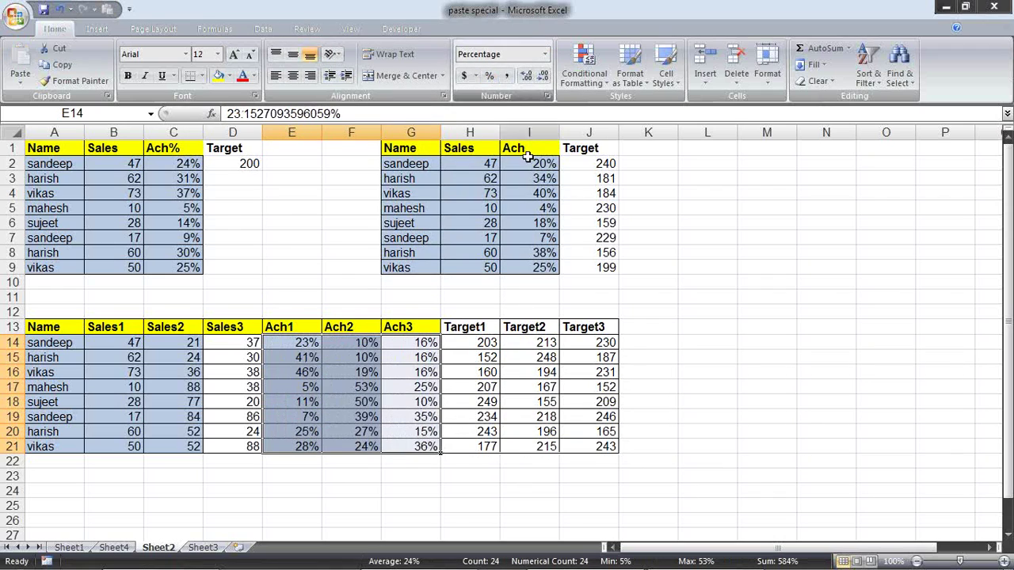
left_click(646, 382)
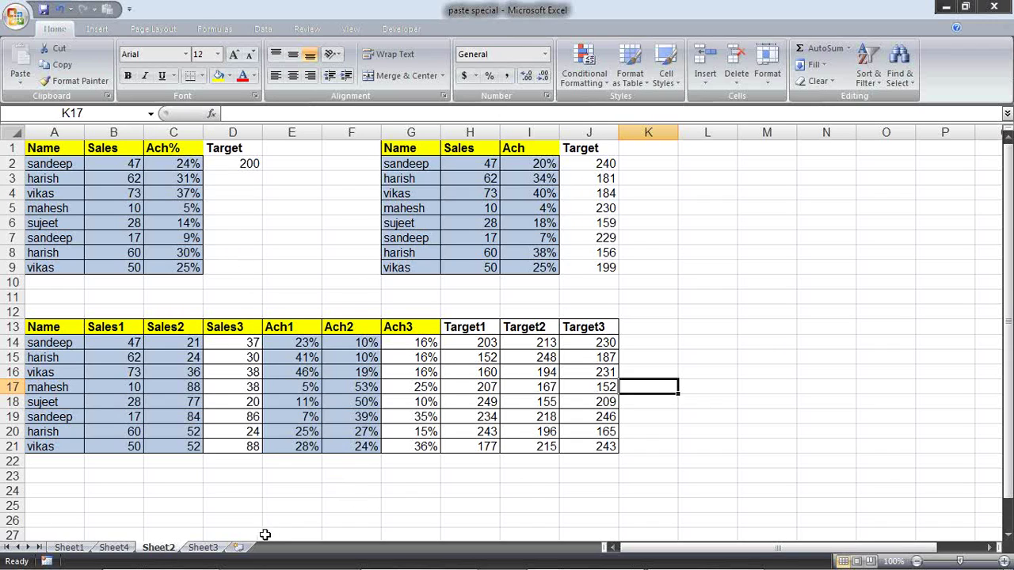
Step: Switch to Sheet3 and select the 2010–2014 sales figures in B3:F7
left_click(204, 548)
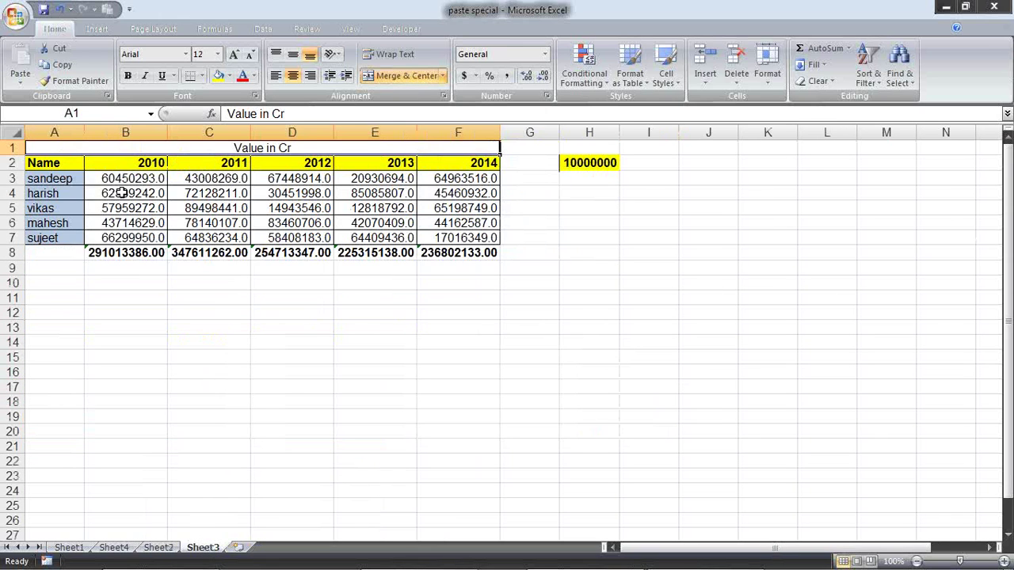
left_click_drag(126, 181, 130, 231)
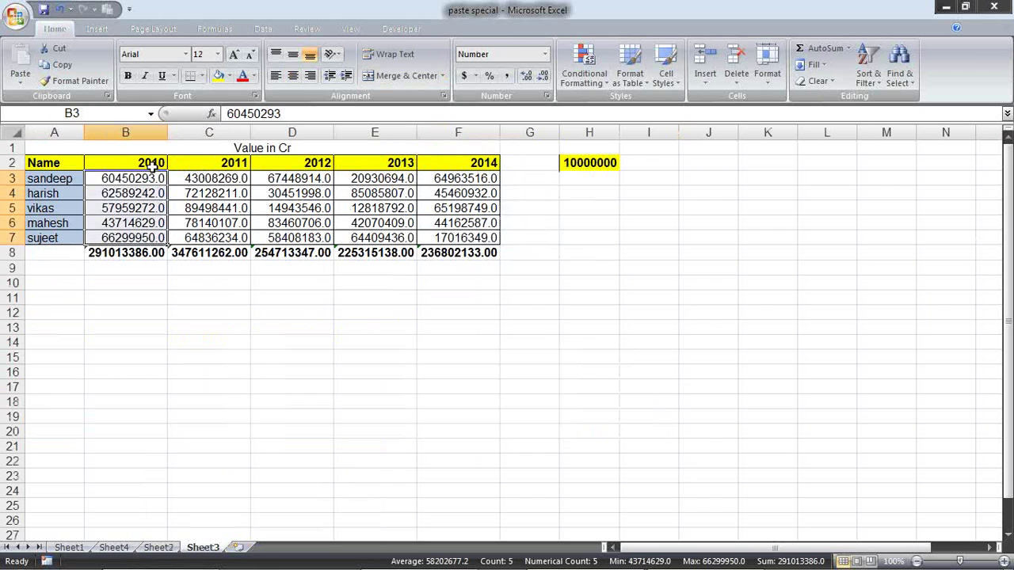
left_click(149, 162)
left_click_drag(149, 181, 136, 224)
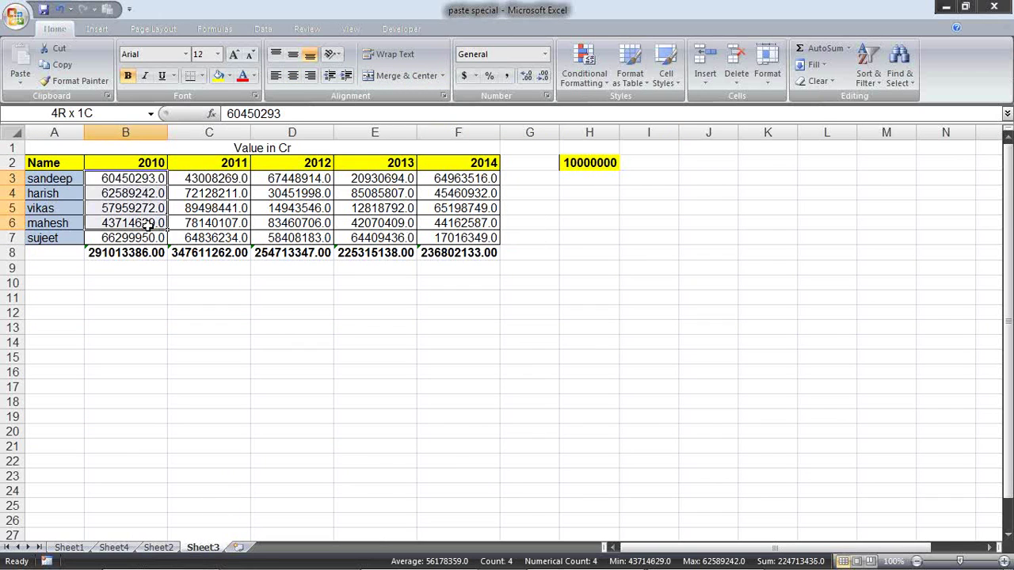
left_click(212, 162)
left_click(284, 162)
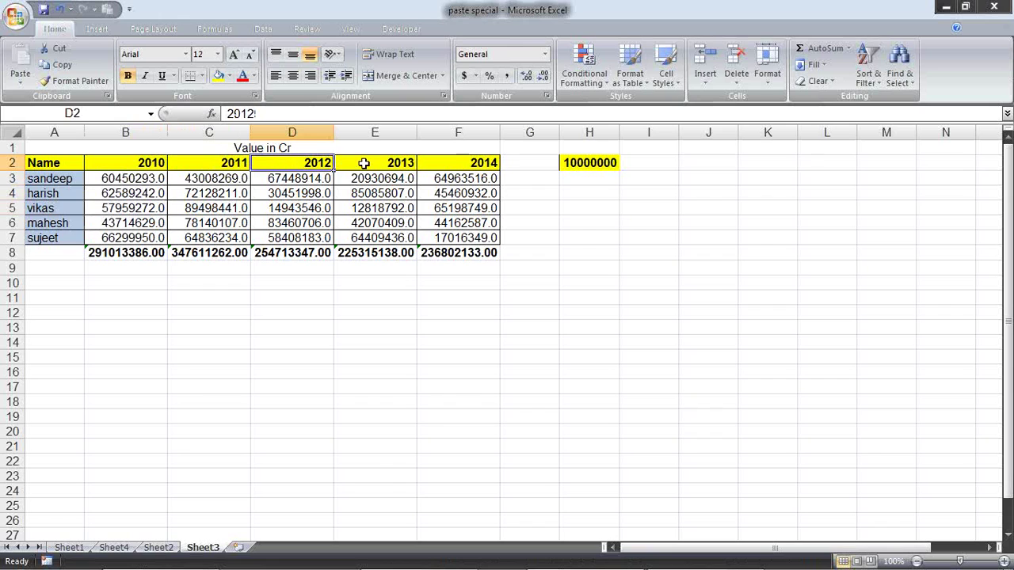
left_click(366, 161)
left_click_drag(136, 183, 451, 238)
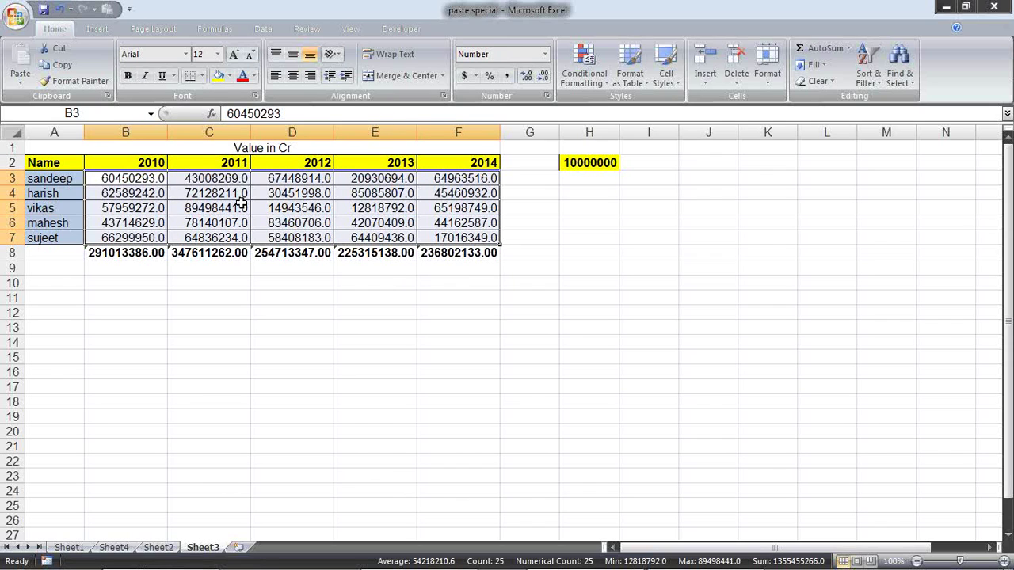
Step: Copy the 10000000 divisor from H2
left_click_drag(520, 279, 514, 266)
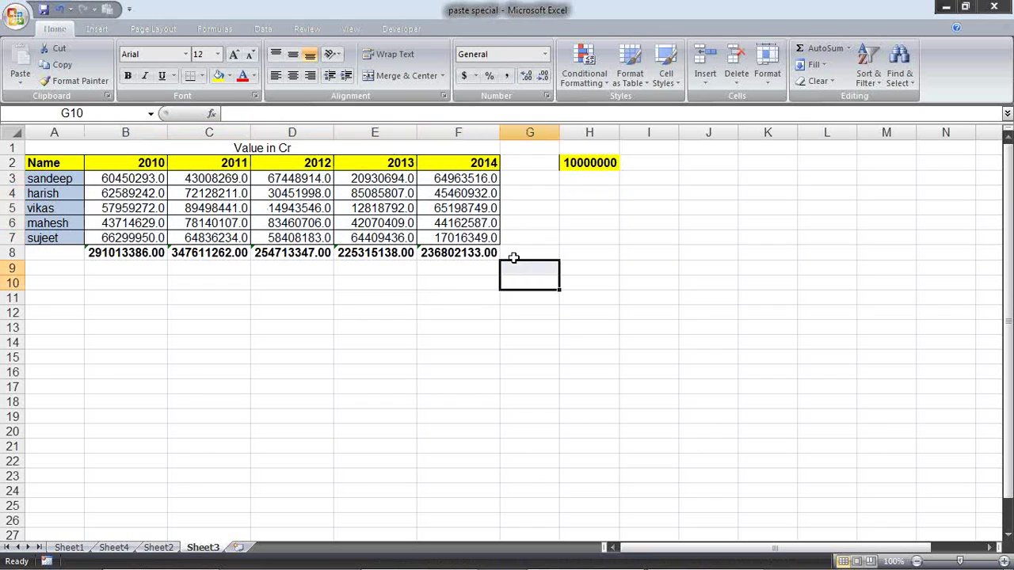
right_click(571, 164)
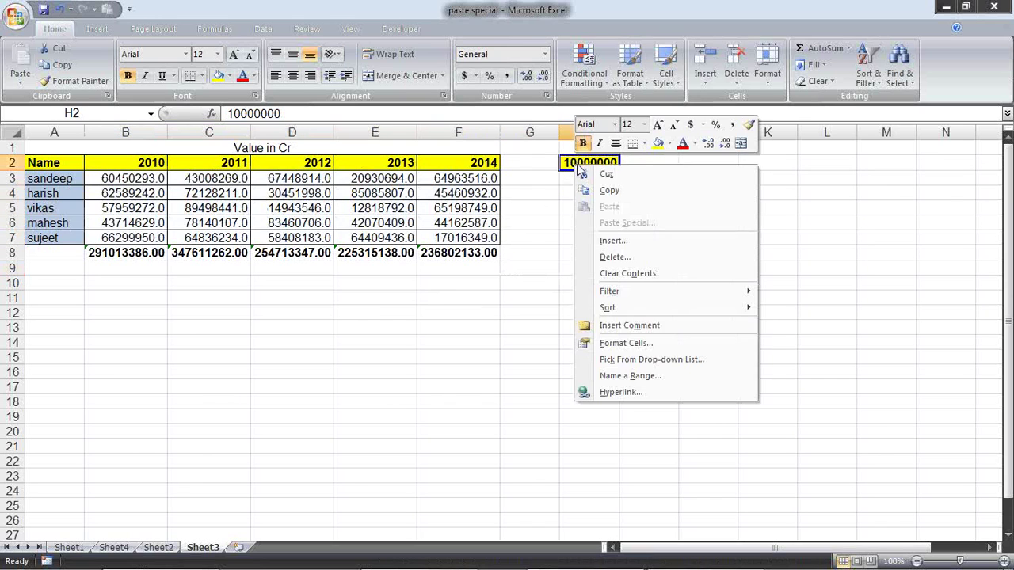
left_click(595, 190)
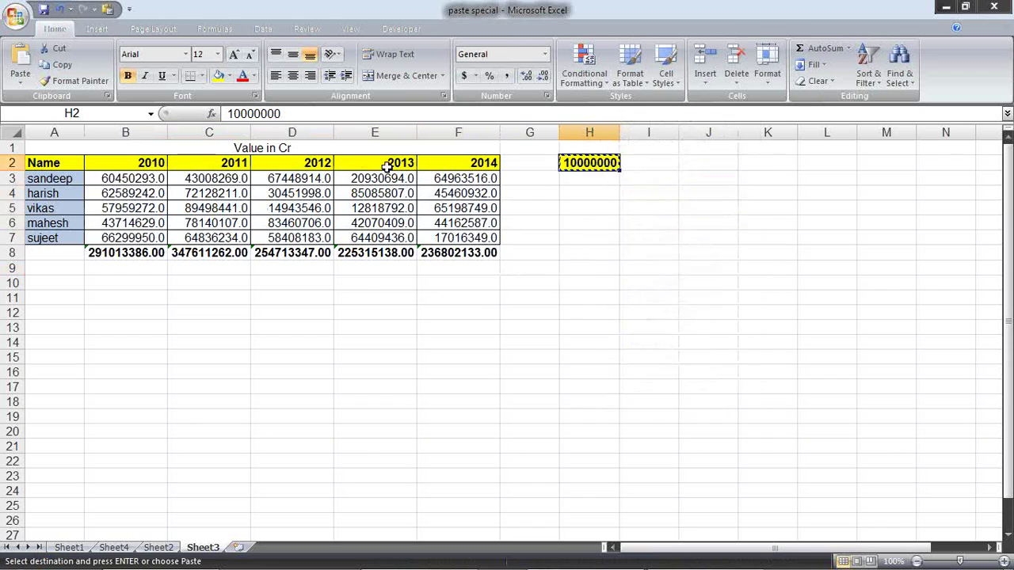
Step: Paste Special with Divide onto B3:F7, then drop one decimal place
left_click_drag(149, 181, 452, 238)
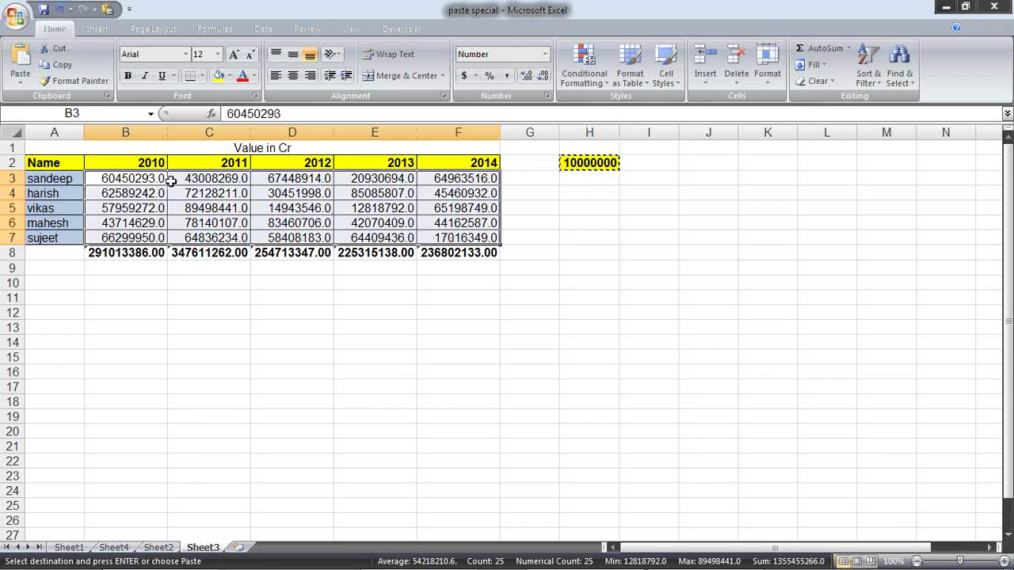
right_click(161, 180)
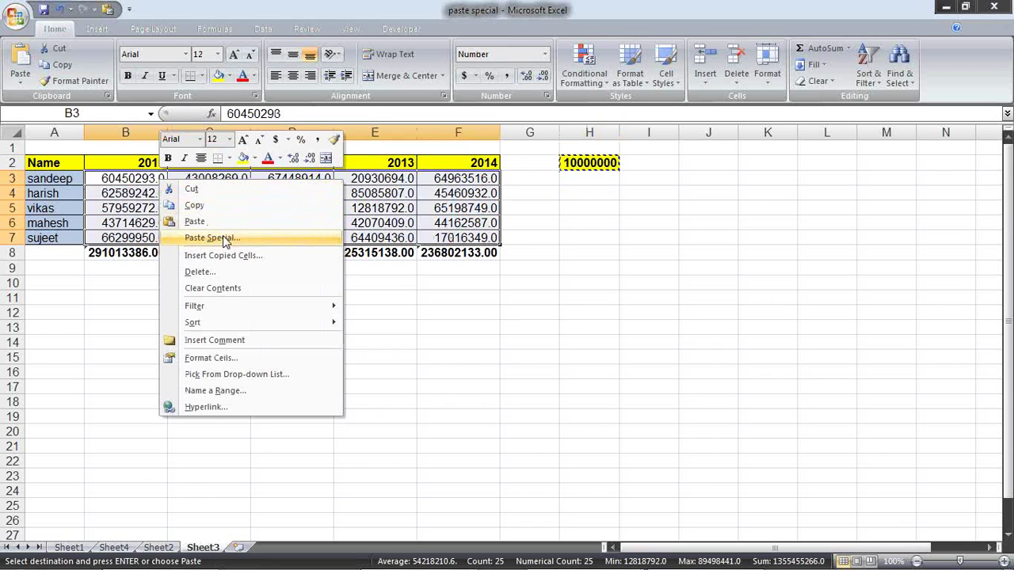
left_click(226, 237)
left_click(255, 274)
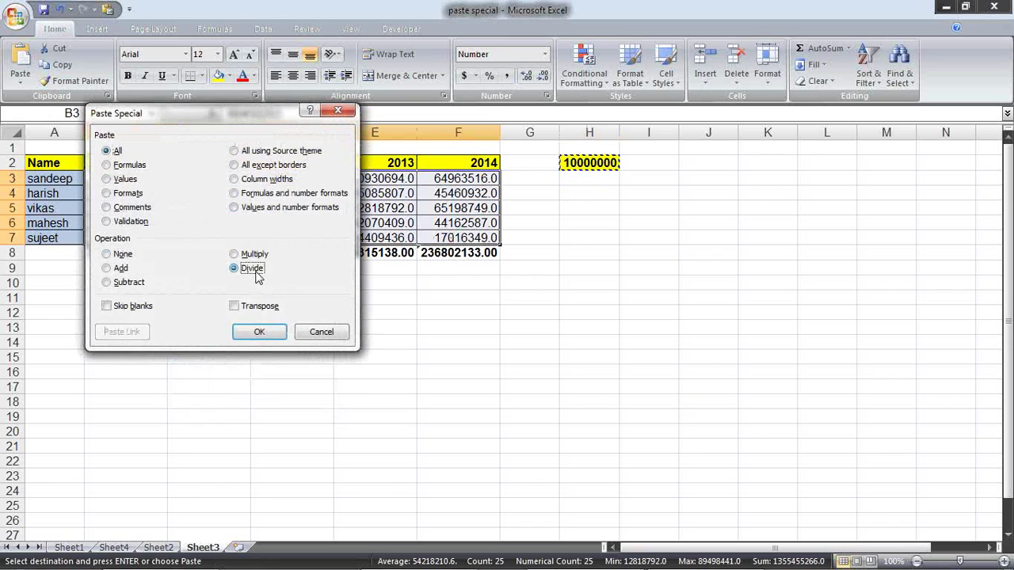
left_click(260, 332)
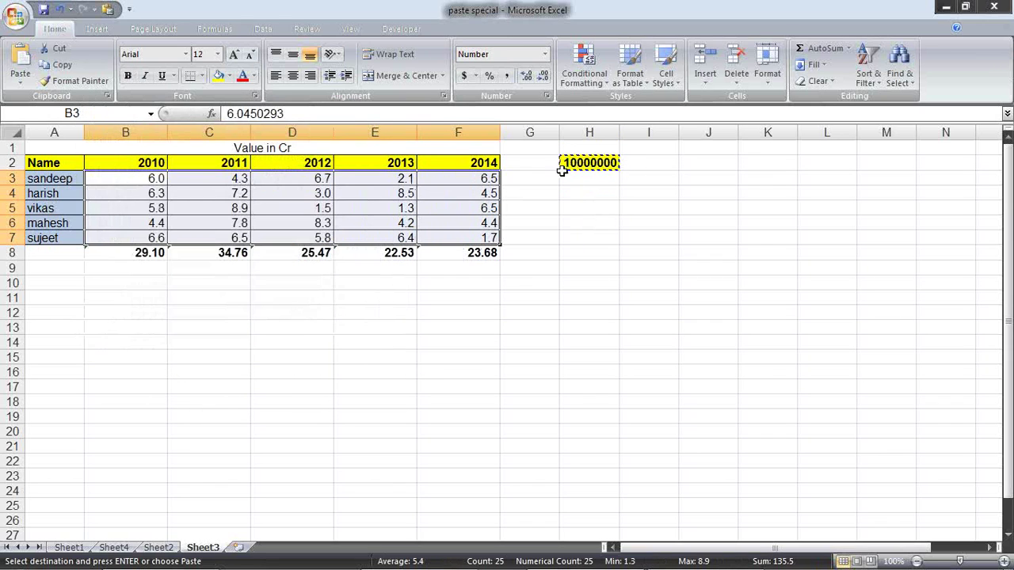
left_click(535, 78)
Step: Increase the decimals on the crore figures three times, then decrease twice
left_click(529, 76)
left_click(529, 76)
left_click(529, 76)
left_click(529, 76)
left_click(529, 76)
left_click(546, 77)
left_click(547, 77)
left_click(547, 77)
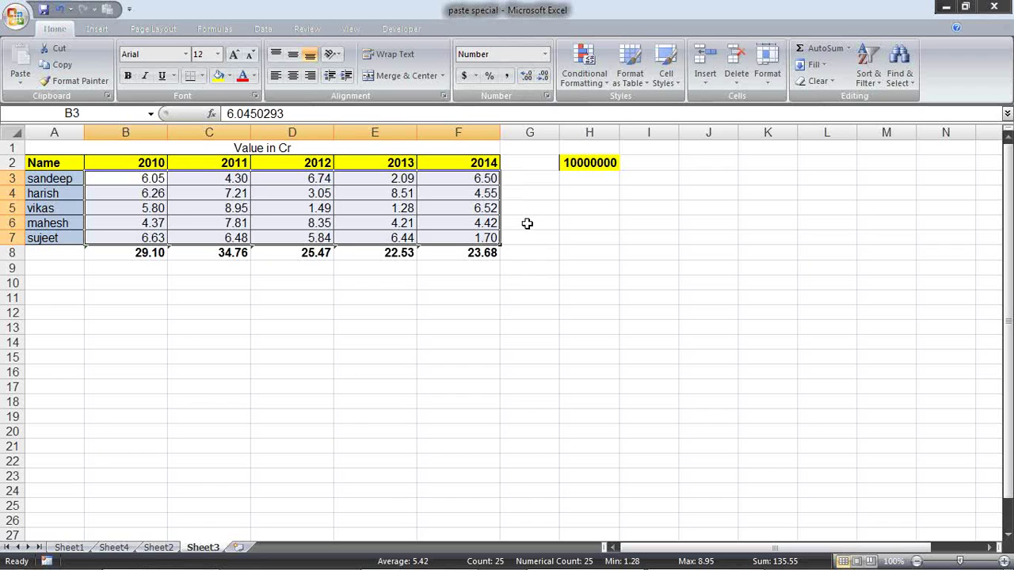
Step: Step the decimal places up and back down with the Alt+H 0/9 shortcuts
key("alt+h")
key("0")
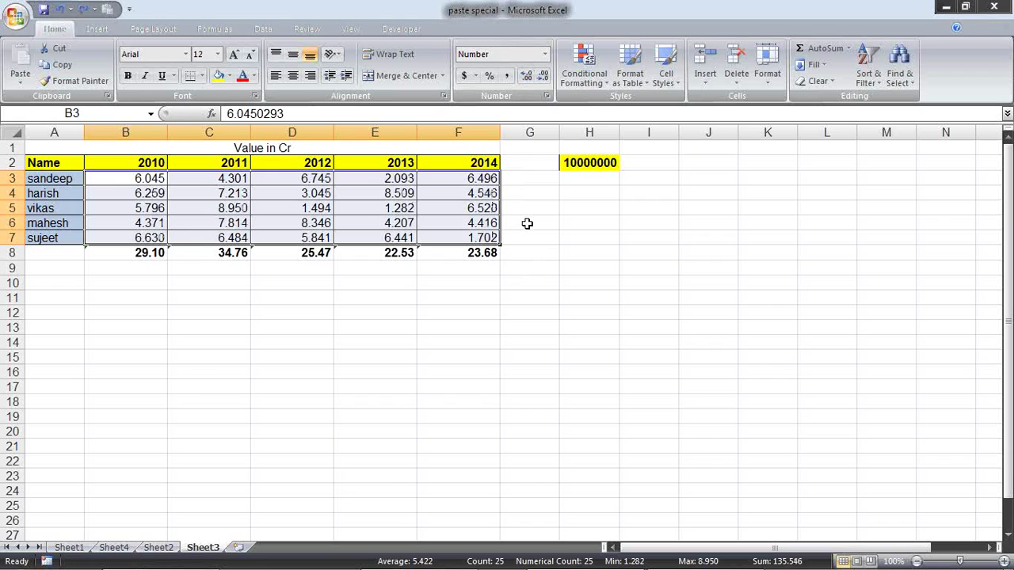
key("alt+h")
key("0")
key("alt+h")
key("0")
key("alt+h")
key("9")
key("alt+h")
key("9")
key("alt+h")
key("9")
key("alt+h")
key("9")
key("alt+h")
key("9")
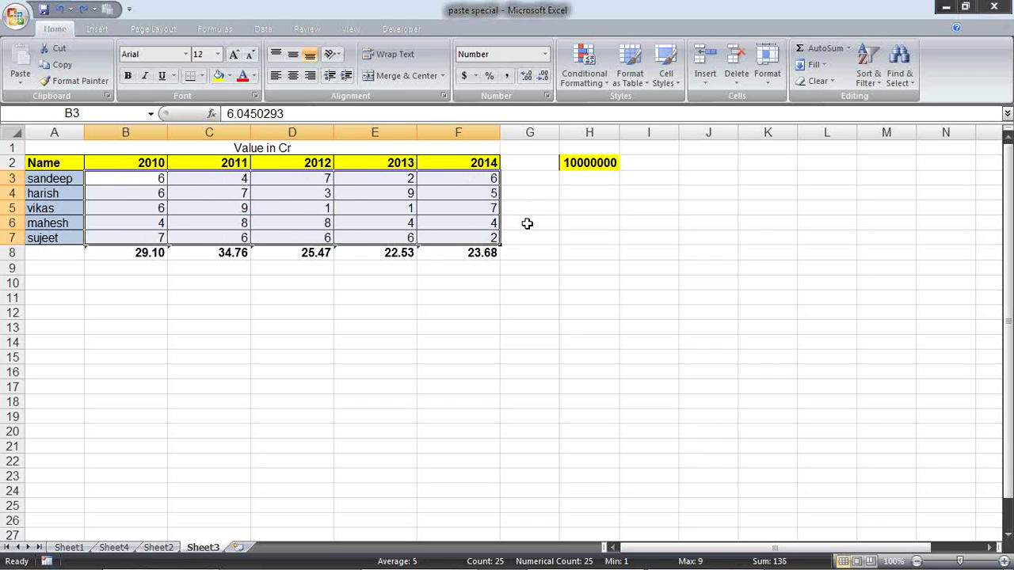
key("alt+h")
key("0")
Step: Multiply B3:F7 back by 10000000 via Paste Special to restore the full sales values
key("ctrl+alt+v")
key("m")
key("Return")
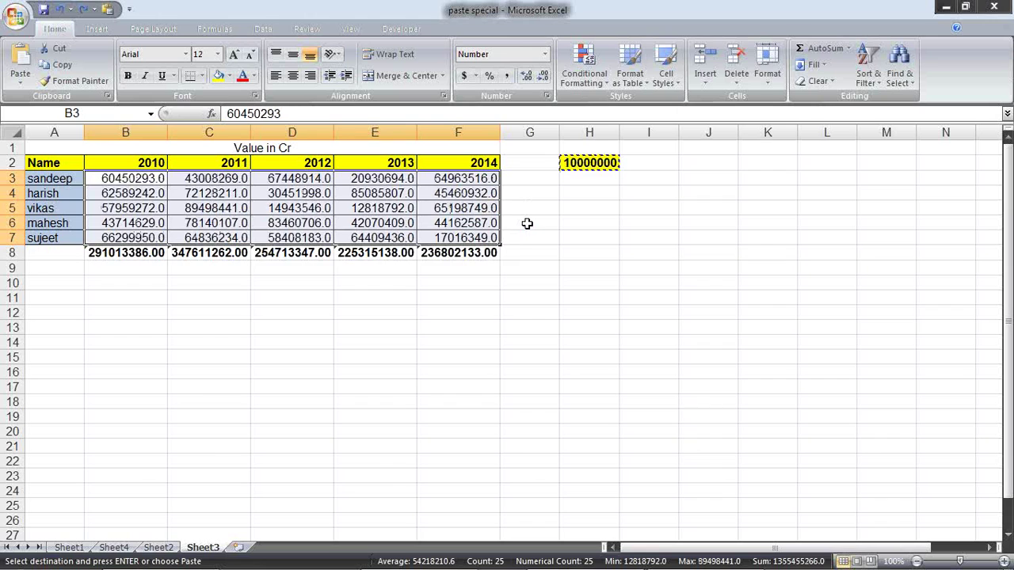
left_click(527, 223)
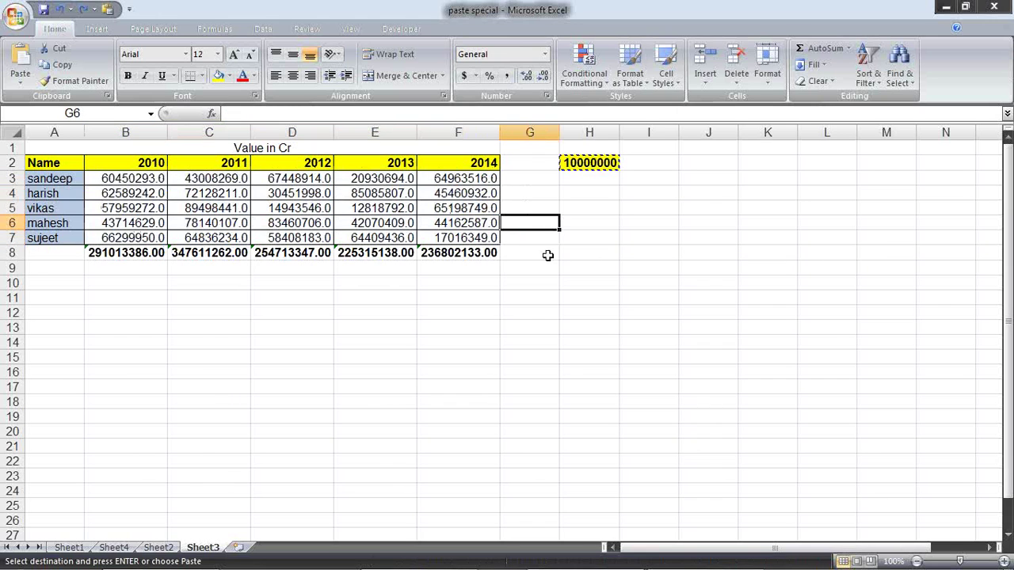
Step: Cancel the pending copy and inspect B8's =SUM(B3:B7) formula
key("Escape")
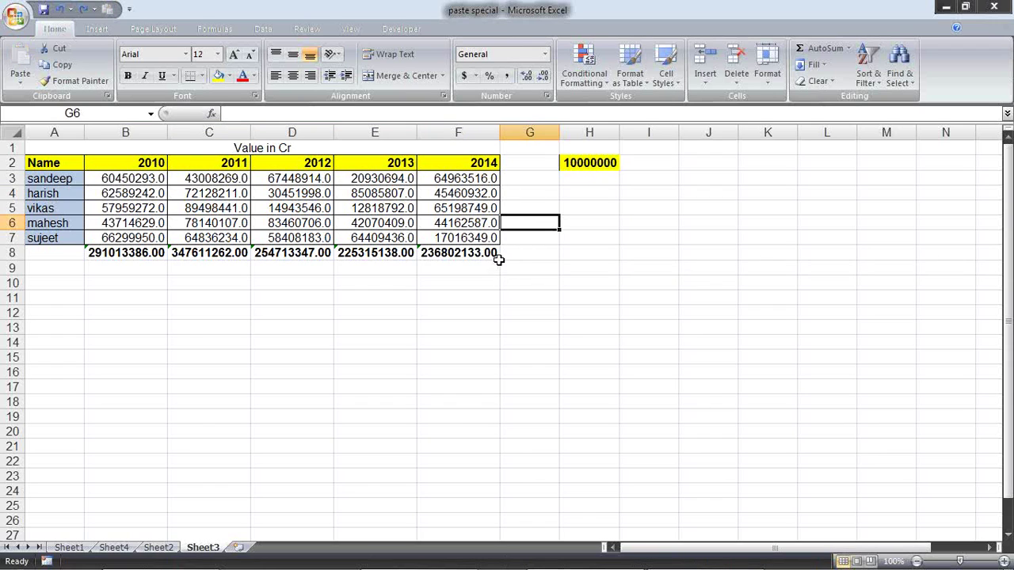
left_click(564, 167)
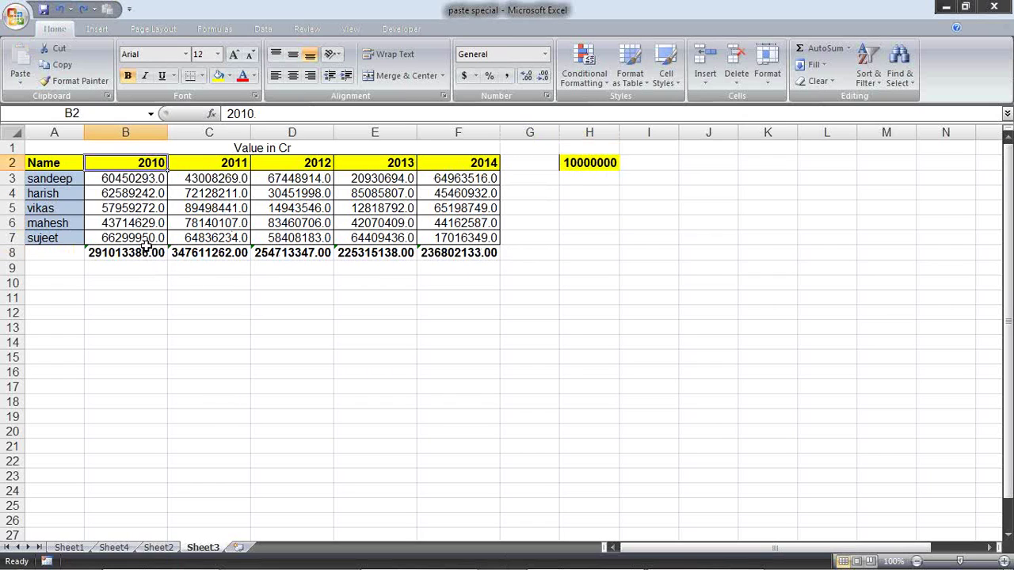
double_click(148, 252)
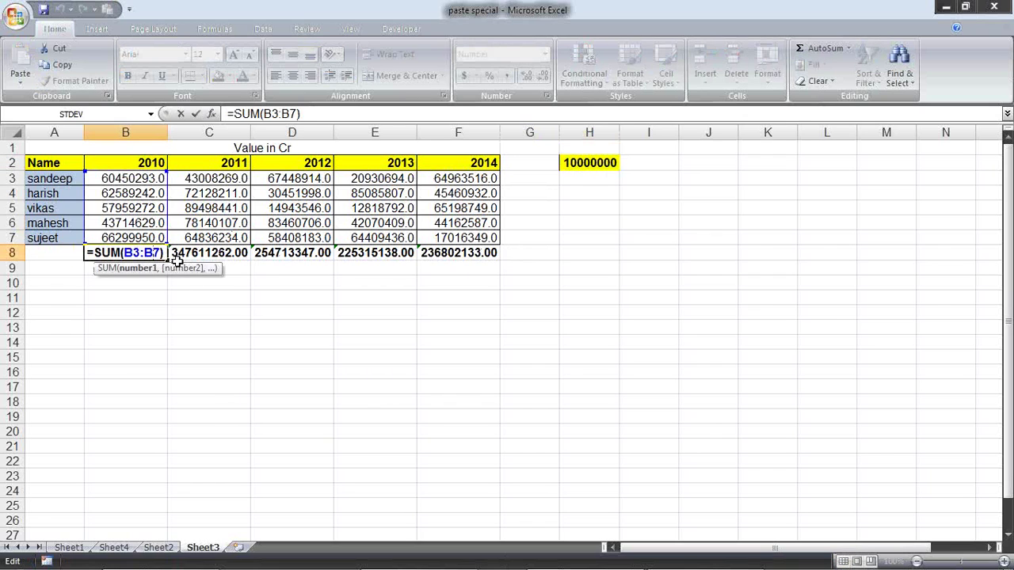
left_click(165, 296)
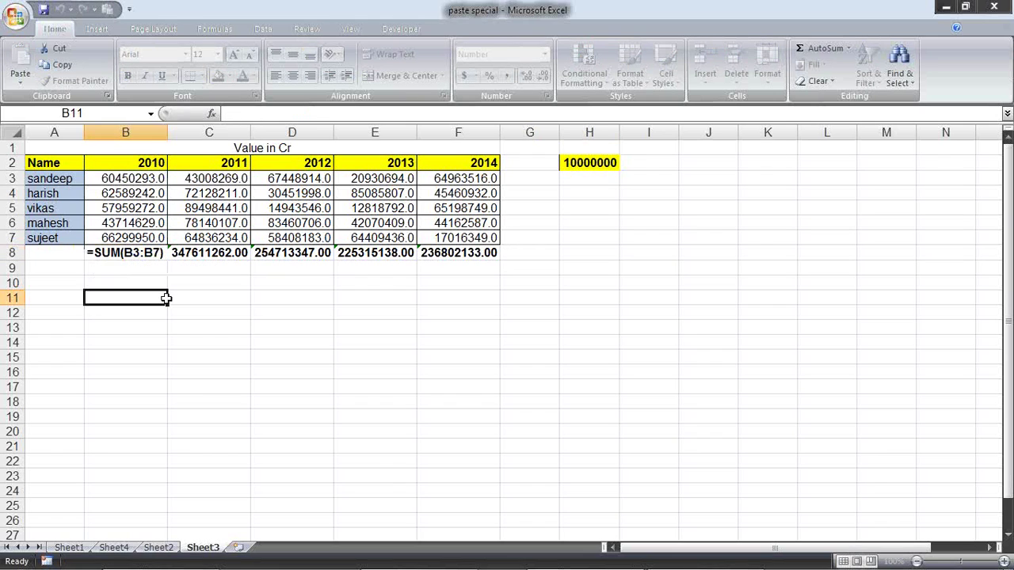
Step: Enter a bold 'Total' label in A8
left_click(65, 252)
type("Tta")
key("BackSpace")
key("BackSpace")
type("otal")
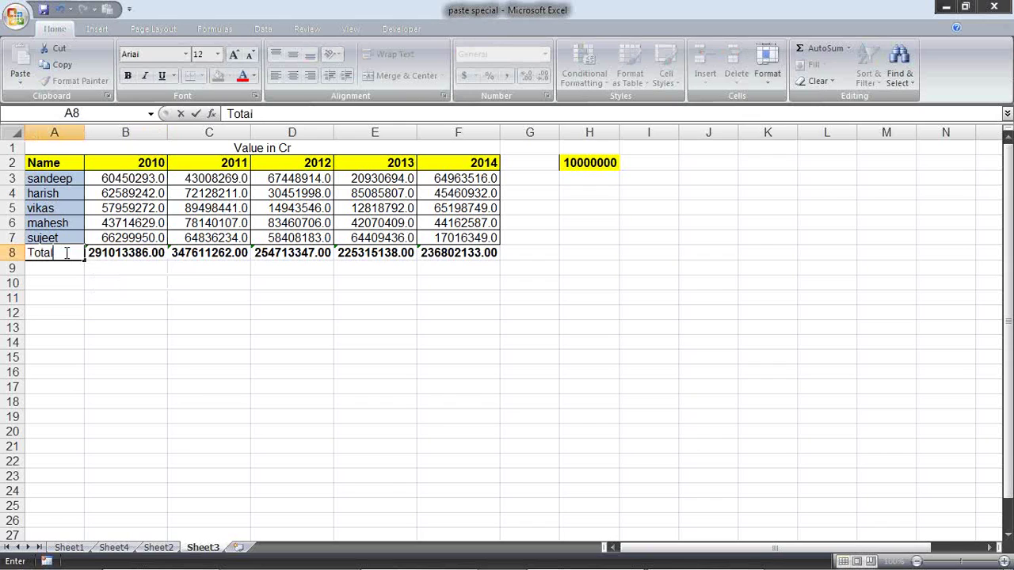
key("Return")
left_click(65, 253)
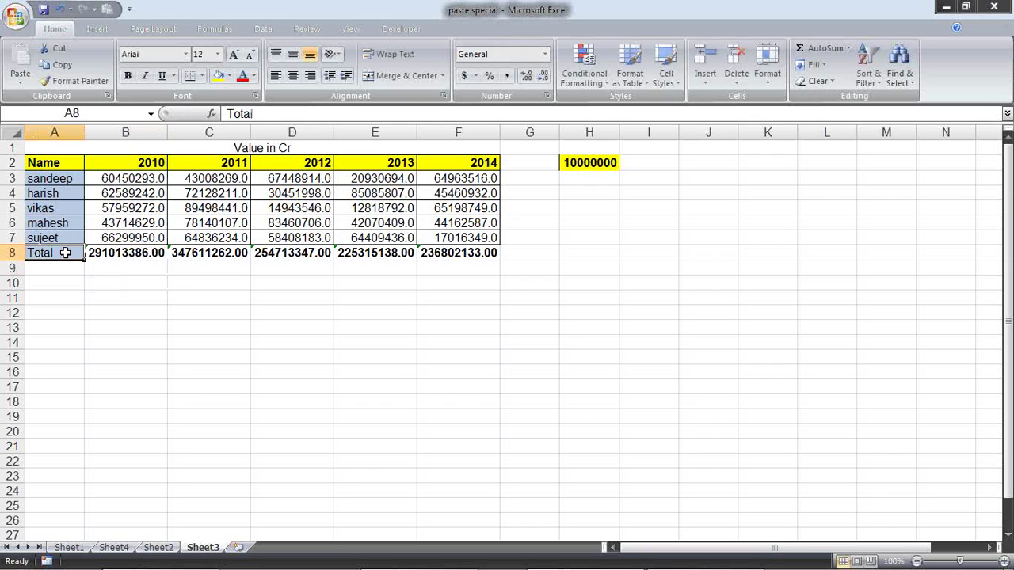
key("ctrl+b")
Step: Review the figures and row 8 totals, start editing B8's formula, then cancel
left_click_drag(129, 198, 391, 213)
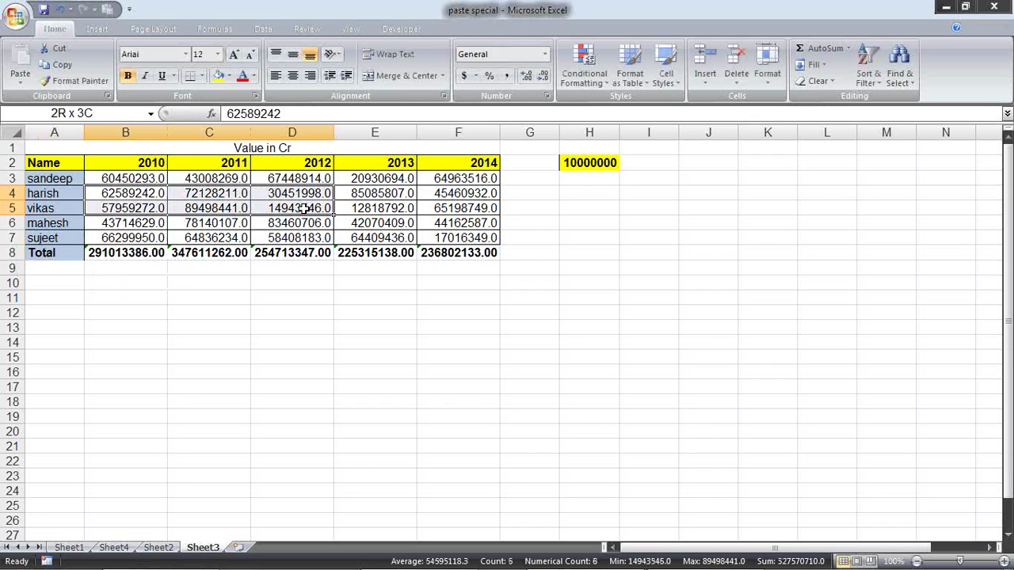
mouse_move(143, 253)
left_mouse_down()
mouse_move(471, 272)
mouse_move(489, 259)
left_mouse_up()
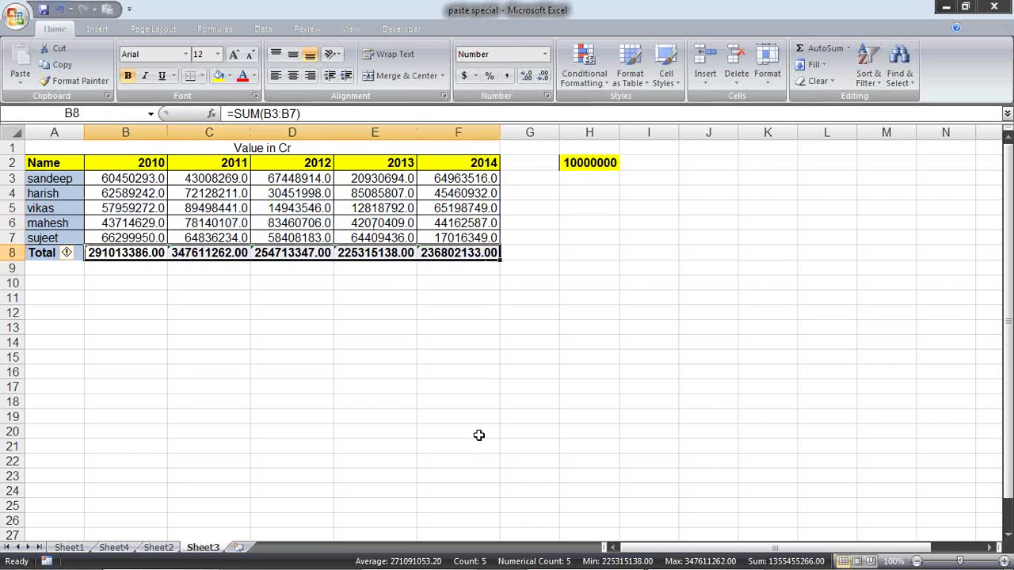
left_click(150, 192)
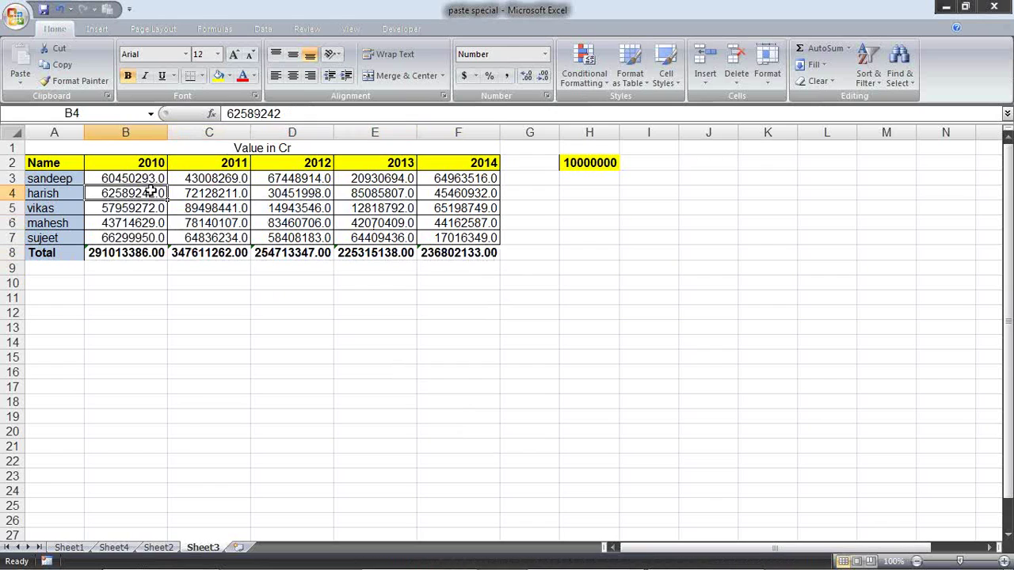
left_click(127, 251)
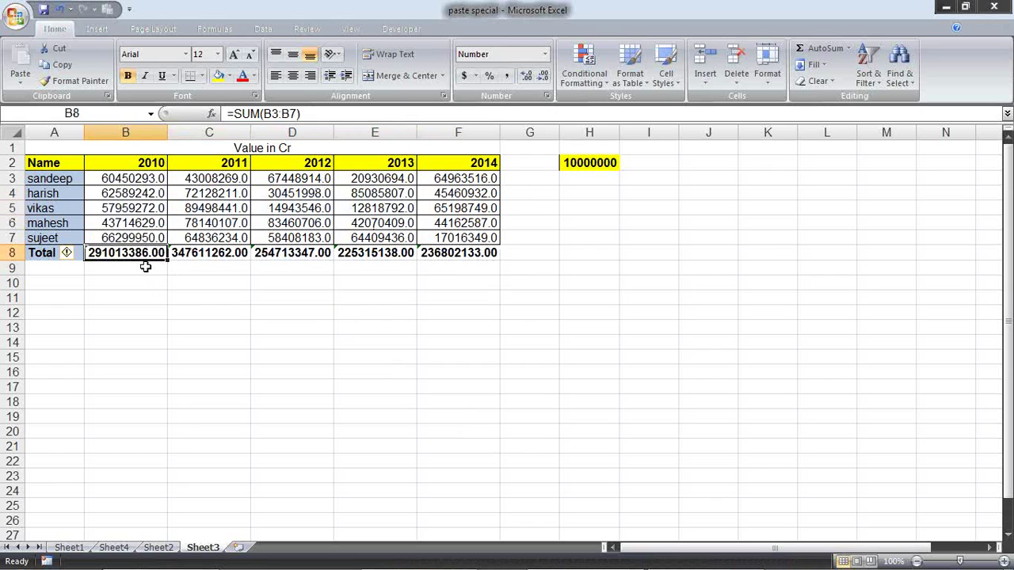
key("F2")
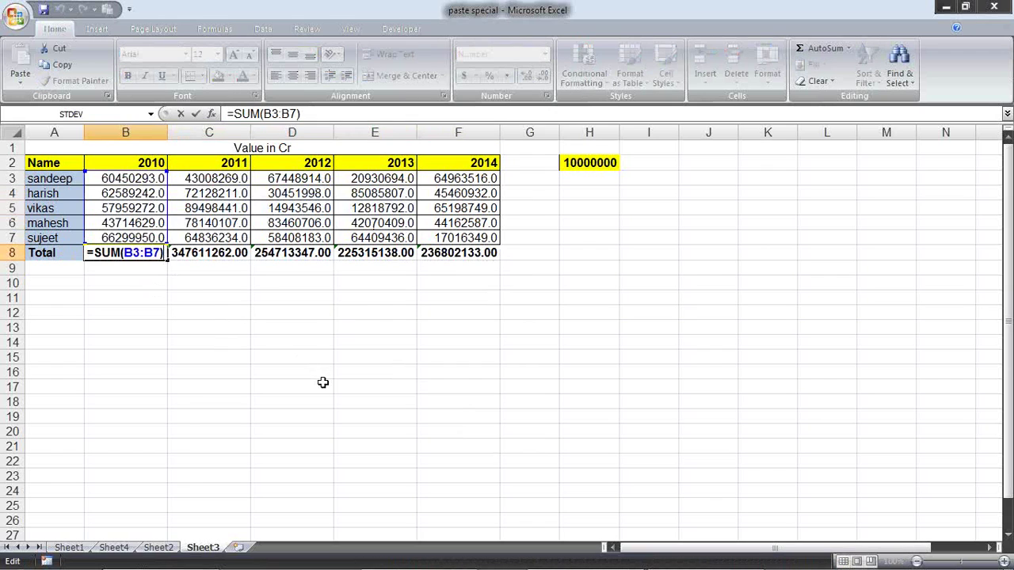
type("/")
key("Escape")
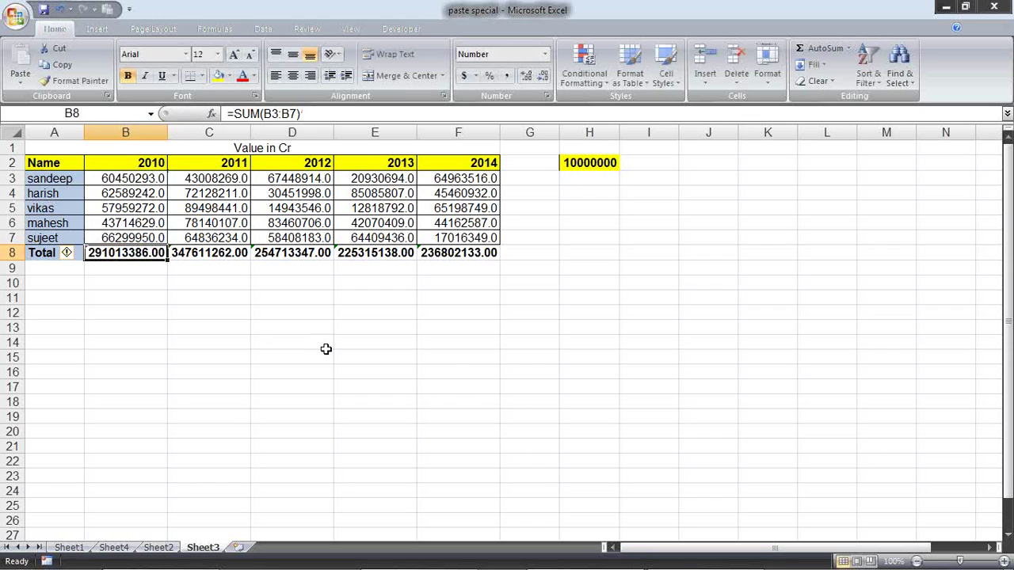
Step: Copy 10000000 from H2 and Paste Special Divide it onto the totals in B8:F8
left_click(573, 161)
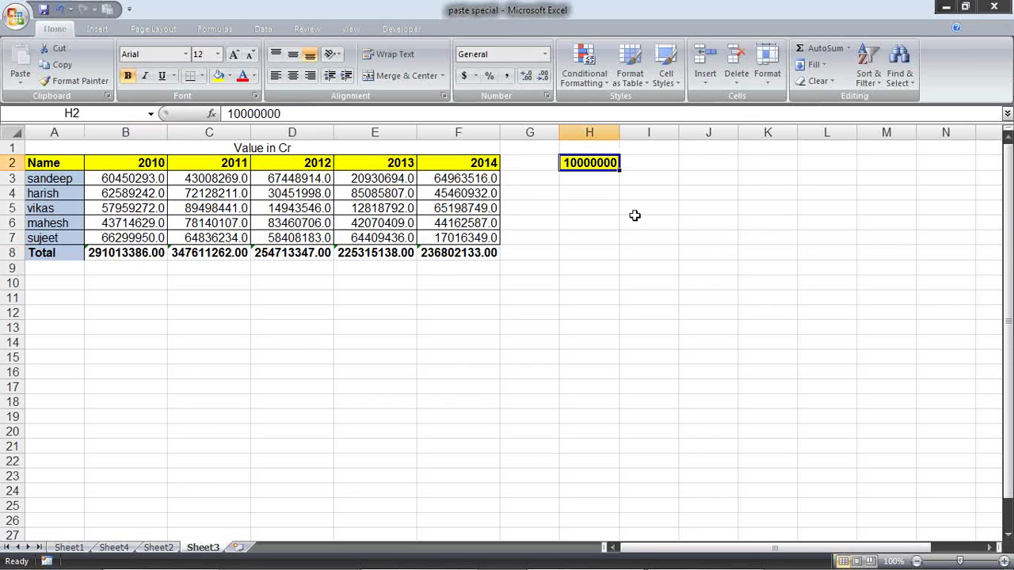
key("ctrl+c")
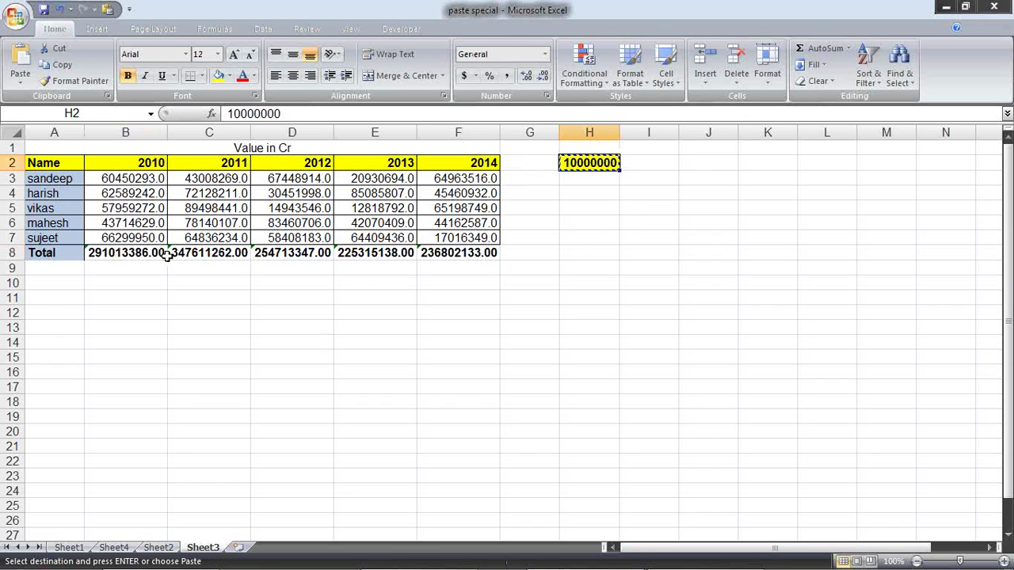
left_click_drag(148, 254, 494, 253)
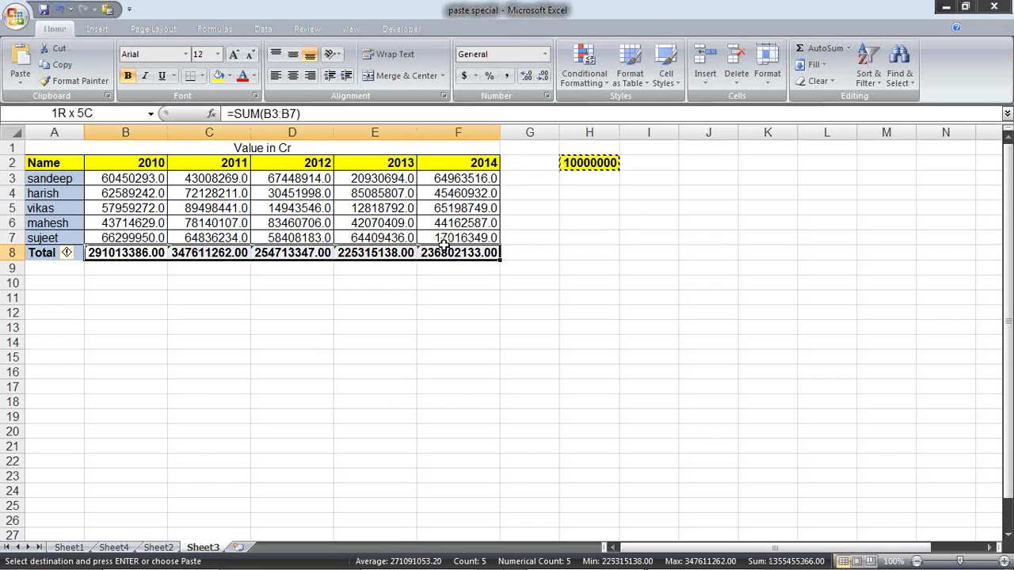
key("alt+e")
key("s")
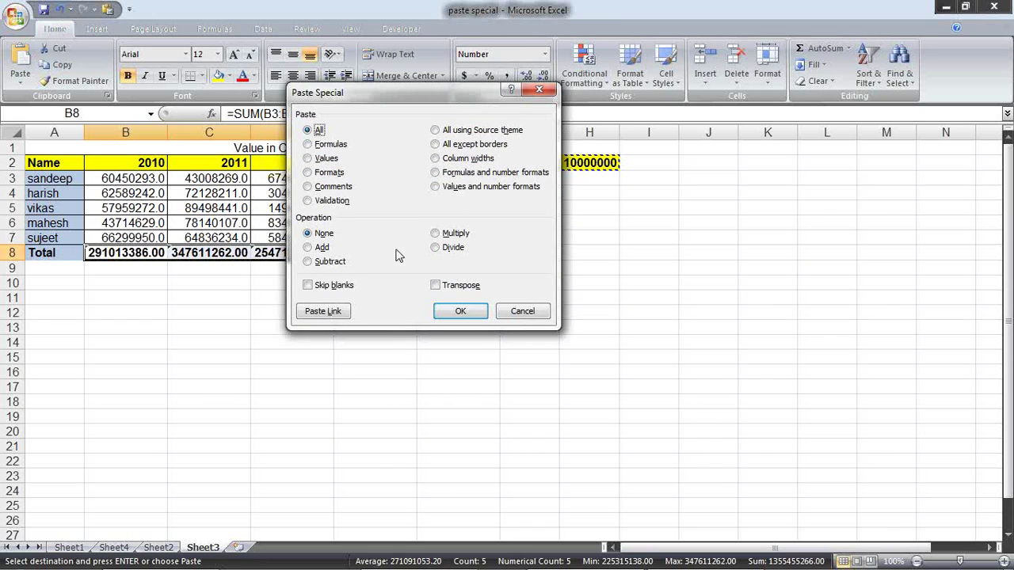
left_click(435, 247)
left_click(441, 312)
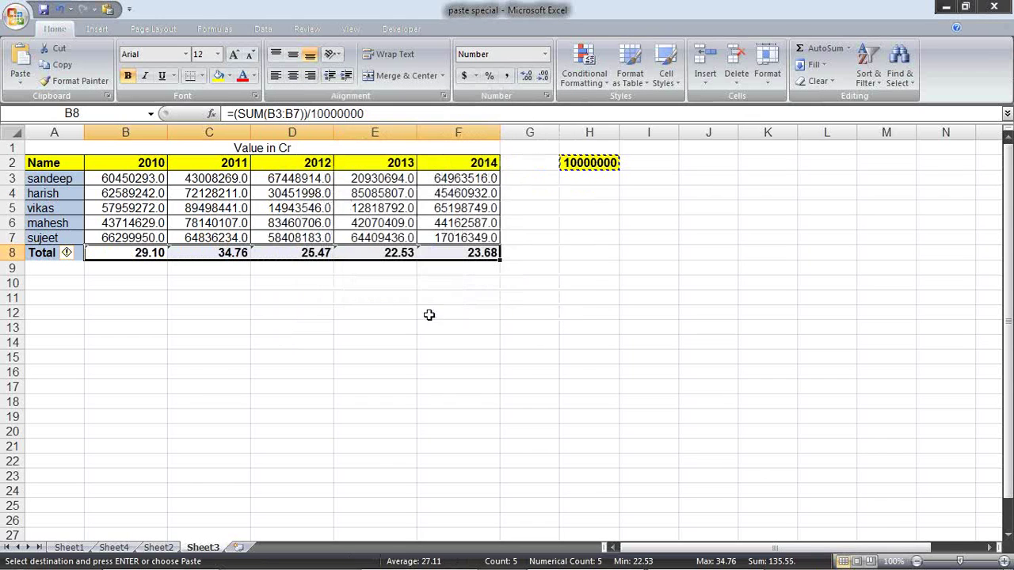
Step: Check the B8 and C8 total formulas, then go to Sheet1's sales tables
left_click(347, 331)
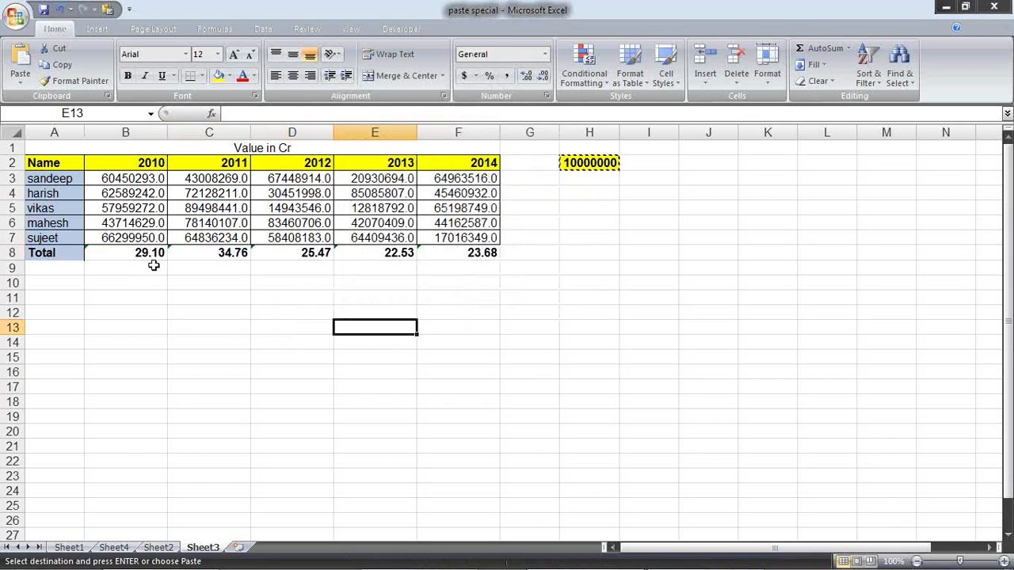
left_click(153, 253)
double_click(158, 253)
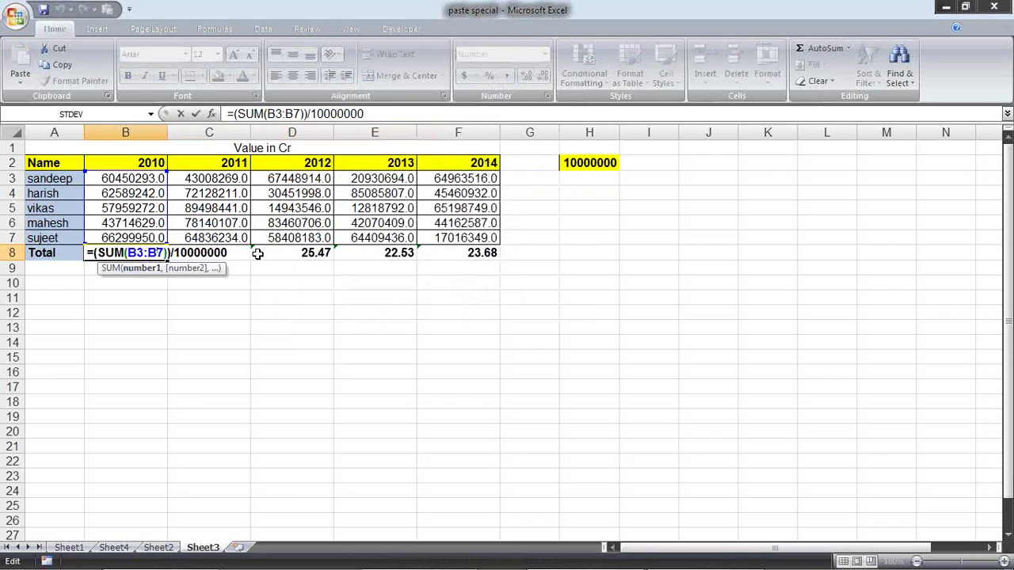
key("Return")
double_click(230, 252)
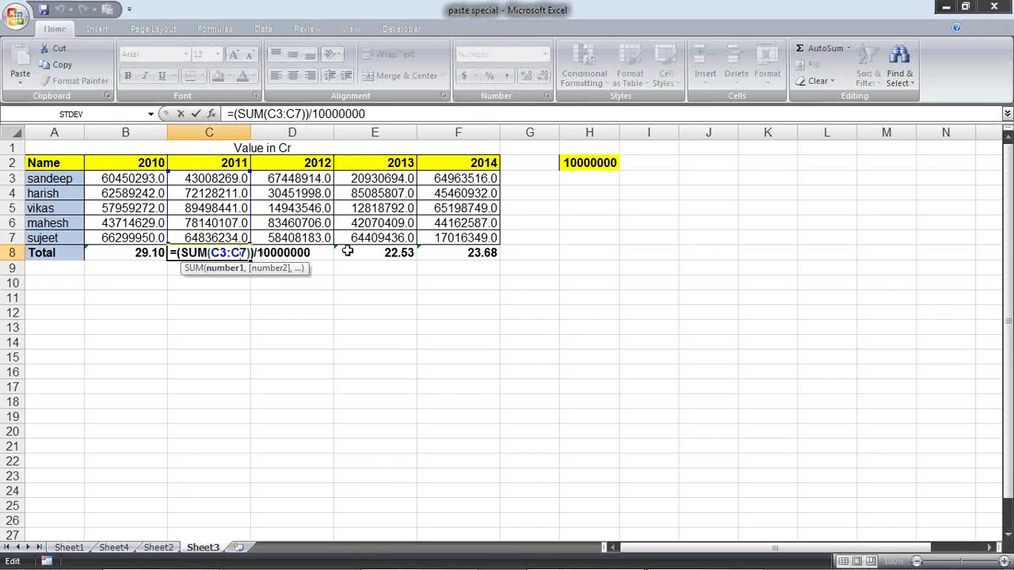
key("ctrl+Return")
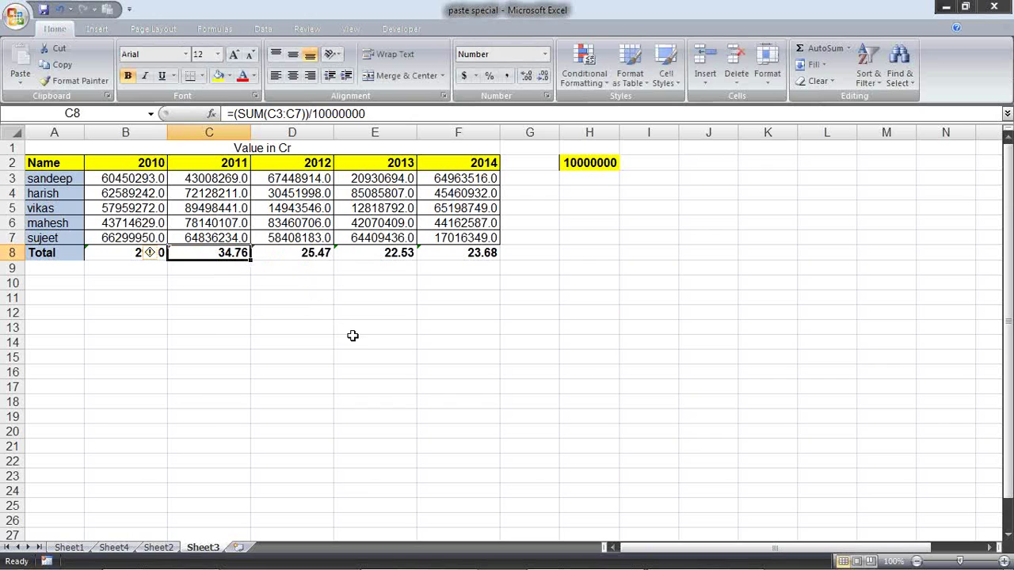
left_click(78, 548)
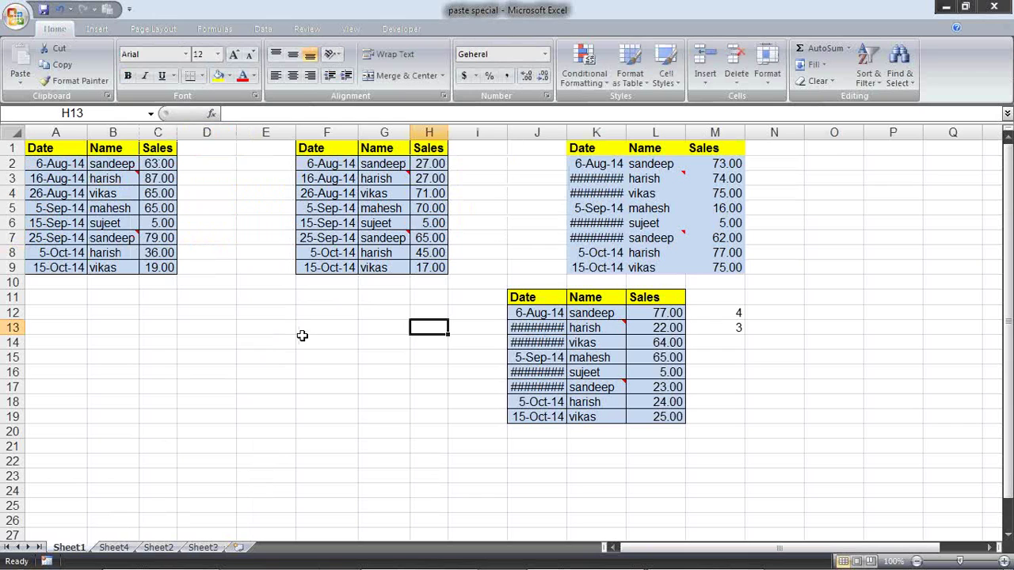
left_click_drag(384, 148, 428, 252)
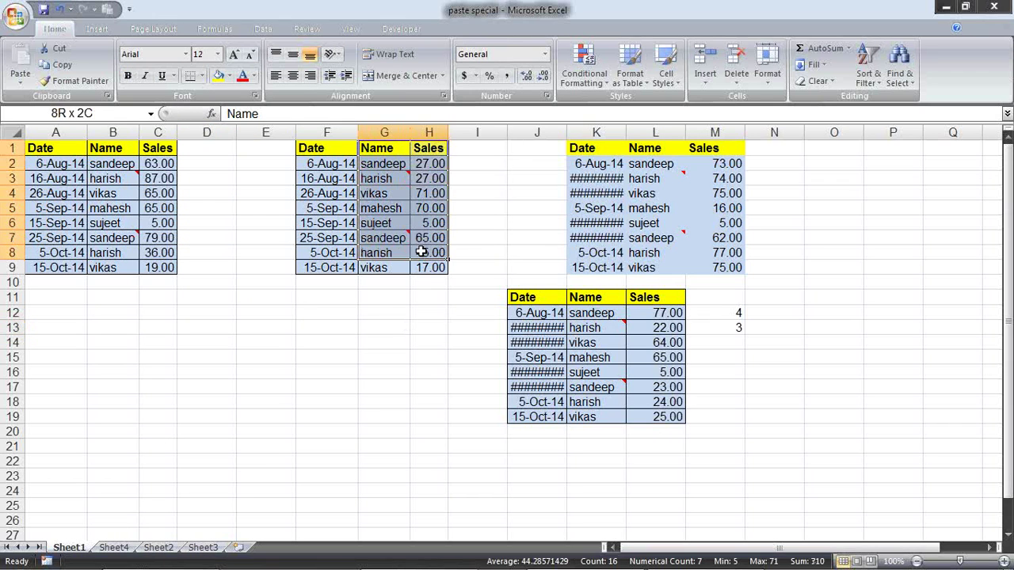
Step: Try selections of the middle table, columns F:H and rows 12–17
left_click_drag(330, 163, 430, 266)
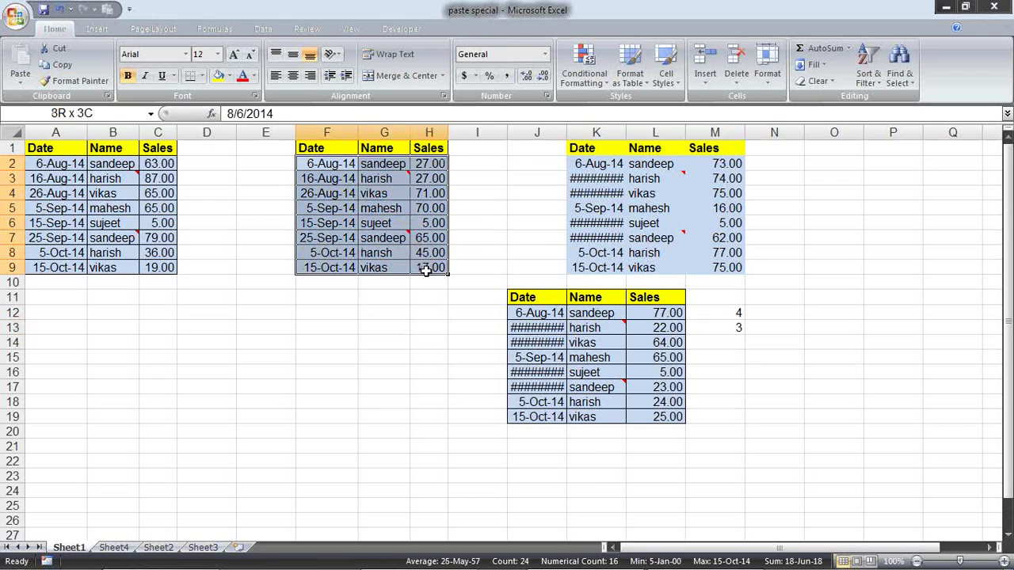
left_click_drag(151, 344, 404, 463)
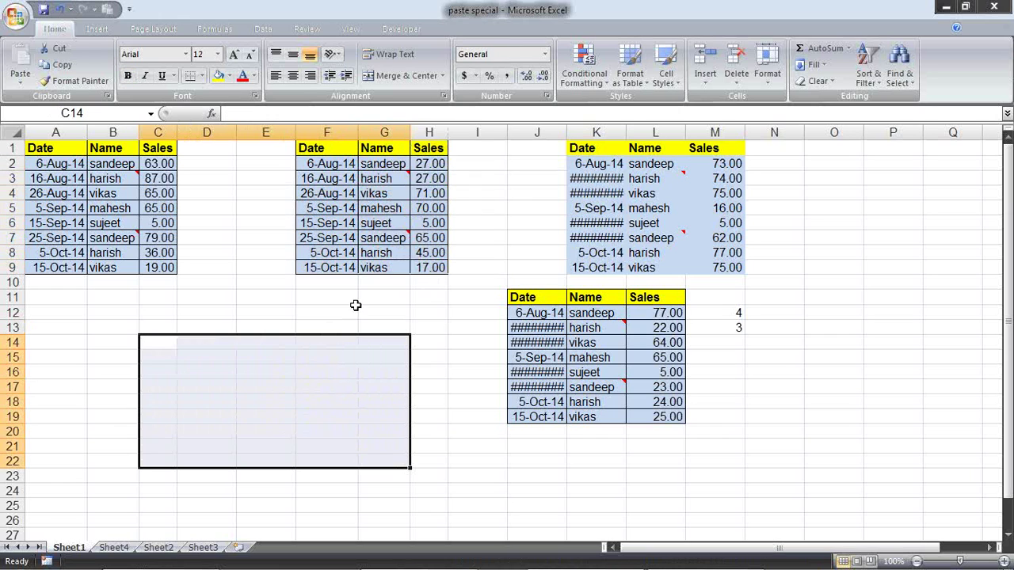
left_click_drag(340, 129, 429, 133)
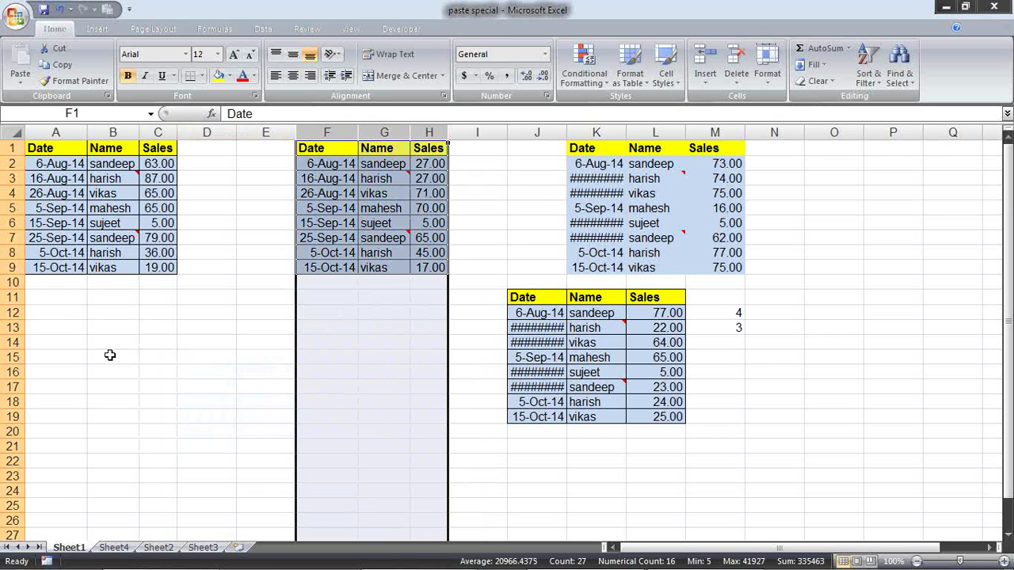
left_click_drag(13, 313, 12, 387)
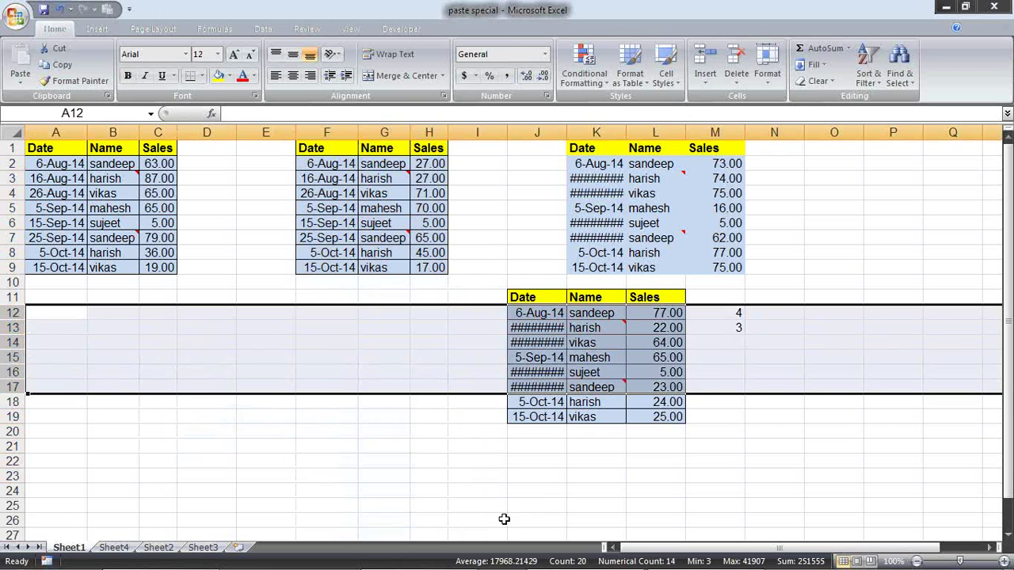
left_click(376, 446)
Step: Copy F1:H9 and paste it transposed at B13, then copy the transposed result
mouse_move(339, 151)
left_mouse_down()
mouse_move(453, 248)
mouse_move(428, 267)
left_mouse_up()
key("ctrl+c")
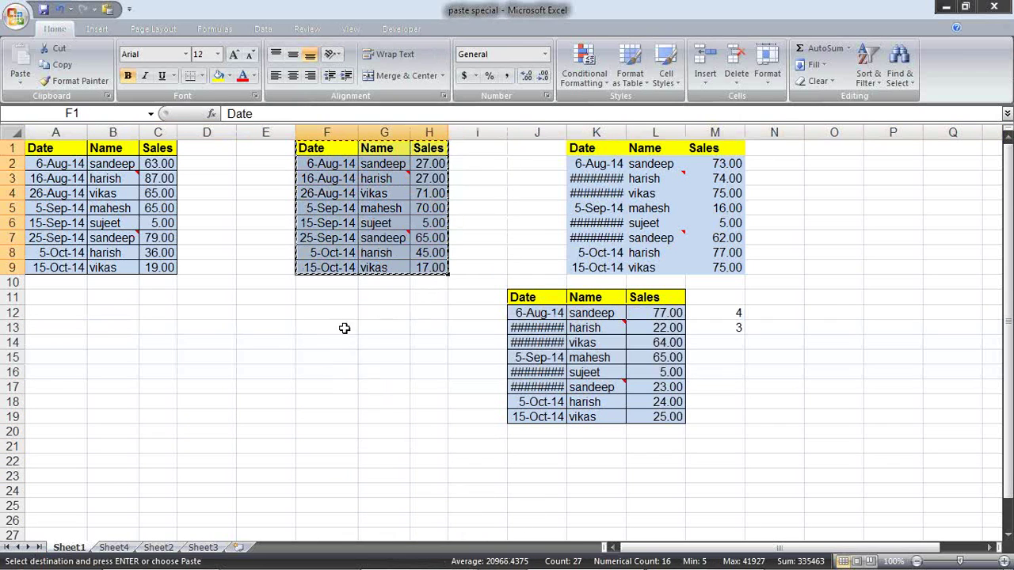
right_click(95, 322)
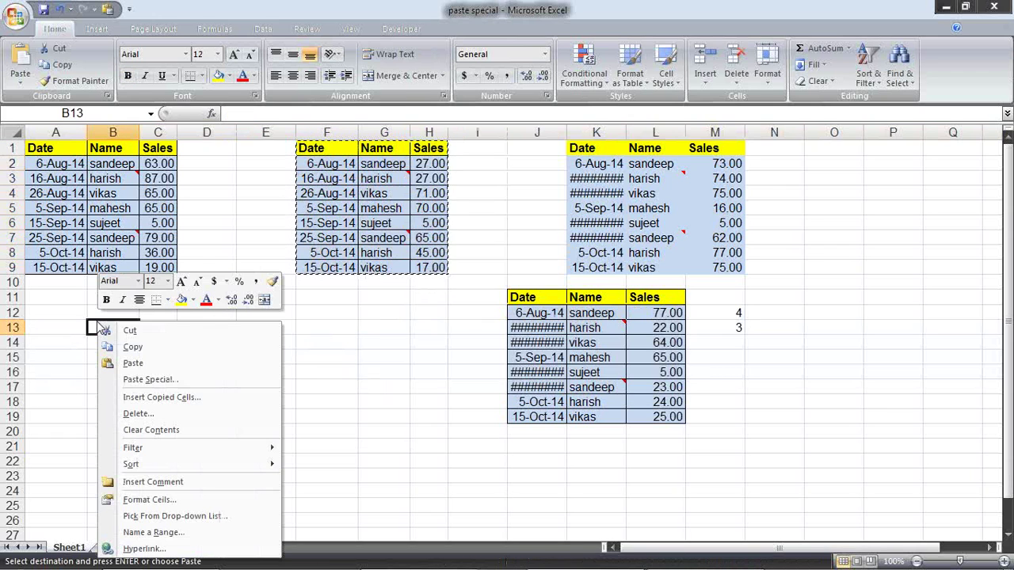
left_click(135, 383)
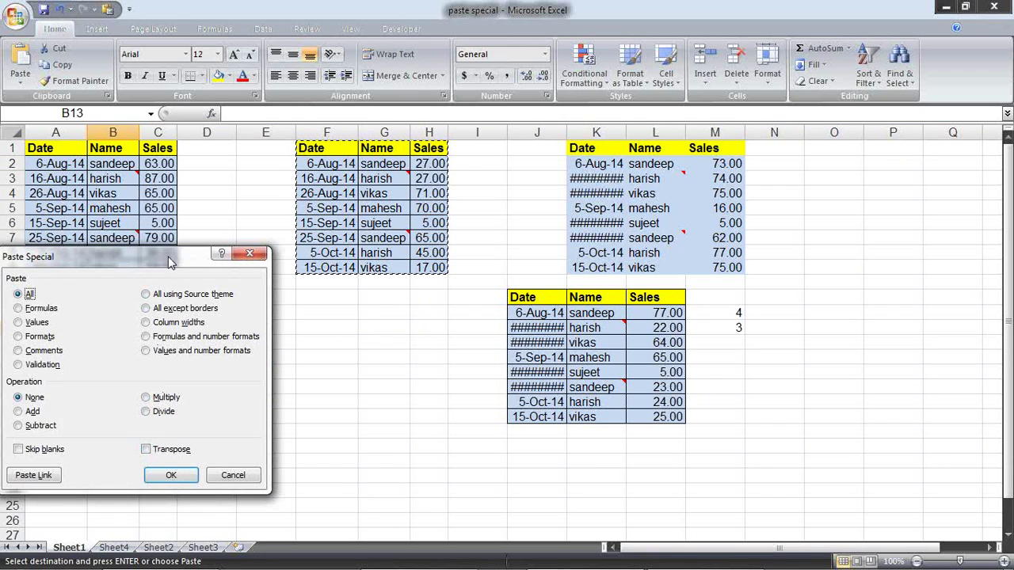
left_click_drag(168, 261, 314, 119)
left_click(307, 309)
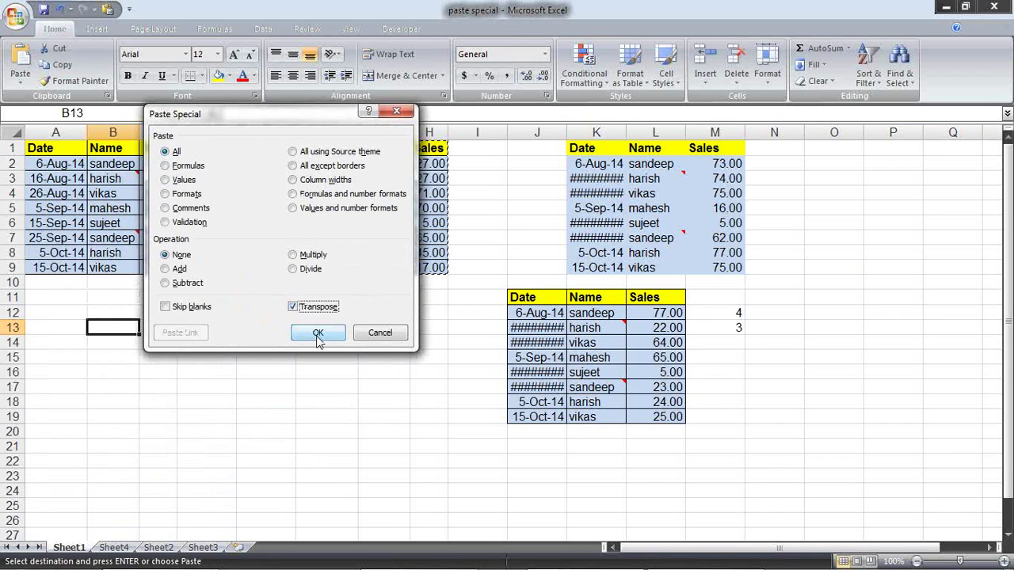
left_click(317, 332)
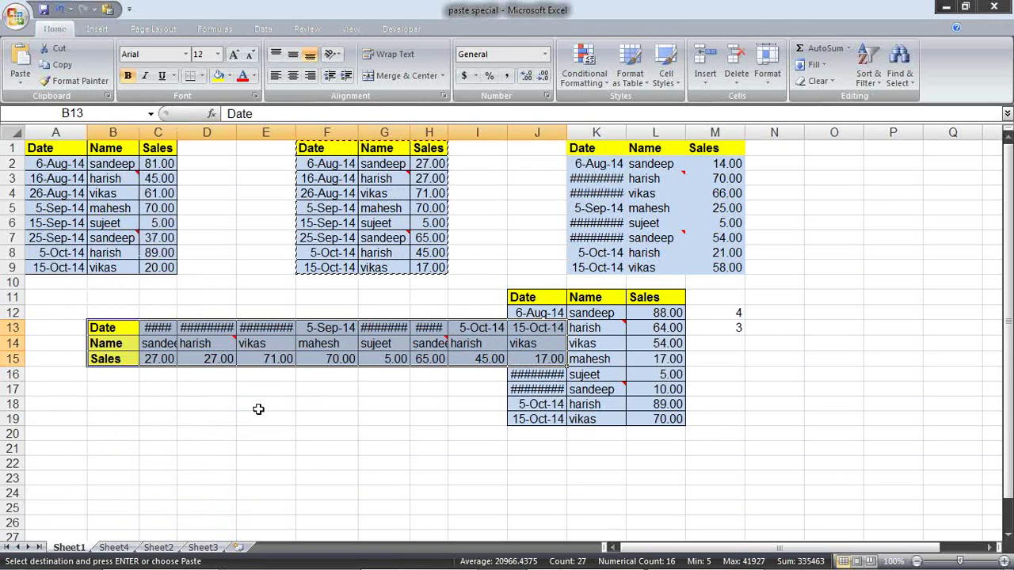
key("ctrl+c")
Step: Paste the copied block transposed again at B18
right_click(133, 411)
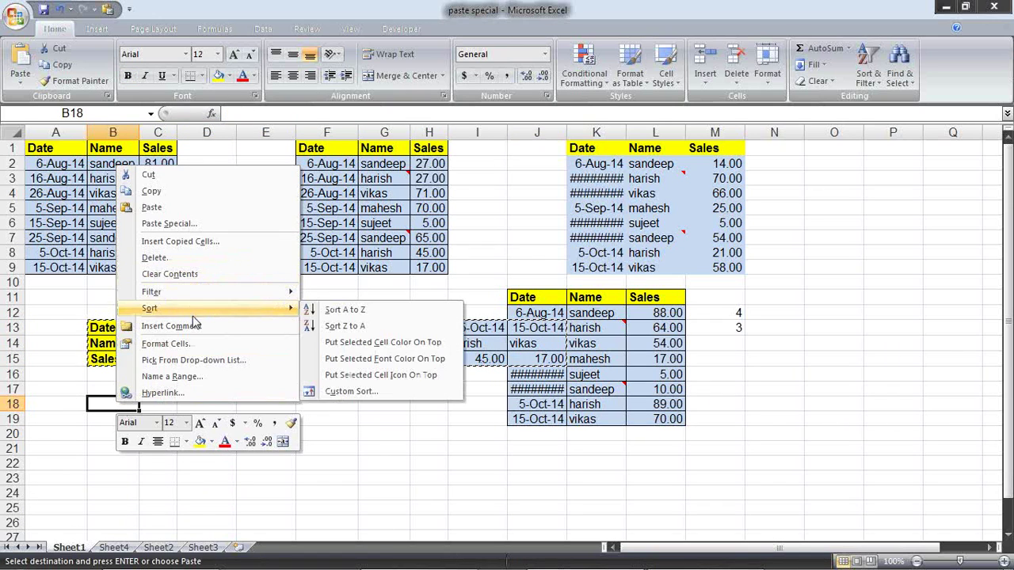
left_click(207, 224)
left_click(228, 299)
left_click(254, 325)
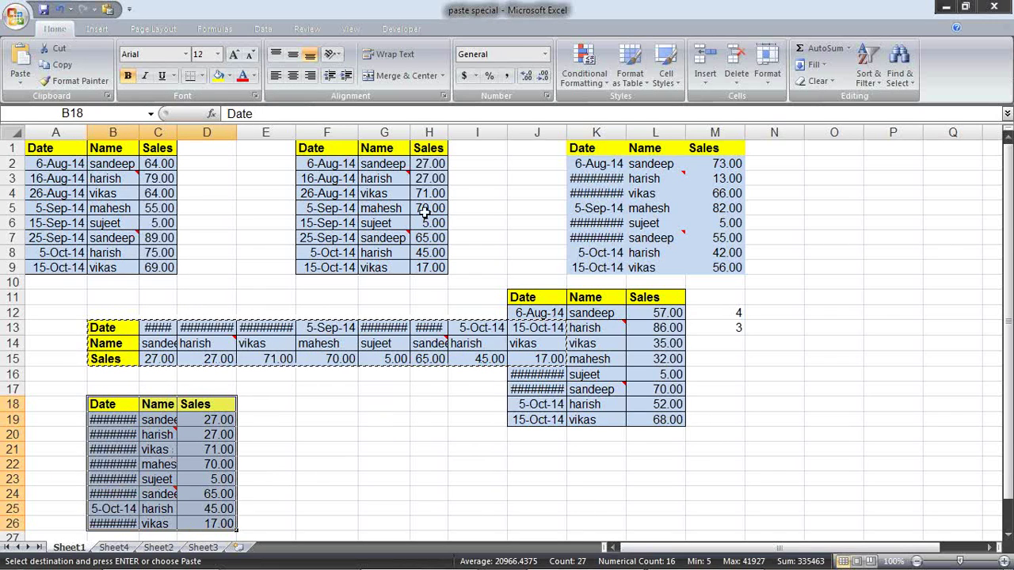
Step: Clear the contents of columns E through N
left_click_drag(265, 133, 749, 108)
key("alt+e")
key("d")
left_click(726, 280)
Step: Delete rows 13 through 26
mouse_move(16, 327)
left_mouse_down()
mouse_move(31, 407)
mouse_move(15, 529)
left_mouse_up()
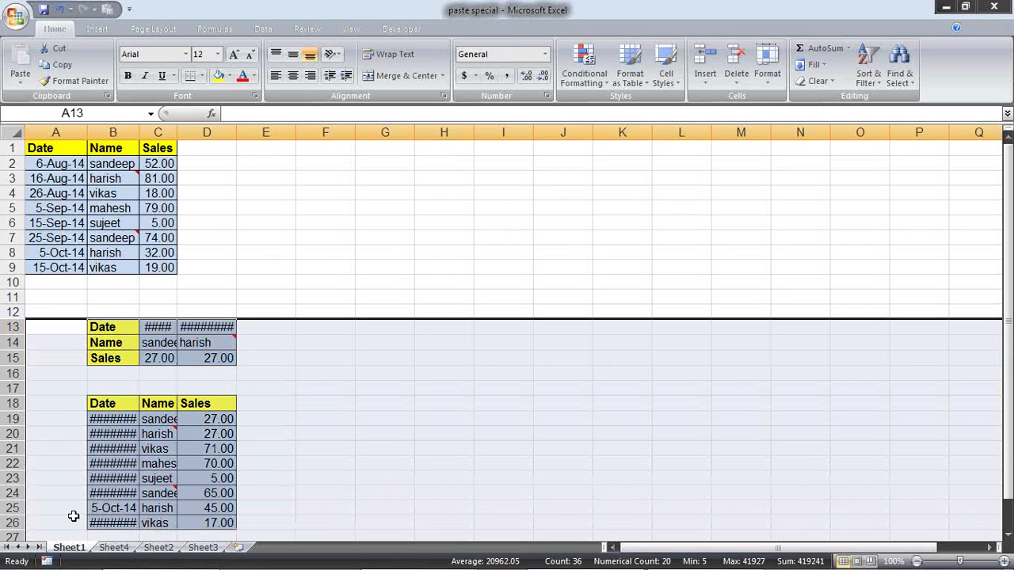
key("alt+e")
key("d")
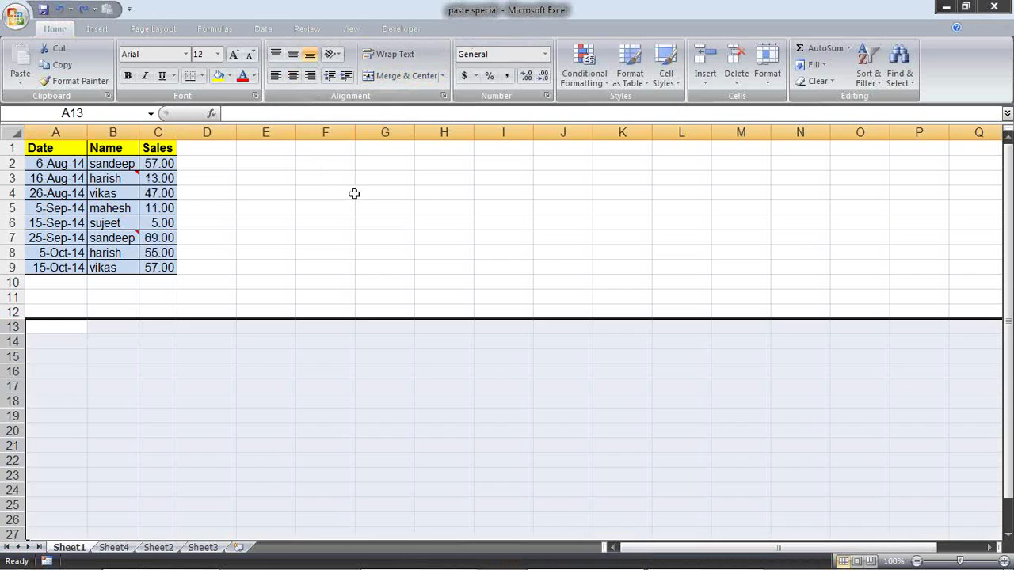
left_click(323, 177)
left_click(309, 145)
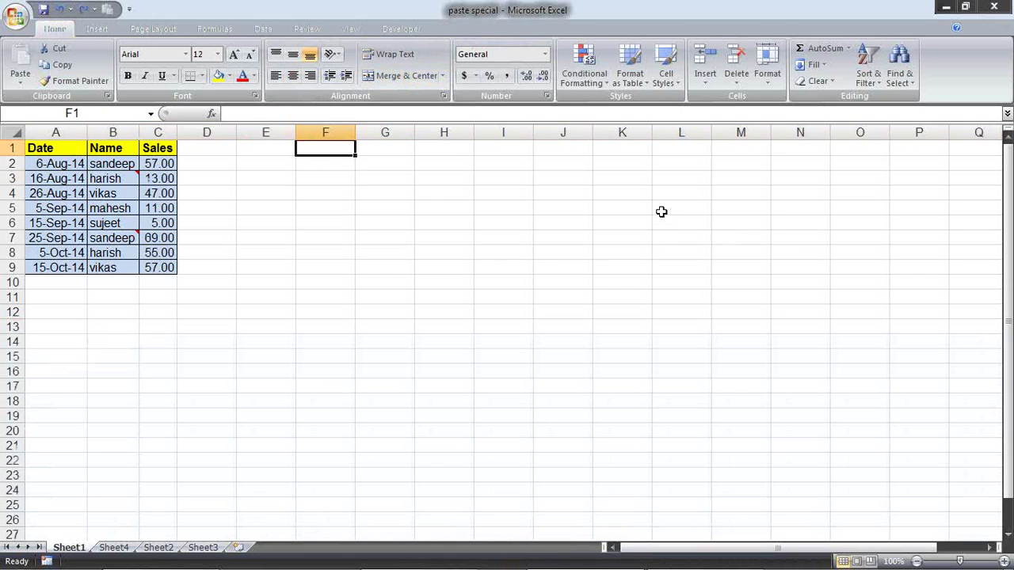
Step: Enter =A1 in F1 and fill the link formula across F1:H9
type("=")
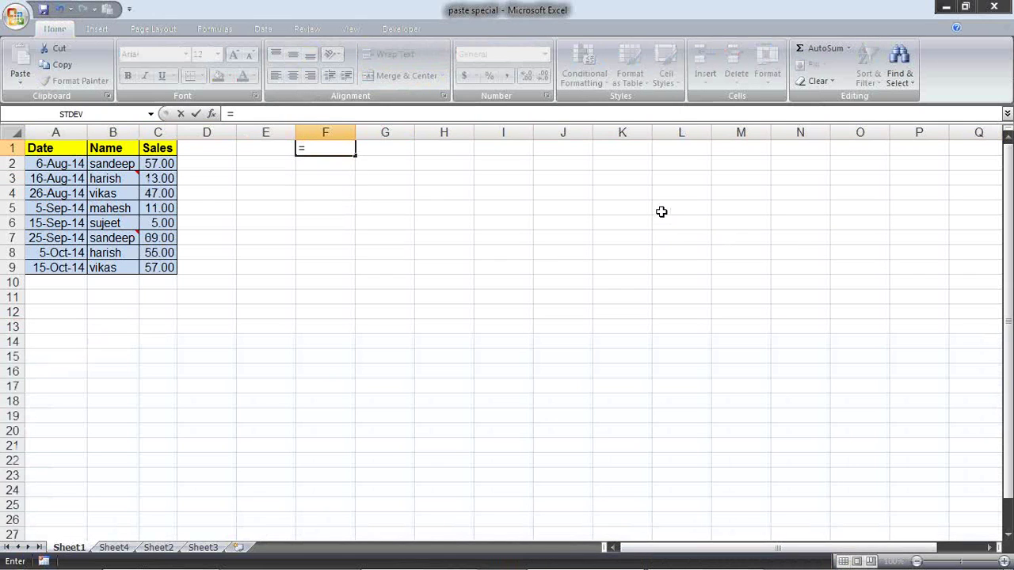
left_click(60, 149)
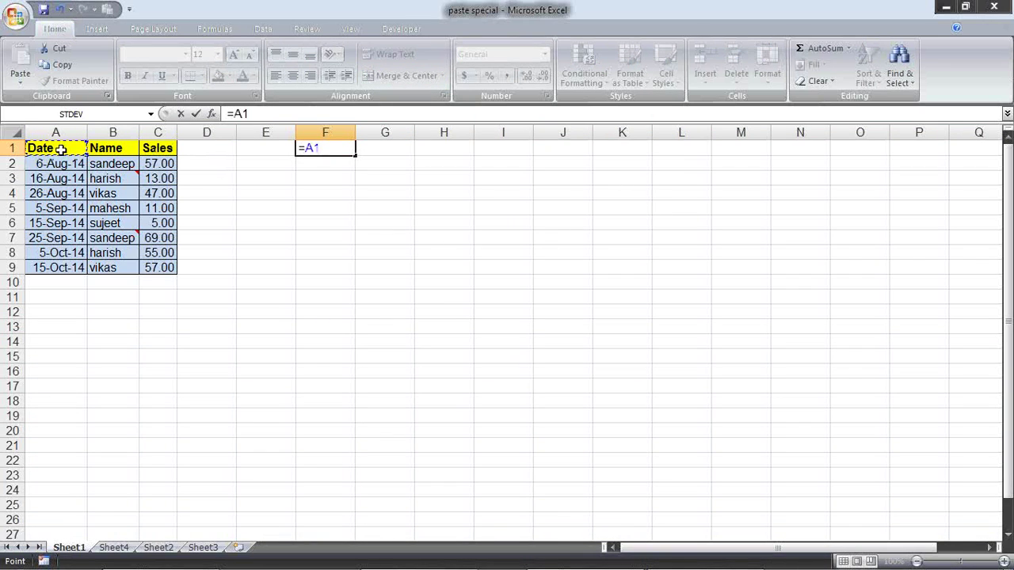
key("Return")
left_click(329, 147)
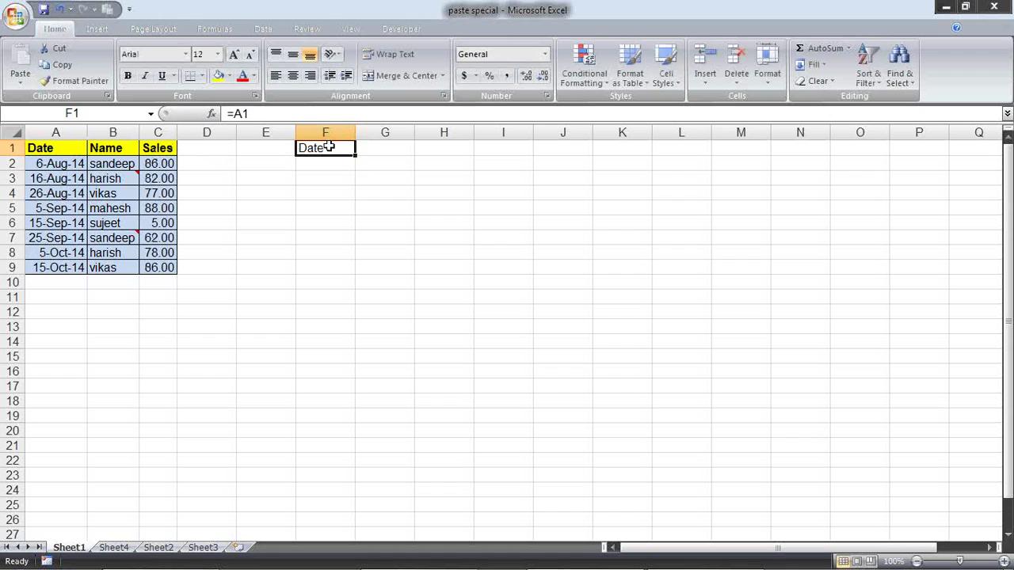
mouse_move(355, 155)
left_mouse_down()
mouse_move(473, 155)
mouse_move(480, 274)
left_mouse_up()
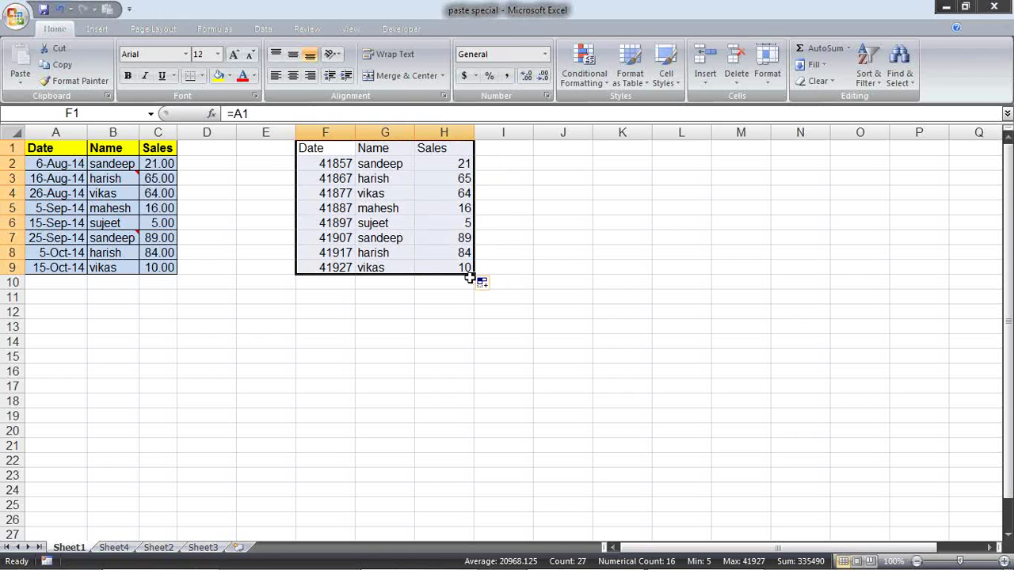
left_click(333, 145)
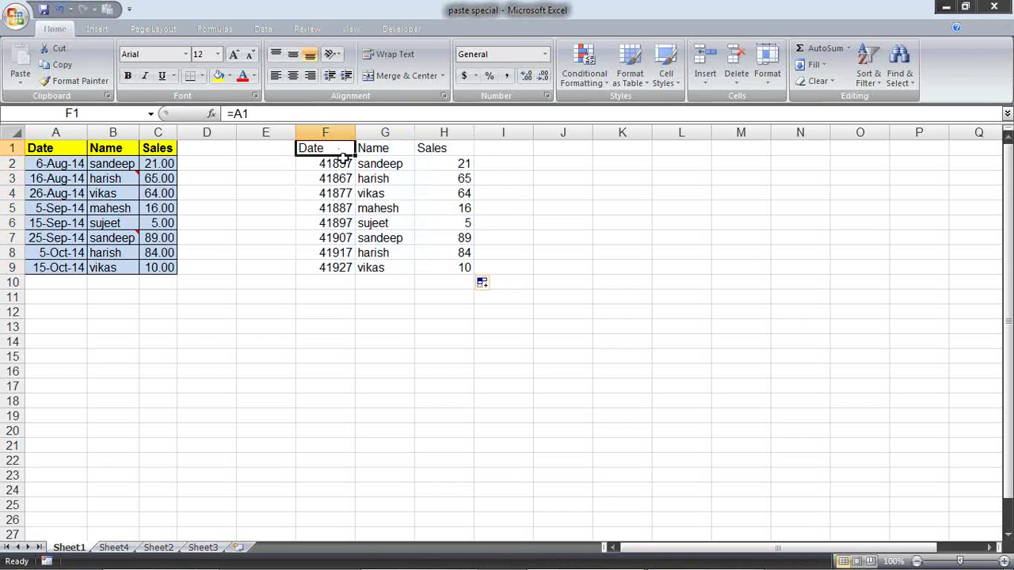
Step: Inspect the F3 and F4 link formulas and reselect F1
double_click(339, 177)
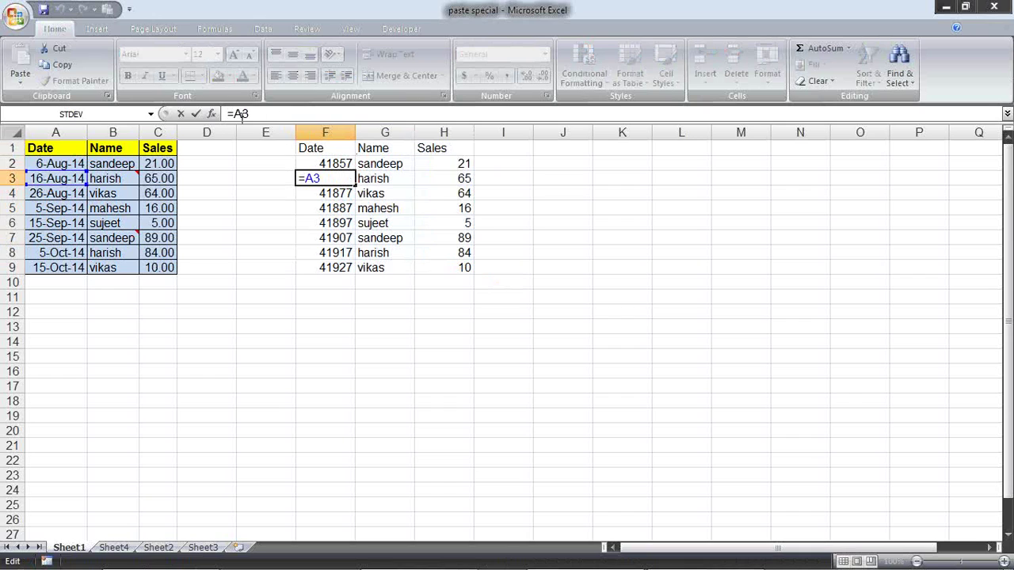
double_click(339, 193)
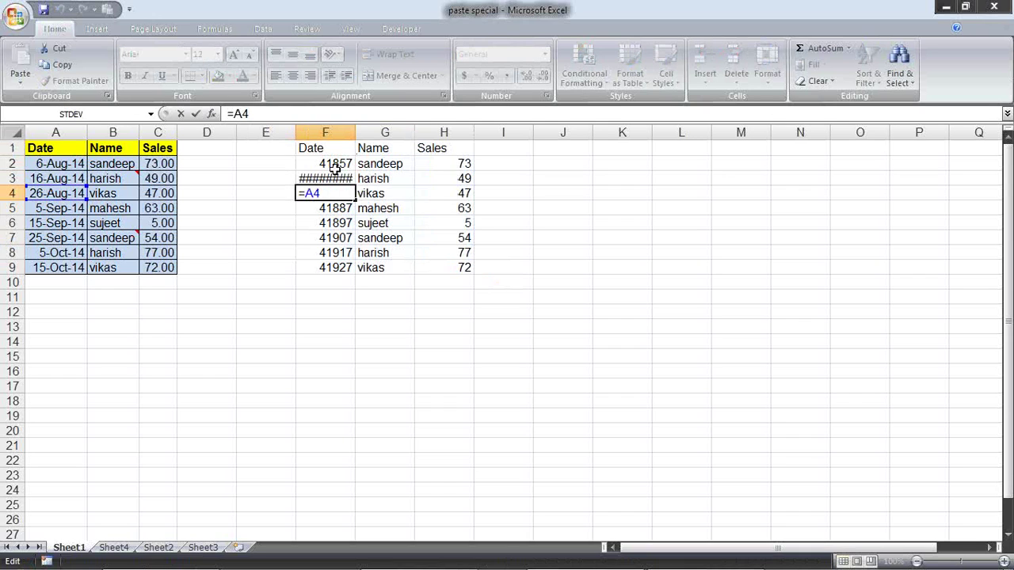
key("Escape")
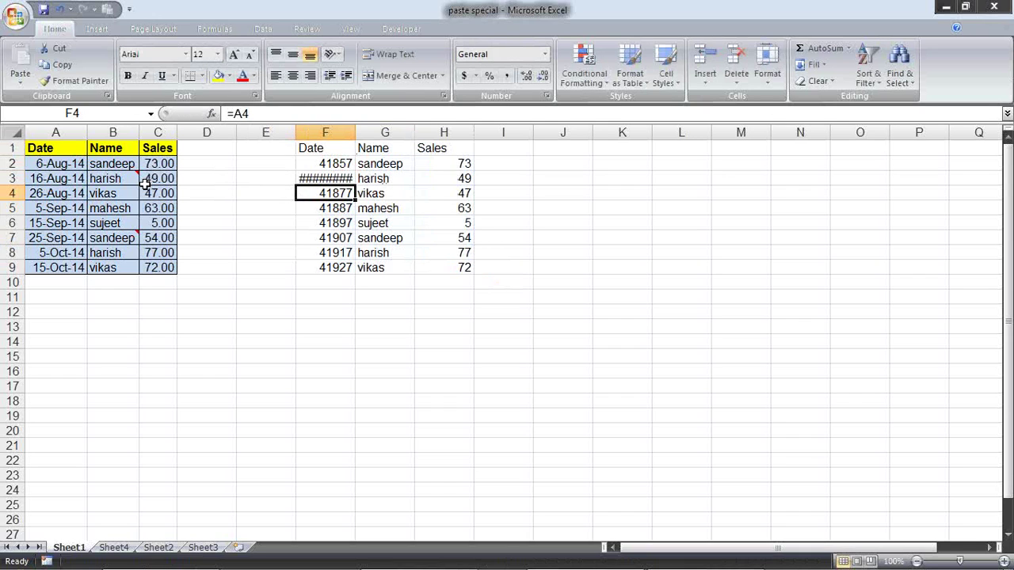
left_click(314, 148)
key("alt+e")
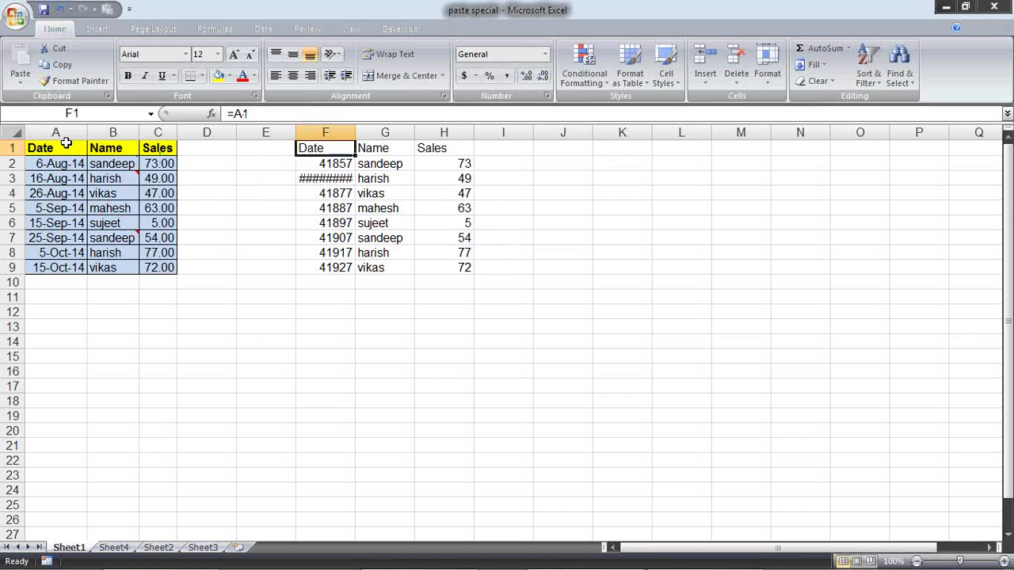
Step: Copy A1:C9 and Paste Special only its formats onto F1
left_click_drag(66, 143, 151, 266)
key("ctrl+c")
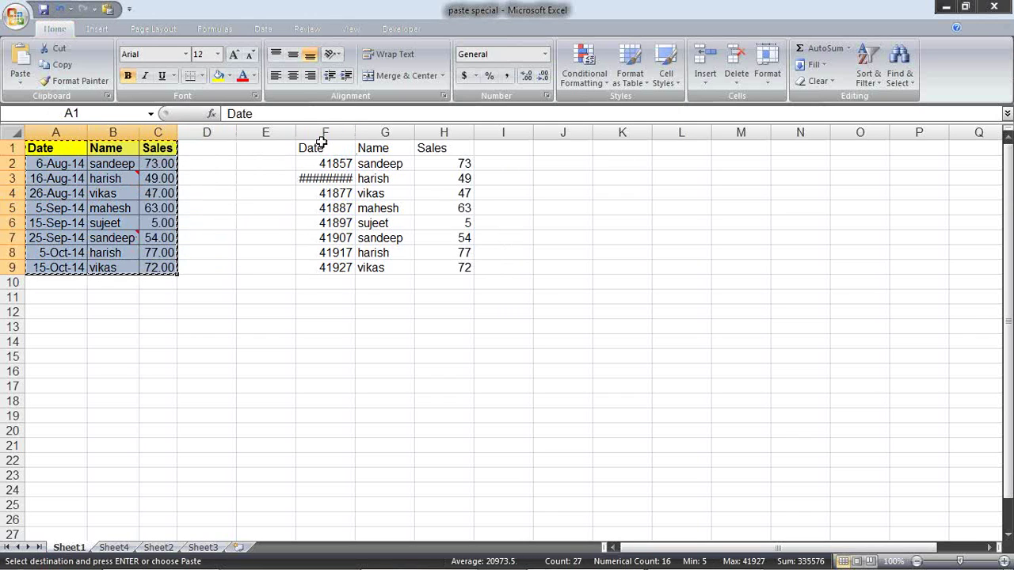
left_click(321, 147)
key("alt+e")
key("s")
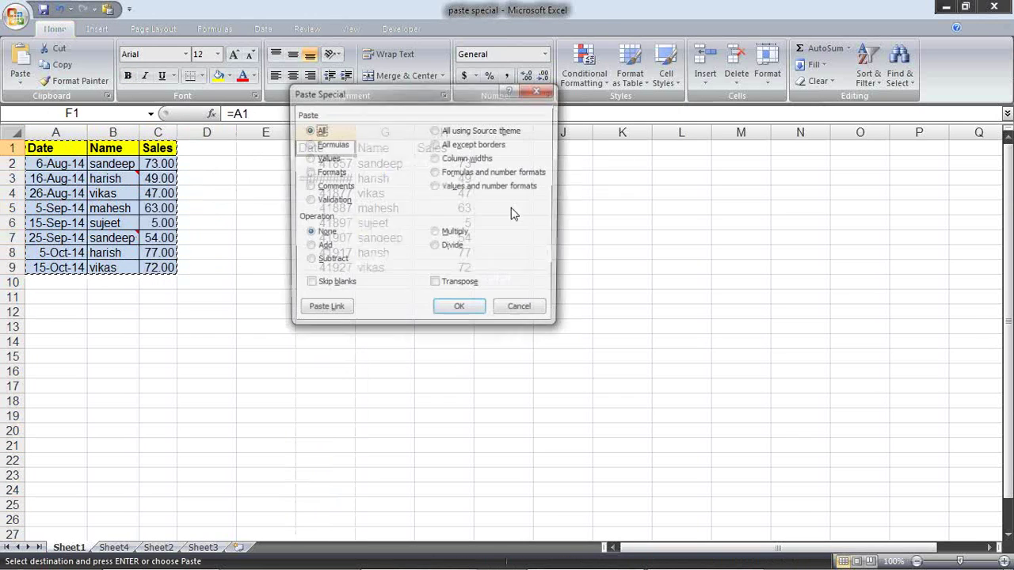
left_click(349, 175)
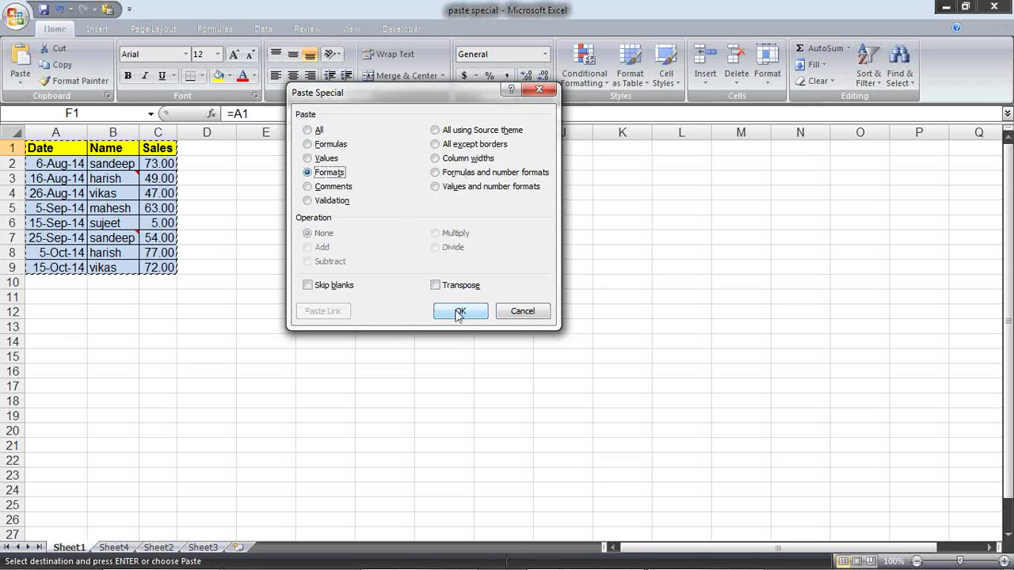
left_click(460, 310)
Step: Paste Special the column widths onto F1 as well, then end copy mode
key("alt+e")
key("s")
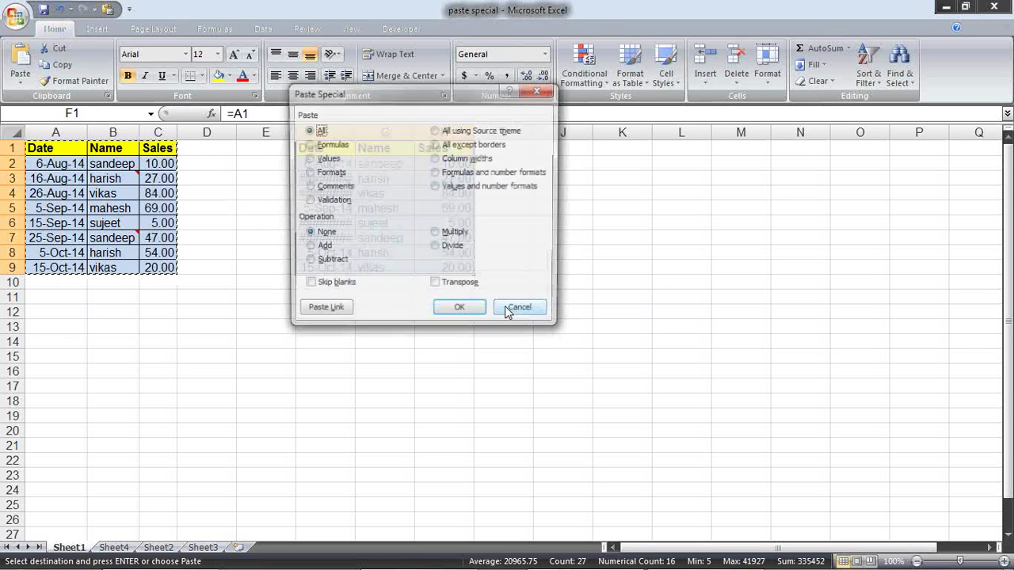
key("w")
left_click(460, 311)
left_click(475, 324)
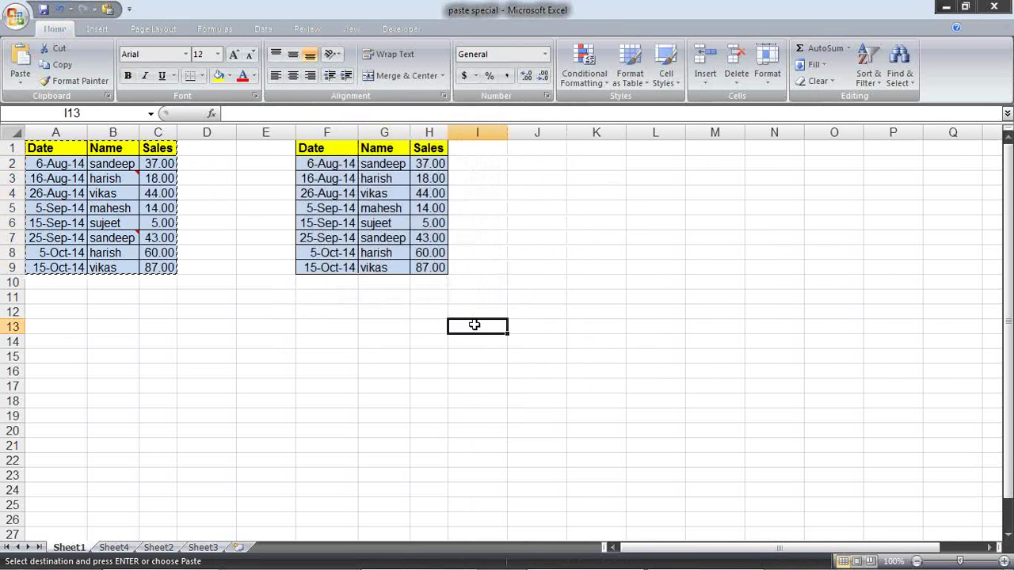
key("Escape")
Step: Replace the name in B2 with a new name and confirm G2's =B2 link reflects it
left_click(132, 163)
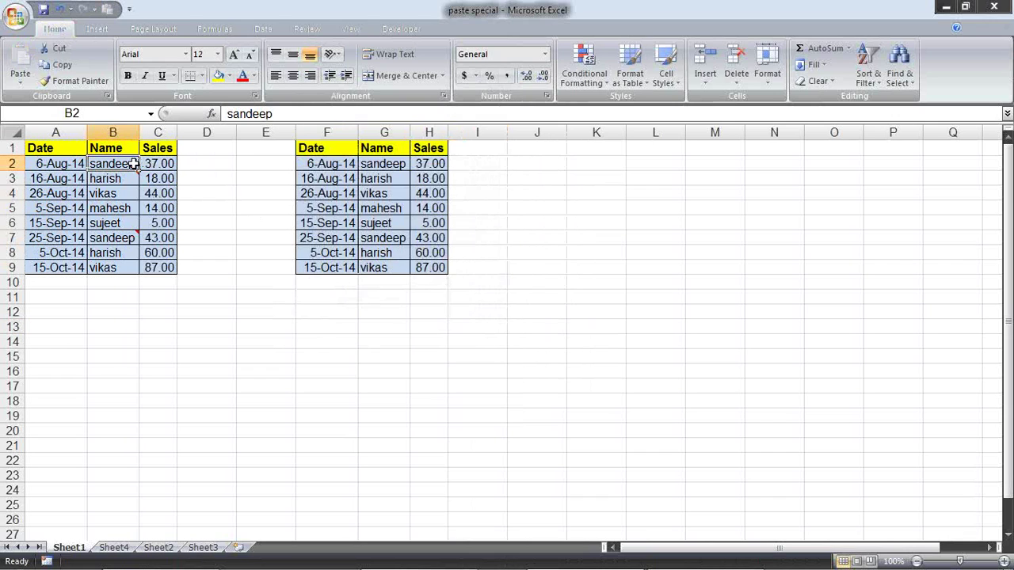
type("Pradeep")
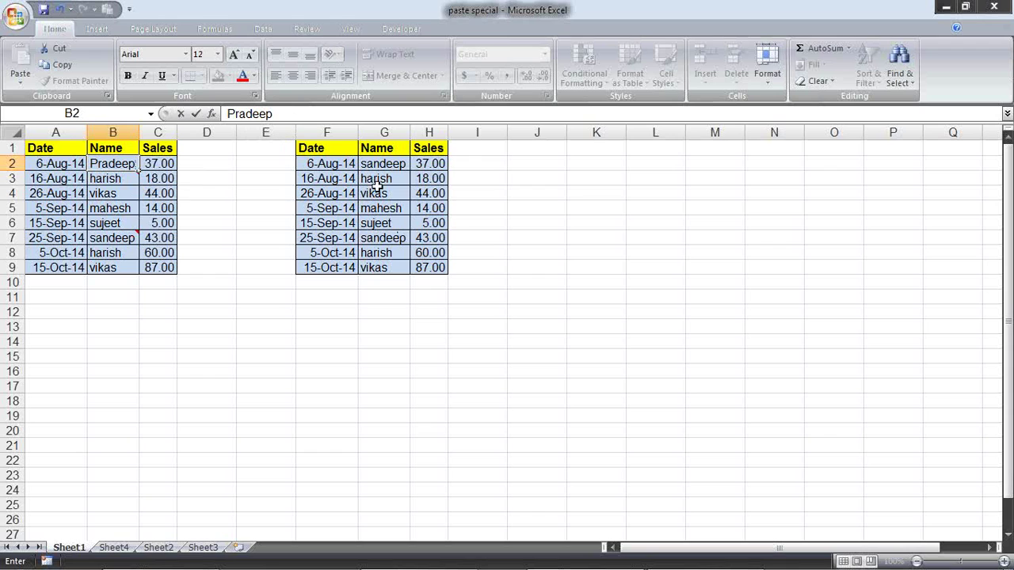
key("Return")
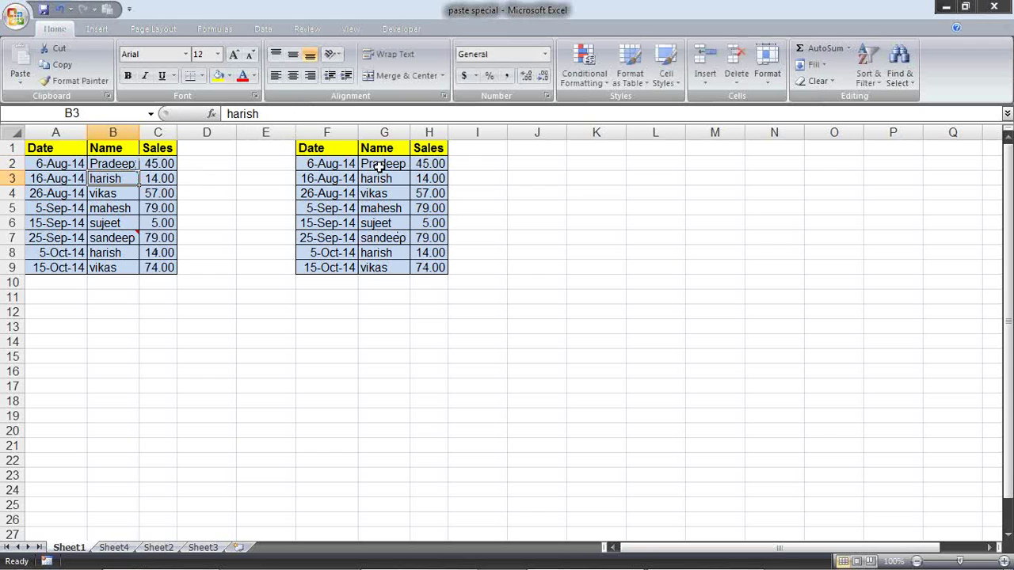
left_click(378, 164)
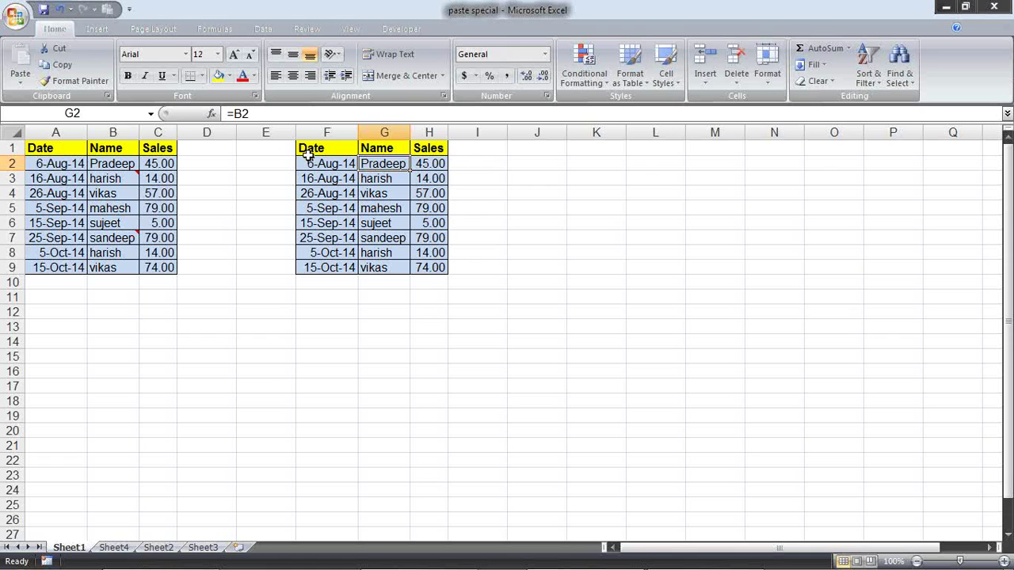
mouse_move(313, 150)
left_mouse_down()
mouse_move(388, 193)
mouse_move(438, 271)
left_mouse_up()
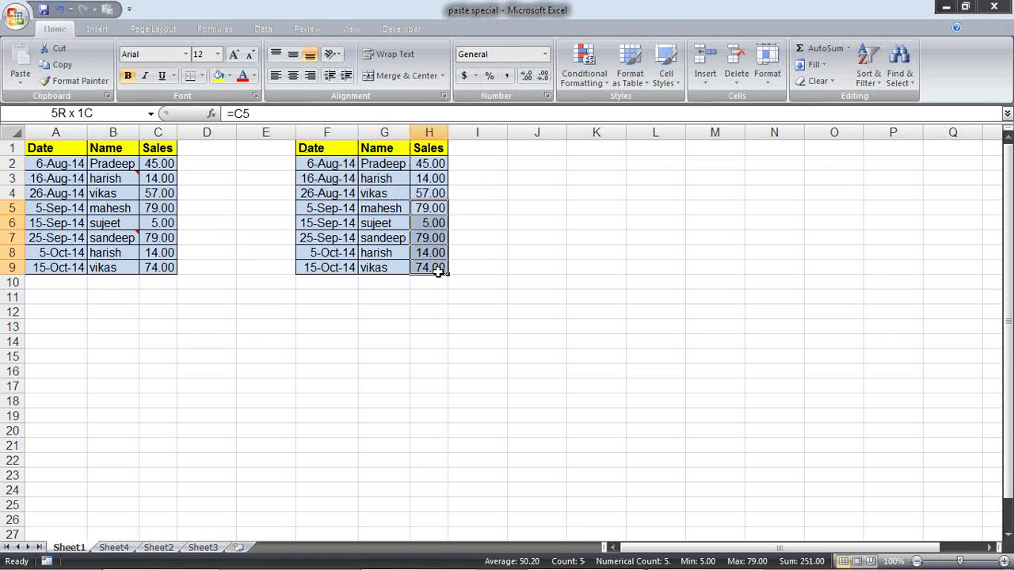
mouse_move(69, 313)
left_mouse_down()
mouse_move(140, 394)
mouse_move(162, 446)
left_mouse_up()
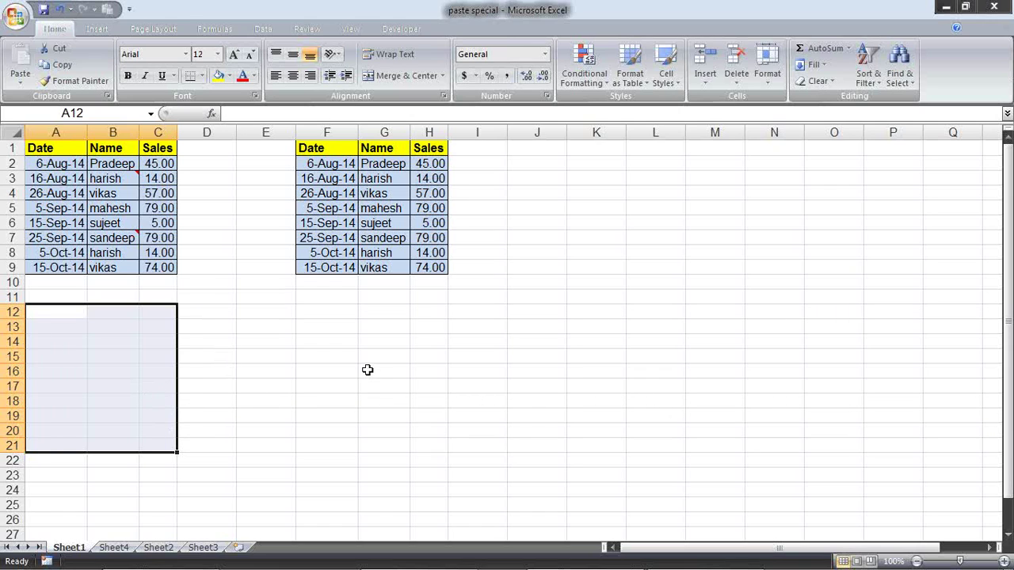
Step: Extend the linked formulas in columns F:H down to row 14
left_click(364, 371)
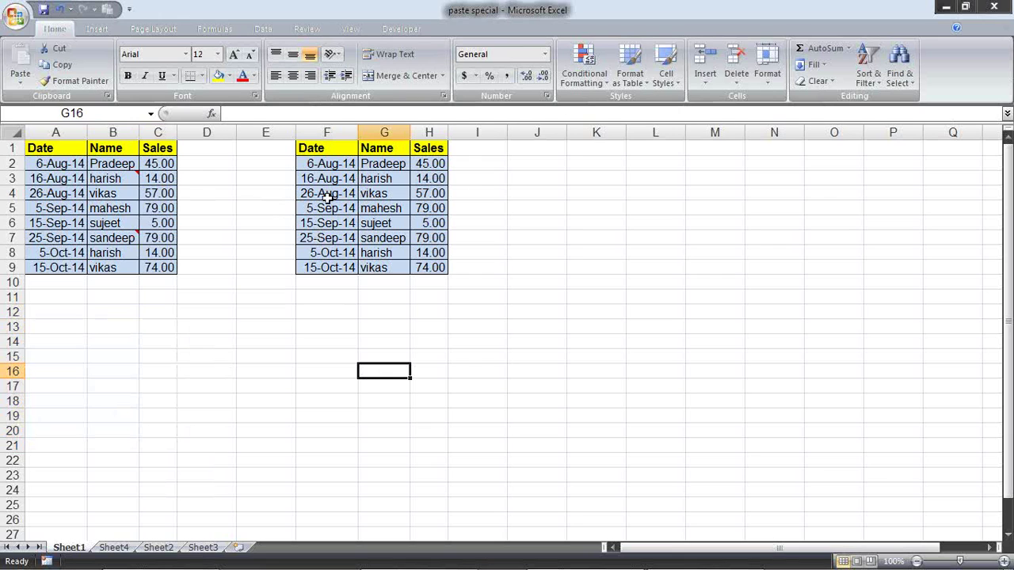
left_click_drag(326, 132, 428, 132)
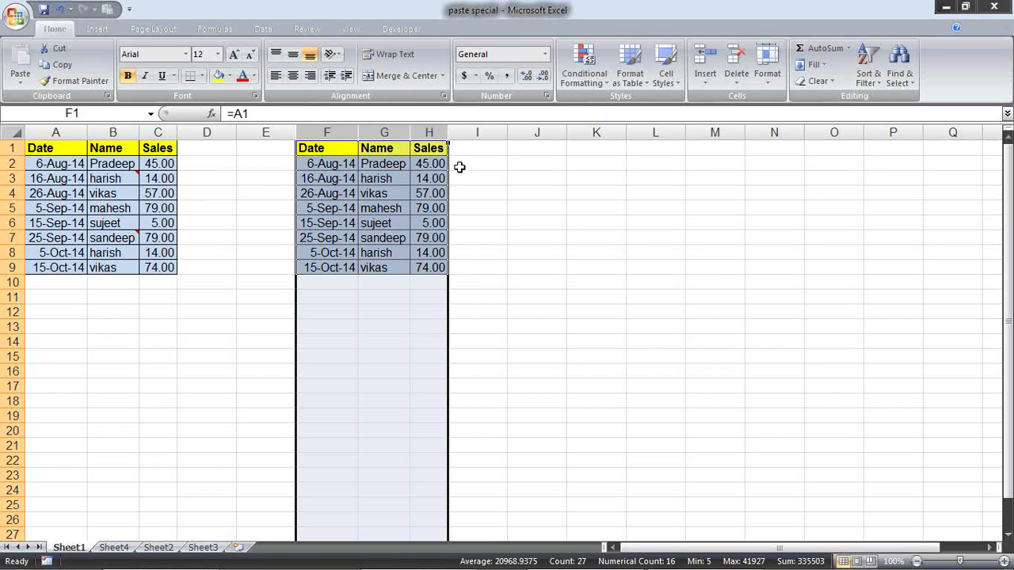
left_click(479, 222)
mouse_move(318, 225)
left_mouse_down()
mouse_move(444, 269)
mouse_move(460, 343)
left_mouse_up()
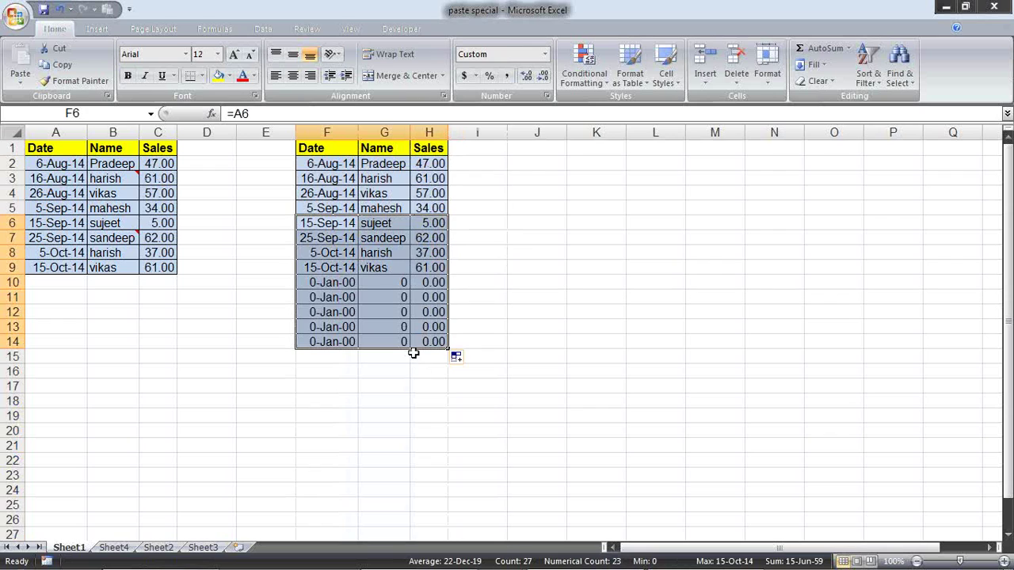
left_click(403, 297)
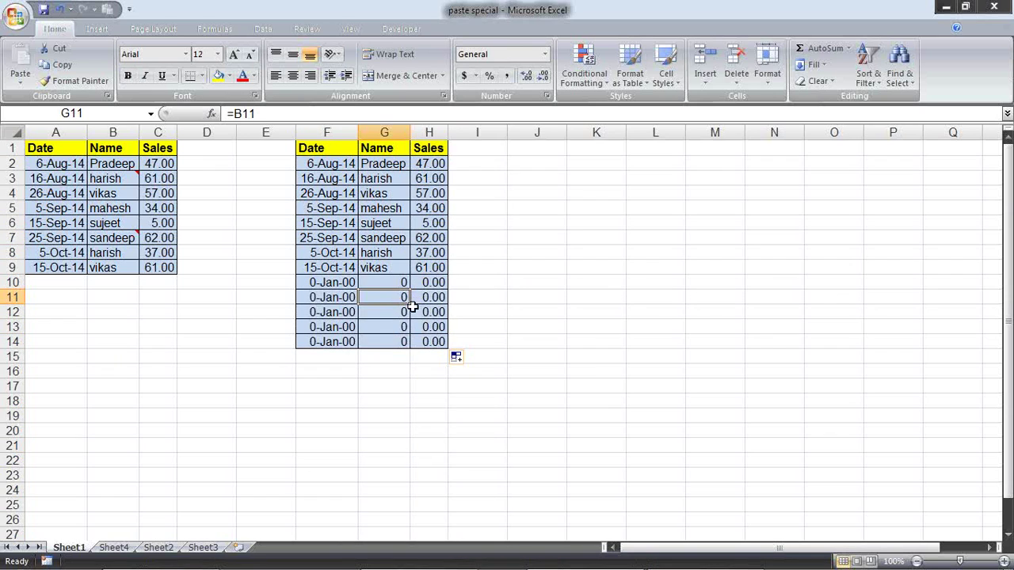
Step: Undo the extra rows and the name edit so B2 shows its original name again
key("ctrl+z")
key("ctrl+z")
key("ctrl+y")
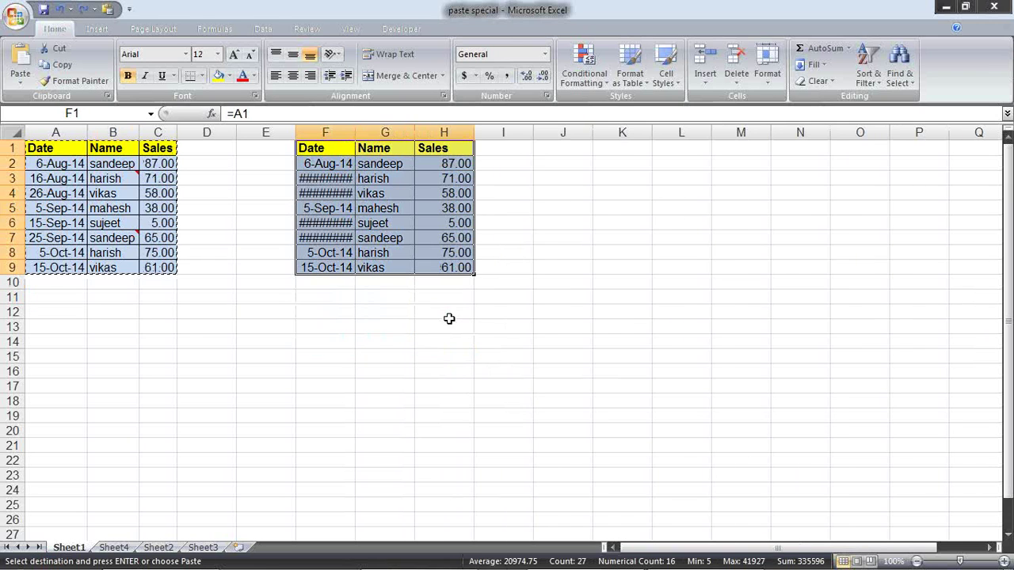
left_click(349, 127)
Step: Undo the earlier paste into columns F:H
left_click_drag(348, 127, 421, 127)
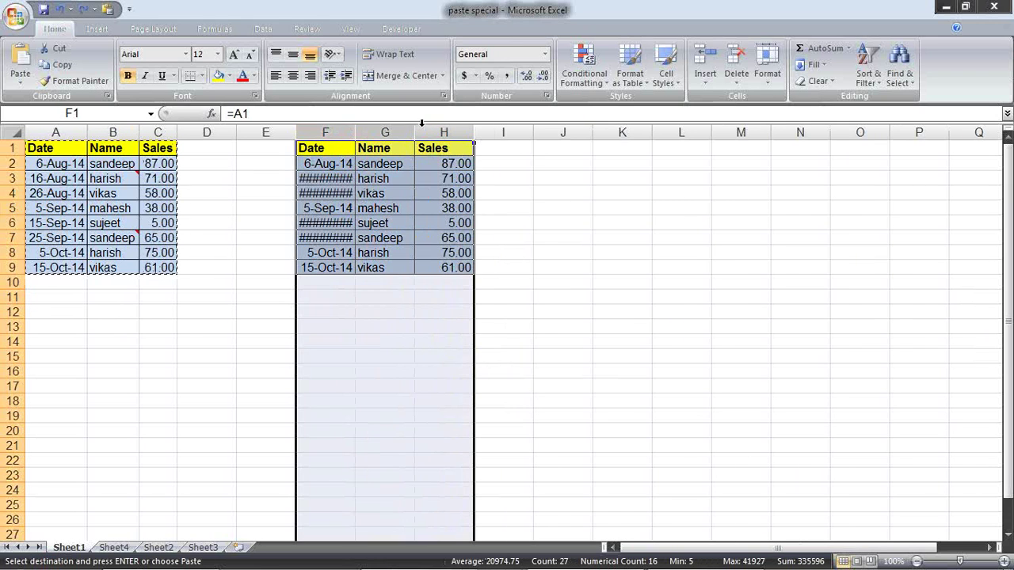
key("alt+e")
key("u")
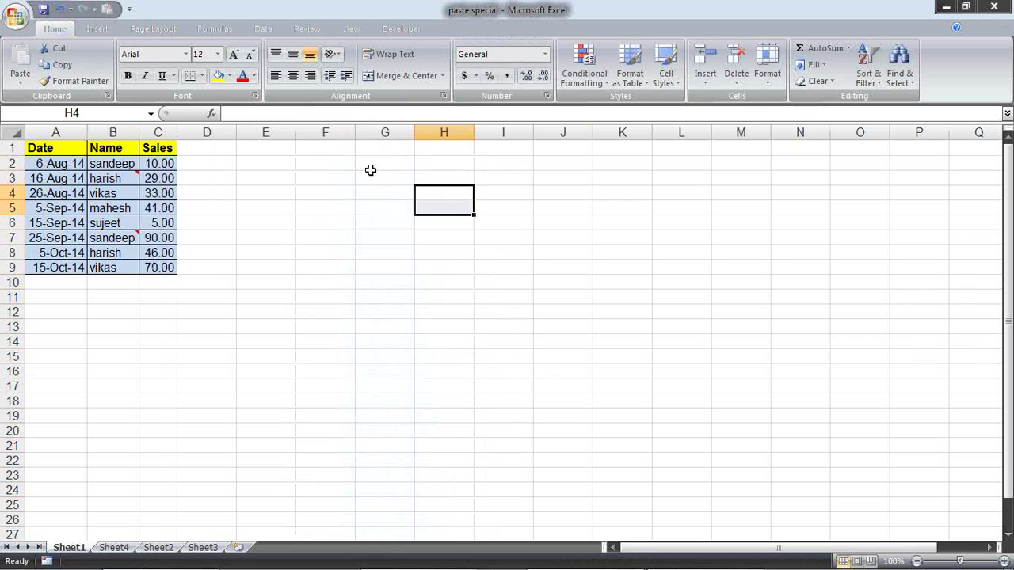
left_click(326, 149)
Step: Copy A1:C9 and Paste Link it into F1 as unformatted =A1-style links
left_click_drag(39, 149, 156, 267)
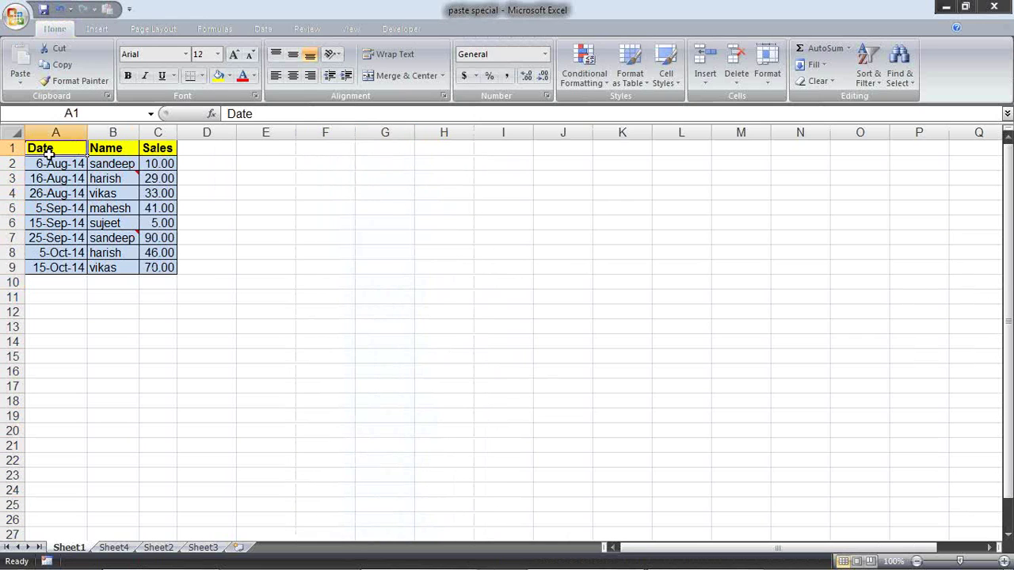
key("ctrl+c")
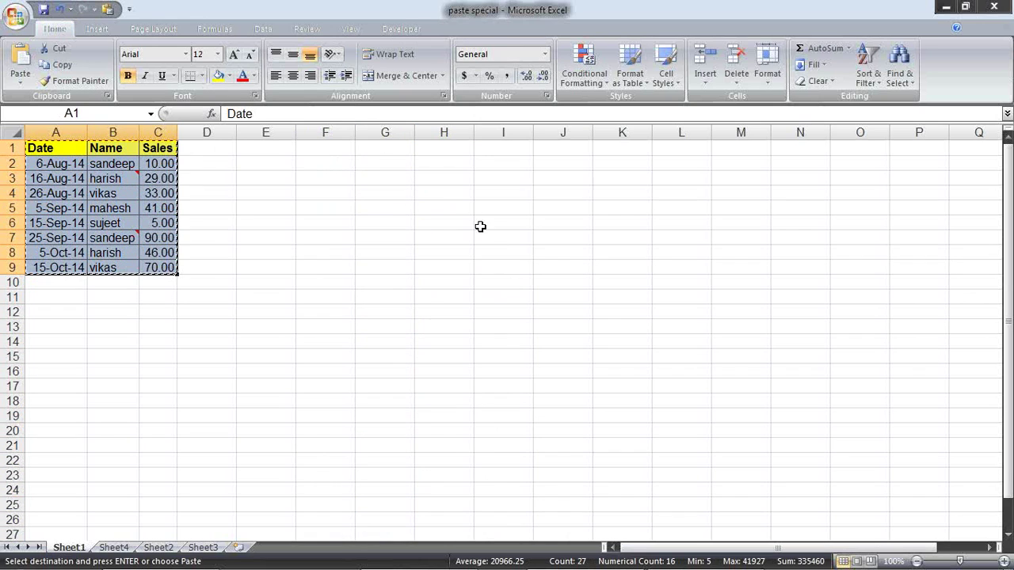
right_click(330, 148)
left_click(385, 209)
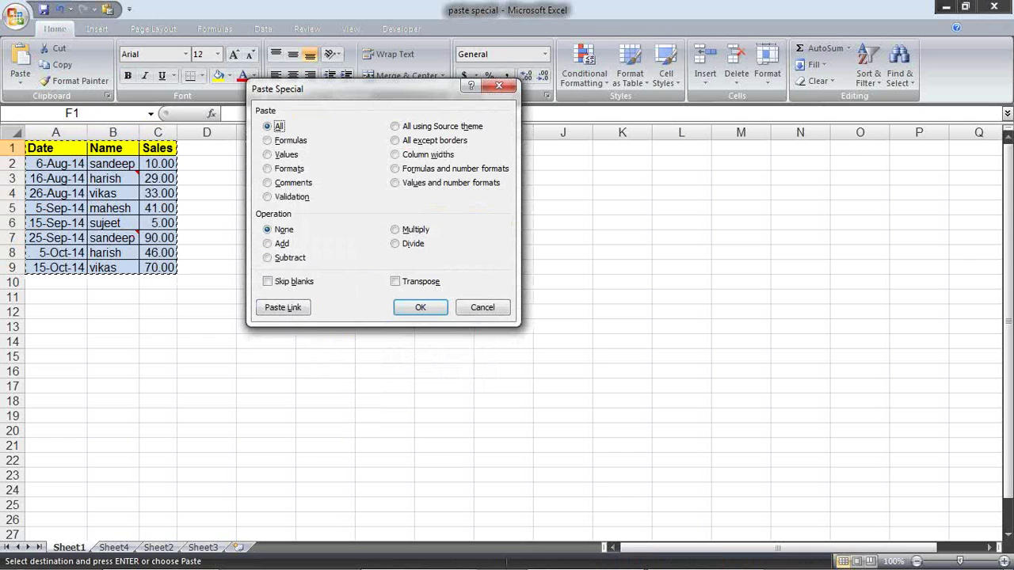
left_click(282, 307)
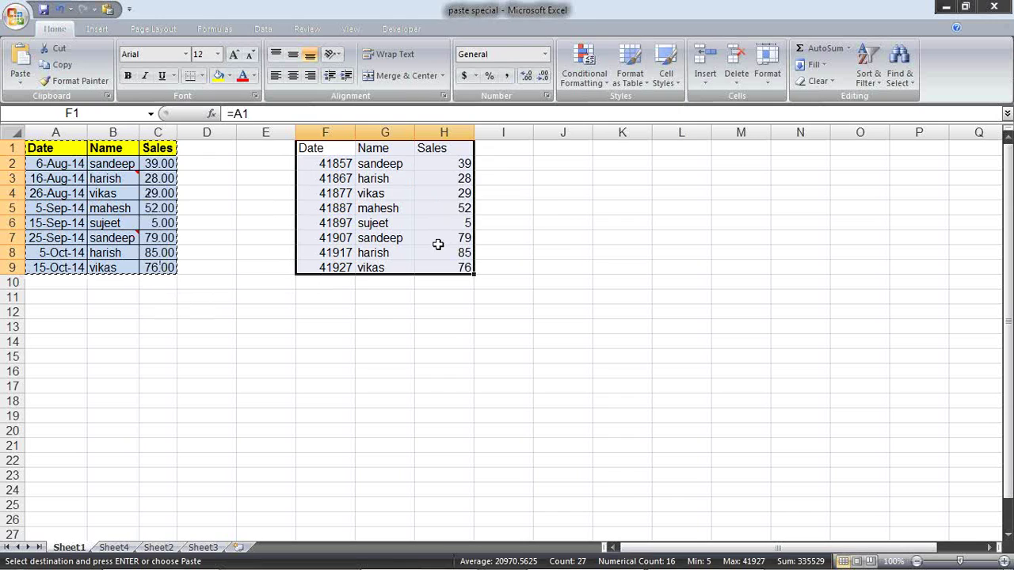
Step: Paste the source formats onto F1:H9 with Paste Special > Formats
key("ctrl+alt+v")
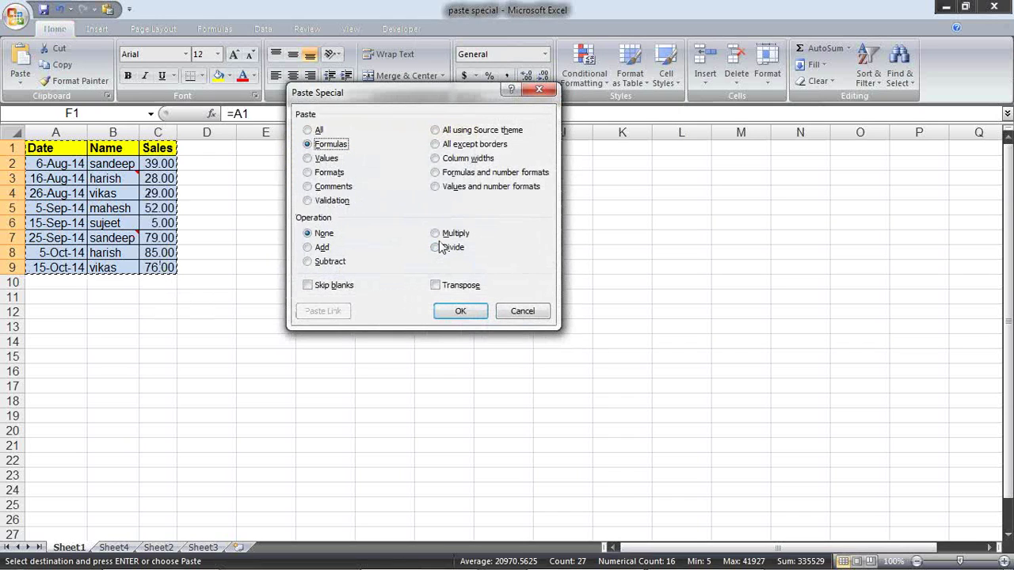
key("alt+t")
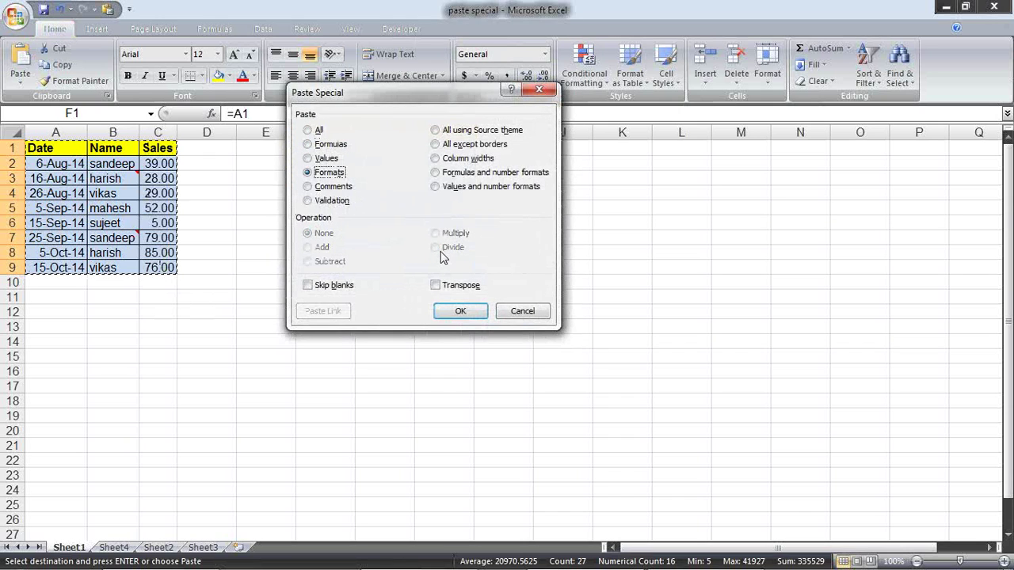
key("Return")
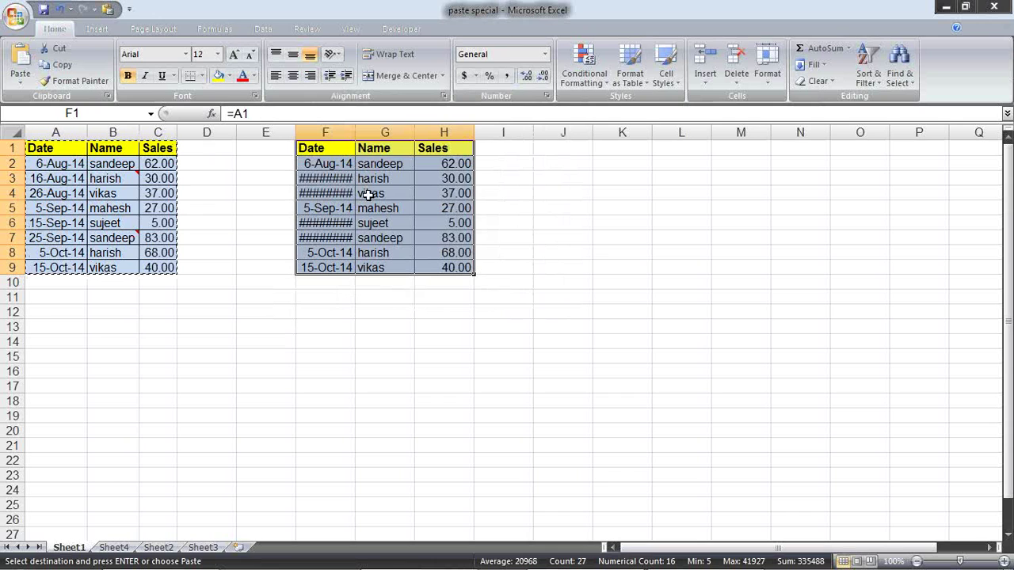
Step: Paste the source column widths onto F1:H9 with Paste Special > Column widths
key("ctrl+alt+v")
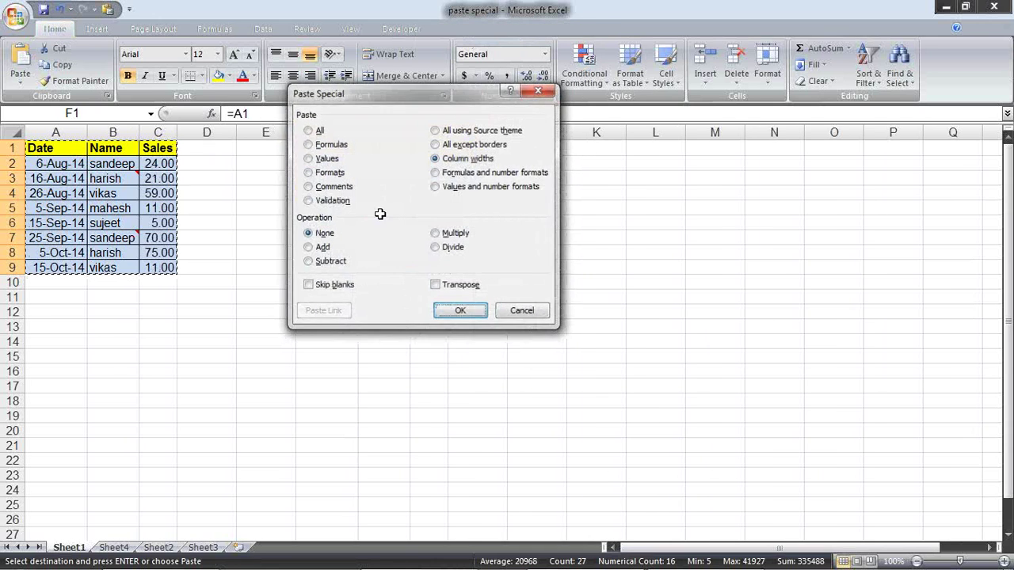
key("Return")
left_click(355, 179)
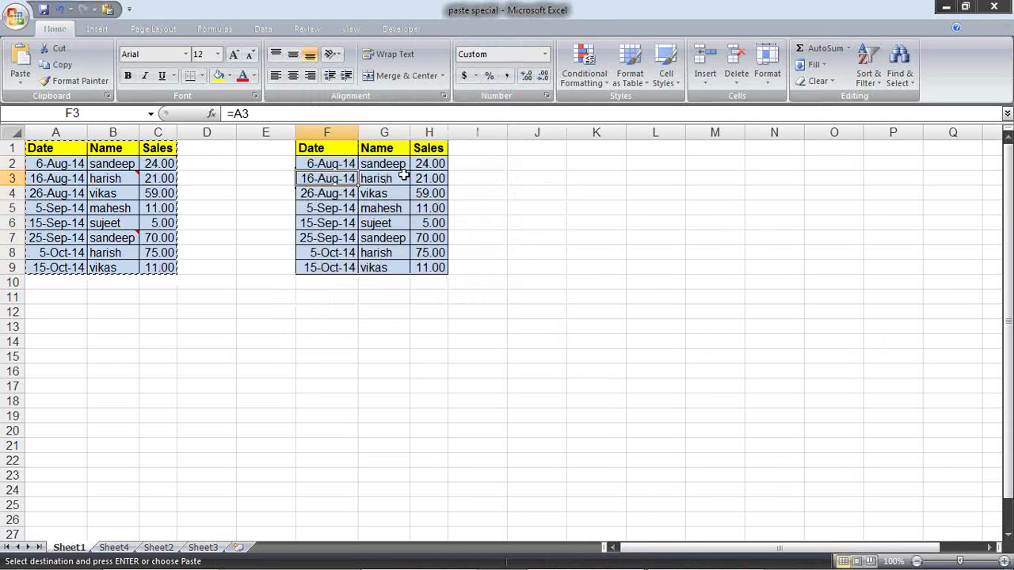
left_click(138, 164)
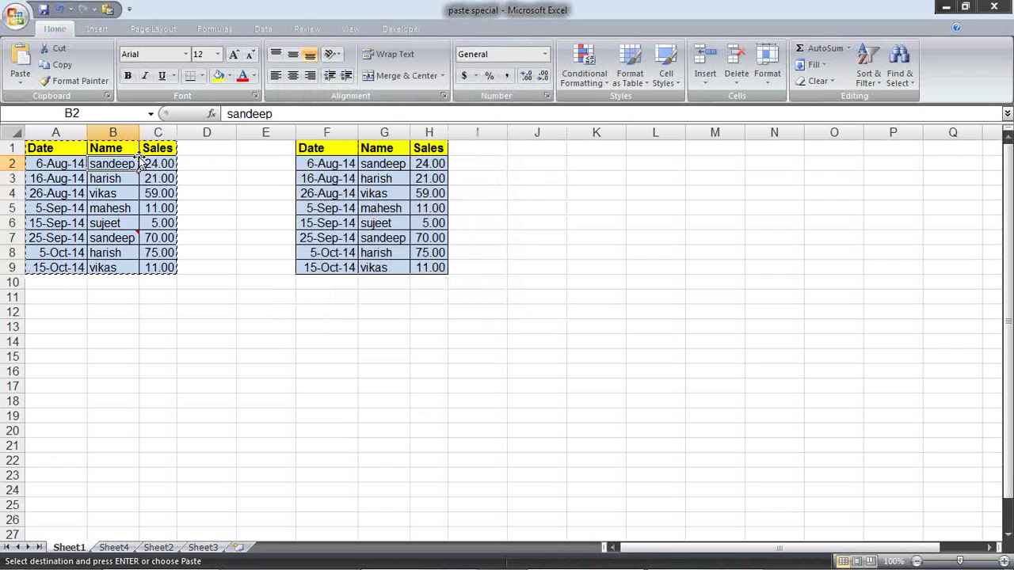
type("pradeep")
key("Return")
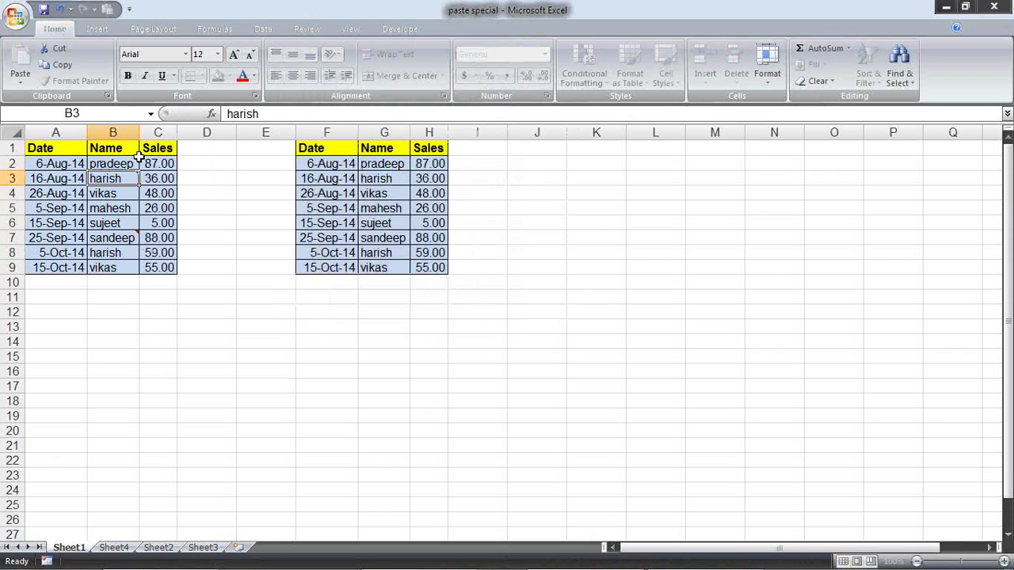
left_click(381, 163)
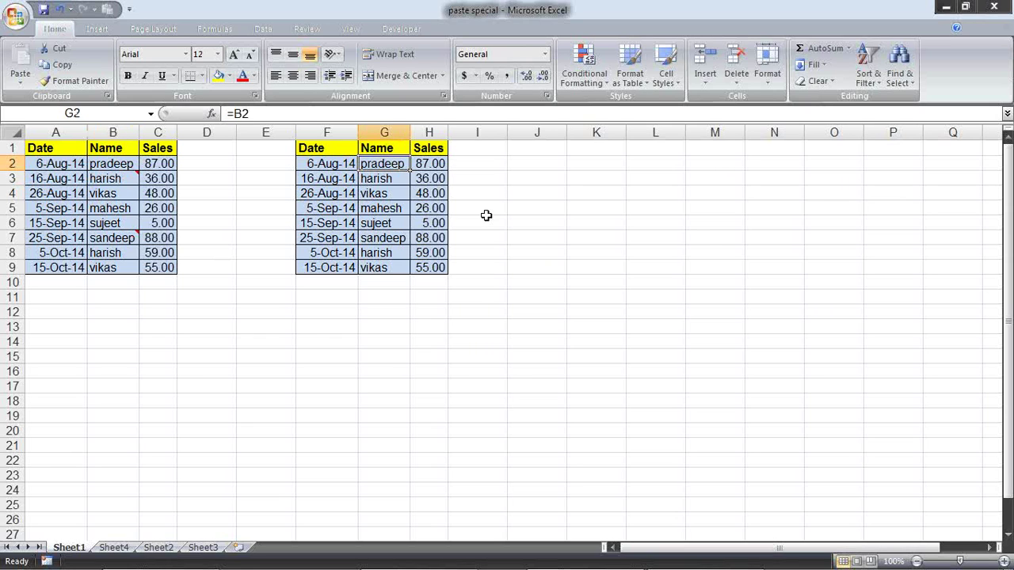
left_click_drag(313, 133, 428, 132)
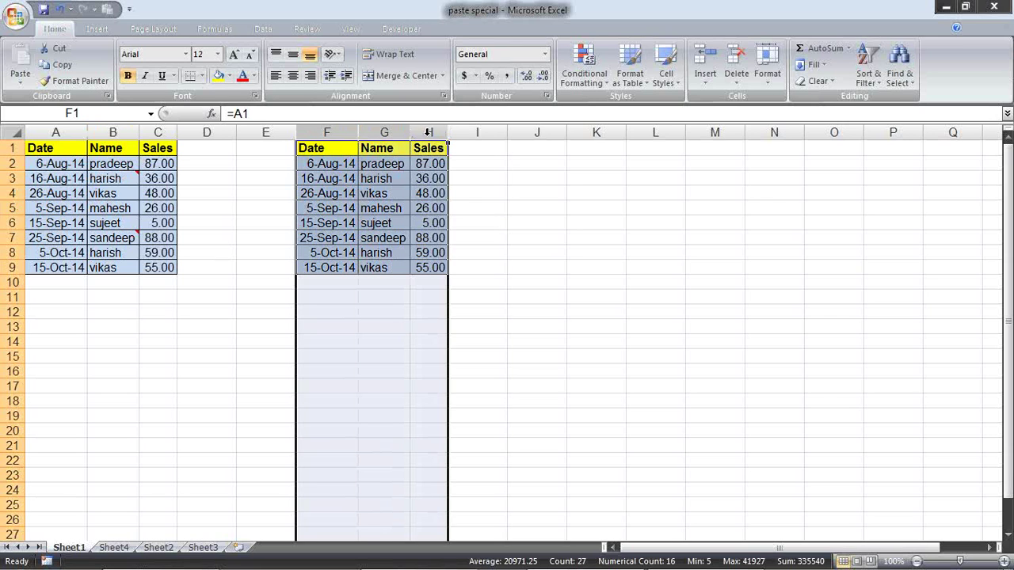
key("alt+e")
key("d")
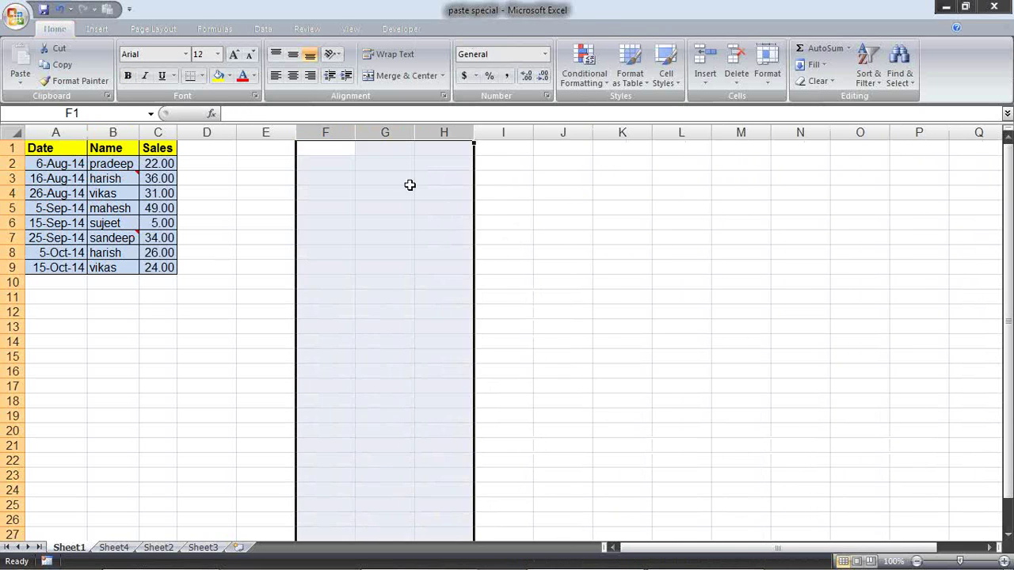
left_click(382, 177)
left_click(326, 146)
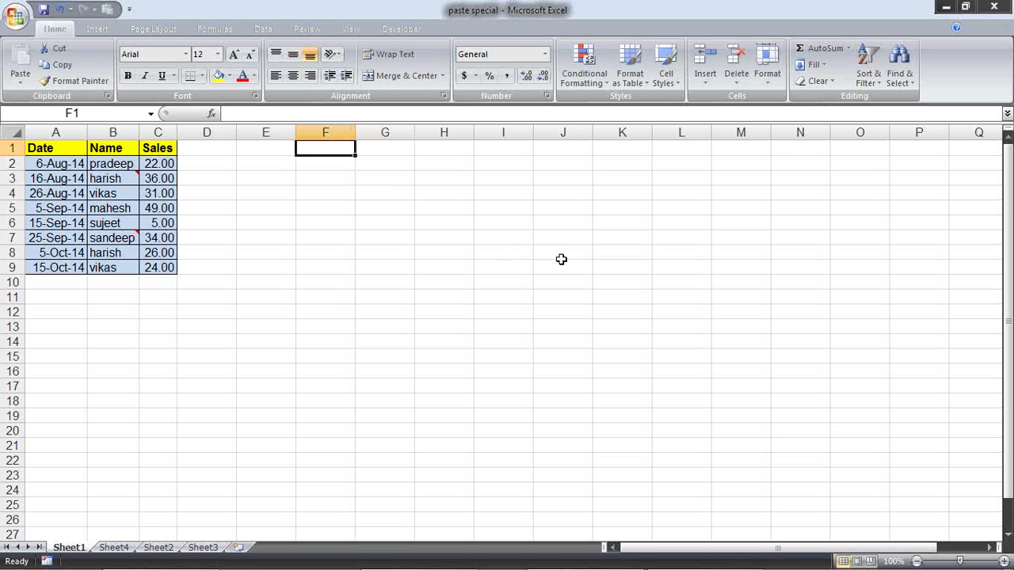
left_click(951, 8)
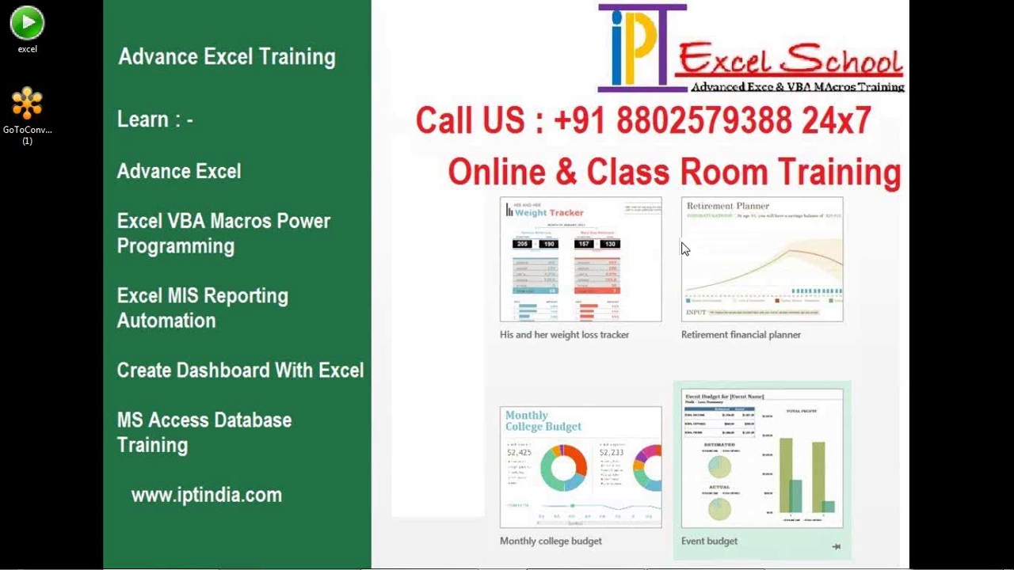
mouse_move(586, 567)
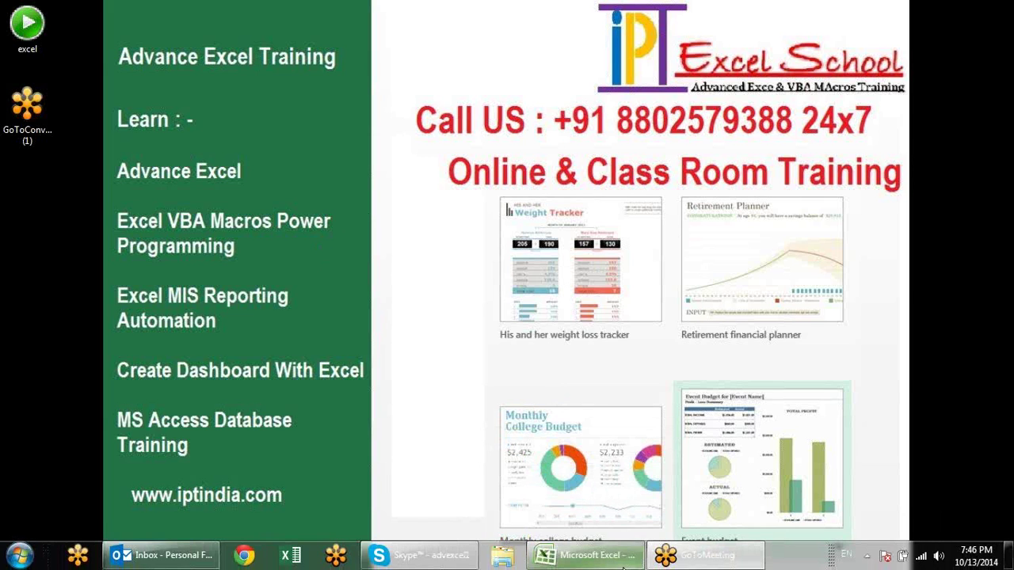
mouse_move(622, 564)
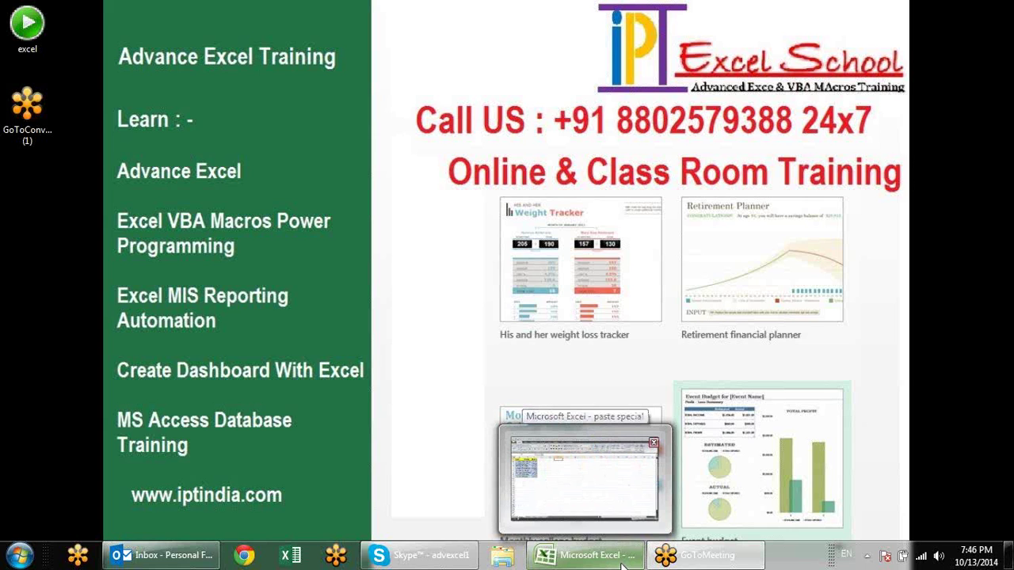
left_click(622, 559)
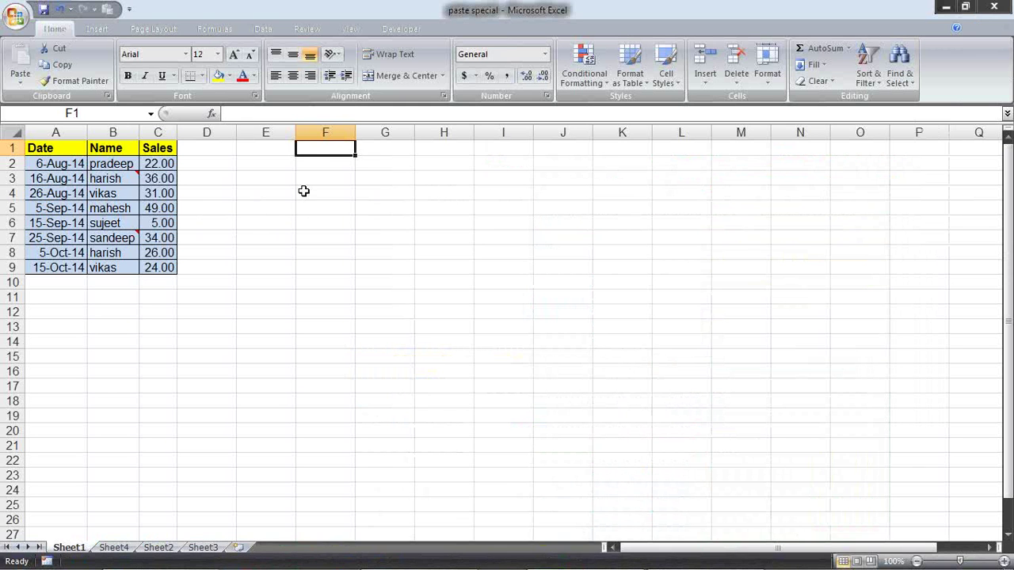
Step: Cancel a stray A11 entry and press F9 so Sales recalculate to values like 38.00 and 50.00
left_click(288, 235)
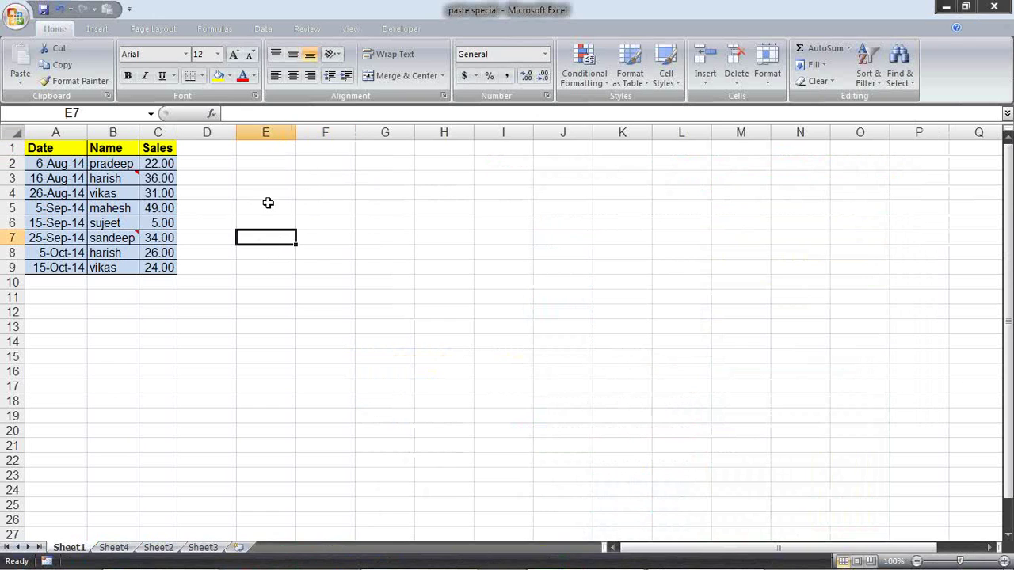
mouse_move(84, 303)
left_mouse_down()
mouse_move(117, 327)
mouse_move(117, 313)
left_mouse_up()
type("sdffd")
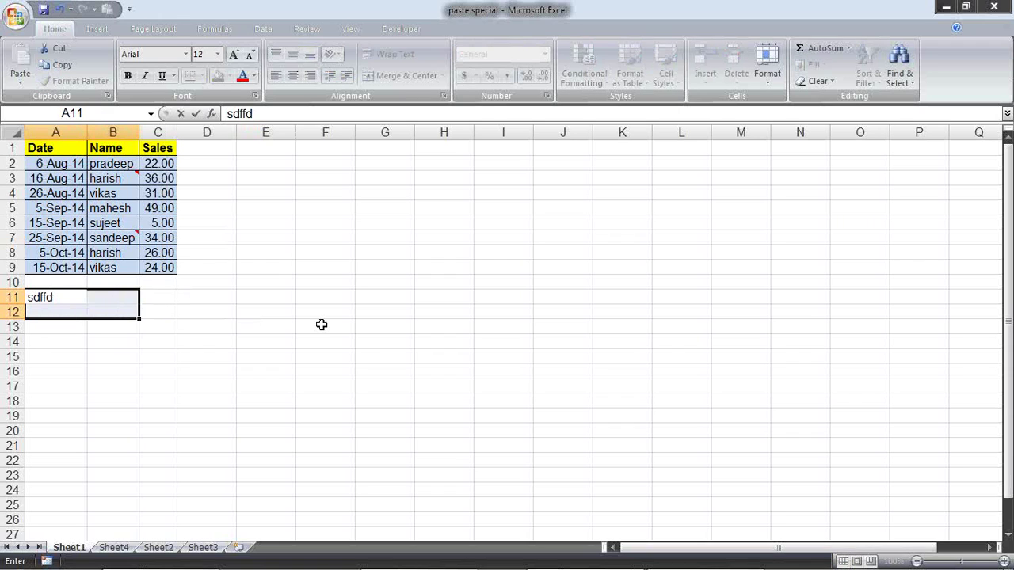
key("Escape")
key("F9")
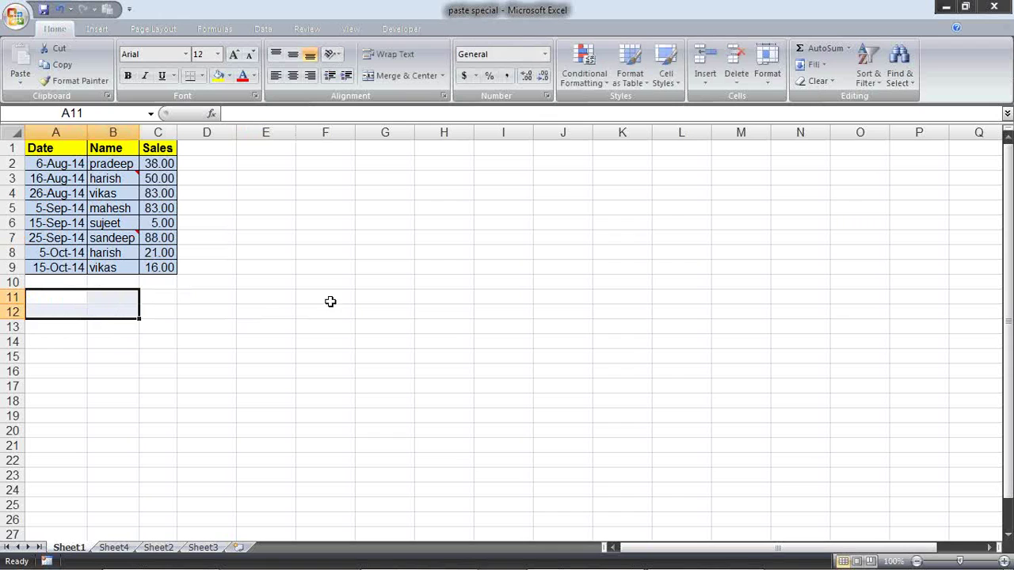
left_click(330, 297)
mouse_move(325, 148)
left_mouse_down()
mouse_move(405, 205)
mouse_move(412, 235)
left_mouse_up()
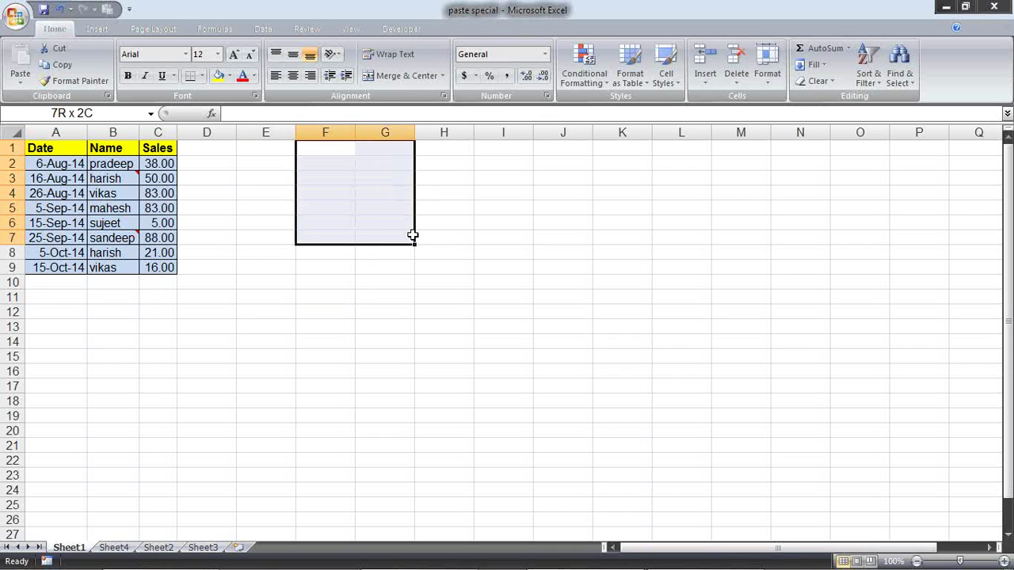
Step: Fill the block F1:G7 with yellow and check the result
left_click(219, 75)
left_click(504, 278)
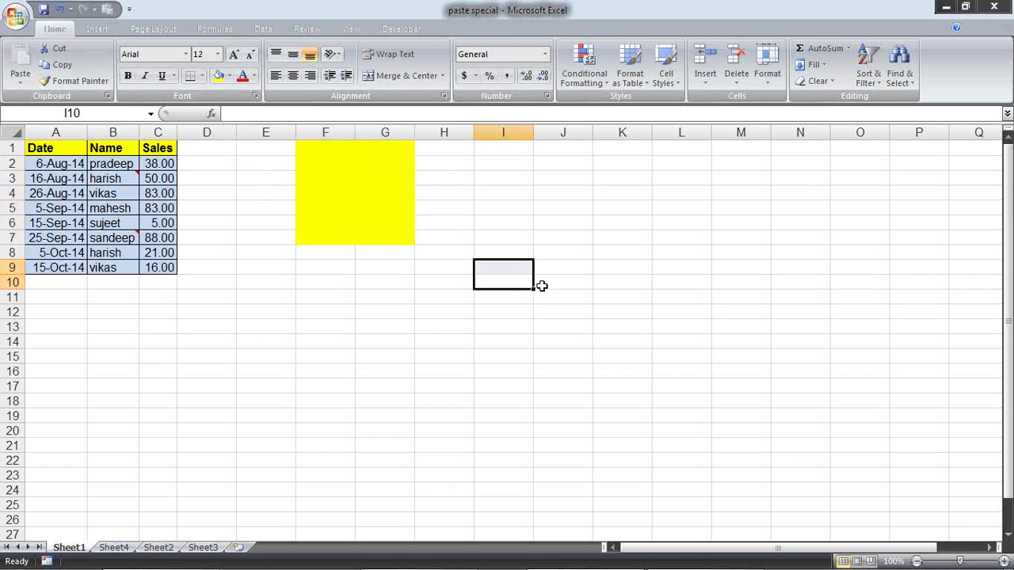
left_click(91, 178)
left_click_drag(315, 149, 396, 232)
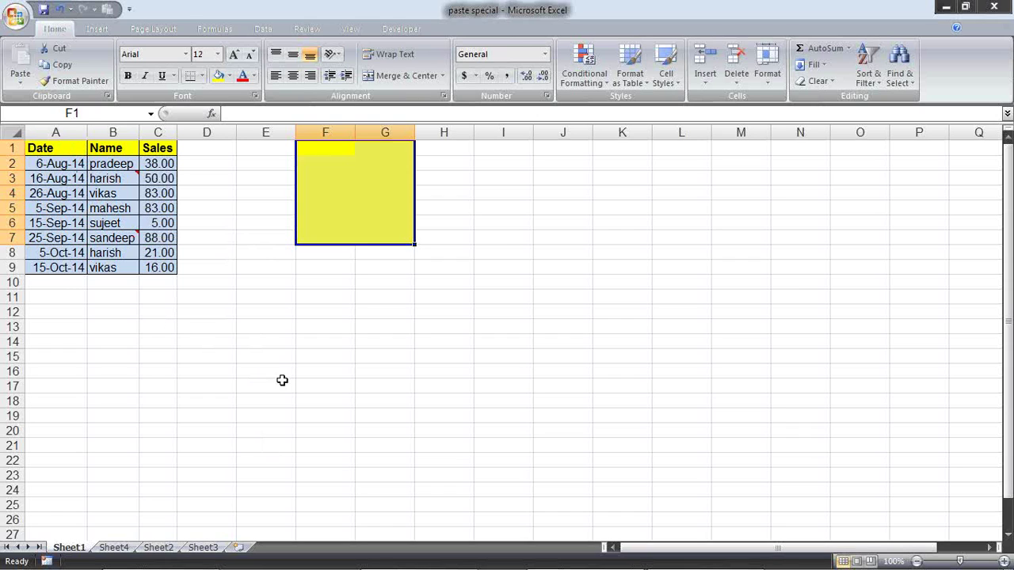
left_click(390, 330)
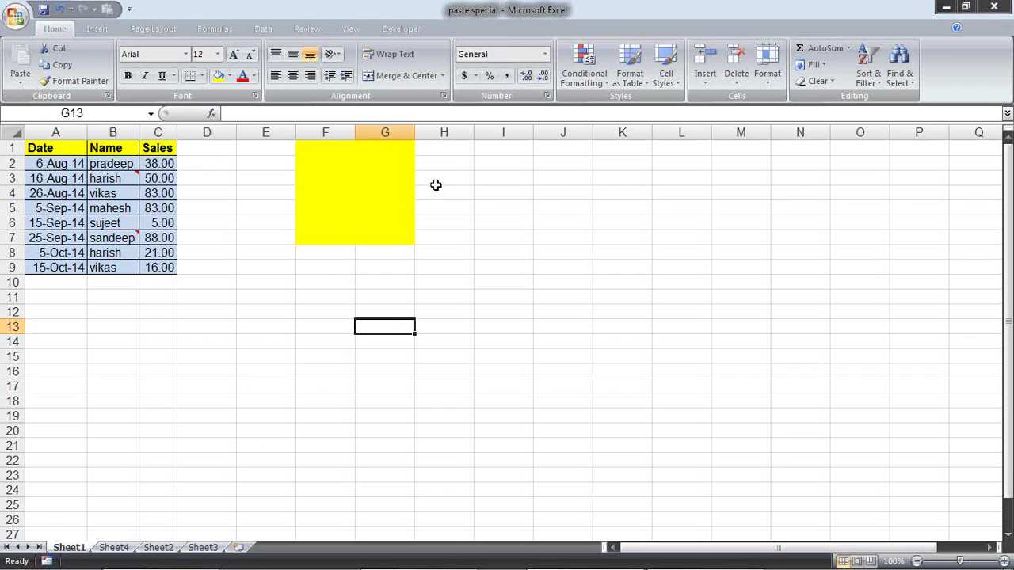
Step: Select the whole sales table A1:C9
left_click(313, 152)
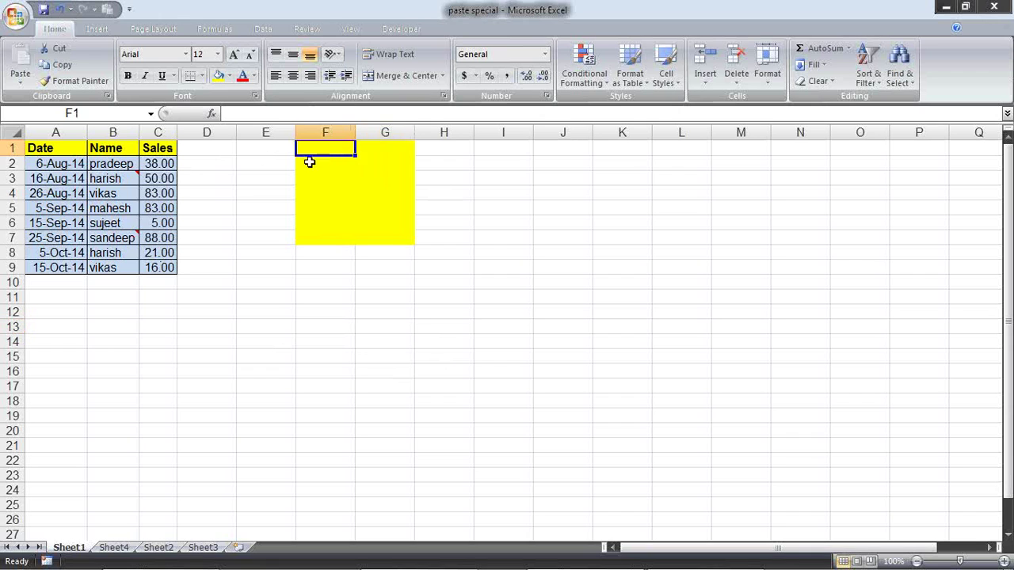
left_click(67, 174)
left_click(399, 164)
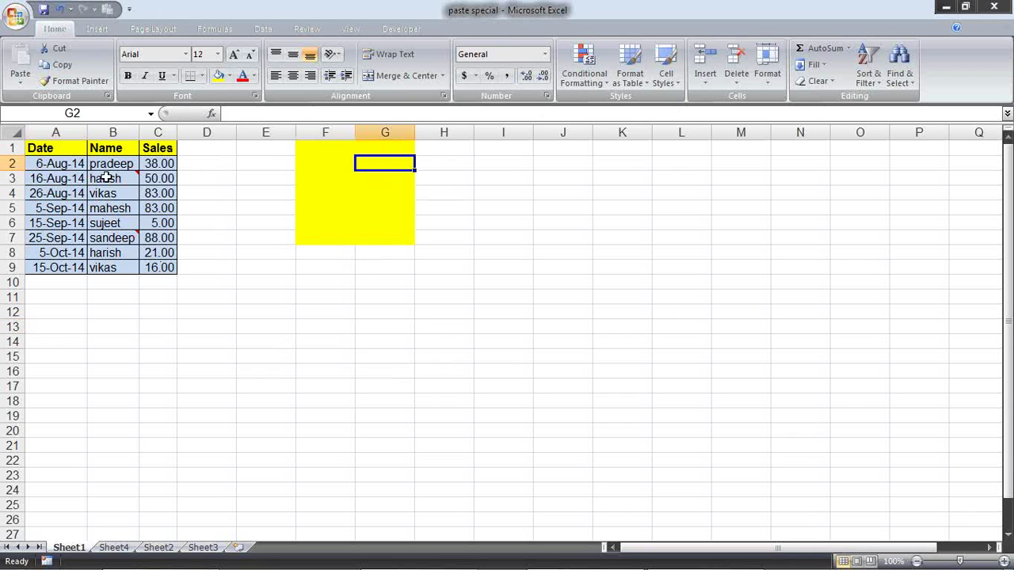
left_click_drag(63, 149, 163, 269)
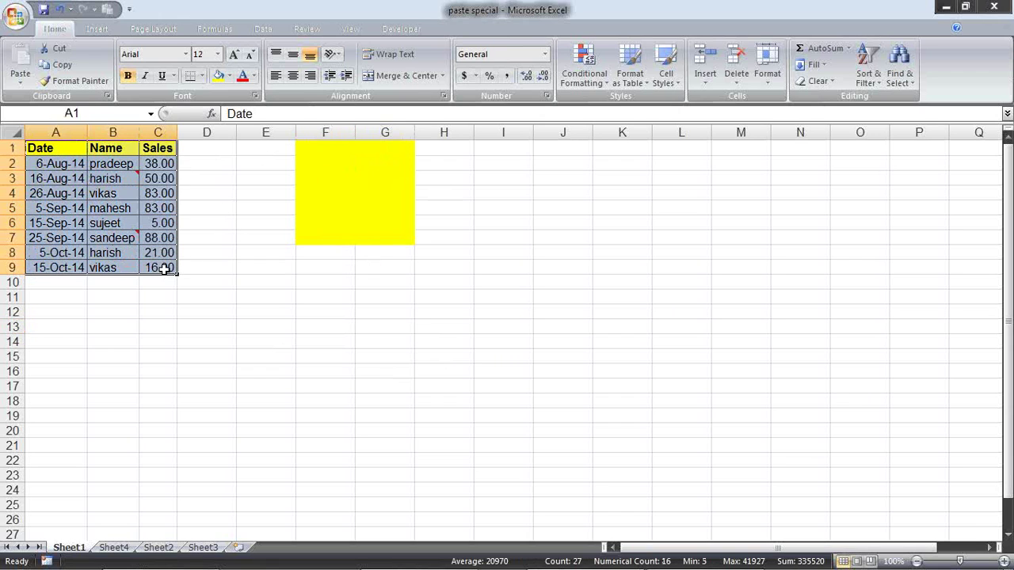
Step: Copy A1:C9, paste it as a picture, and move the picture onto the yellow block at F1
key("ctrl+c")
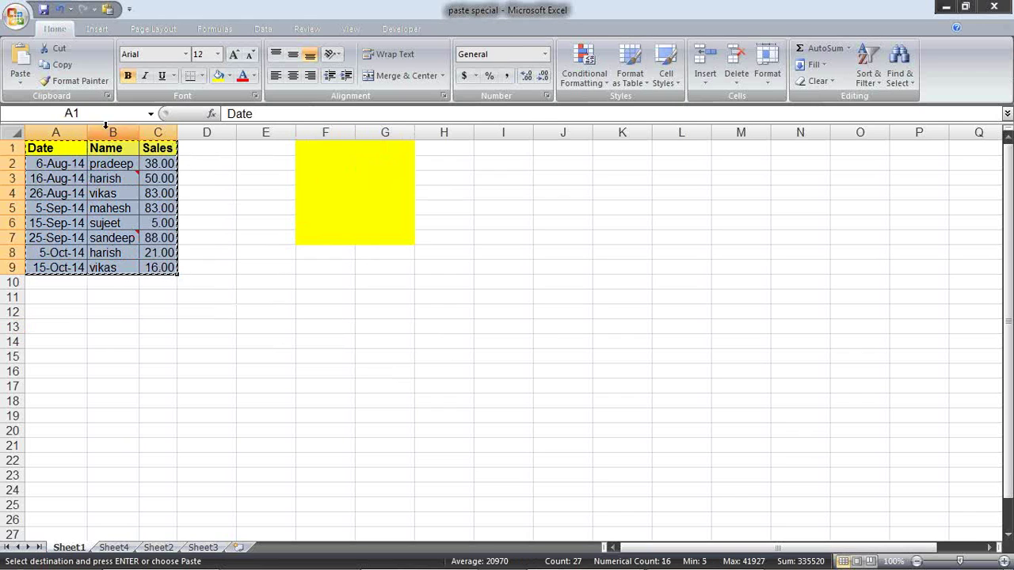
left_click(20, 84)
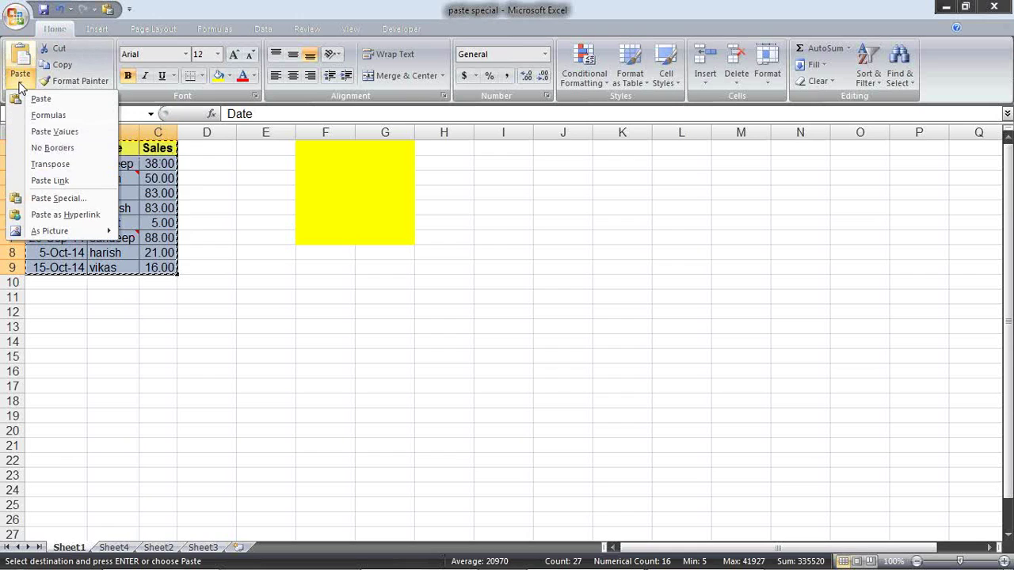
mouse_move(57, 235)
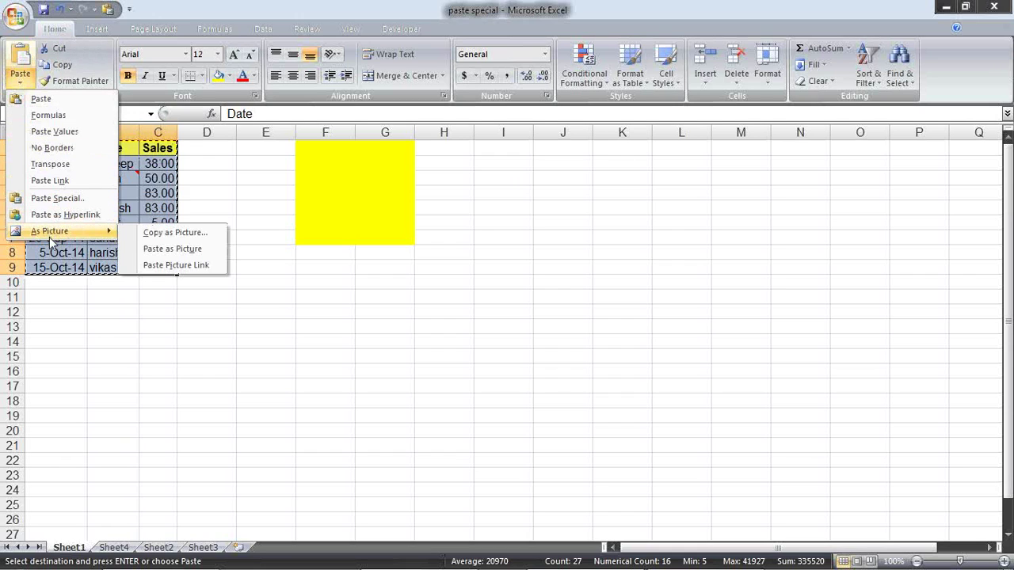
left_click(155, 251)
mouse_move(119, 195)
left_mouse_down()
mouse_move(421, 204)
mouse_move(394, 224)
mouse_move(436, 278)
mouse_move(433, 254)
left_mouse_up()
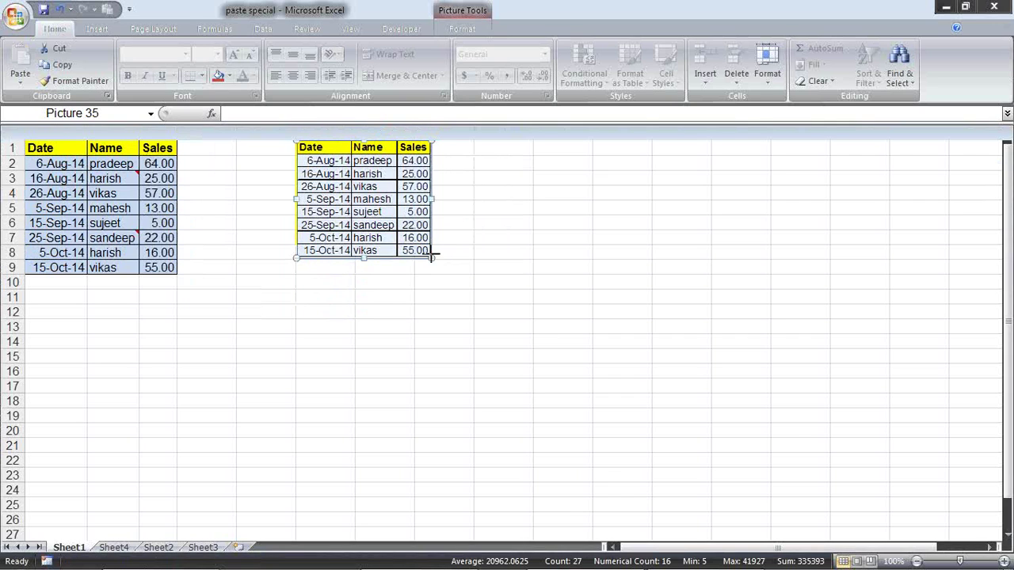
key("Escape")
left_click(426, 253)
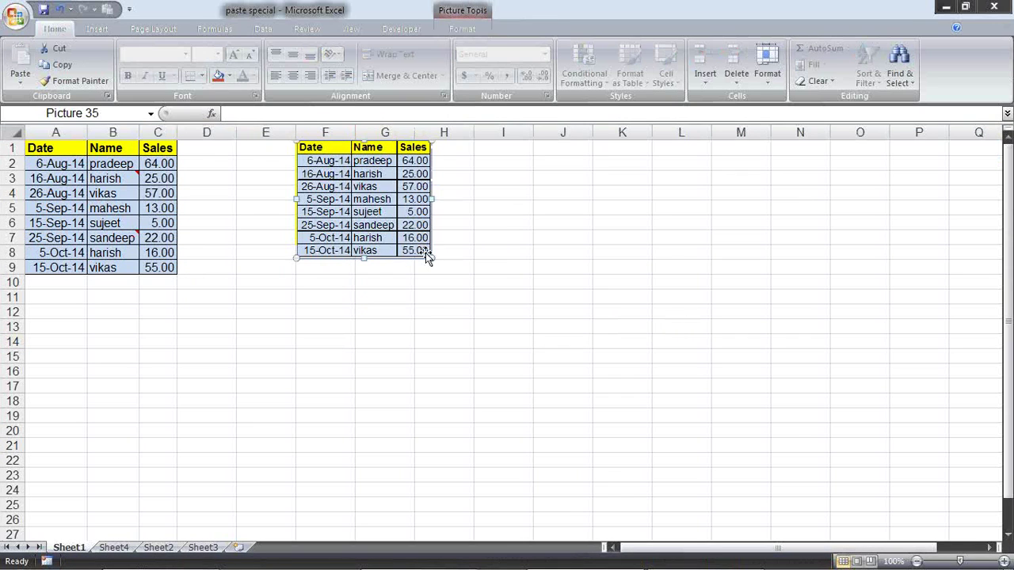
left_click(418, 296)
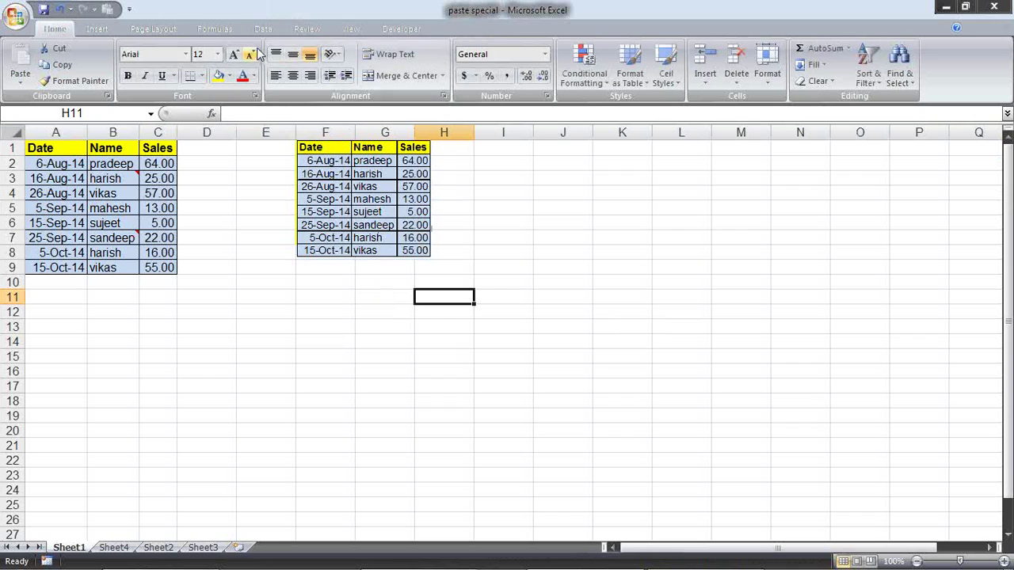
Step: Turn off Sheet1's gridlines from the View ribbon, then select the pasted table picture
left_click(348, 29)
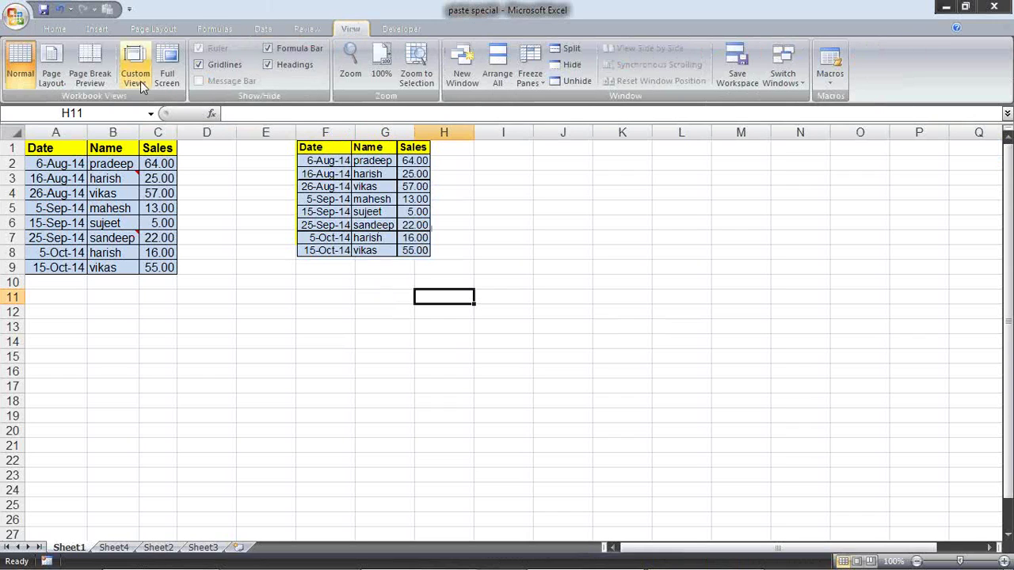
left_click(234, 67)
left_click(302, 324)
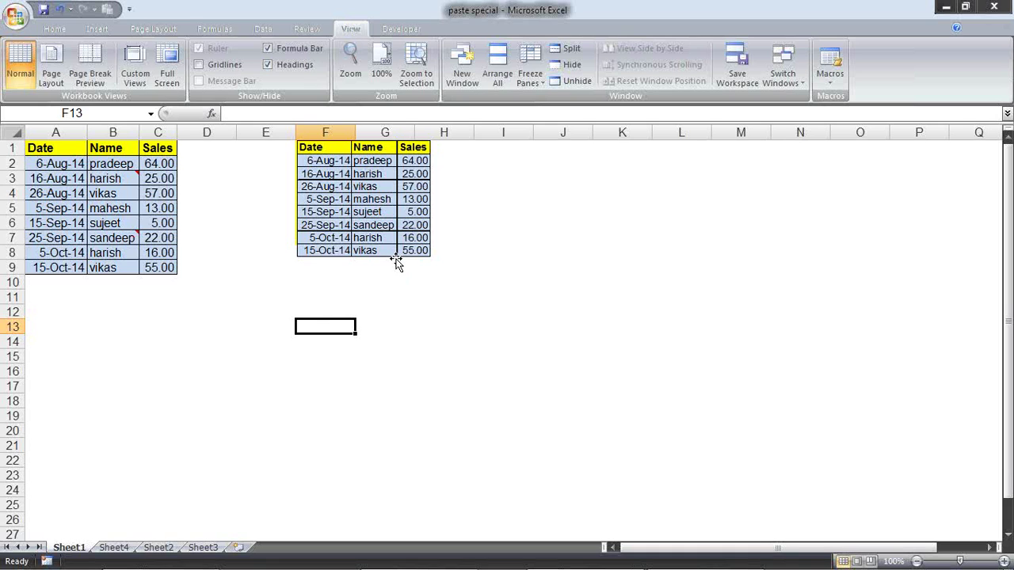
left_click(369, 224)
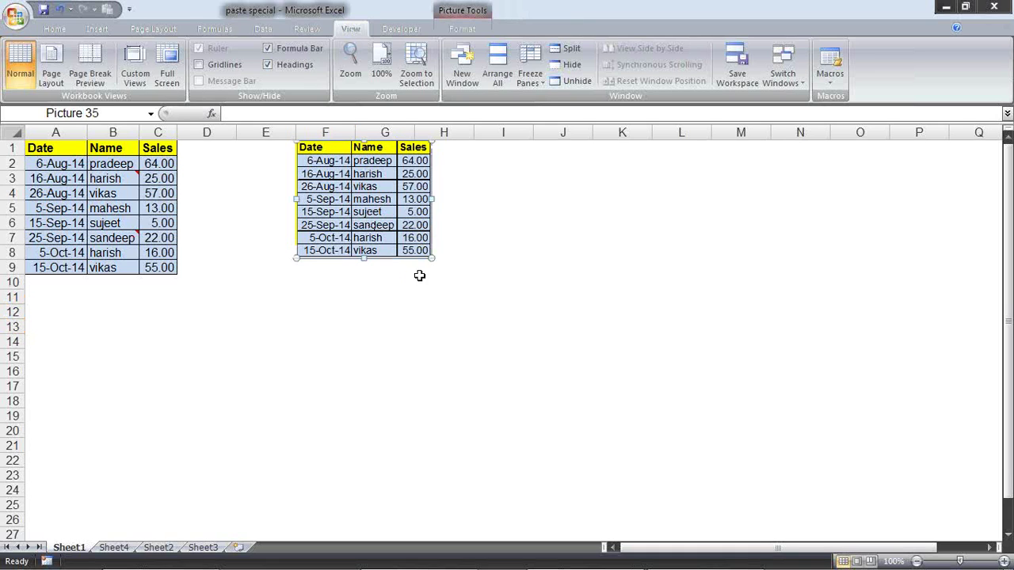
Step: Enlarge the picture to about F1:K20, re-enter the B2 name, then delete the unchanged picture
left_click_drag(432, 255, 648, 448)
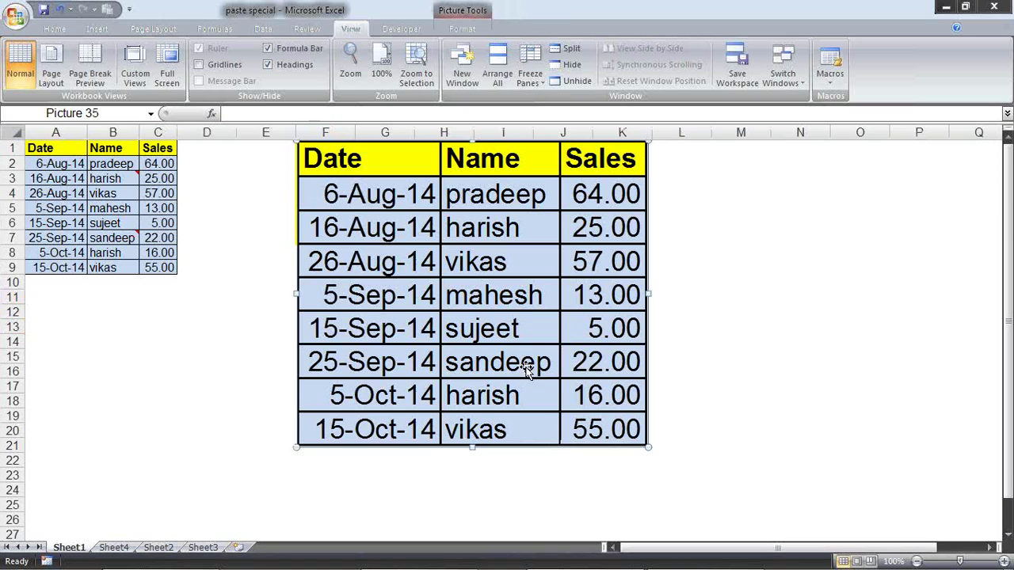
left_click(123, 166)
type("sande")
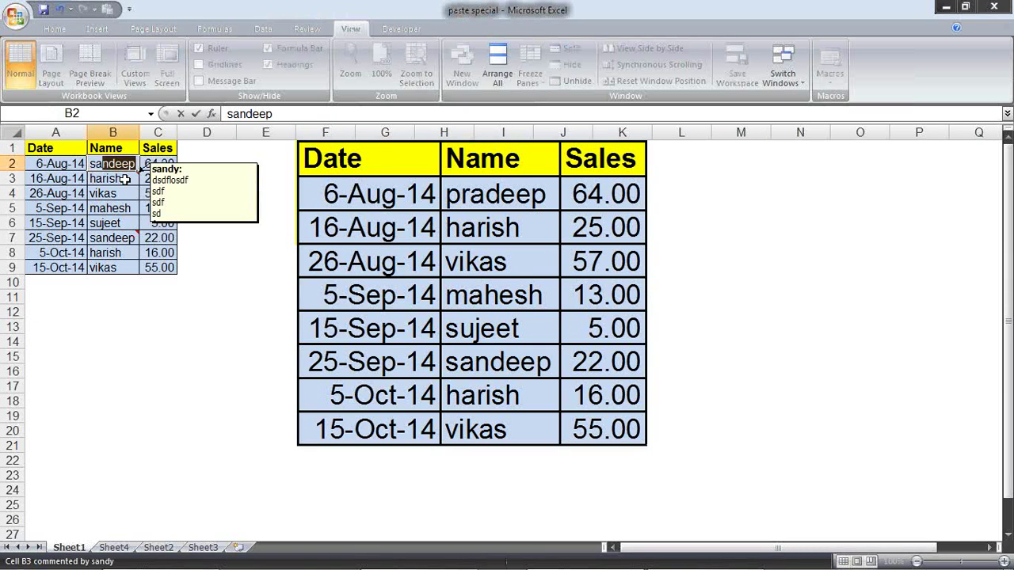
key("Return")
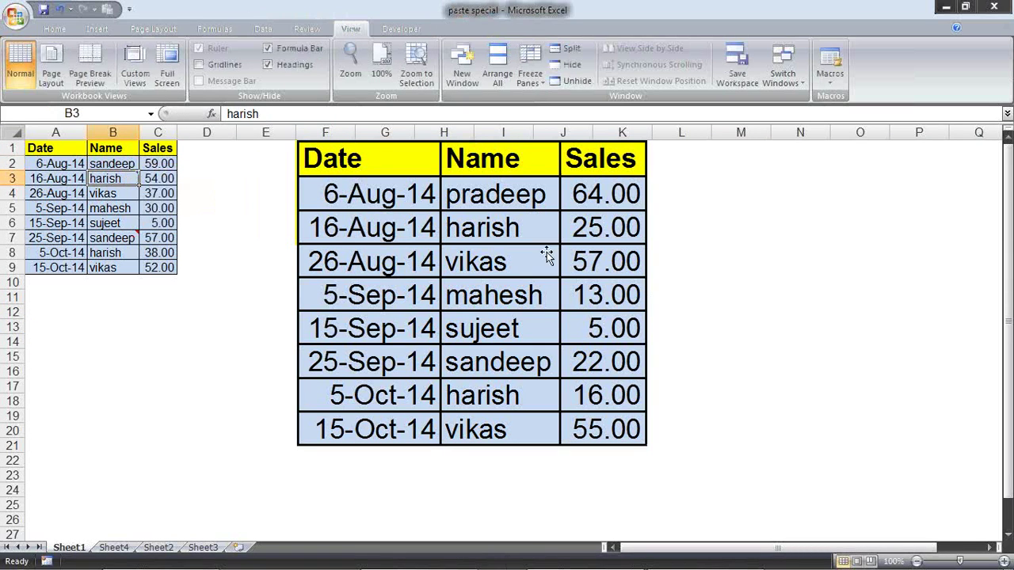
left_click(499, 276)
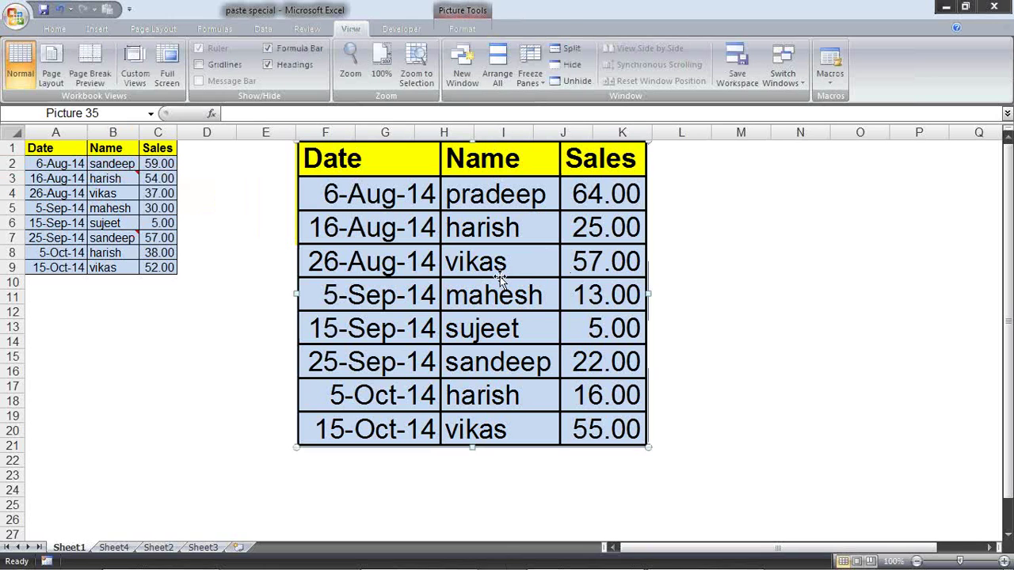
key("Delete")
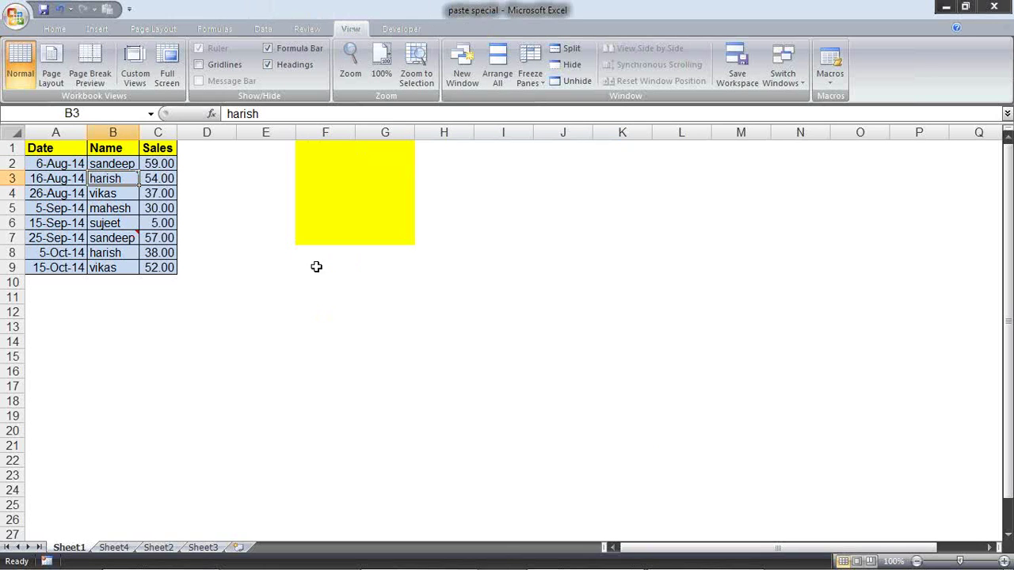
Step: Copy the sales table A1:C9 again and bring up the Paste > As Picture options
left_click(55, 28)
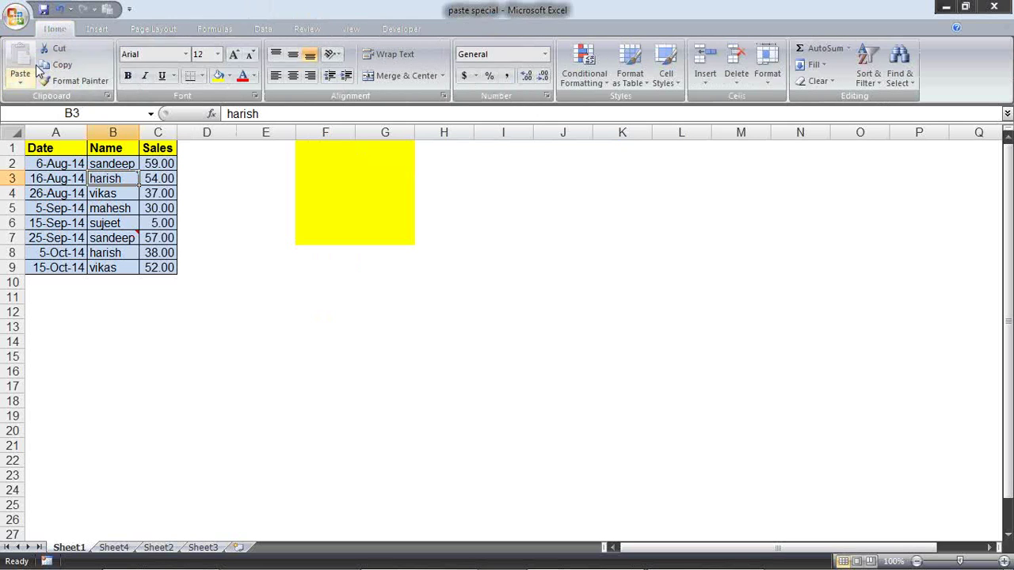
left_click_drag(48, 148, 156, 268)
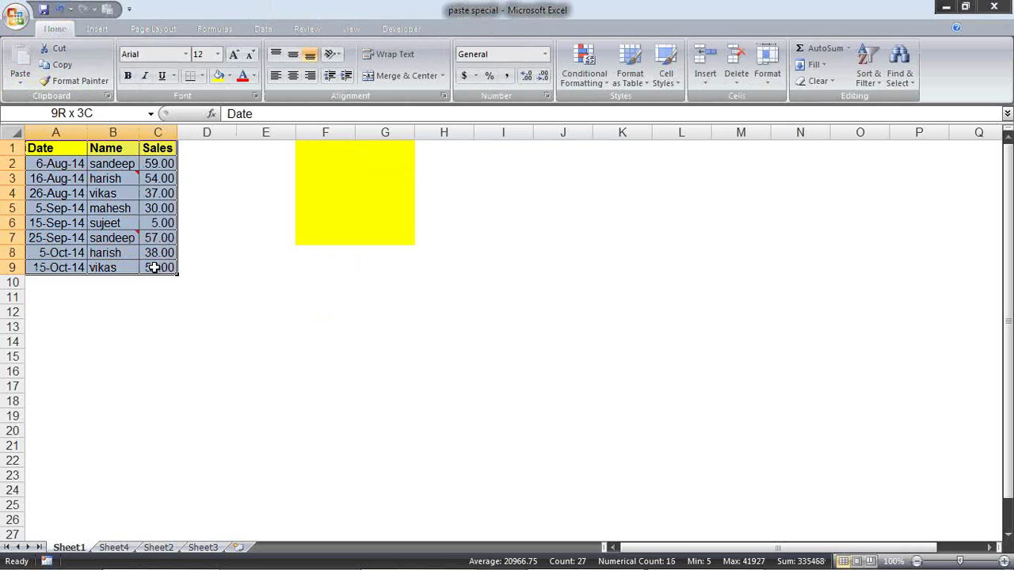
key("ctrl+c")
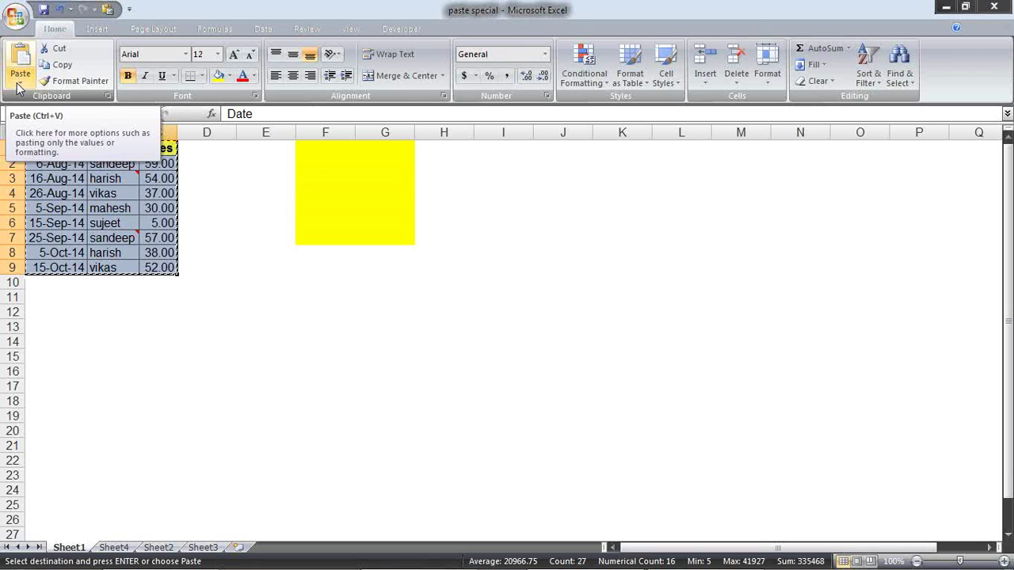
left_click(19, 88)
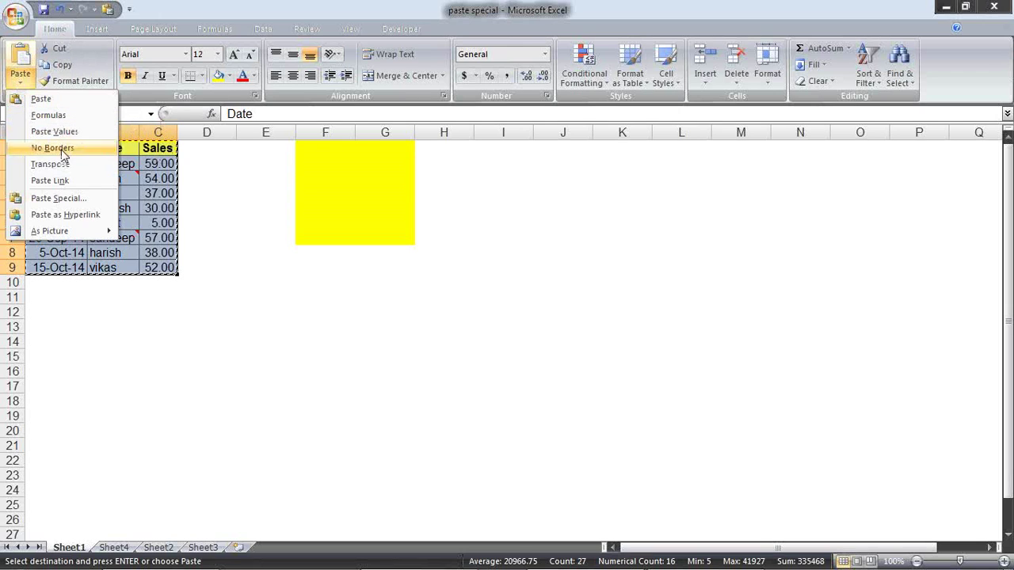
mouse_move(97, 231)
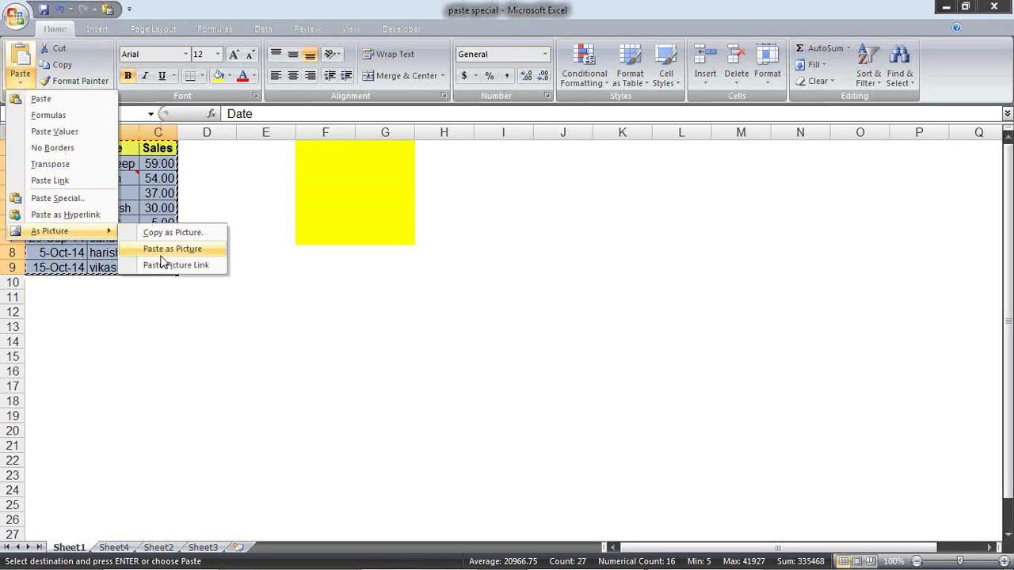
Step: Paste A1:C9 as a linked picture, move it beside the data, and enlarge it to about row 15
left_click(185, 265)
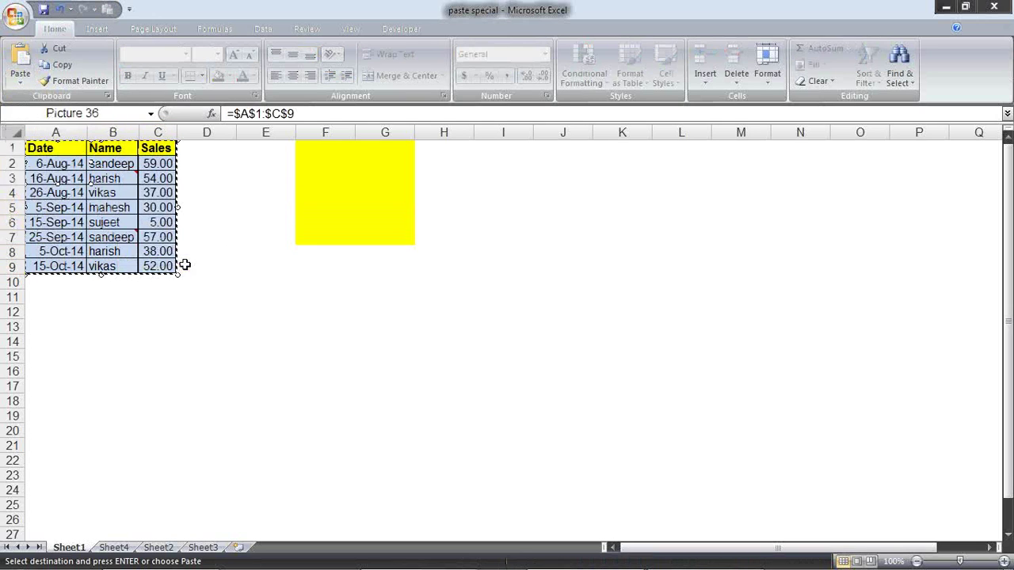
mouse_move(129, 206)
left_mouse_down()
mouse_move(315, 236)
mouse_move(382, 234)
left_mouse_up()
left_click_drag(432, 295, 472, 360)
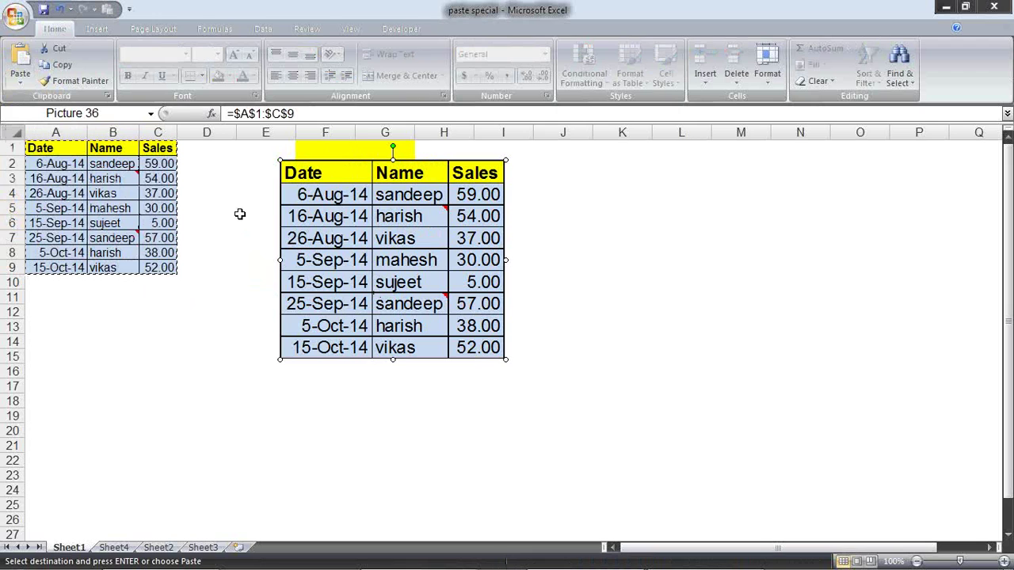
key("Escape")
Step: Rename B2 to a new name so the linked picture updates, then select A3:B5
left_click(121, 163)
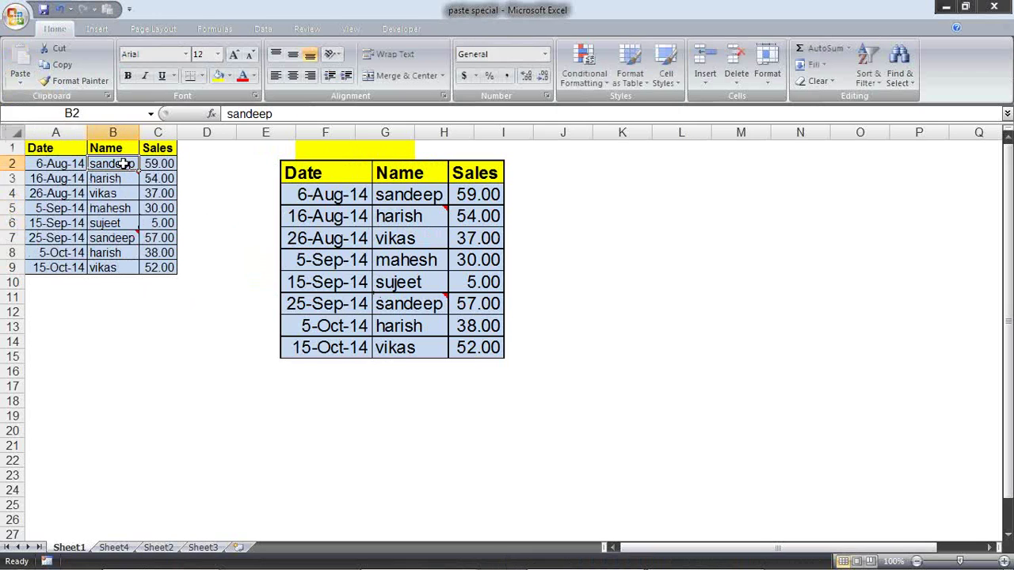
type("Pradee")
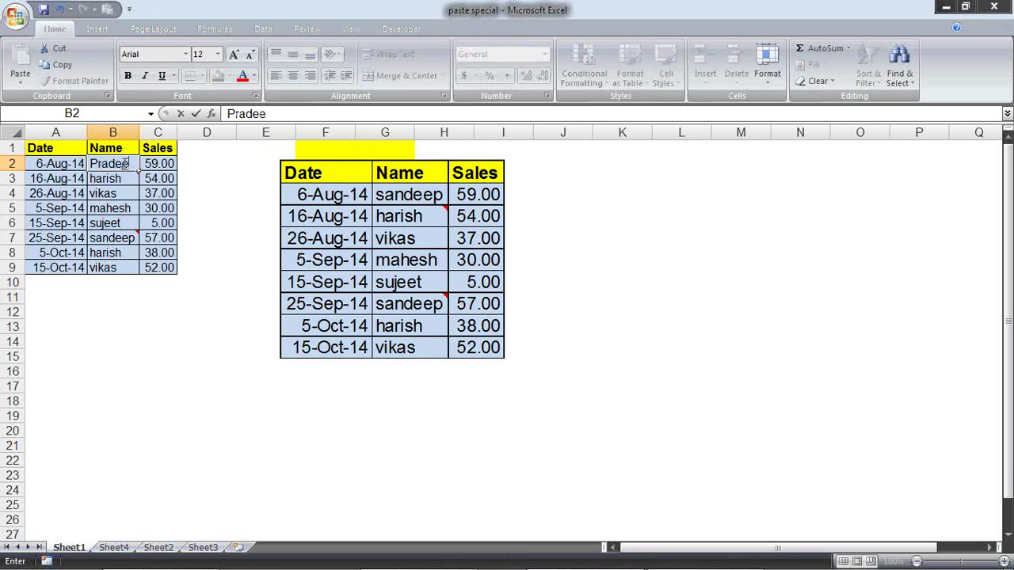
key("Return")
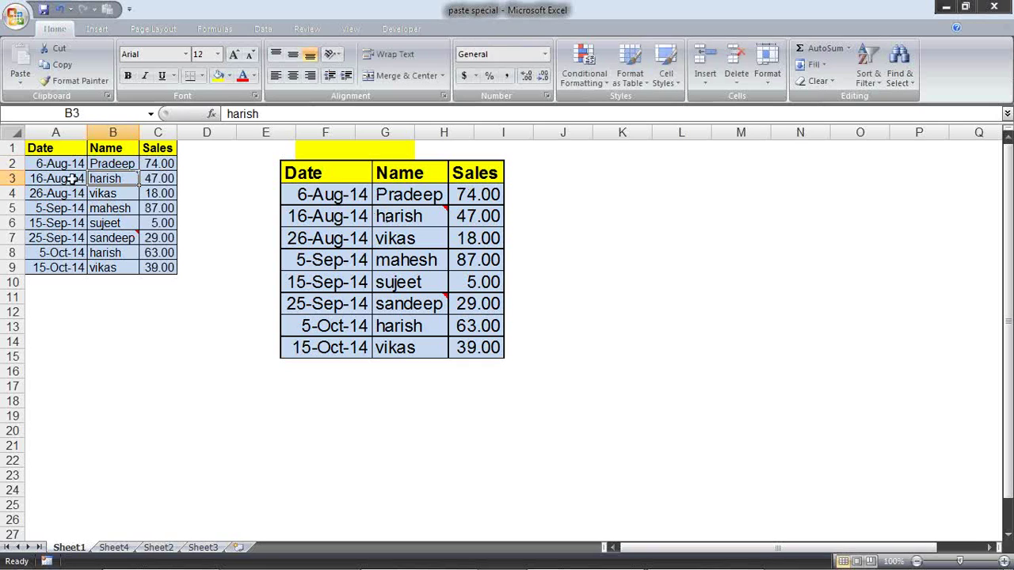
left_click_drag(68, 179, 103, 204)
Step: Fill A3:B5 orange and move the linked picture slightly higher over columns F–I
left_click(229, 75)
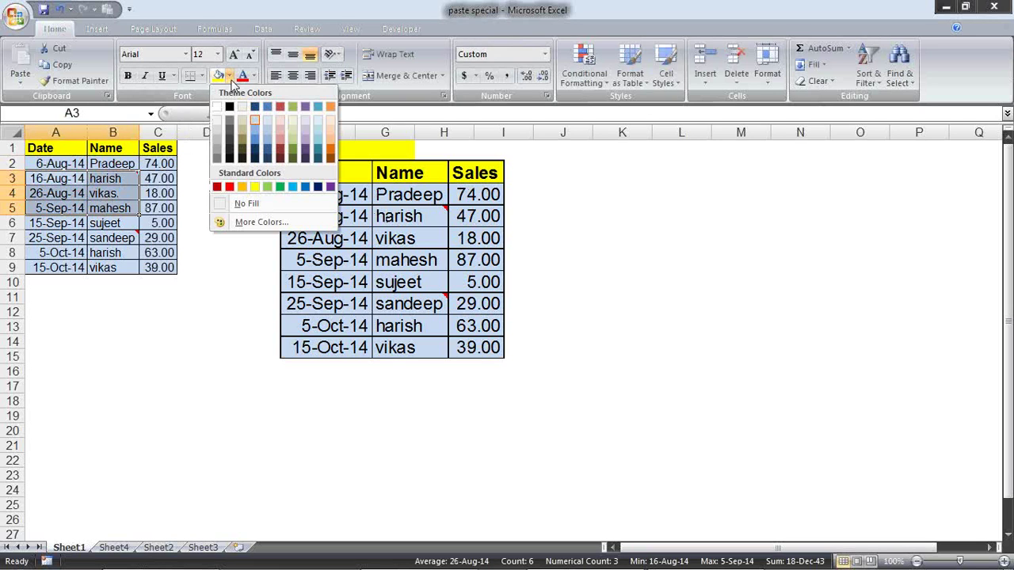
left_click(331, 145)
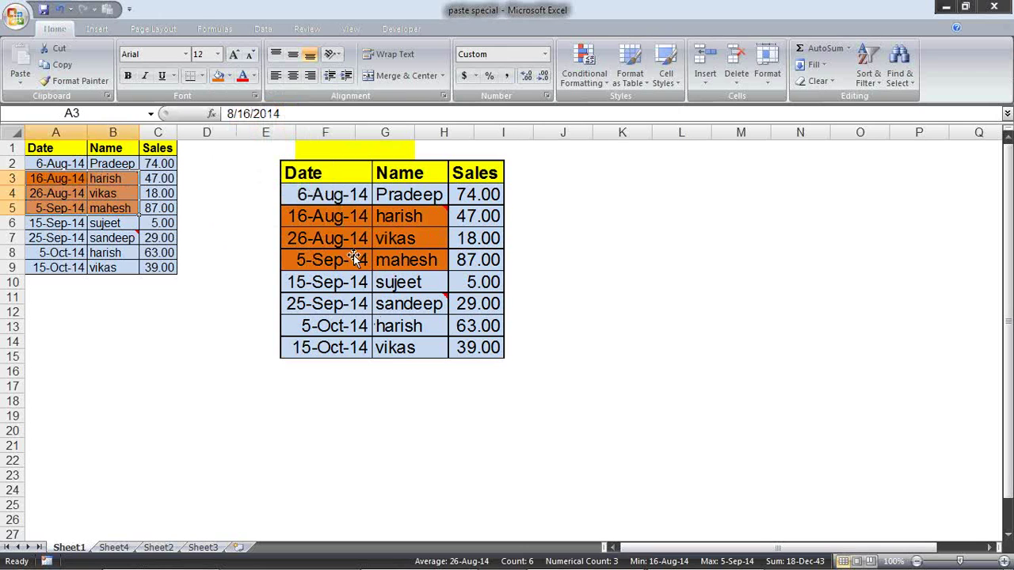
left_click(381, 356)
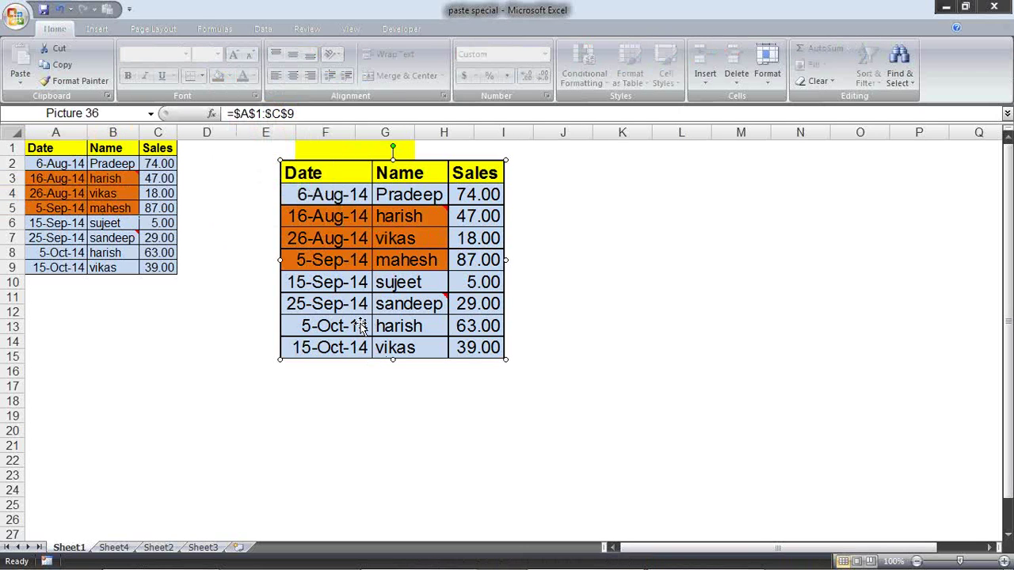
mouse_move(365, 326)
left_mouse_down()
mouse_move(556, 340)
mouse_move(370, 333)
mouse_move(392, 354)
left_mouse_up()
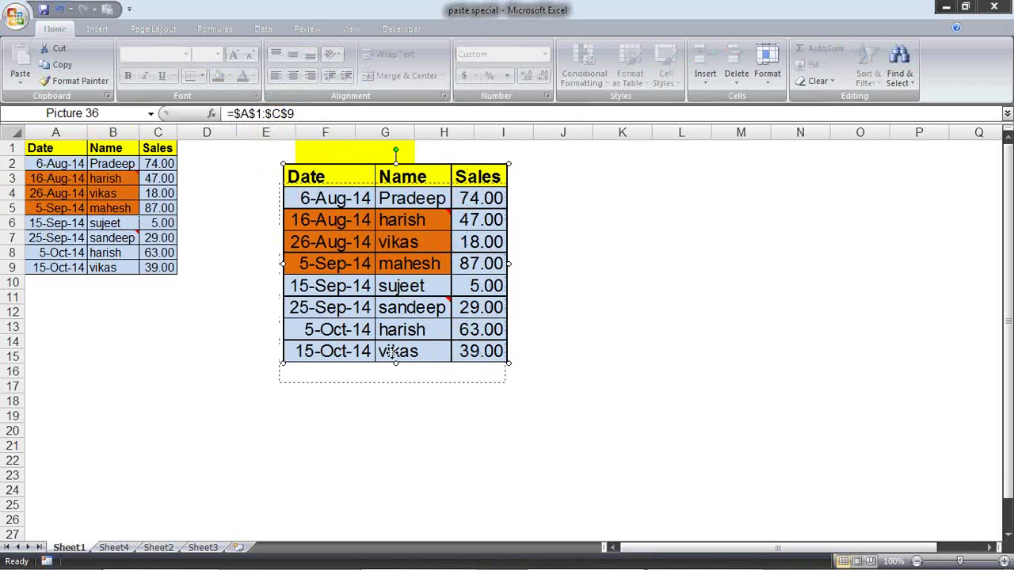
left_click_drag(391, 312, 391, 315)
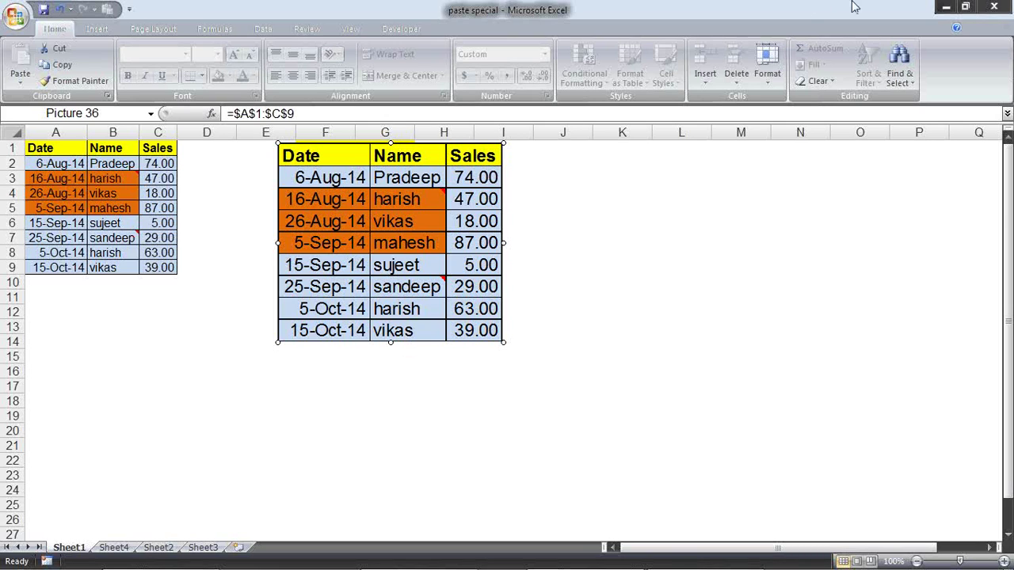
Step: Minimize and restore Excel, then turn the sheet gridlines back on from the View tab
left_click(940, 9)
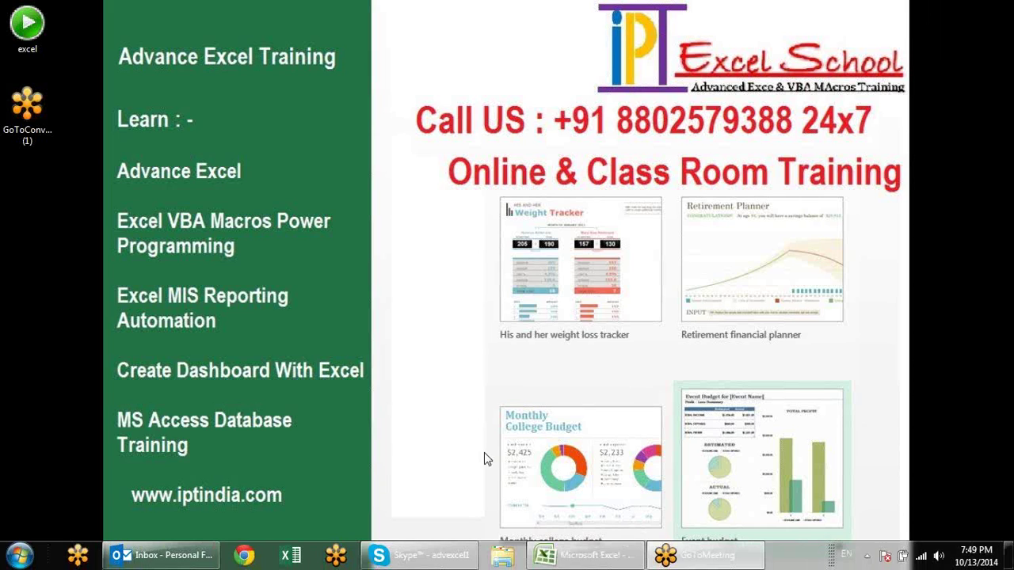
left_click(559, 557)
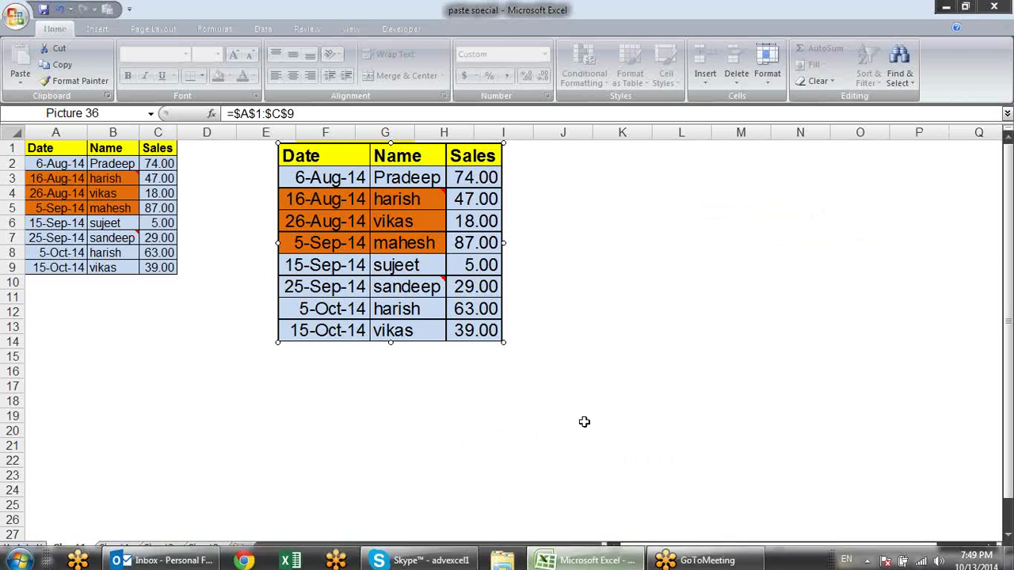
left_click(351, 29)
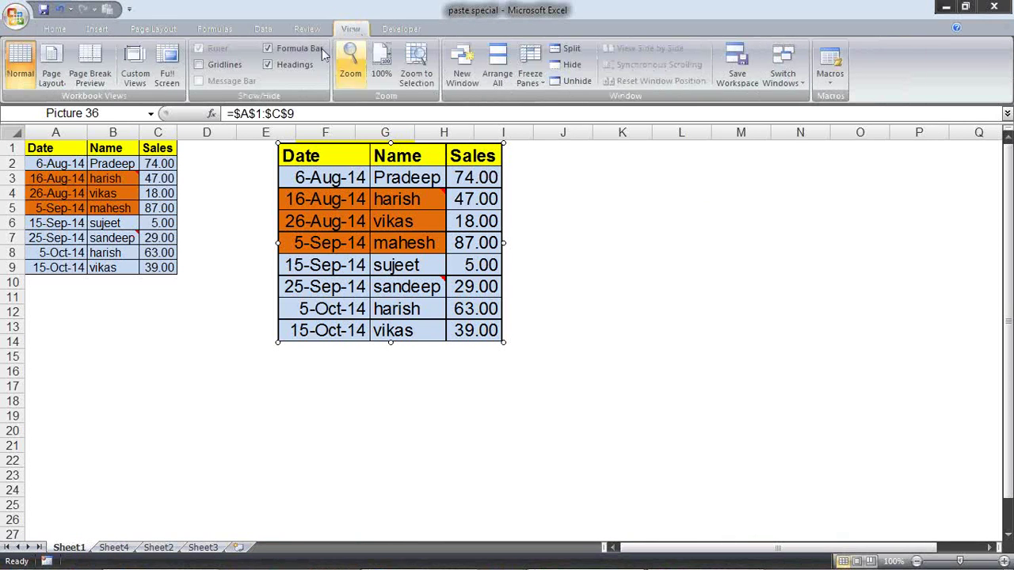
left_click(200, 64)
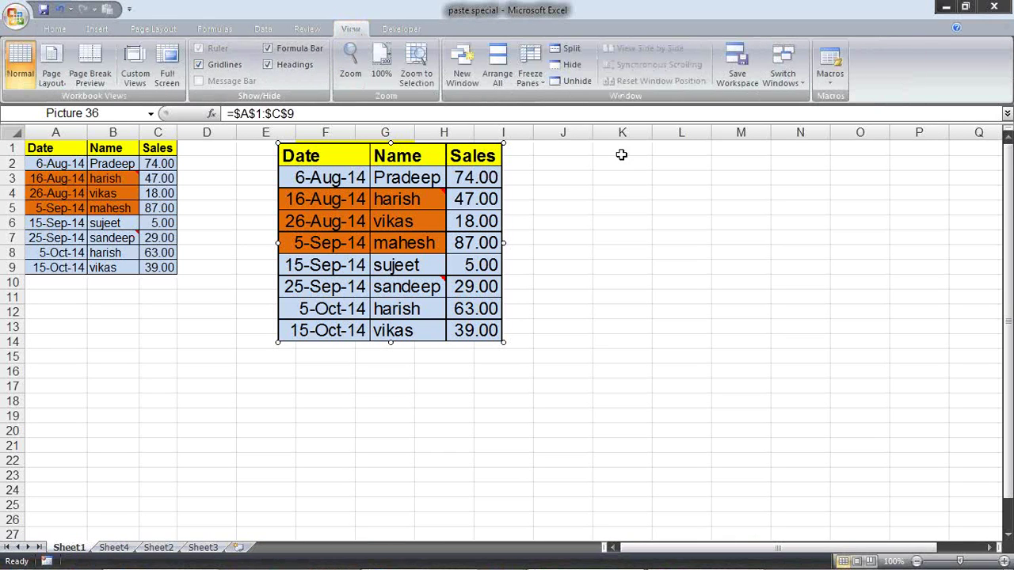
key("Delete")
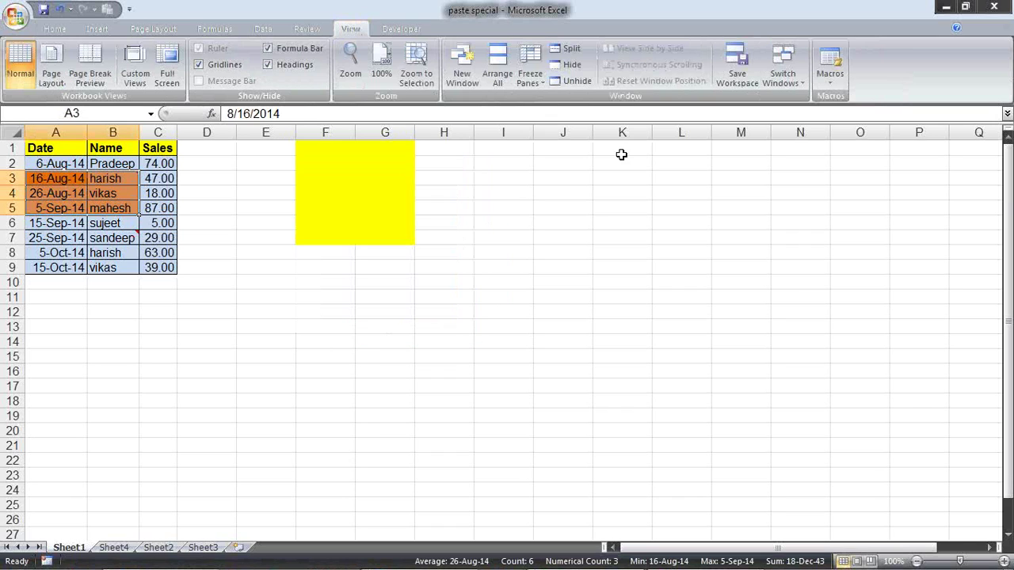
left_click(466, 408)
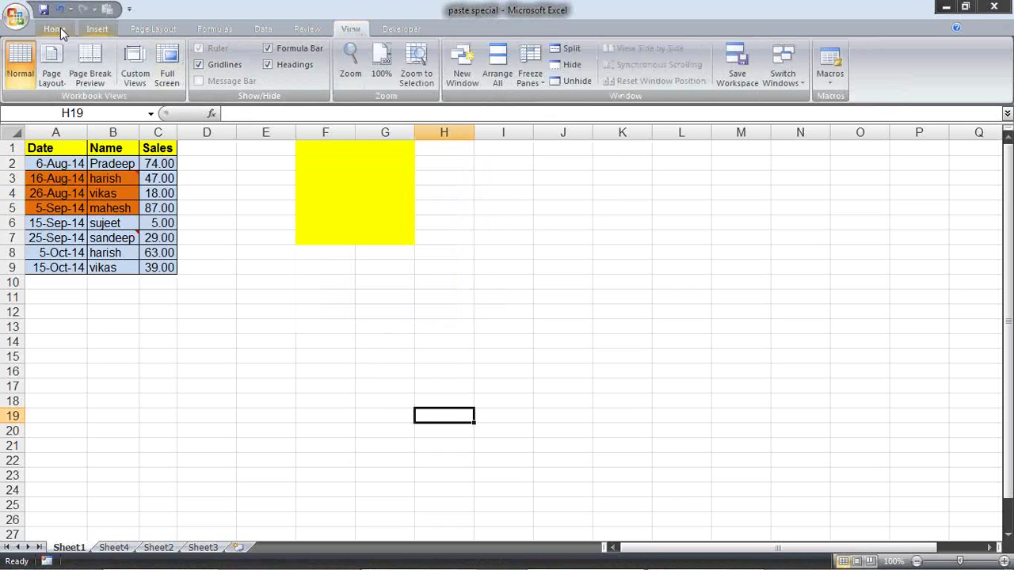
left_click(13, 27)
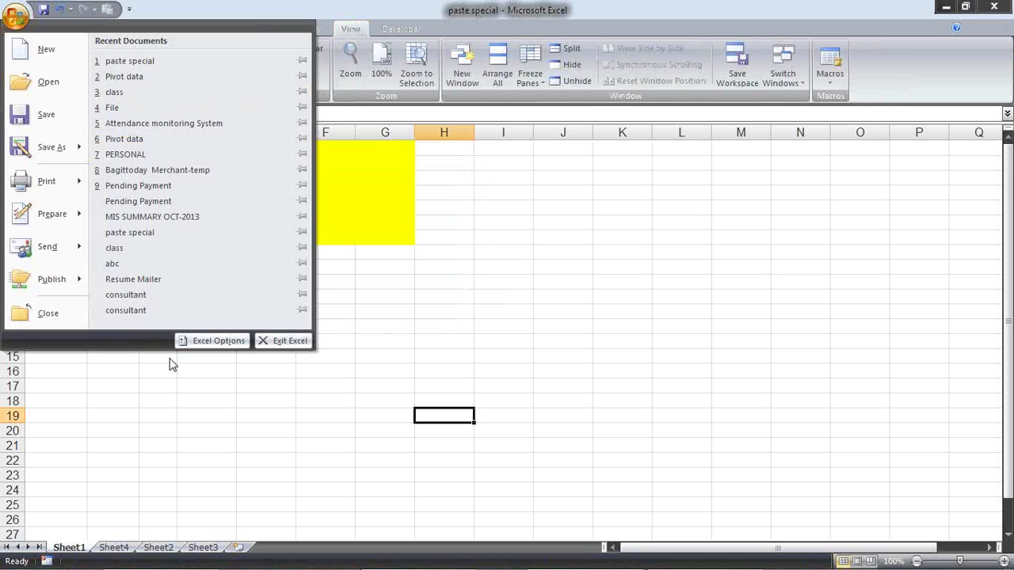
left_click(233, 345)
left_click(279, 79)
left_click(274, 100)
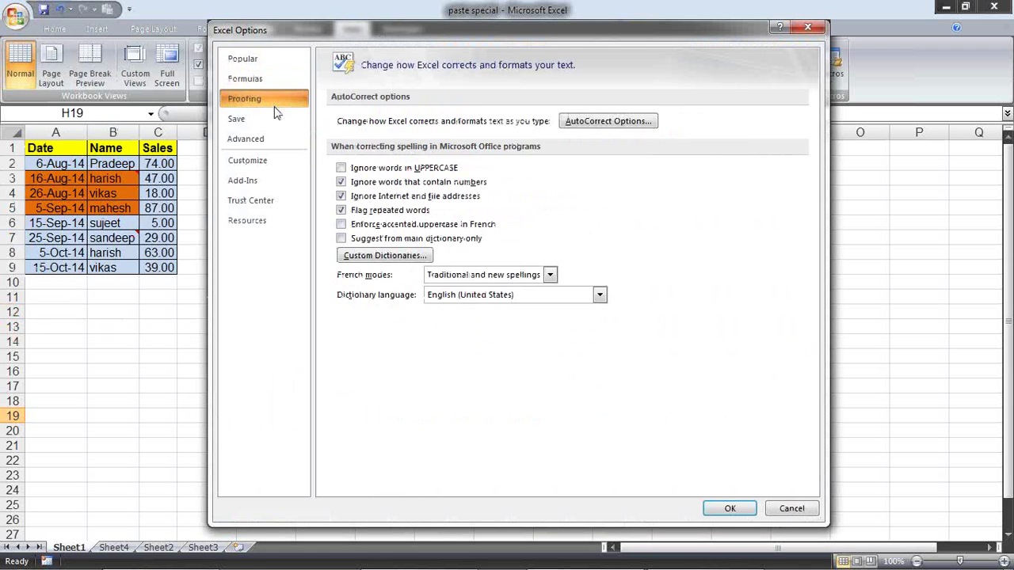
left_click(276, 120)
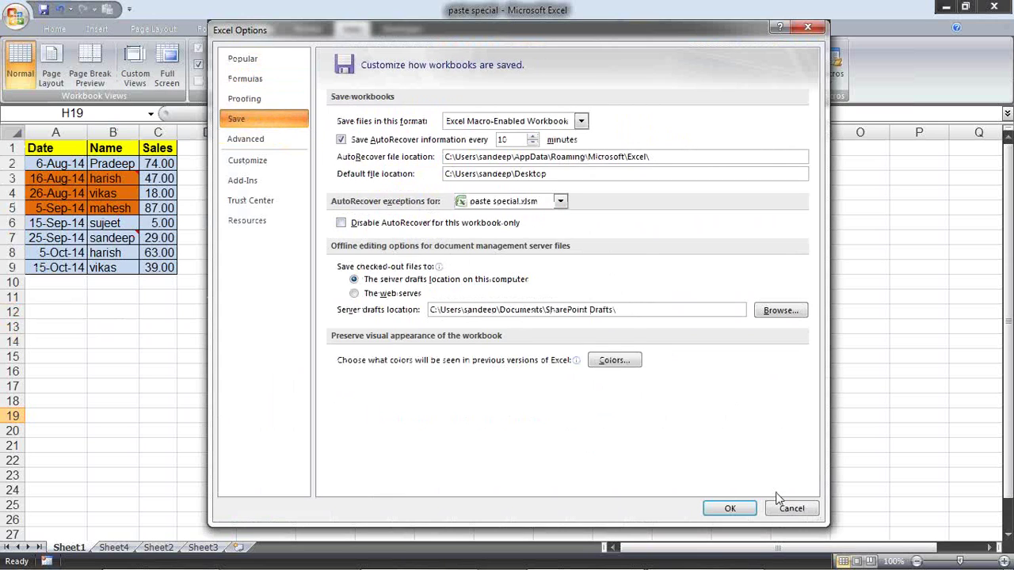
left_click(791, 508)
left_click(446, 224)
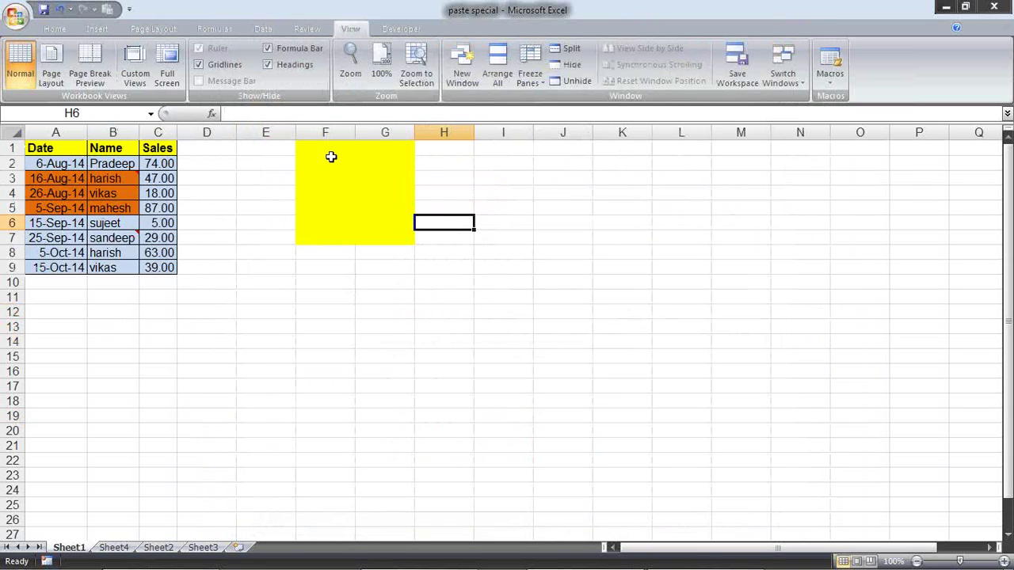
Step: Give F1:G7 No Fill to clear the yellow block, then select cell H11
left_click_drag(331, 156, 386, 238)
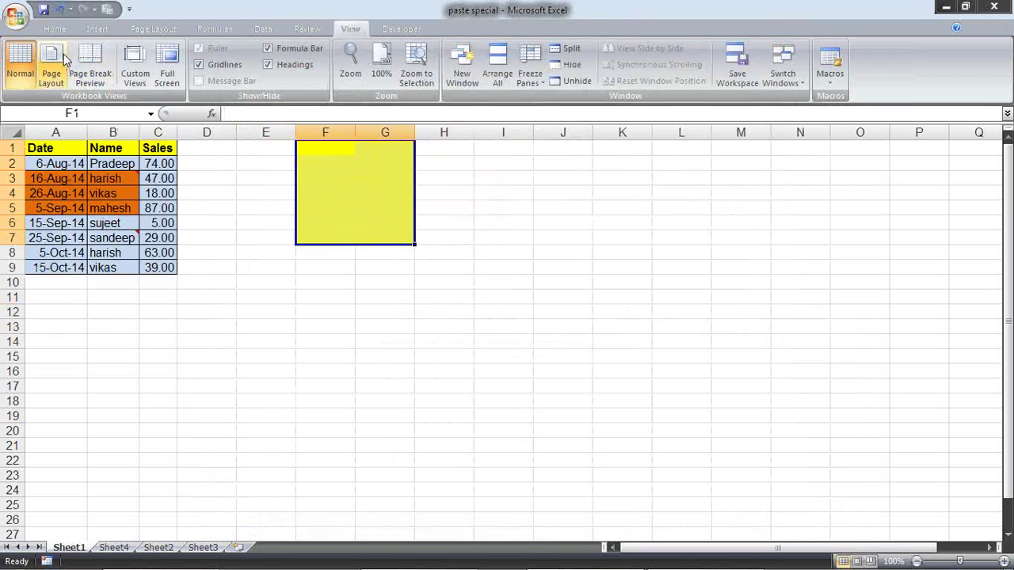
left_click(55, 28)
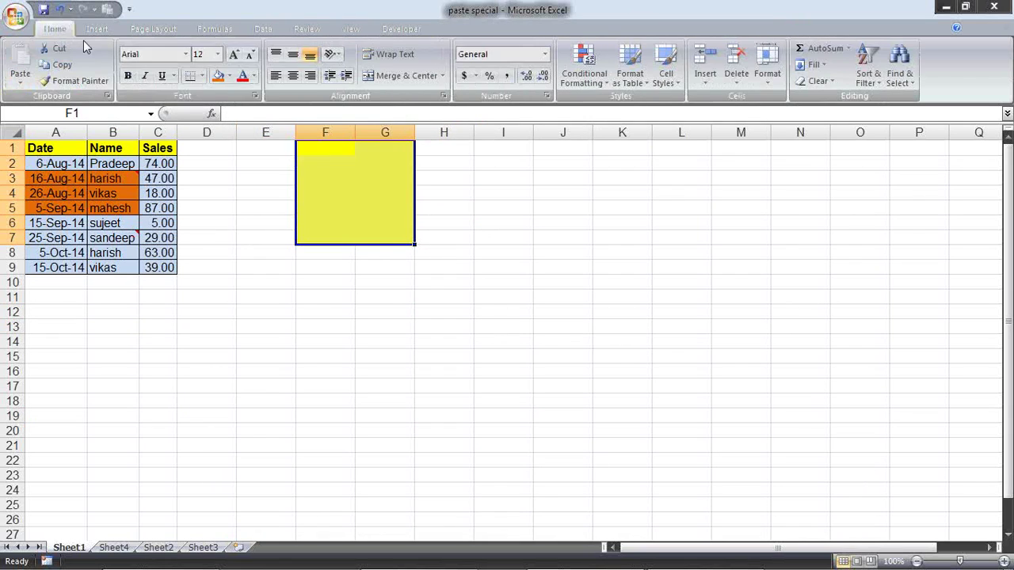
left_click(230, 76)
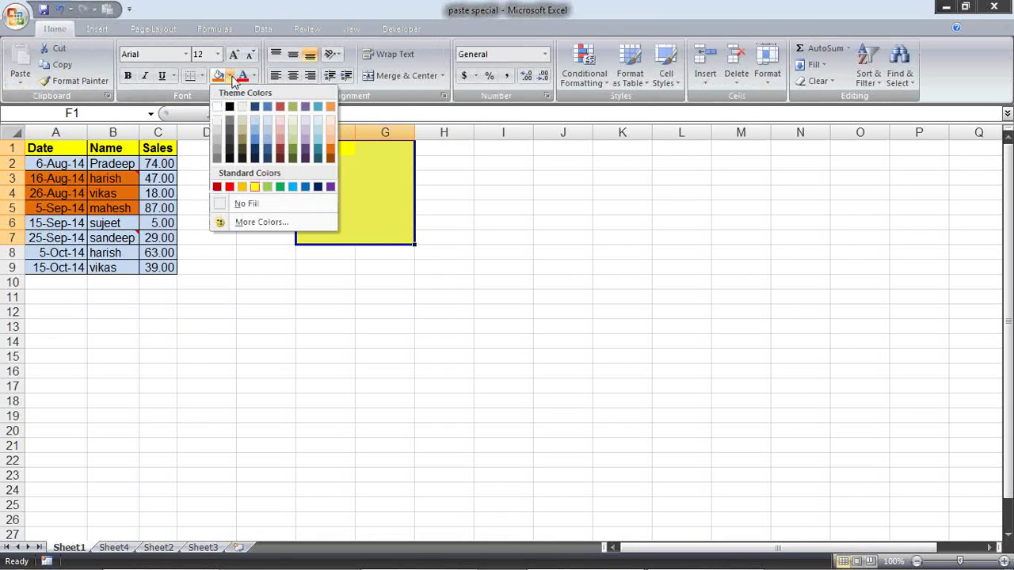
left_click(242, 207)
left_click(418, 293)
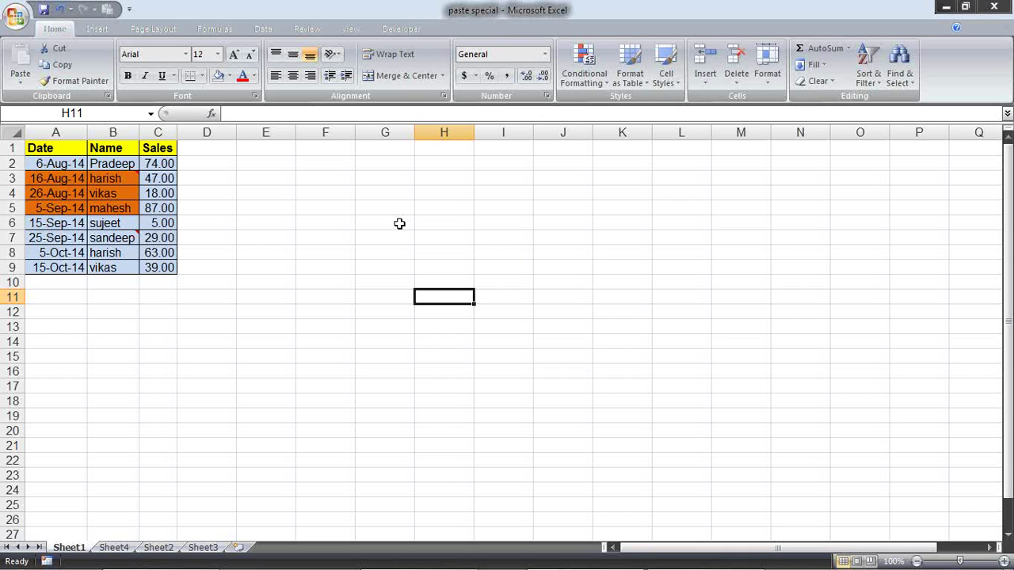
Step: Dismiss the shortcut menu on cell G6 and switch to the Outlook inbox
right_click(399, 223)
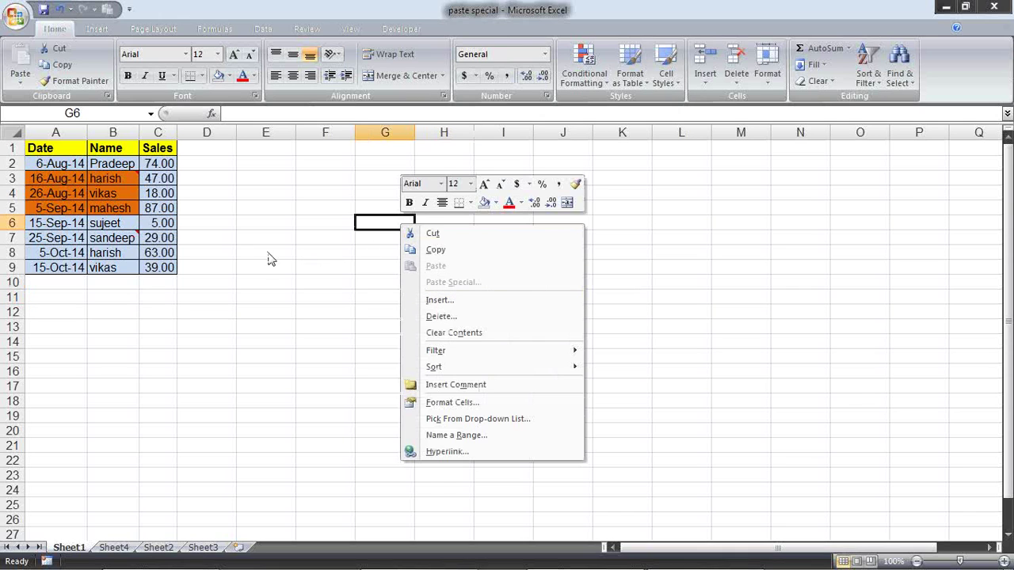
key("Escape")
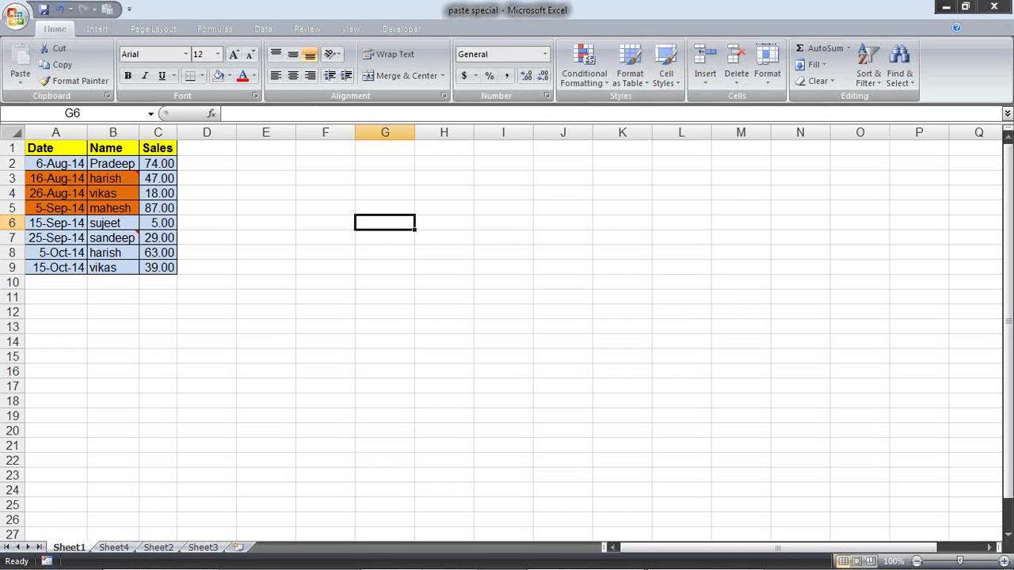
mouse_move(134, 564)
left_click(194, 554)
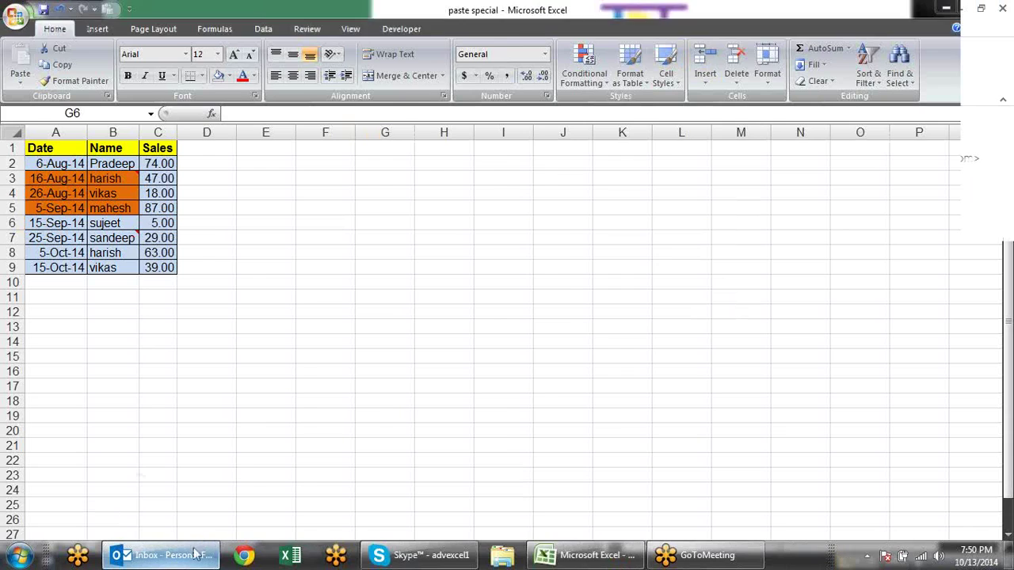